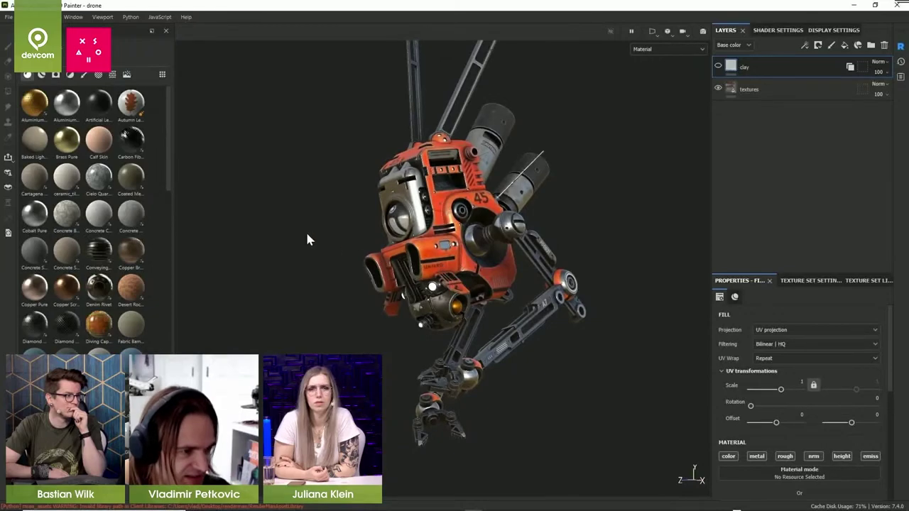
- Send the textured drone to Substance 3D Stager, switch to that application and frame the whole model
{"action": "left_click", "coordinate": [8, 165]}
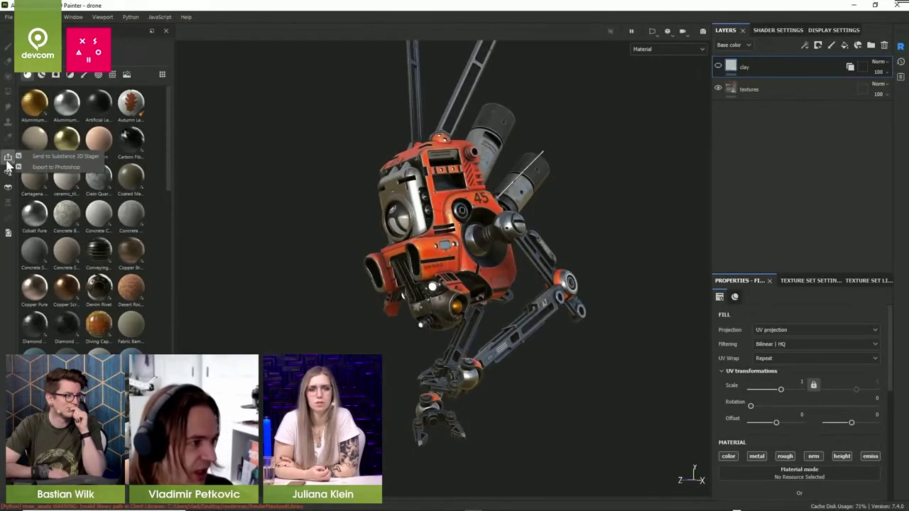
{"action": "left_click", "coordinate": [75, 158]}
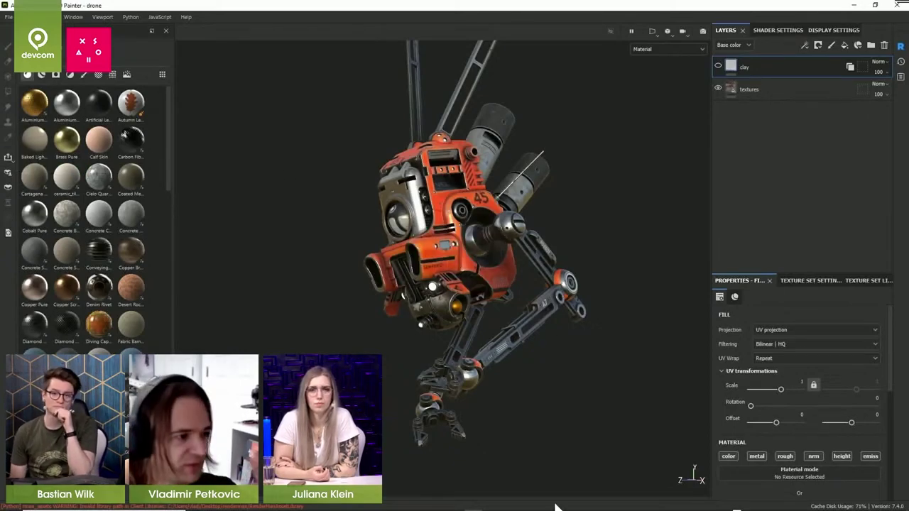
{"action": "left_click", "coordinate": [458, 506]}
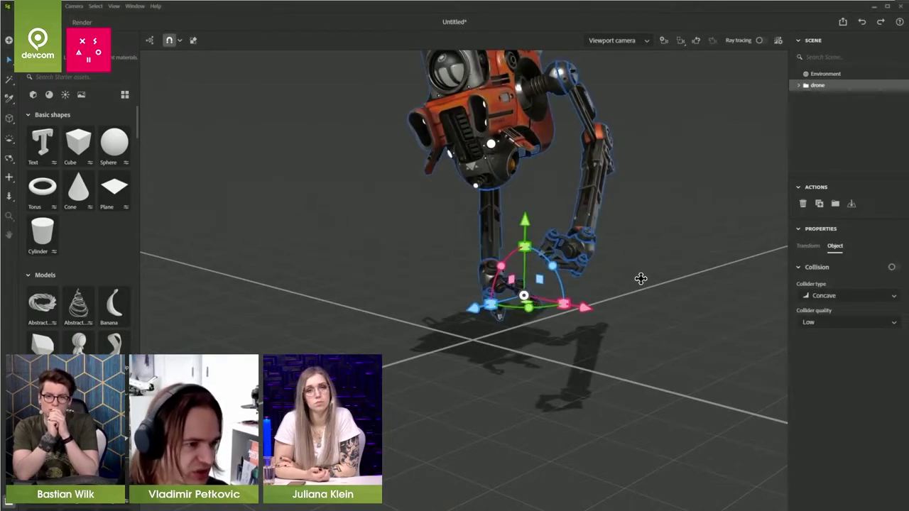
{"action": "left_click_drag", "start_coordinate": [641, 279], "coordinate": [578, 336]}
{"action": "mouse_move", "coordinate": [562, 323]}
{"action": "right_mouse_down", "text": "alt"}
{"action": "mouse_move", "coordinate": [540, 315]}
{"action": "mouse_move", "coordinate": [552, 330]}
{"action": "right_mouse_up", "text": "alt"}
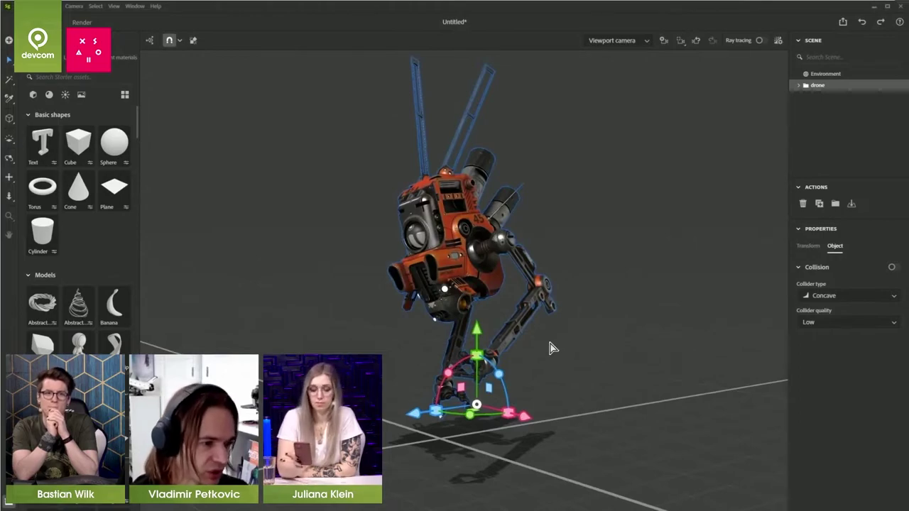
- Hide the viewport grid and deselect the drone
{"action": "left_click", "coordinate": [113, 7]}
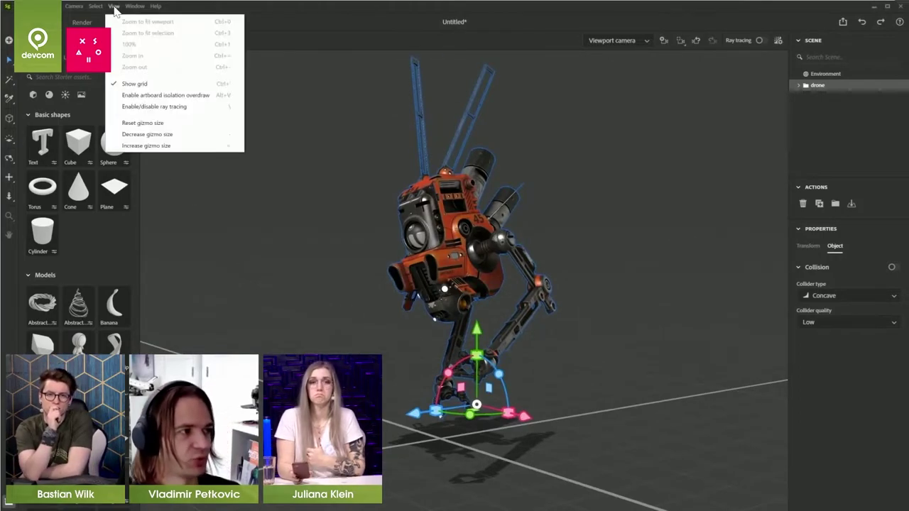
{"action": "left_click", "coordinate": [135, 84]}
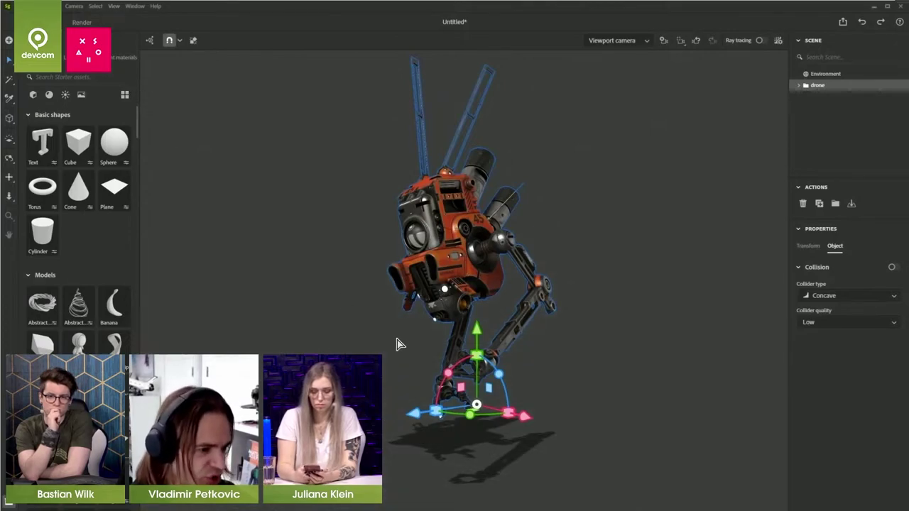
{"action": "left_click", "coordinate": [398, 340]}
- Enable ray tracing and examine how the drone and its shadow render from several angles
{"action": "left_click_drag", "start_coordinate": [556, 371], "coordinate": [527, 372], "text": "alt"}
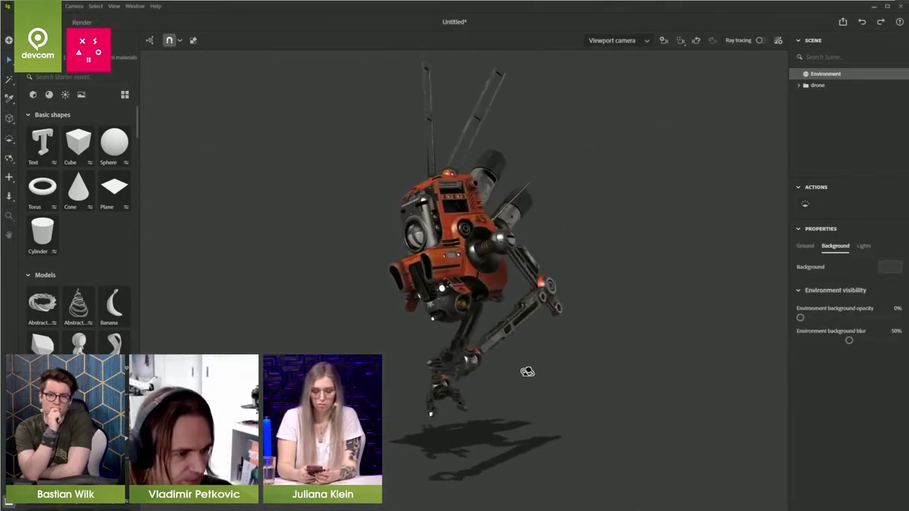
{"action": "right_click_drag", "start_coordinate": [527, 371], "coordinate": [550, 387]}
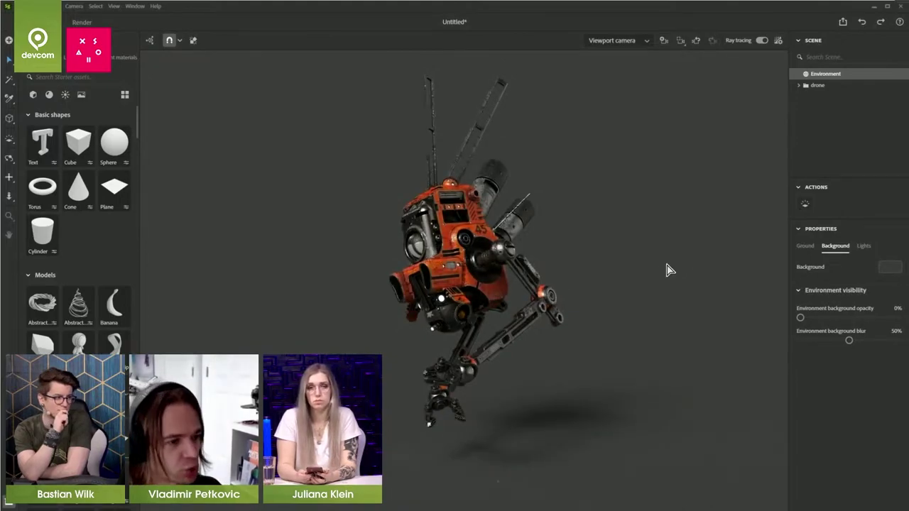
{"action": "left_click_drag", "start_coordinate": [383, 365], "coordinate": [451, 361], "text": "alt"}
{"action": "middle_click_drag", "start_coordinate": [450, 361], "coordinate": [556, 361]}
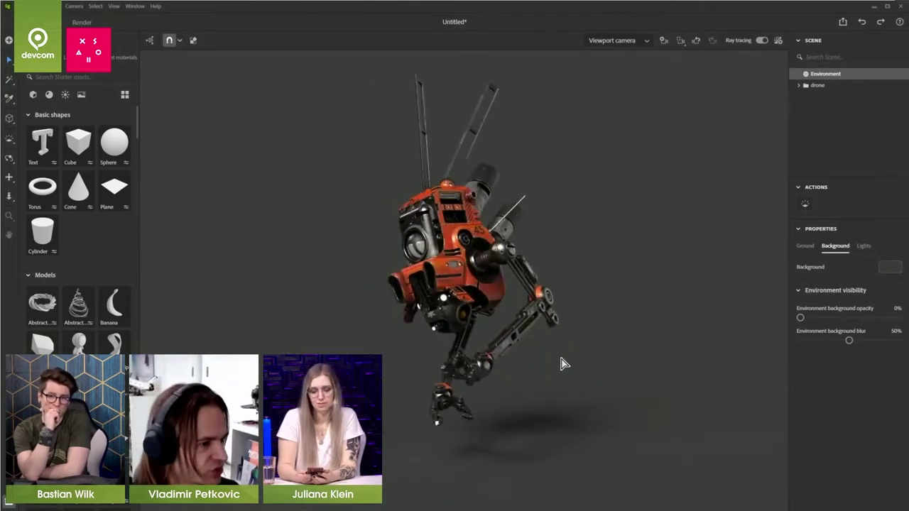
{"action": "mouse_move", "coordinate": [556, 360]}
{"action": "right_mouse_down", "text": "shift"}
{"action": "mouse_move", "coordinate": [391, 377]}
{"action": "mouse_move", "coordinate": [593, 380]}
{"action": "right_mouse_up", "text": "shift"}
{"action": "middle_click_drag", "start_coordinate": [565, 371], "coordinate": [566, 387], "text": "alt"}
{"action": "mouse_move", "coordinate": [542, 386]}
{"action": "left_mouse_down", "text": "alt"}
{"action": "mouse_move", "coordinate": [444, 387]}
{"action": "mouse_move", "coordinate": [570, 388]}
{"action": "mouse_move", "coordinate": [581, 398]}
{"action": "left_mouse_up", "text": "alt"}
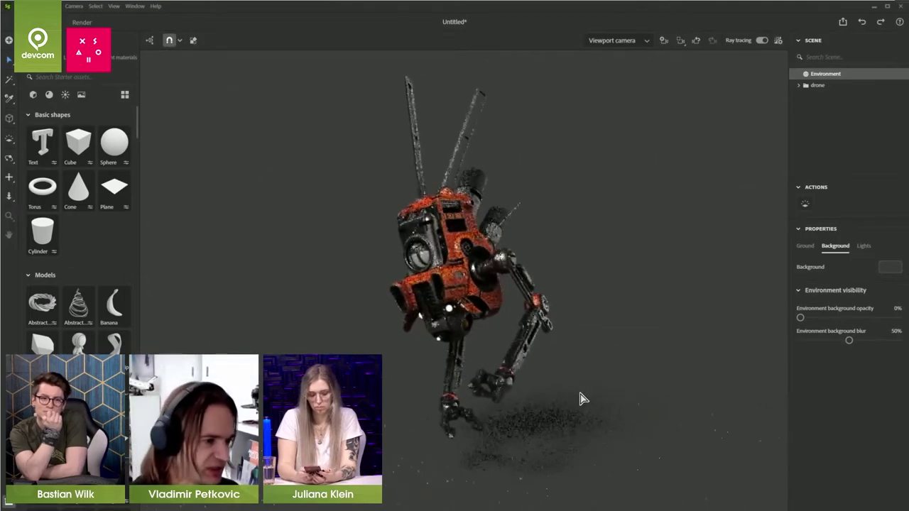
- Move the drone down along the vertical axis towards the ground plane, then deselect it and check its shadow
{"action": "left_click", "coordinate": [812, 86]}
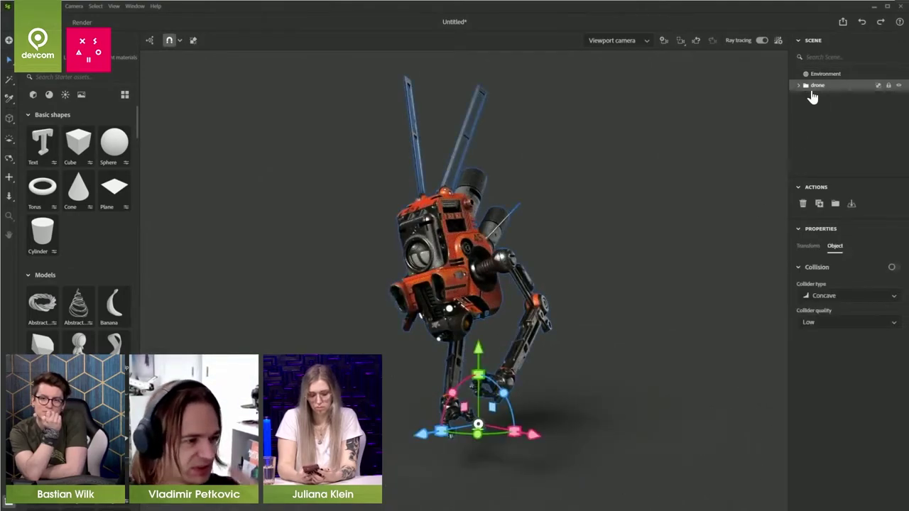
{"action": "left_click_drag", "start_coordinate": [479, 355], "coordinate": [481, 381]}
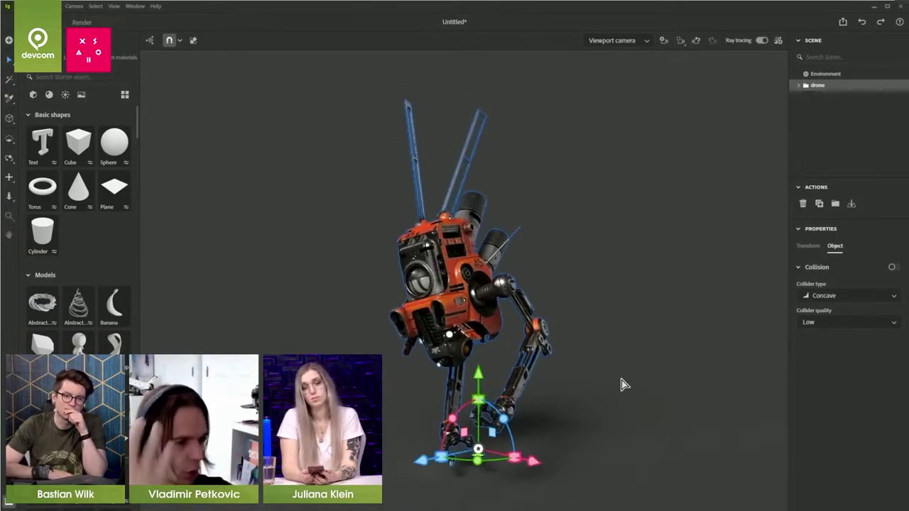
{"action": "left_click", "coordinate": [621, 384]}
{"action": "left_click_drag", "start_coordinate": [546, 398], "coordinate": [528, 365], "text": "alt"}
{"action": "middle_click_drag", "start_coordinate": [530, 367], "coordinate": [545, 394], "text": "alt"}
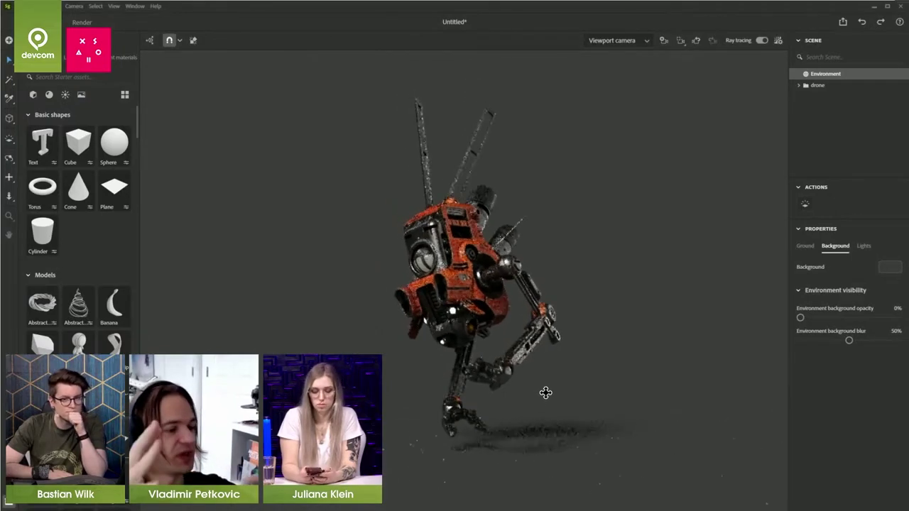
{"action": "left_click_drag", "start_coordinate": [549, 395], "coordinate": [547, 399], "text": "alt"}
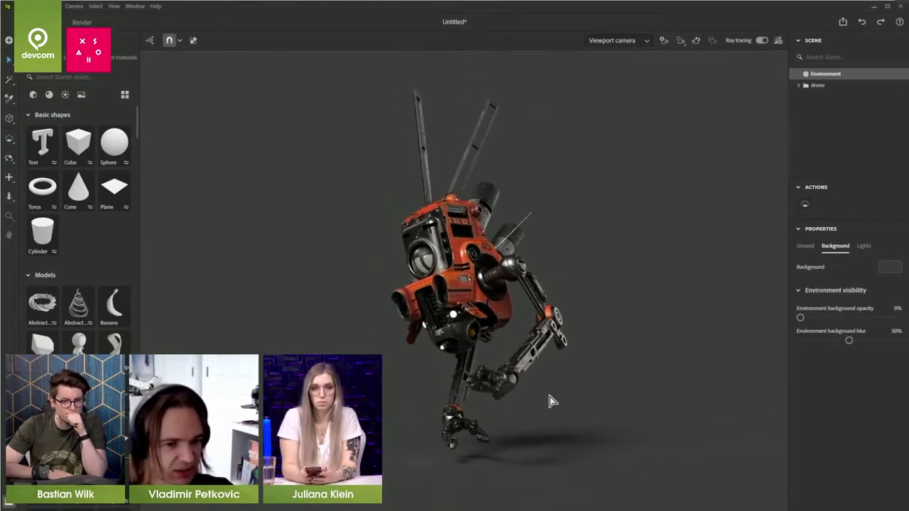
- Set the ground plane's reflection opacity to 56% and its reflection roughness to 18%
{"action": "left_click", "coordinate": [805, 246]}
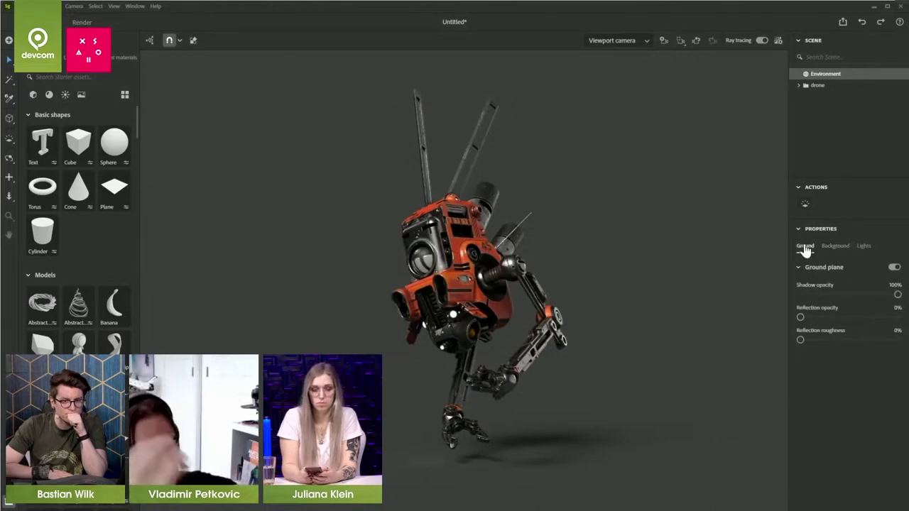
{"action": "left_click_drag", "start_coordinate": [800, 318], "coordinate": [855, 318]}
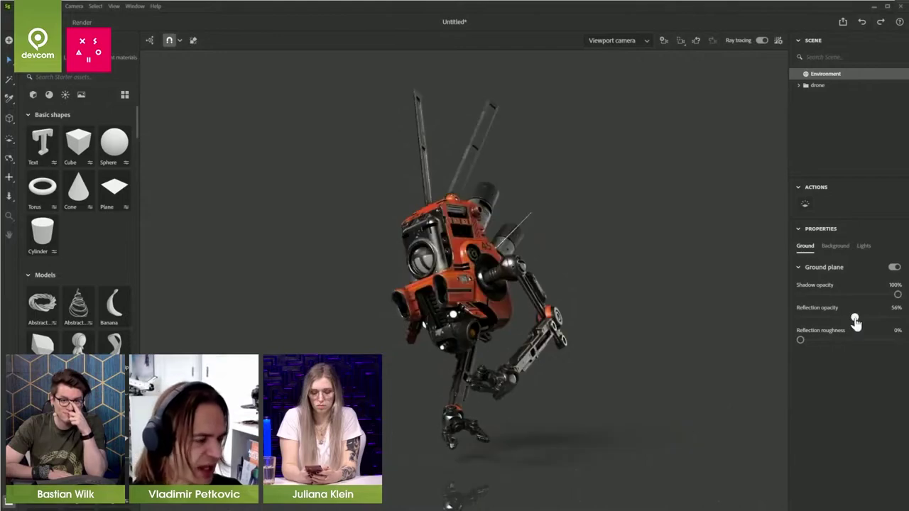
{"action": "scroll", "coordinate": [613, 395], "scroll_direction": "down", "scroll_amount": 2}
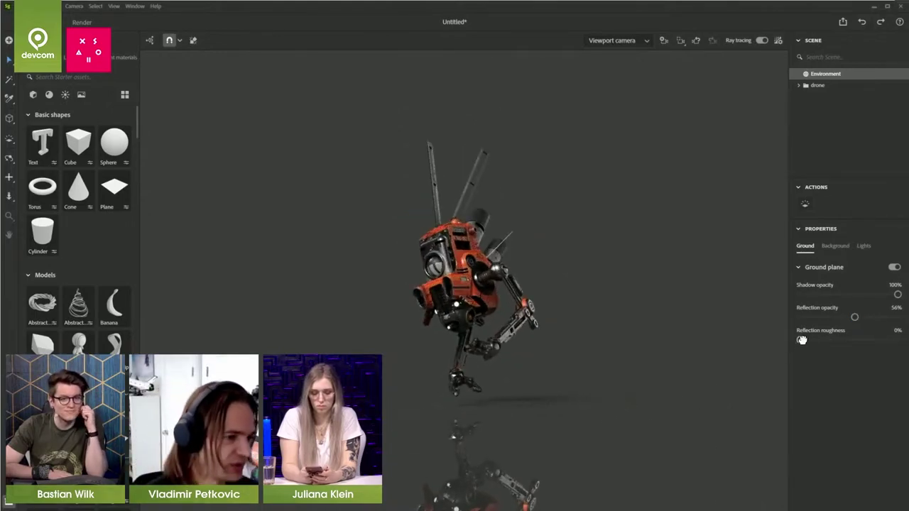
{"action": "left_click_drag", "start_coordinate": [816, 340], "coordinate": [818, 341]}
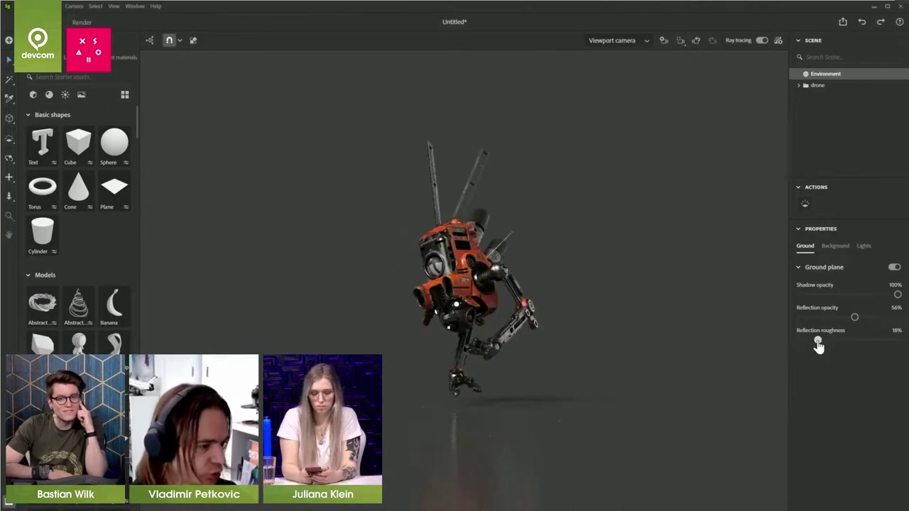
{"action": "mouse_move", "coordinate": [492, 402]}
{"action": "right_mouse_down"}
{"action": "mouse_move", "coordinate": [436, 407]}
{"action": "mouse_move", "coordinate": [491, 410]}
{"action": "right_mouse_up"}
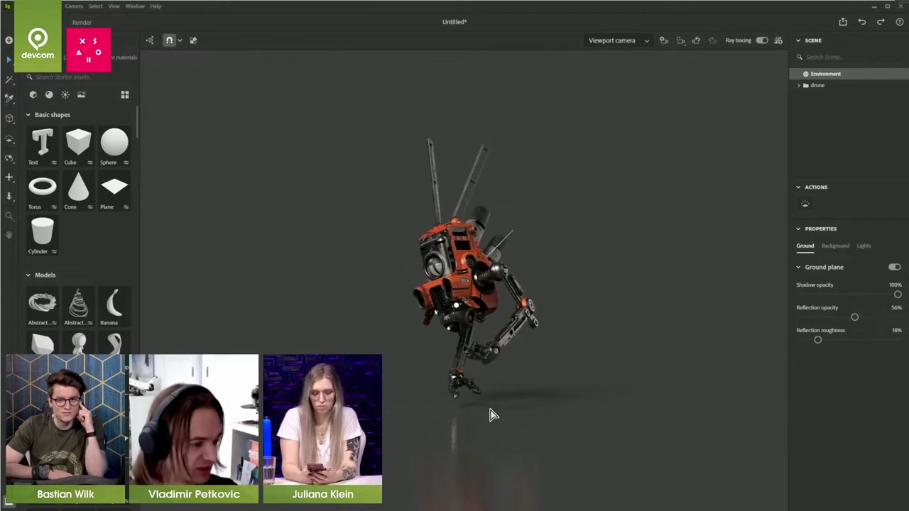
- Snap the drone to the ground plane with the move-to-ground action and deselect it
{"action": "left_click", "coordinate": [823, 86]}
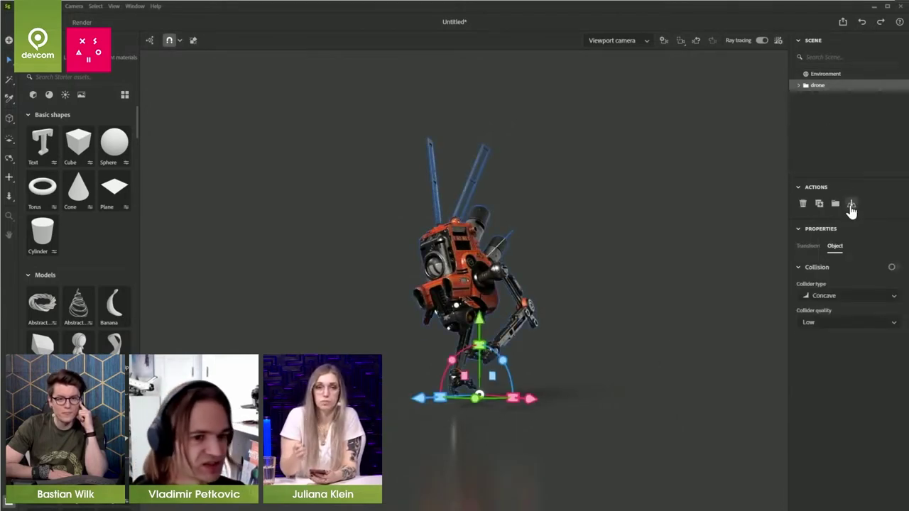
{"action": "left_click", "coordinate": [851, 205]}
{"action": "left_click", "coordinate": [607, 309]}
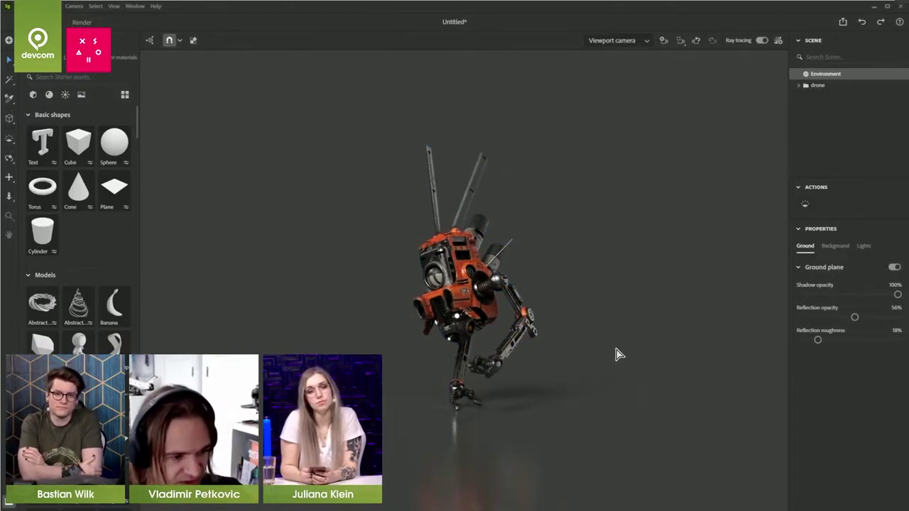
- Change the environment's background colour to a lighter neutral grey
{"action": "left_click", "coordinate": [835, 248]}
{"action": "left_click", "coordinate": [888, 267]}
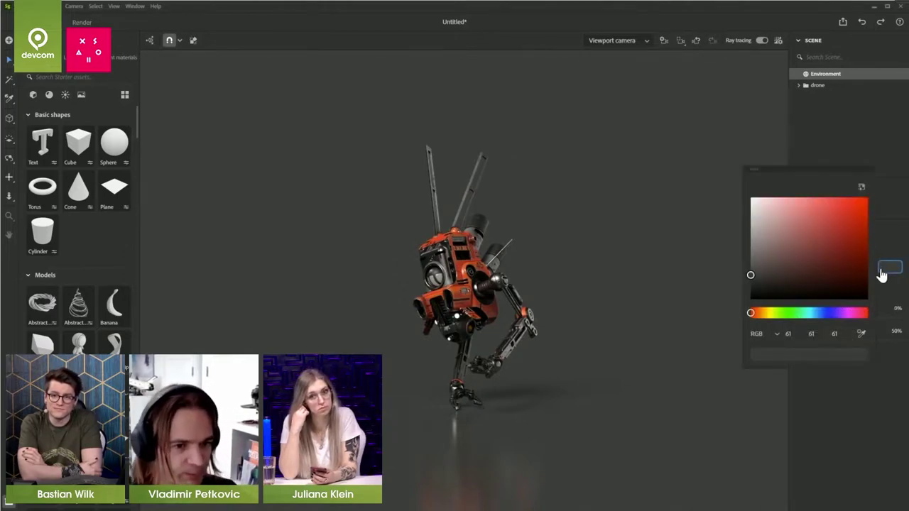
{"action": "left_click_drag", "start_coordinate": [767, 260], "coordinate": [738, 241]}
{"action": "left_click", "coordinate": [605, 313]}
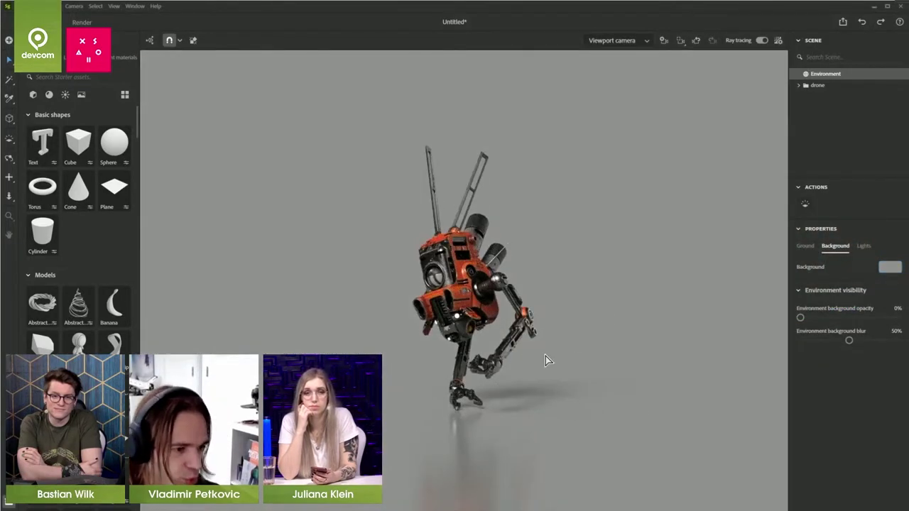
- Add a camera from a closer view of the drone and set its output size to 1000 by 1000 px
{"action": "left_click_drag", "start_coordinate": [562, 362], "coordinate": [531, 358], "text": "alt"}
{"action": "mouse_move", "coordinate": [543, 368]}
{"action": "right_mouse_down", "text": "alt"}
{"action": "mouse_move", "coordinate": [557, 381]}
{"action": "mouse_move", "coordinate": [535, 363]}
{"action": "right_mouse_up", "text": "alt"}
{"action": "middle_click_drag", "start_coordinate": [563, 381], "coordinate": [563, 381], "text": "alt"}
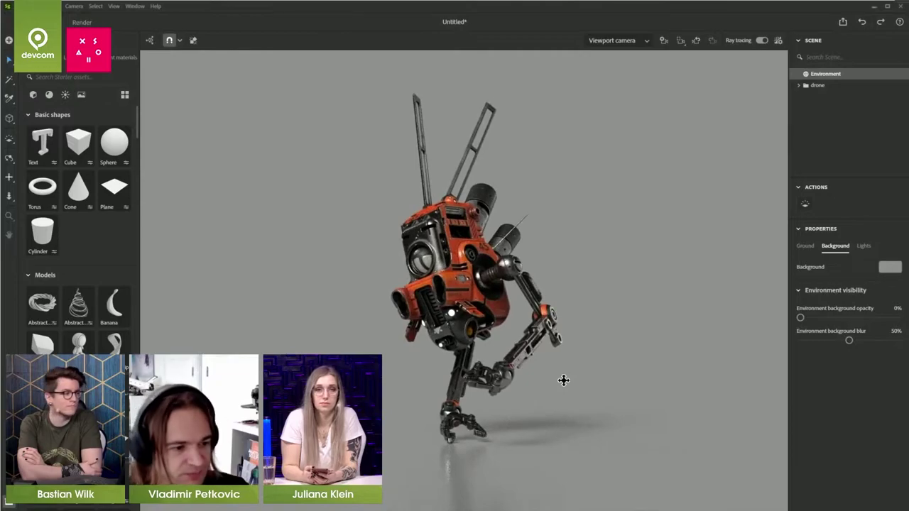
{"action": "left_click_drag", "start_coordinate": [532, 364], "coordinate": [532, 366], "text": "alt"}
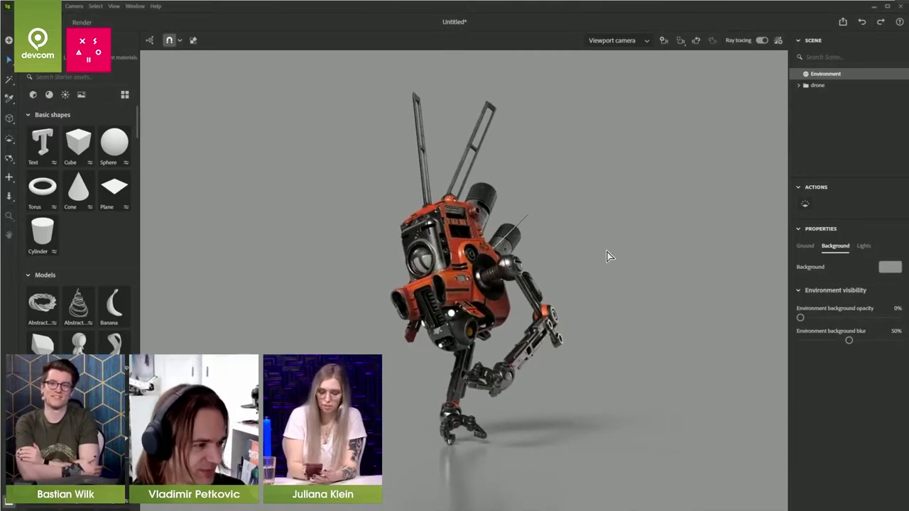
{"action": "left_click", "coordinate": [664, 44]}
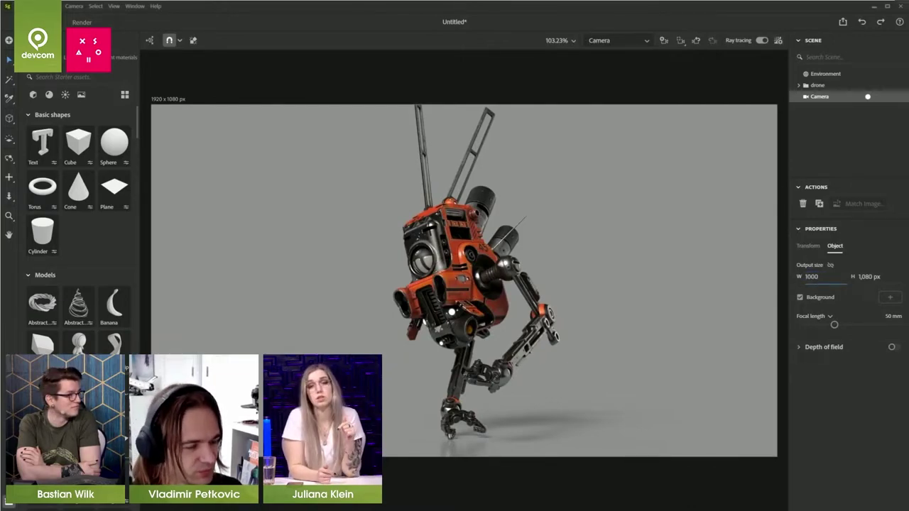
{"action": "key", "text": "Tab"}
{"action": "type", "text": "100"}
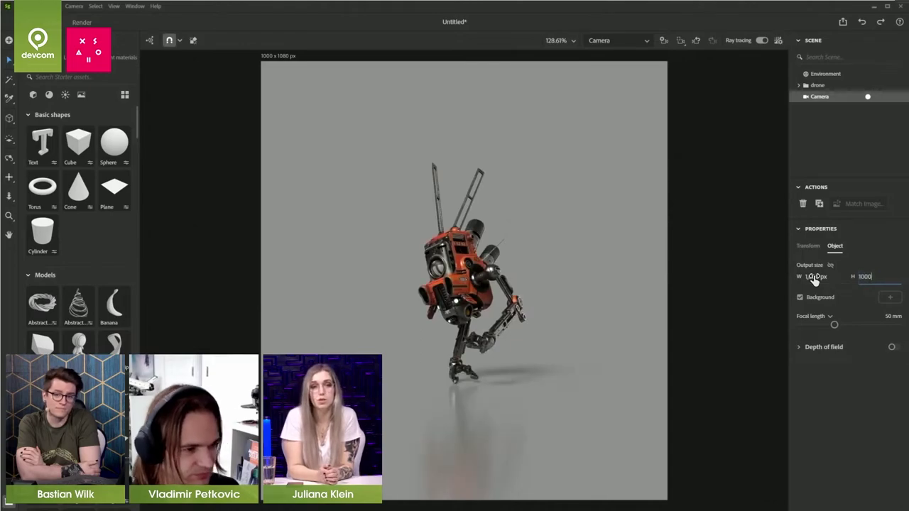
{"action": "key", "text": "Return"}
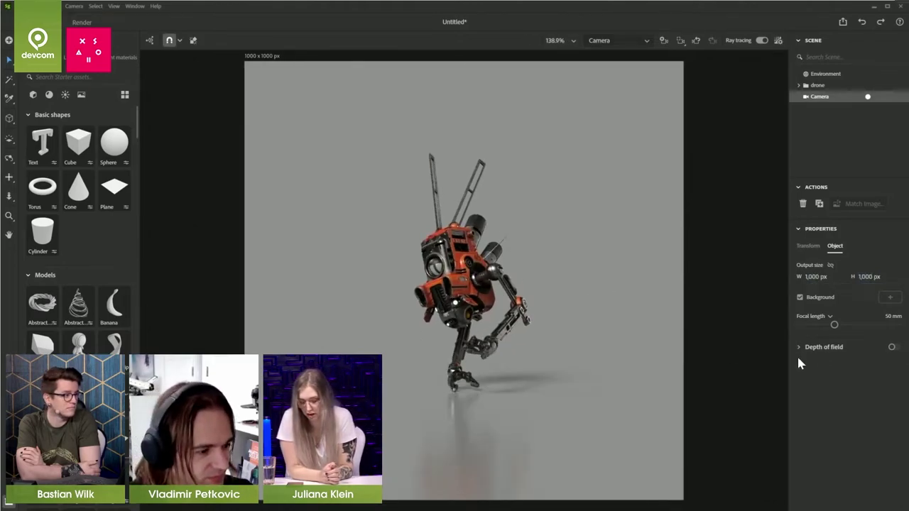
- Try a 32 mm focal length on the camera and bring it closer to the drone
{"action": "left_click_drag", "start_coordinate": [828, 324], "coordinate": [818, 324]}
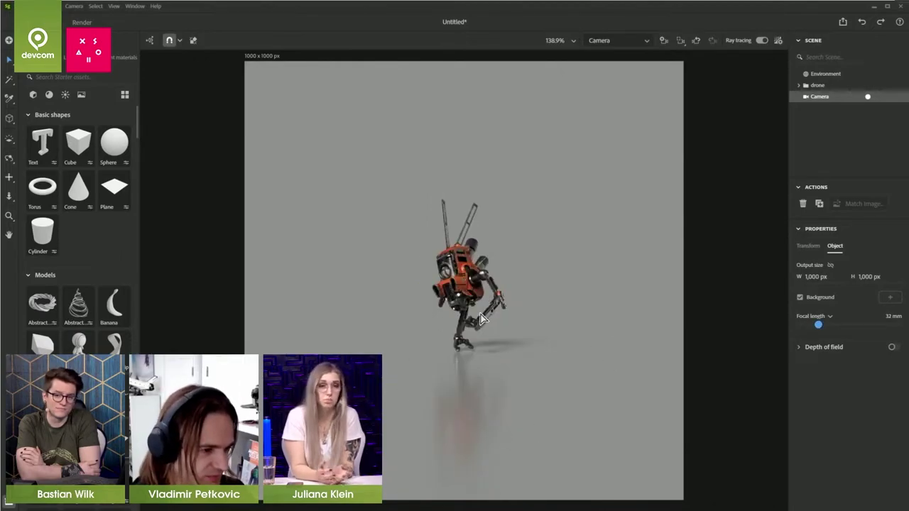
{"action": "scroll", "coordinate": [497, 320], "scroll_direction": "up", "scroll_amount": 5}
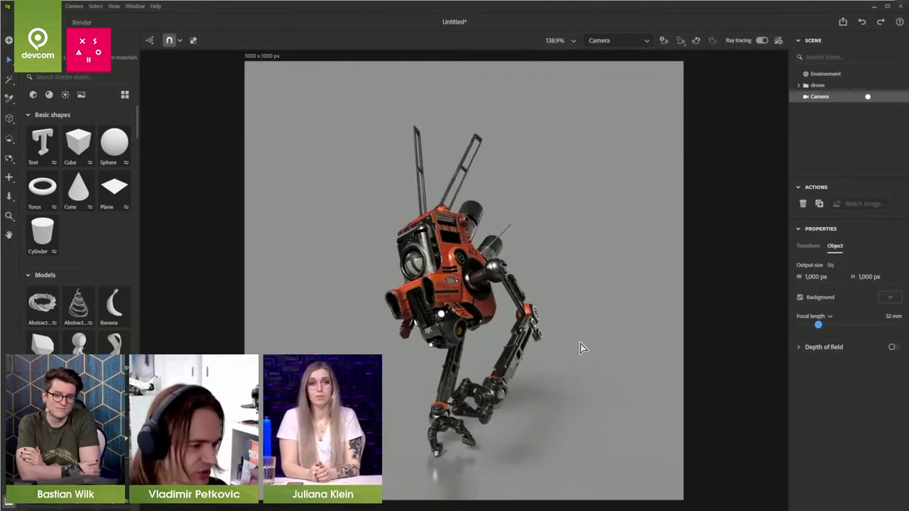
{"action": "mouse_move", "coordinate": [470, 346]}
{"action": "left_mouse_down"}
{"action": "mouse_move", "coordinate": [429, 345]}
{"action": "mouse_move", "coordinate": [546, 349]}
{"action": "left_mouse_up"}
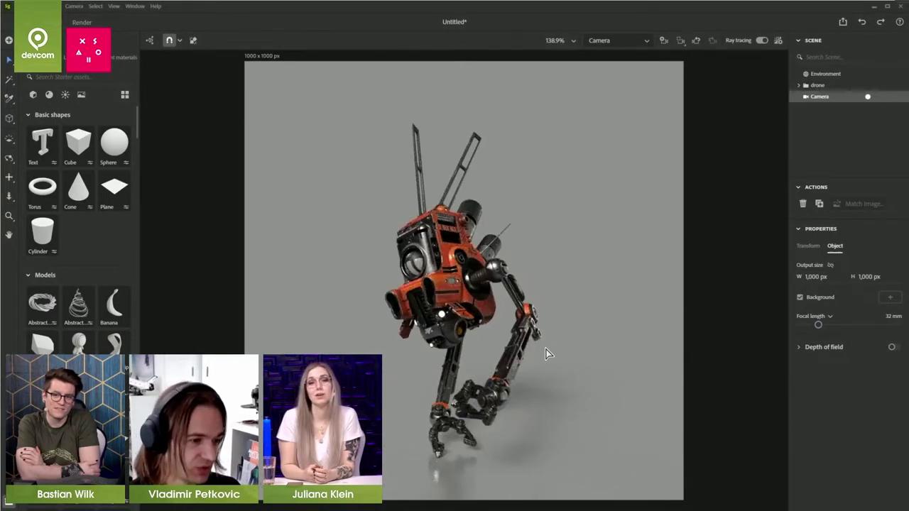
- Set the camera's focal length to 80 mm and pull it back until the whole drone fits the frame
{"action": "left_click", "coordinate": [893, 316]}
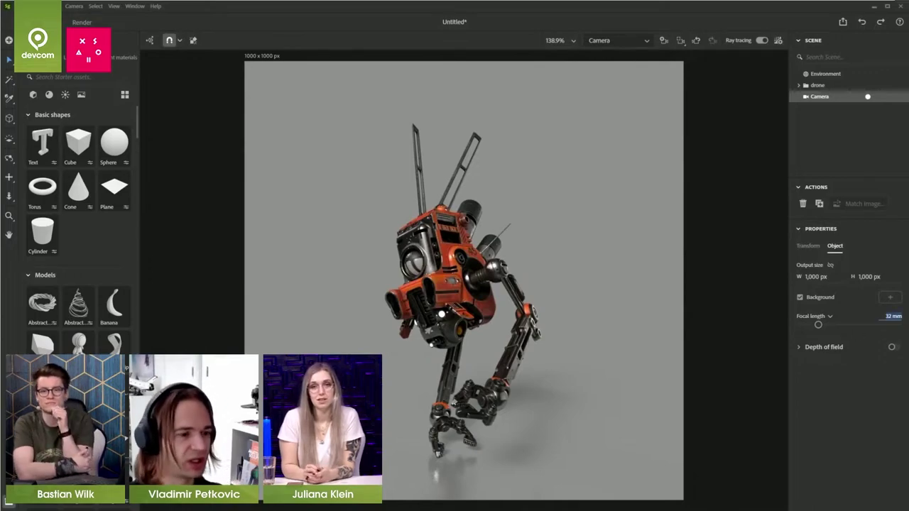
{"action": "type", "text": "80"}
{"action": "key", "text": "Return"}
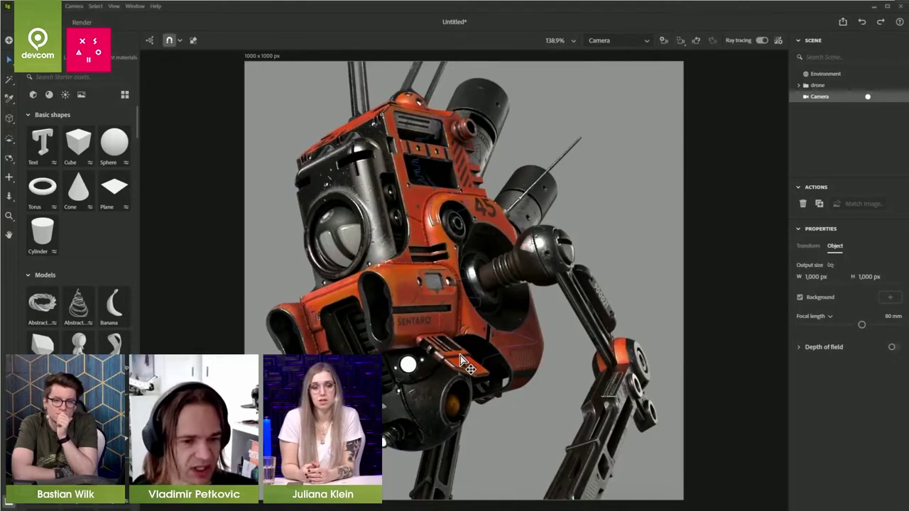
{"action": "scroll", "coordinate": [479, 411], "scroll_direction": "down", "scroll_amount": 5}
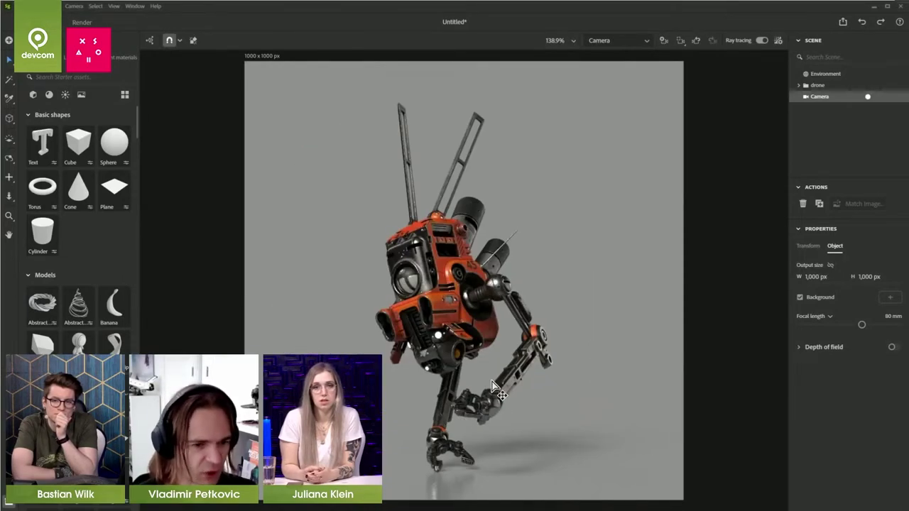
{"action": "left_click_drag", "start_coordinate": [493, 363], "coordinate": [496, 371]}
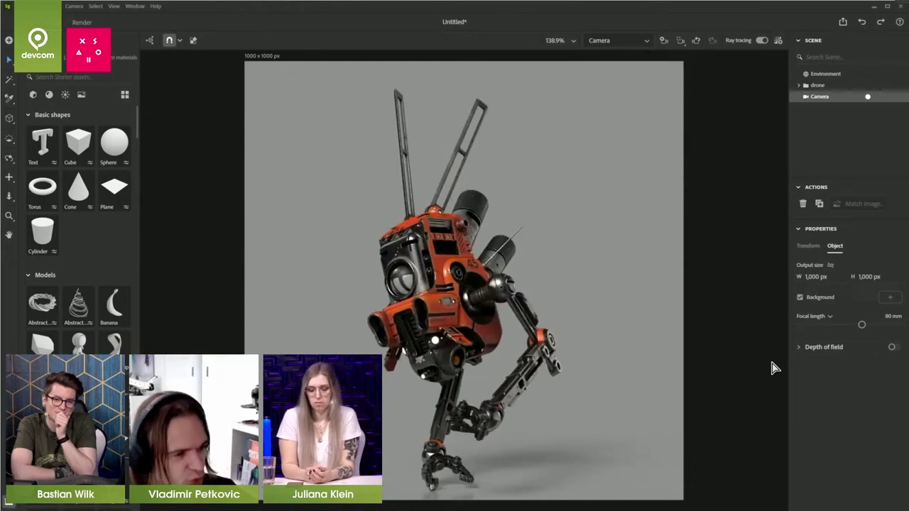
- Turn on depth of field for the camera, focused on the drone, with a blur amount of 5
{"action": "left_click", "coordinate": [892, 347]}
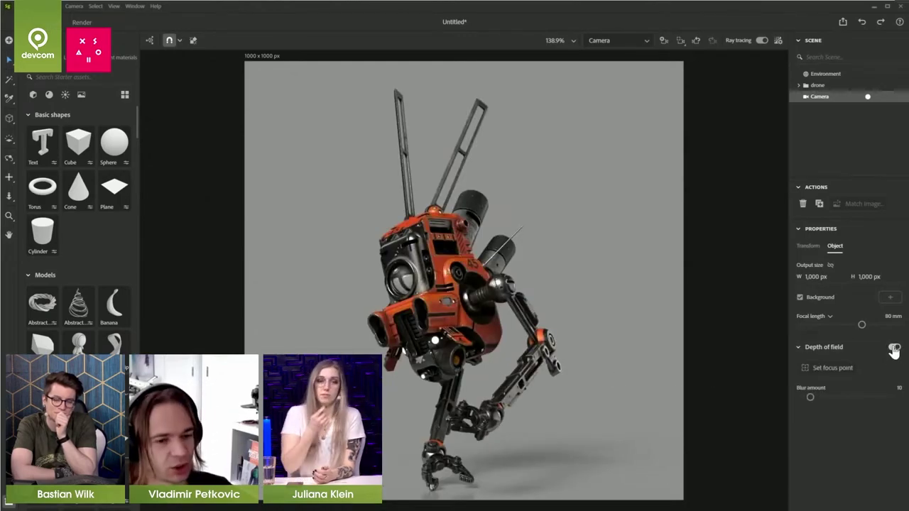
{"action": "left_click", "coordinate": [833, 368]}
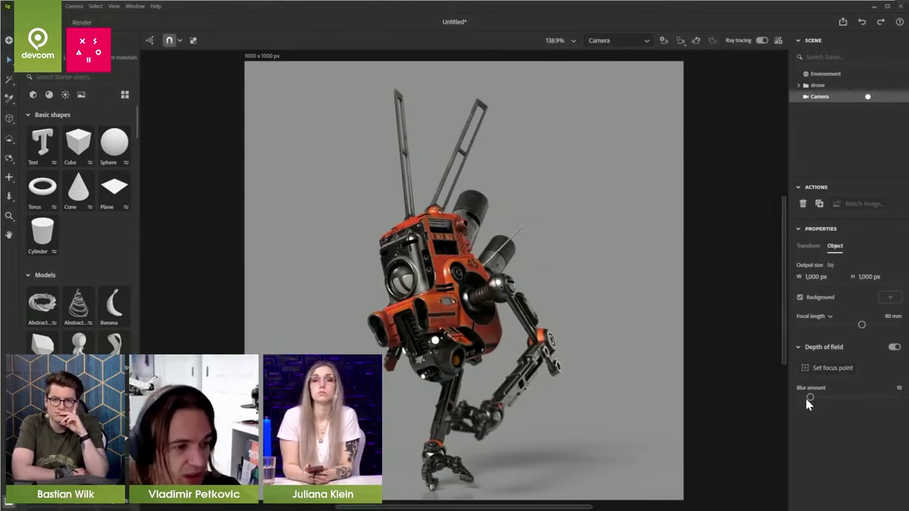
{"action": "left_click_drag", "start_coordinate": [810, 397], "coordinate": [847, 399]}
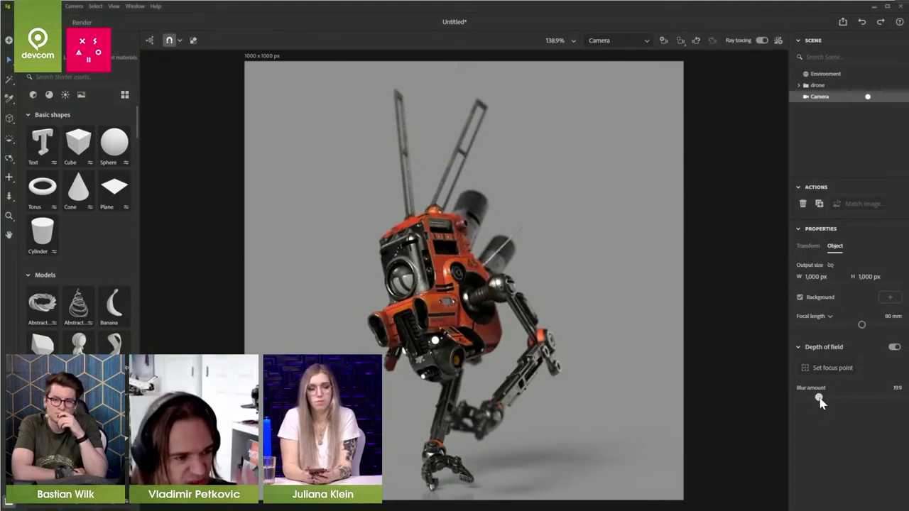
{"action": "left_click", "coordinate": [520, 444]}
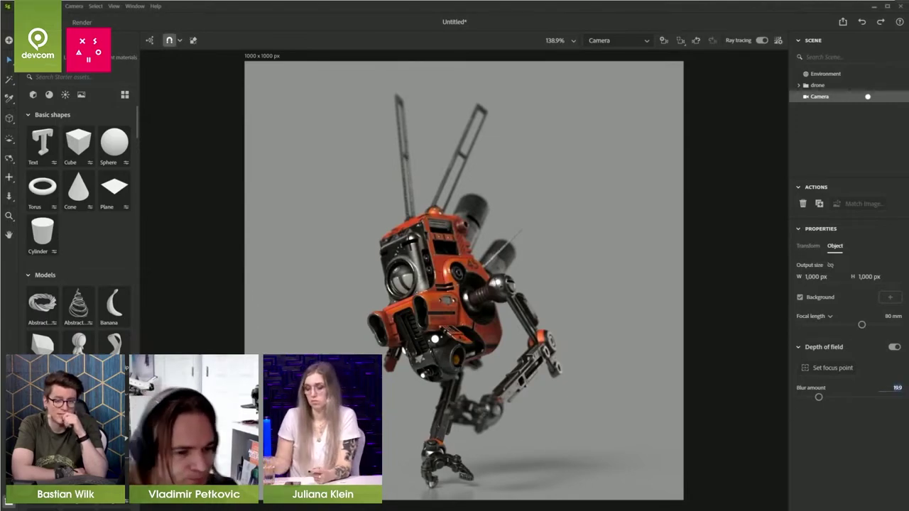
{"action": "key", "text": "Return"}
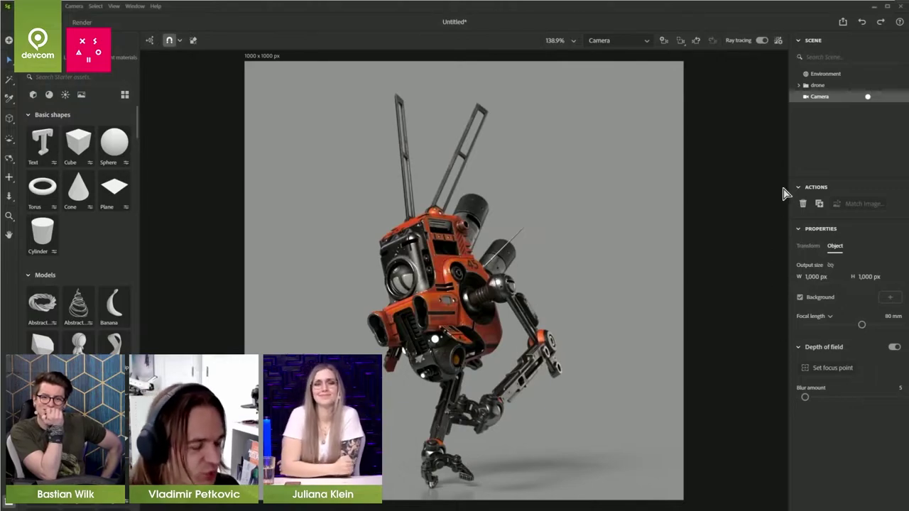
- Try rotating the current environment light to 96°
{"action": "left_click", "coordinate": [826, 75]}
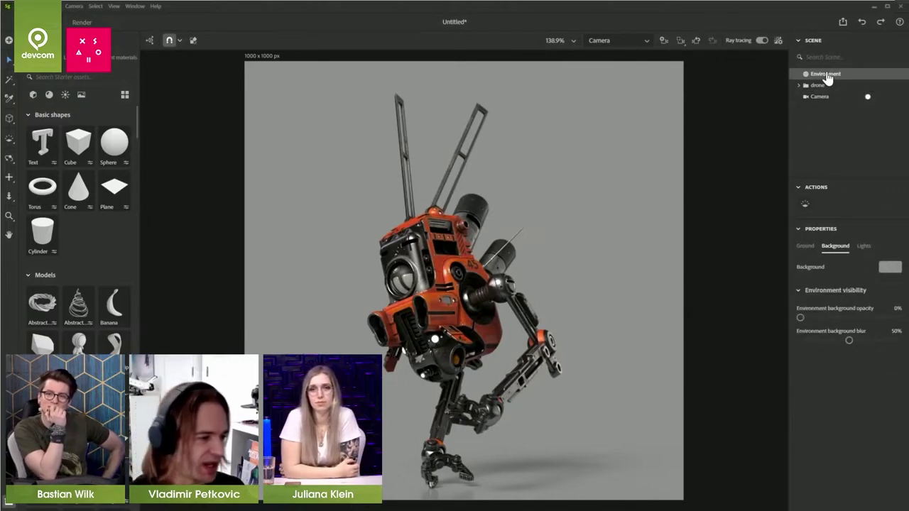
{"action": "left_click", "coordinate": [864, 246]}
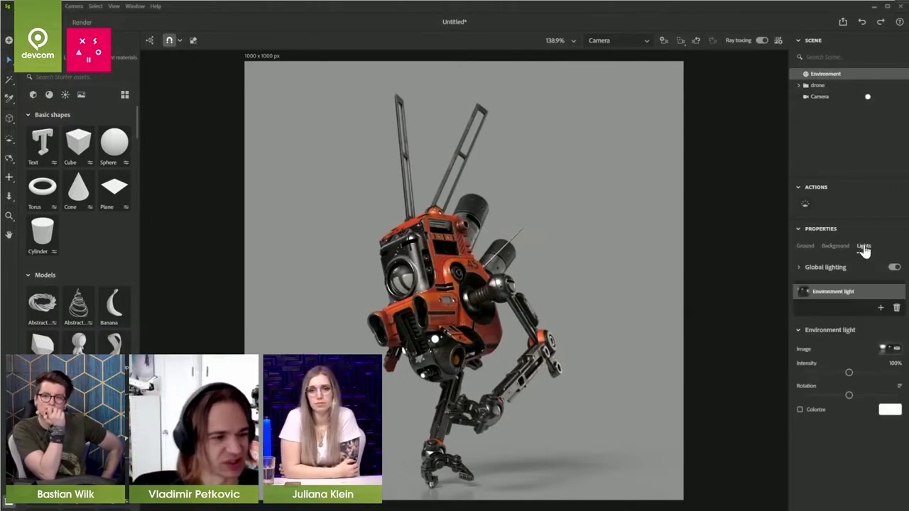
{"action": "left_click", "coordinate": [887, 350]}
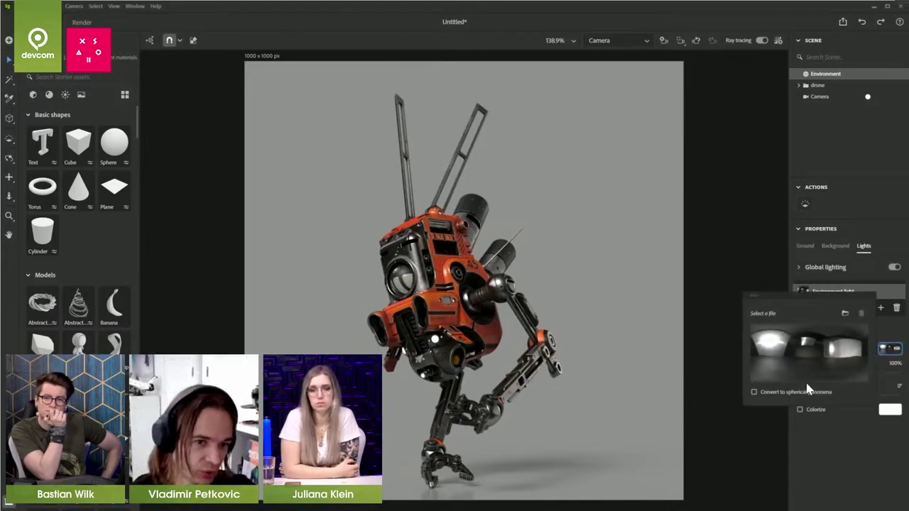
{"action": "left_click", "coordinate": [853, 463]}
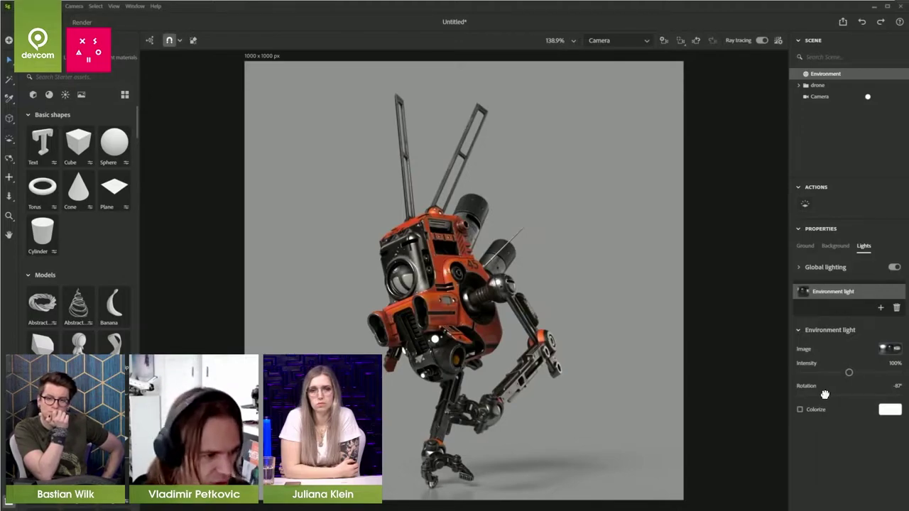
{"action": "left_click_drag", "start_coordinate": [826, 399], "coordinate": [826, 397]}
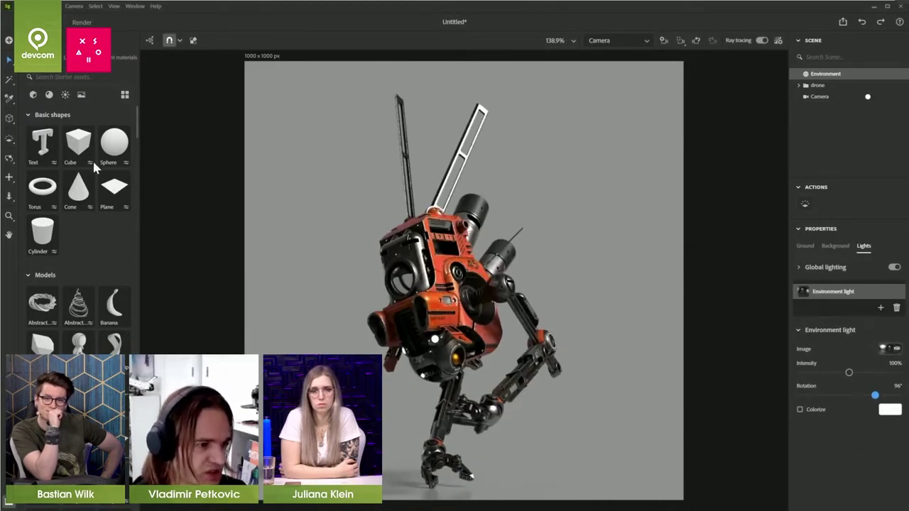
- Try the wood studio window lighting from the starter assets as the scene's environment light
{"action": "left_click", "coordinate": [66, 95]}
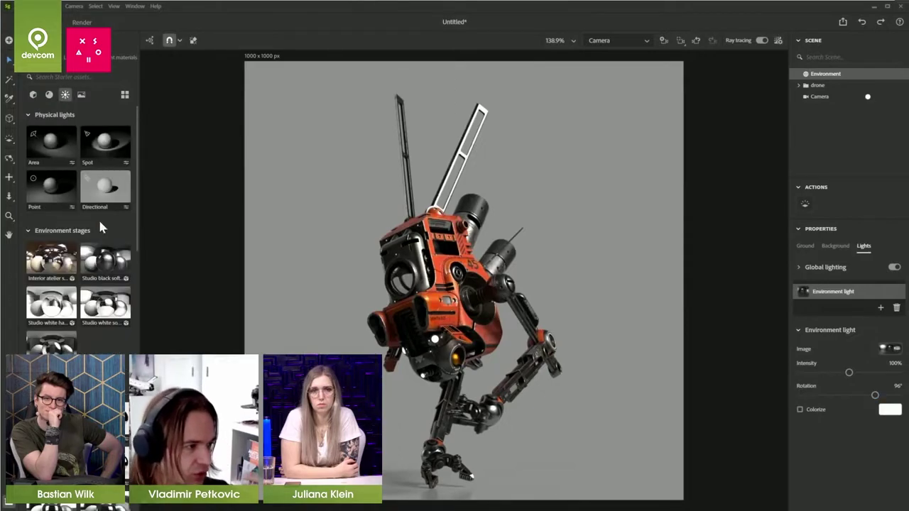
{"action": "scroll", "coordinate": [117, 331], "scroll_direction": "down", "scroll_amount": 5}
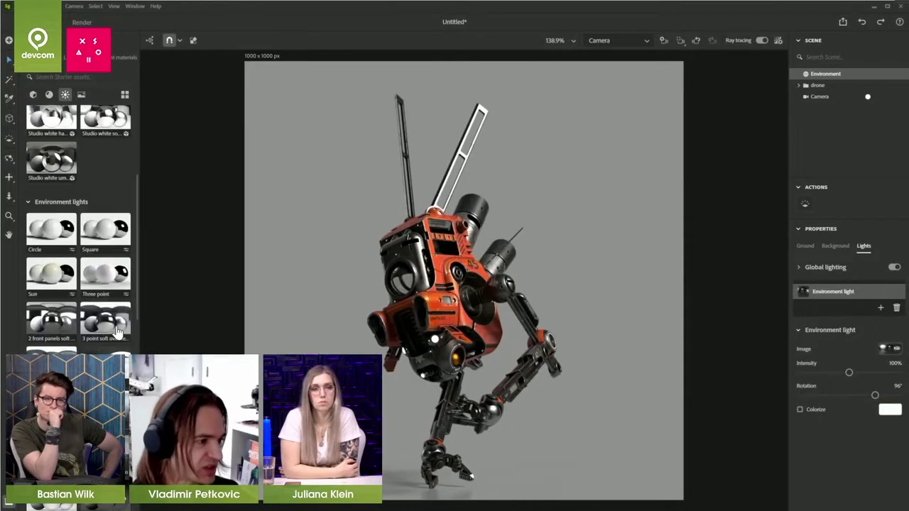
{"action": "scroll", "coordinate": [118, 331], "scroll_direction": "down", "scroll_amount": 10}
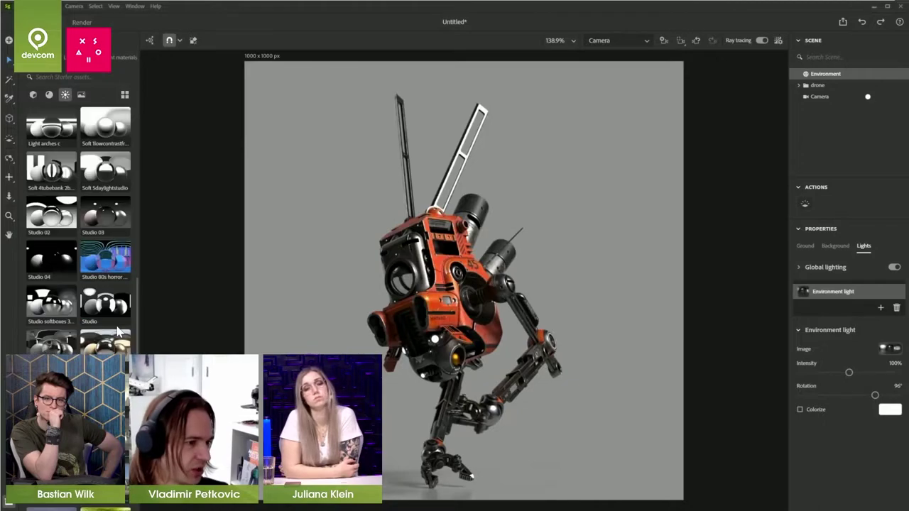
{"action": "scroll", "coordinate": [118, 330], "scroll_direction": "down", "scroll_amount": 2}
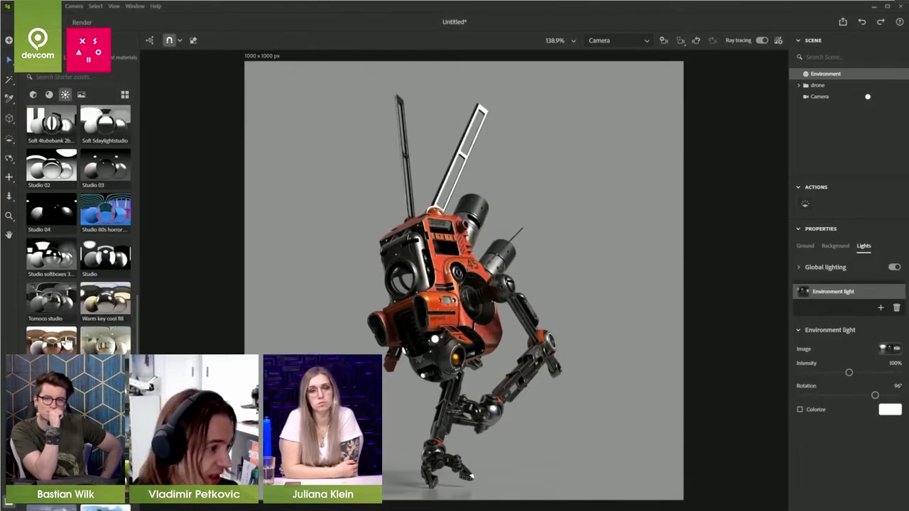
{"action": "left_click_drag", "start_coordinate": [54, 348], "coordinate": [319, 294]}
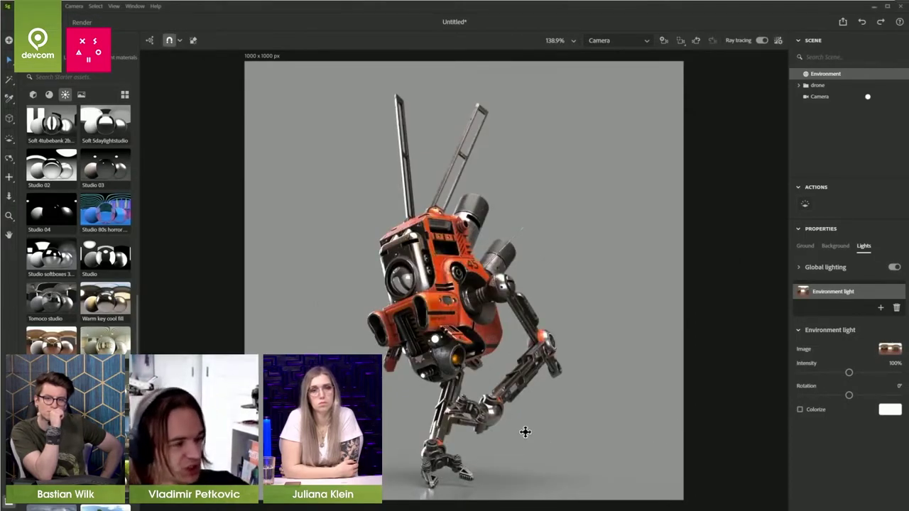
- Adjust the camera angle on the drone slightly and try different rotations of the wood studio lighting
{"action": "left_click_drag", "start_coordinate": [527, 429], "coordinate": [532, 422], "text": "alt"}
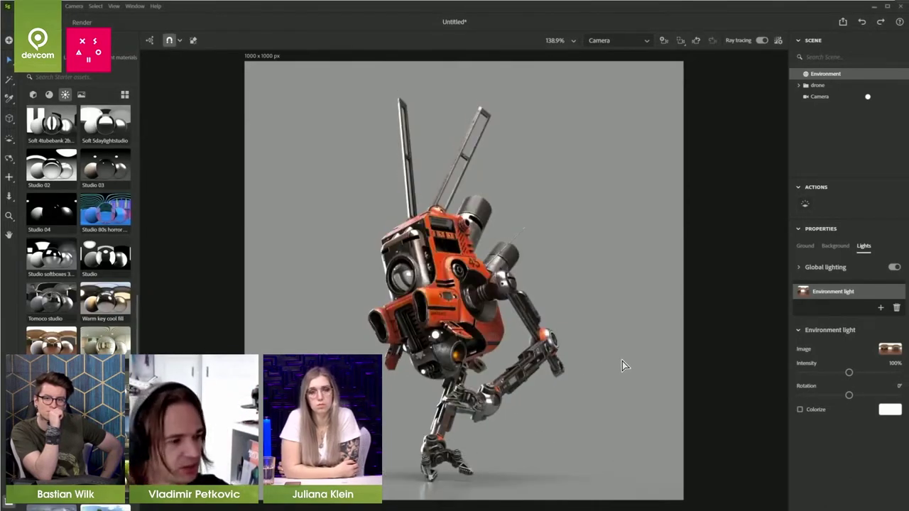
{"action": "right_click_drag", "start_coordinate": [627, 361], "coordinate": [609, 361], "text": "shift"}
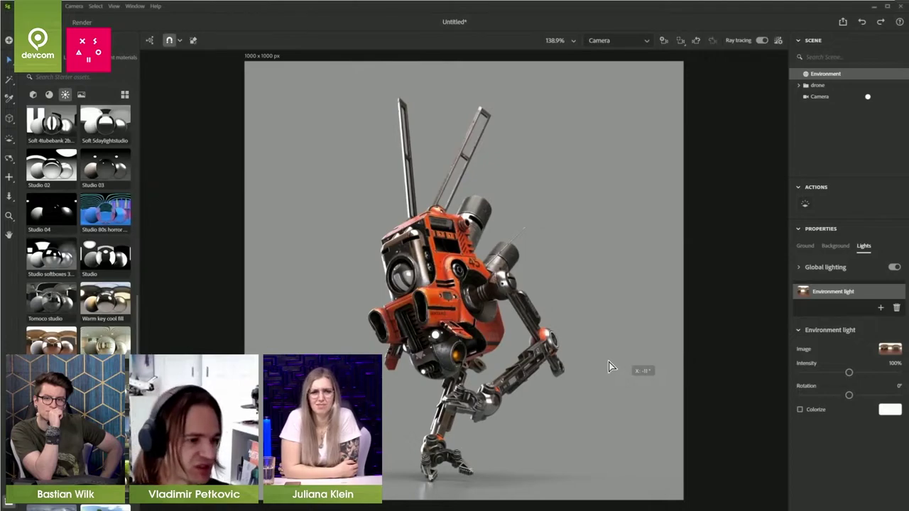
{"action": "left_click_drag", "start_coordinate": [608, 367], "coordinate": [463, 364]}
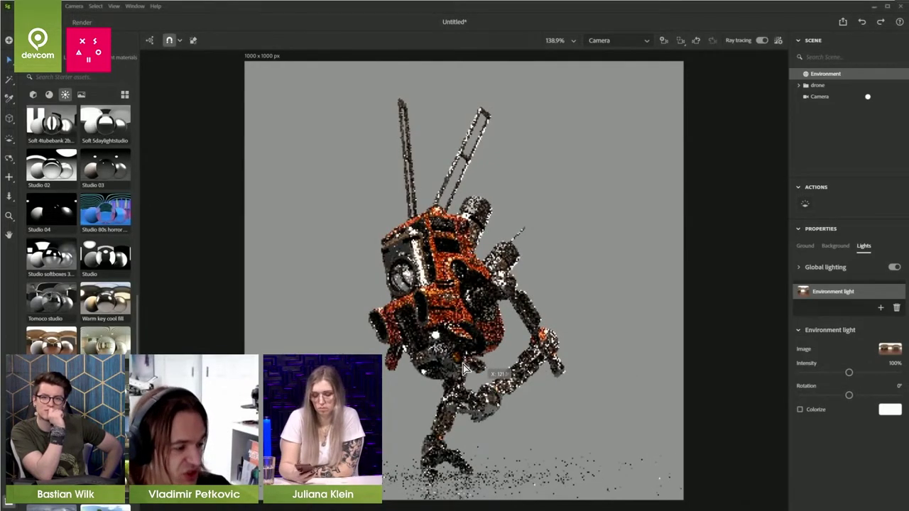
{"action": "right_click_drag", "start_coordinate": [463, 369], "coordinate": [521, 367], "text": "shift"}
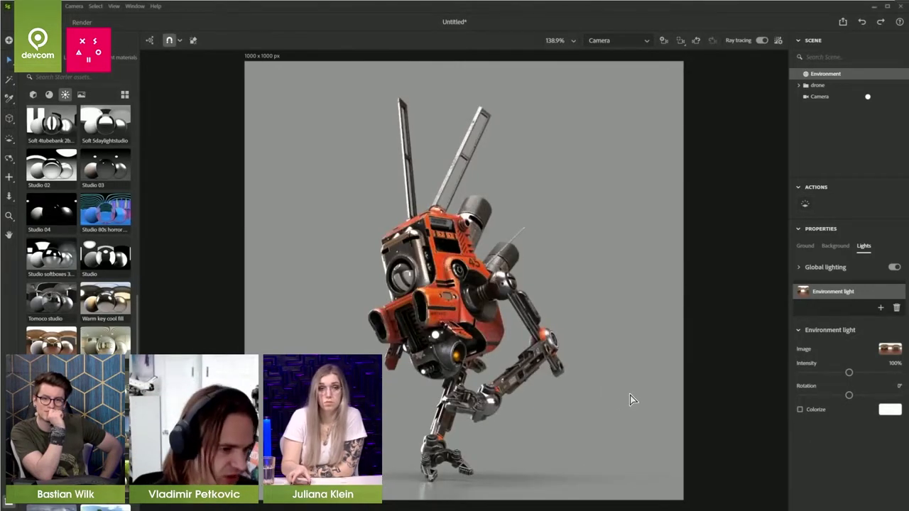
- Replace the environment light with an outdoor sky panorama from the starter assets and pull the camera back slightly from the drone
{"action": "scroll", "coordinate": [78, 227], "scroll_direction": "down", "scroll_amount": 5}
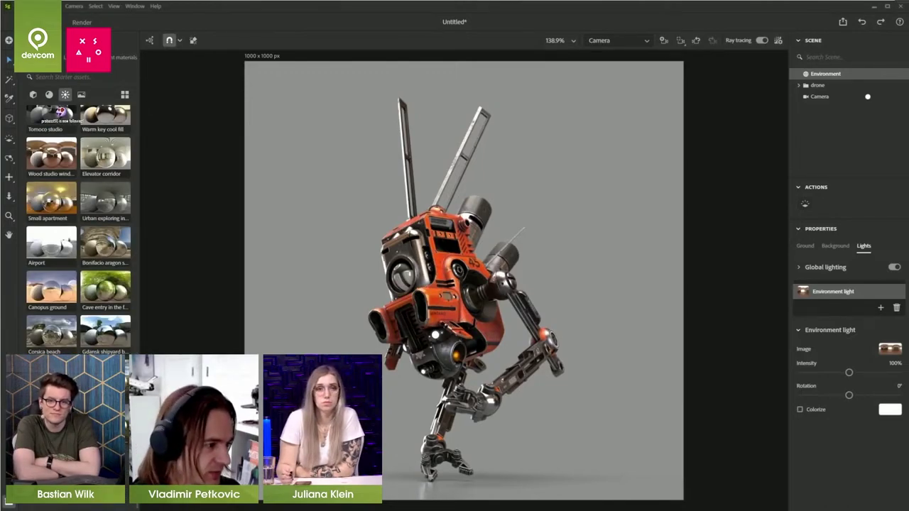
{"action": "left_click_drag", "start_coordinate": [105, 376], "coordinate": [321, 338]}
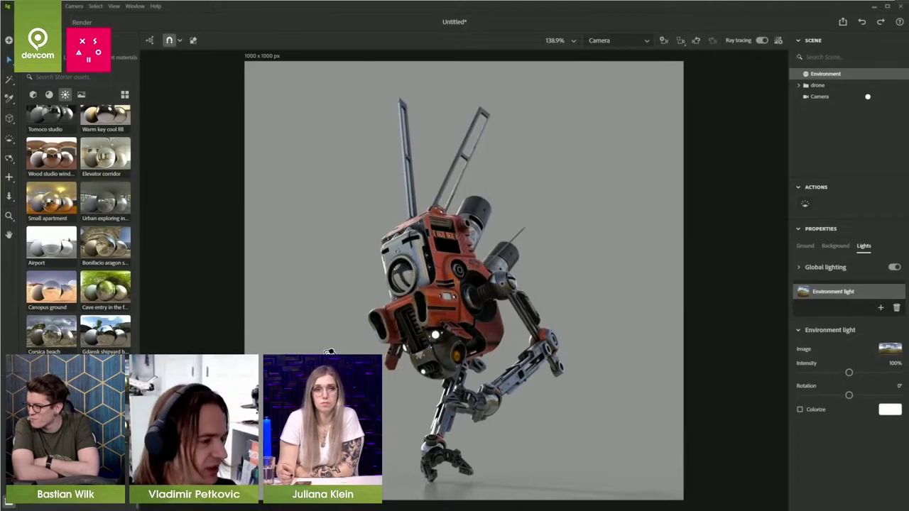
{"action": "left_click_drag", "start_coordinate": [332, 383], "coordinate": [336, 365], "text": "alt"}
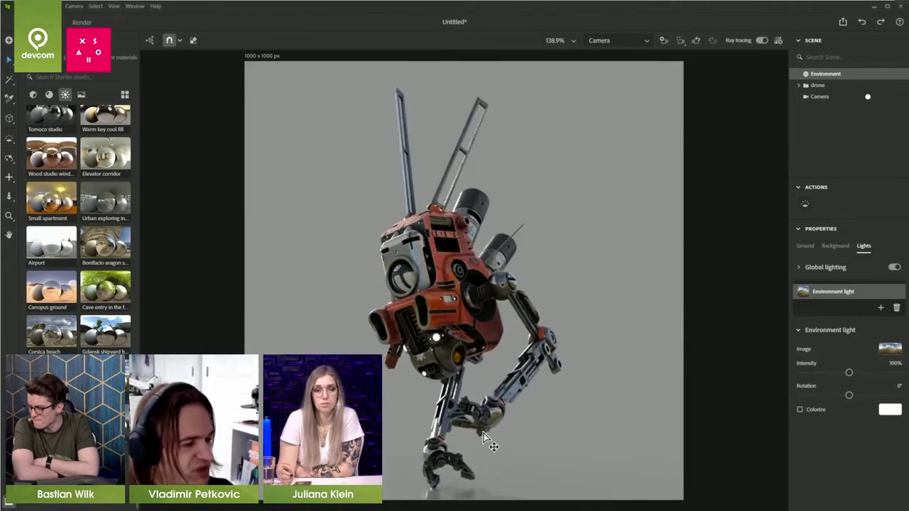
{"action": "scroll", "coordinate": [531, 431], "scroll_direction": "down", "scroll_amount": 2}
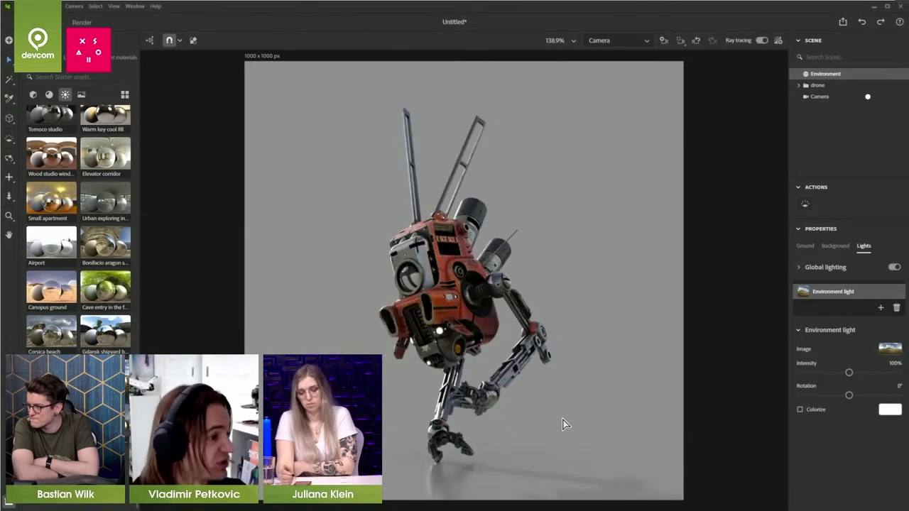
- Rotate the outdoor environment light around the drone to change the direction of its highlights and ground shadow
{"action": "right_click_drag", "start_coordinate": [558, 412], "coordinate": [548, 414], "text": "shift"}
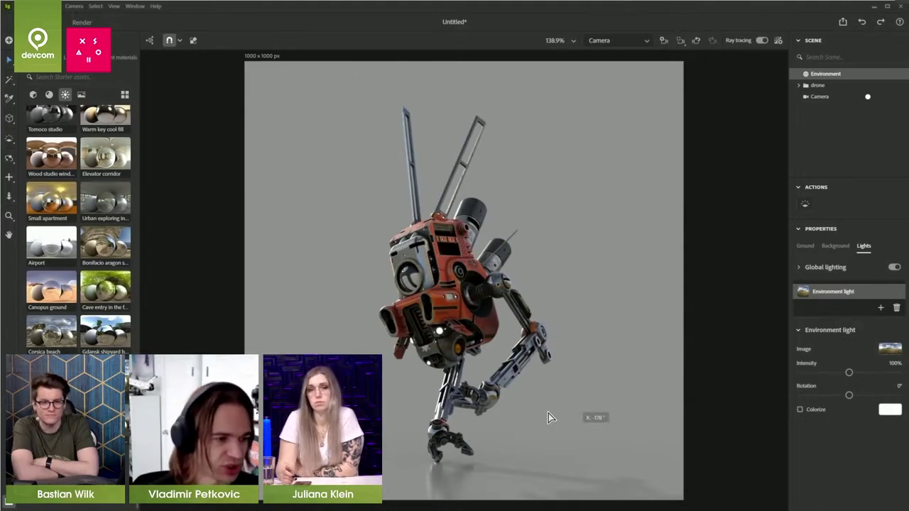
{"action": "left_click_drag", "start_coordinate": [548, 413], "coordinate": [474, 424]}
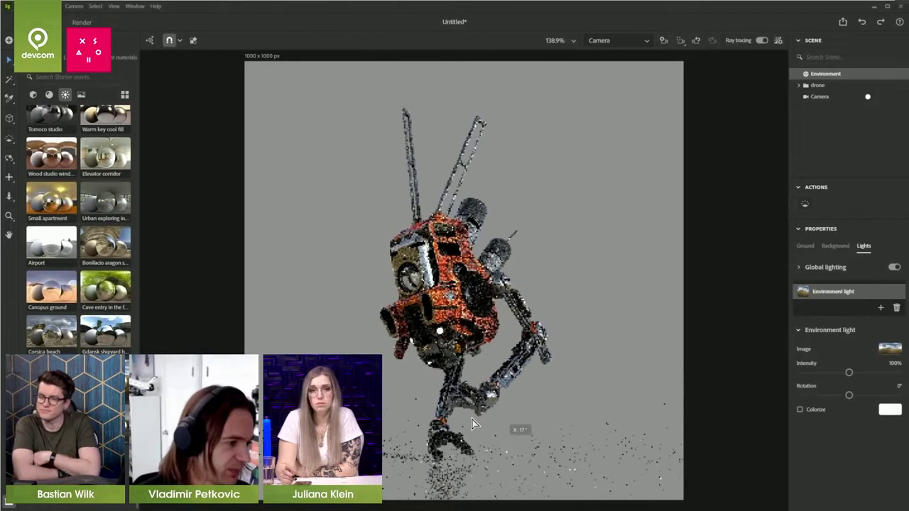
{"action": "right_click_drag", "start_coordinate": [475, 423], "coordinate": [440, 409], "text": "shift"}
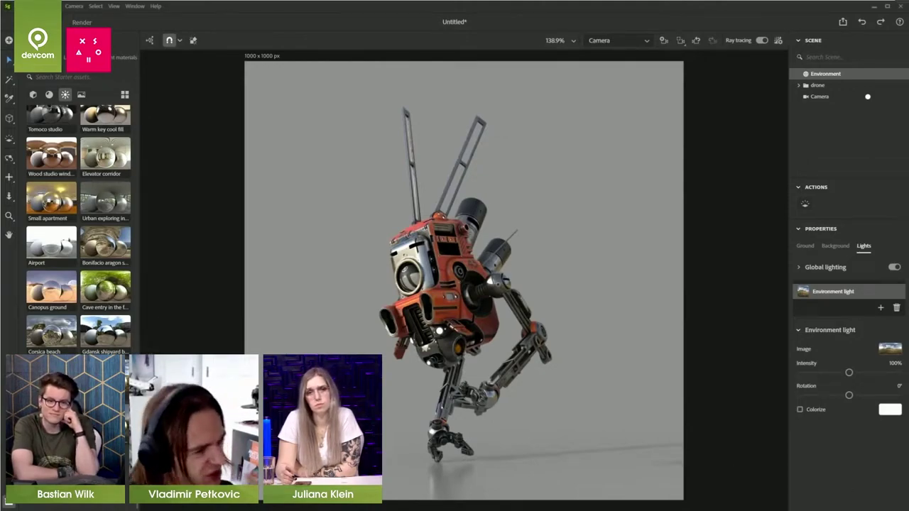
- Save the scene as demo_1 and turn off ray tracing in the viewport
{"action": "left_click", "coordinate": [885, 426]}
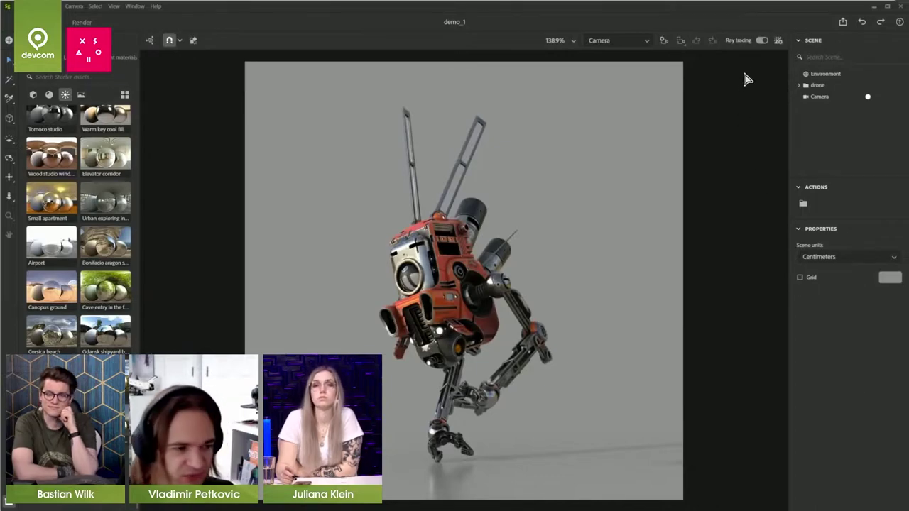
{"action": "left_click", "coordinate": [763, 41]}
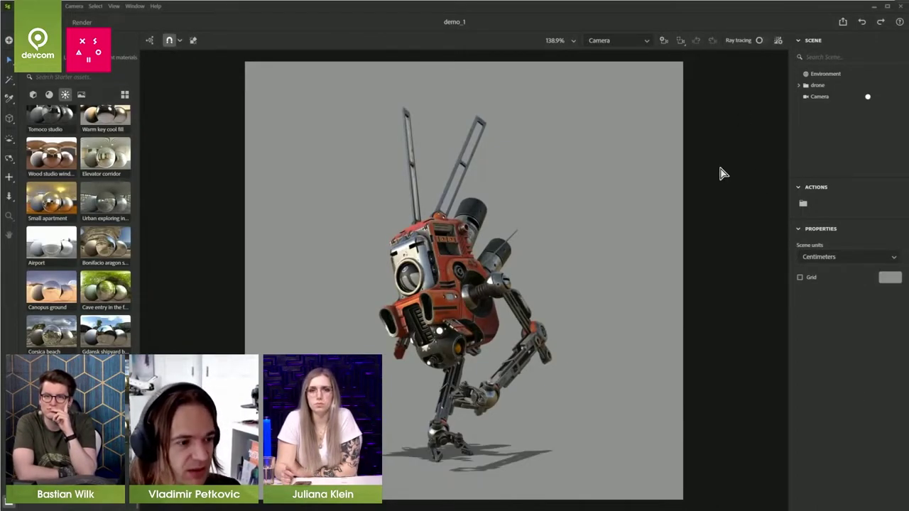
- Set the environment's background colour to black
{"action": "left_click", "coordinate": [596, 239]}
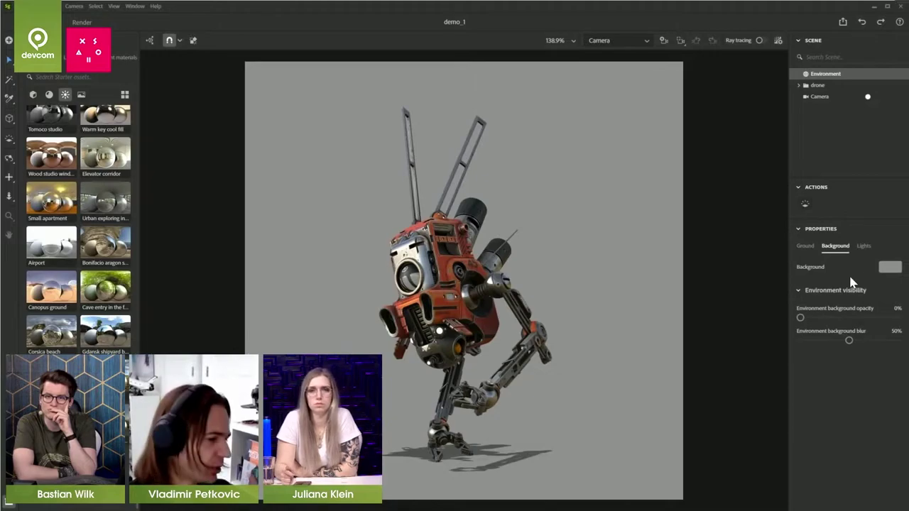
{"action": "left_click", "coordinate": [887, 273]}
{"action": "left_click_drag", "start_coordinate": [781, 266], "coordinate": [730, 313]}
{"action": "left_click", "coordinate": [657, 308]}
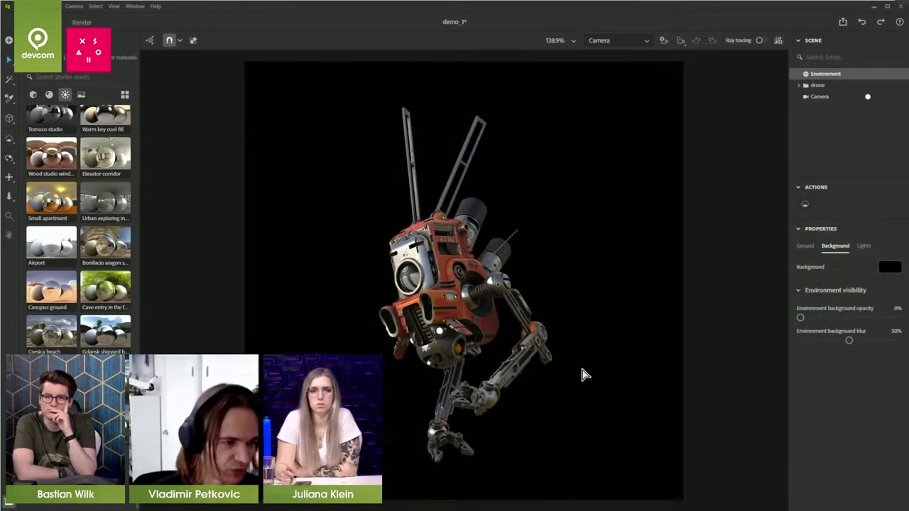
- Pull the camera farther back from the drone and turn off the environment's ground plane
{"action": "scroll", "coordinate": [583, 371], "scroll_direction": "down", "scroll_amount": 5}
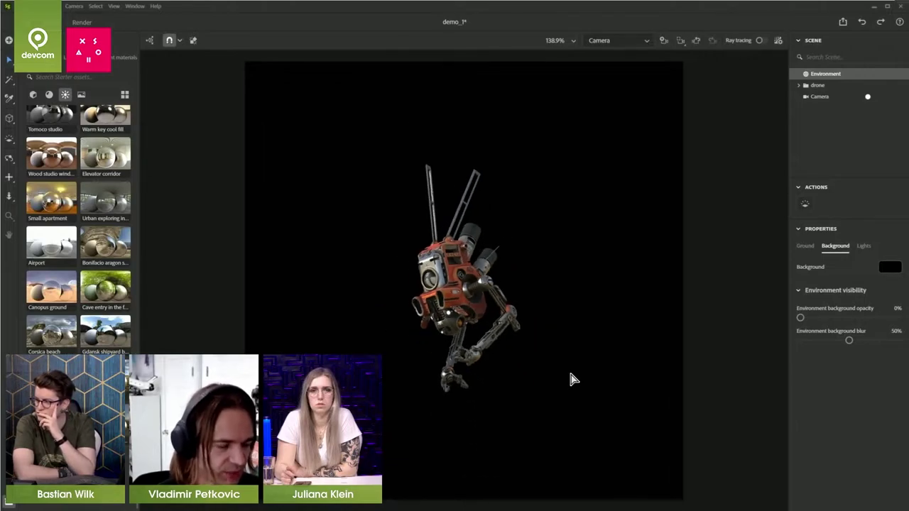
{"action": "left_click", "coordinate": [797, 247]}
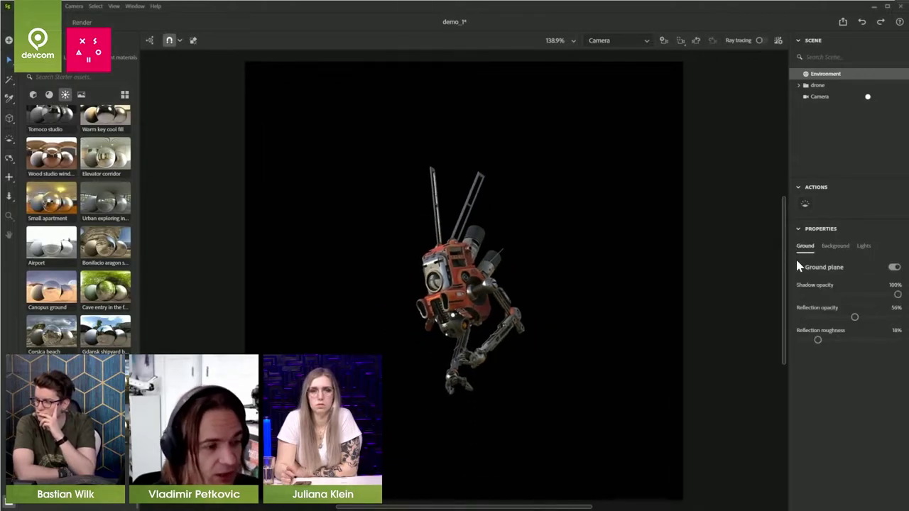
{"action": "left_click", "coordinate": [895, 269]}
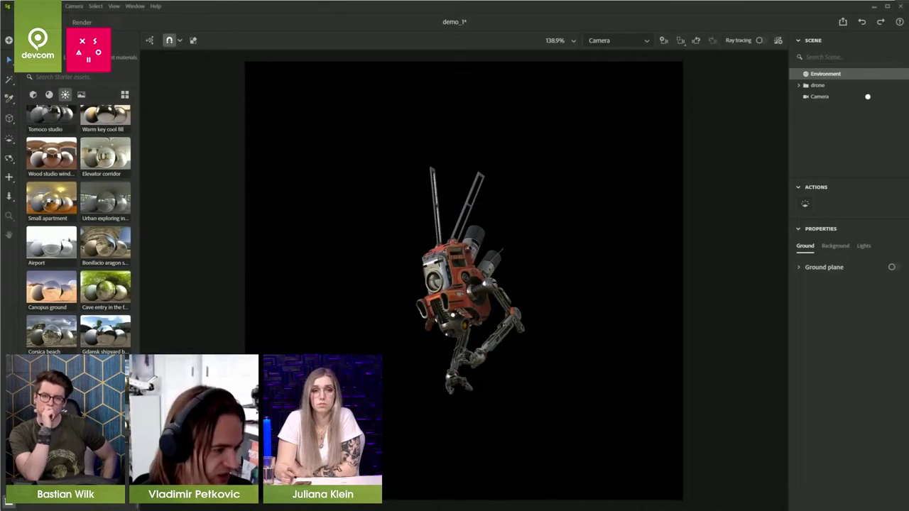
- Switch to the Substance 3D Assets website in the browser and search all assets for "studio"
{"action": "left_click_drag", "start_coordinate": [908, 131], "coordinate": [413, 126]}
{"action": "double_click", "coordinate": [413, 127]}
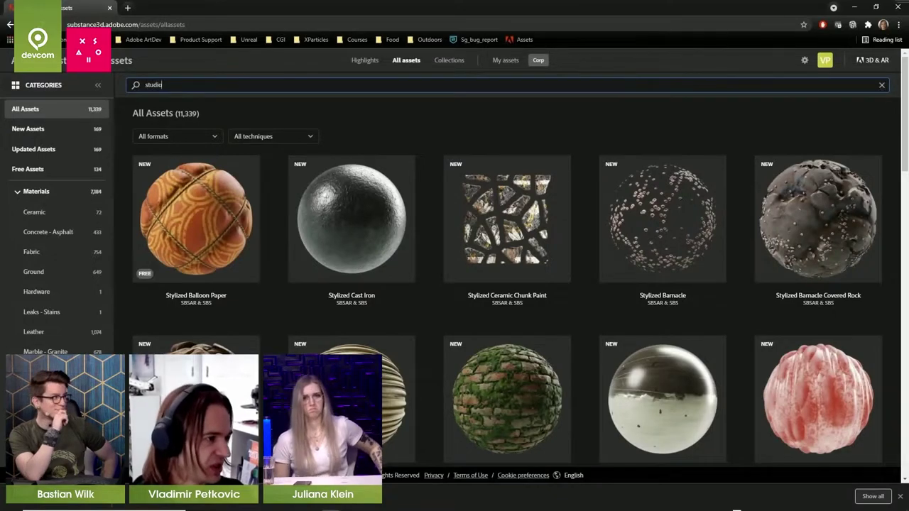
{"action": "key", "text": "Return"}
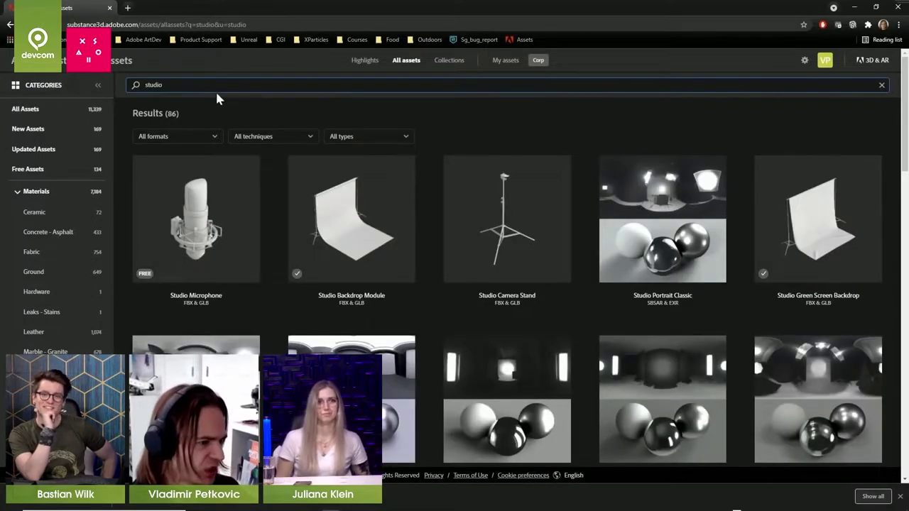
- Download the Studio Backdrop Module asset and add it to the drone scene in Stager
{"action": "mouse_move", "coordinate": [325, 199]}
{"action": "left_click", "coordinate": [394, 275]}
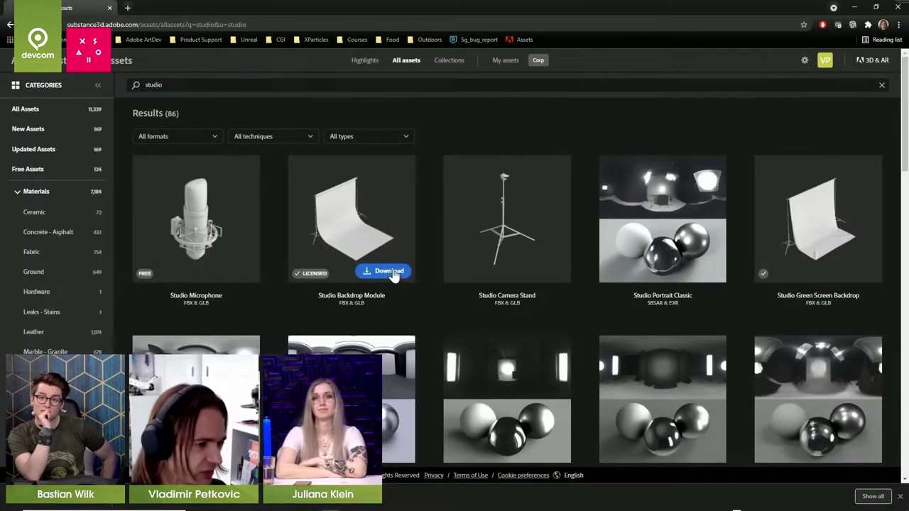
{"action": "left_click_drag", "start_coordinate": [255, 12], "coordinate": [908, 92]}
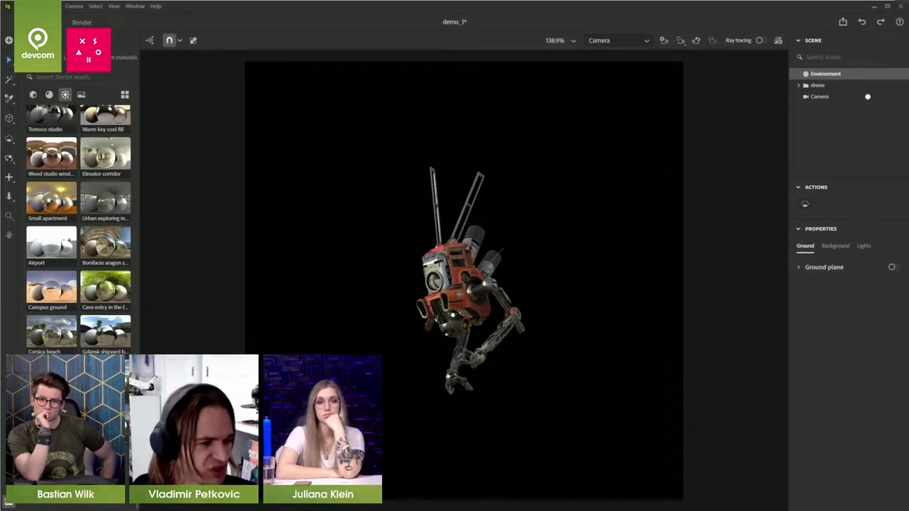
{"action": "left_click_drag", "start_coordinate": [781, 184], "coordinate": [555, 407]}
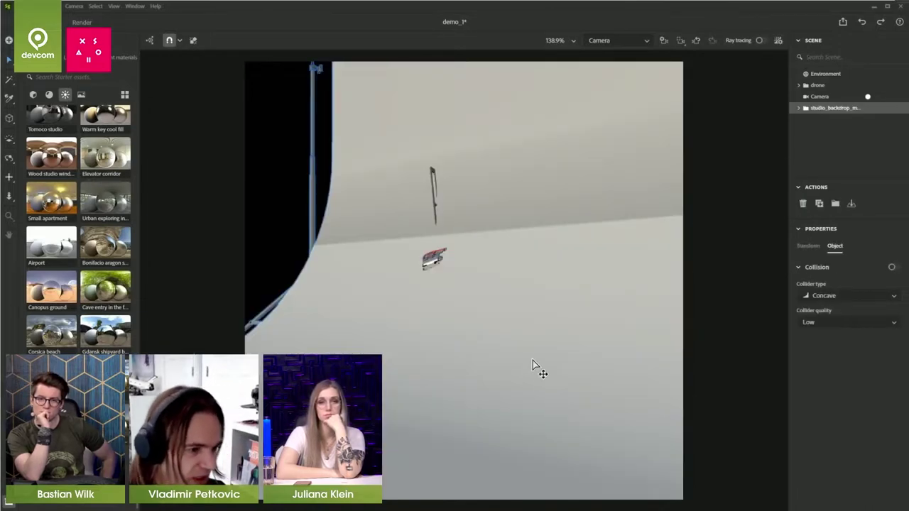
- Position the studio backdrop under and behind the drone and scale it uniformly to about 69%
{"action": "right_click_drag", "start_coordinate": [533, 360], "coordinate": [481, 349], "text": "alt"}
{"action": "left_click_drag", "start_coordinate": [472, 348], "coordinate": [727, 396], "text": "alt"}
{"action": "left_click_drag", "start_coordinate": [591, 391], "coordinate": [286, 282]}
{"action": "left_click_drag", "start_coordinate": [556, 345], "coordinate": [538, 342]}
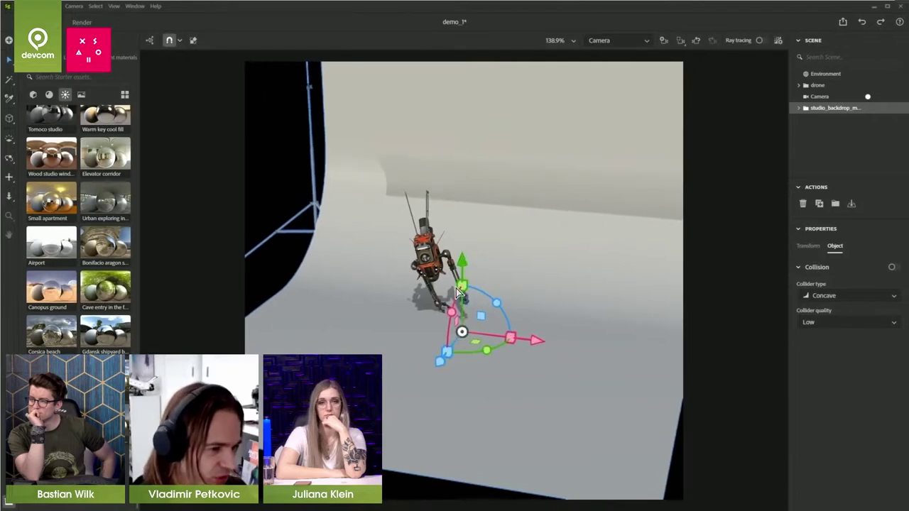
{"action": "left_click_drag", "start_coordinate": [464, 288], "coordinate": [466, 300]}
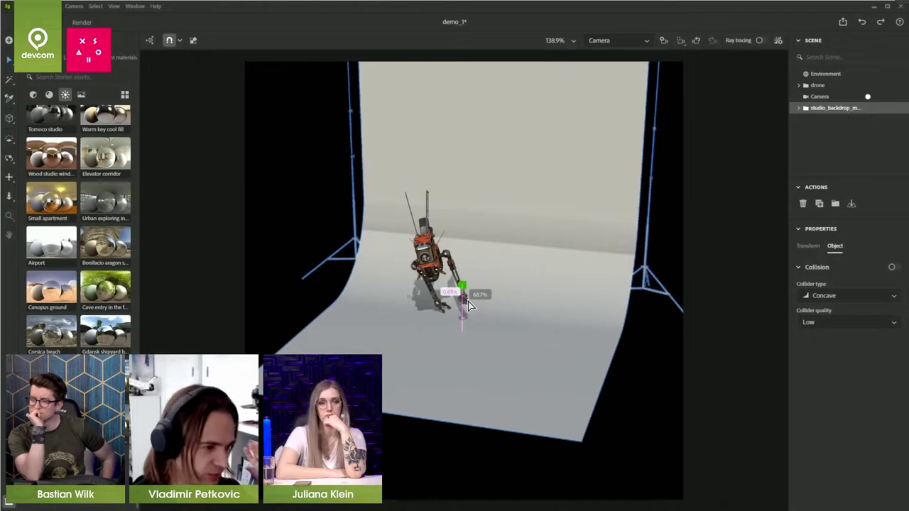
{"action": "right_click_drag", "start_coordinate": [480, 351], "coordinate": [453, 350]}
{"action": "left_click_drag", "start_coordinate": [422, 354], "coordinate": [429, 358]}
- Bring the camera in to a close, low, frontal view of the drone against the backdrop
{"action": "left_click_drag", "start_coordinate": [547, 311], "coordinate": [576, 314], "text": "alt"}
{"action": "right_click_drag", "start_coordinate": [527, 260], "coordinate": [557, 361], "text": "alt"}
{"action": "left_click_drag", "start_coordinate": [557, 361], "coordinate": [582, 339], "text": "alt"}
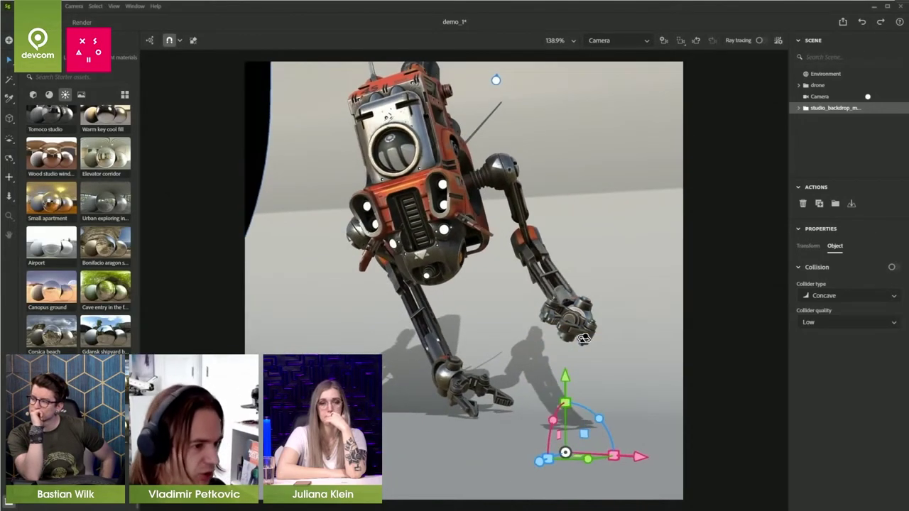
{"action": "left_click_drag", "start_coordinate": [602, 287], "coordinate": [619, 341], "text": "alt"}
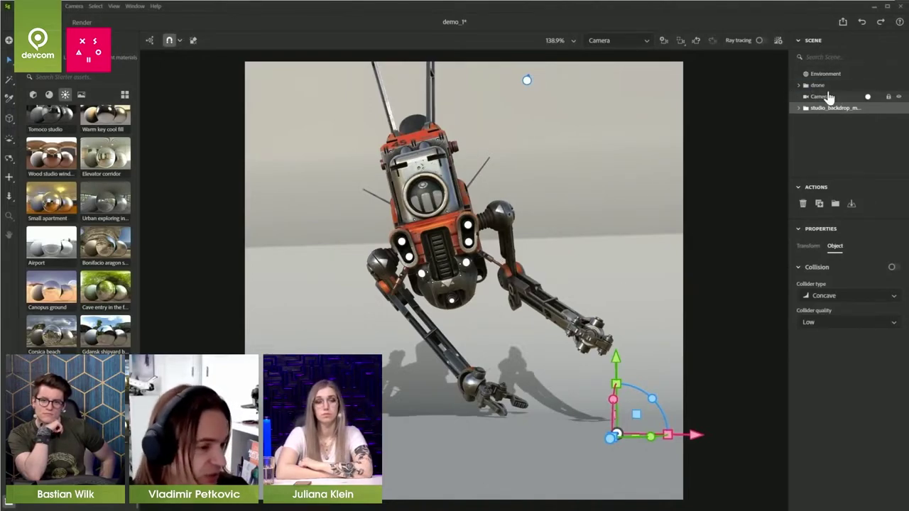
- Rotate the drone about its vertical axis to a three-quarter pose and adjust its placement on the backdrop
{"action": "left_click", "coordinate": [814, 85]}
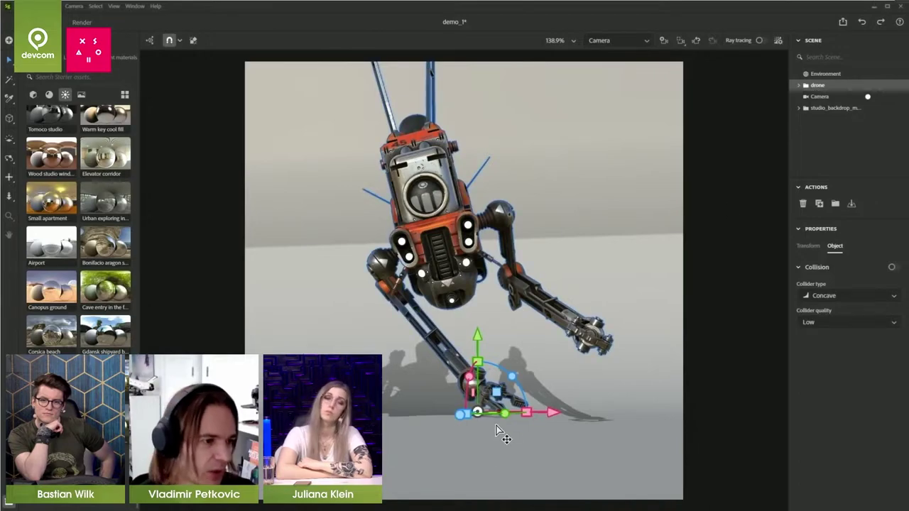
{"action": "left_click_drag", "start_coordinate": [501, 419], "coordinate": [481, 422]}
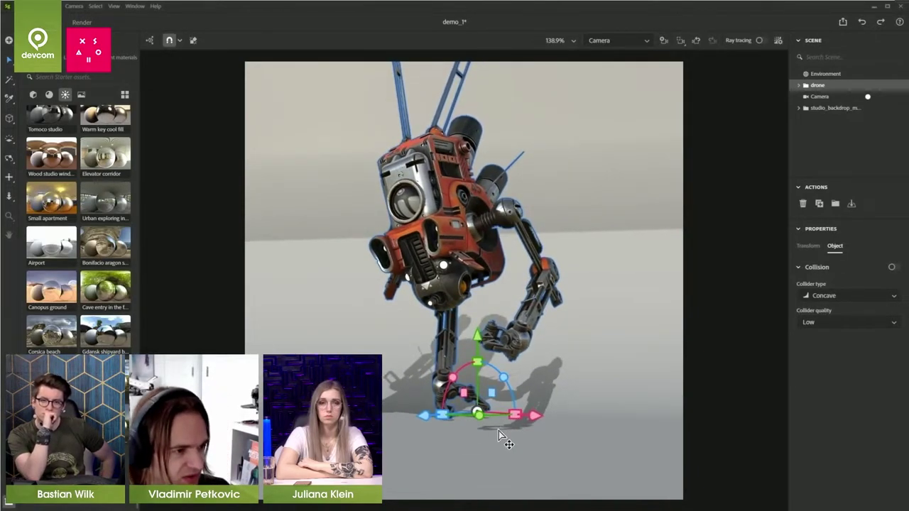
{"action": "right_click_drag", "start_coordinate": [457, 419], "coordinate": [455, 422]}
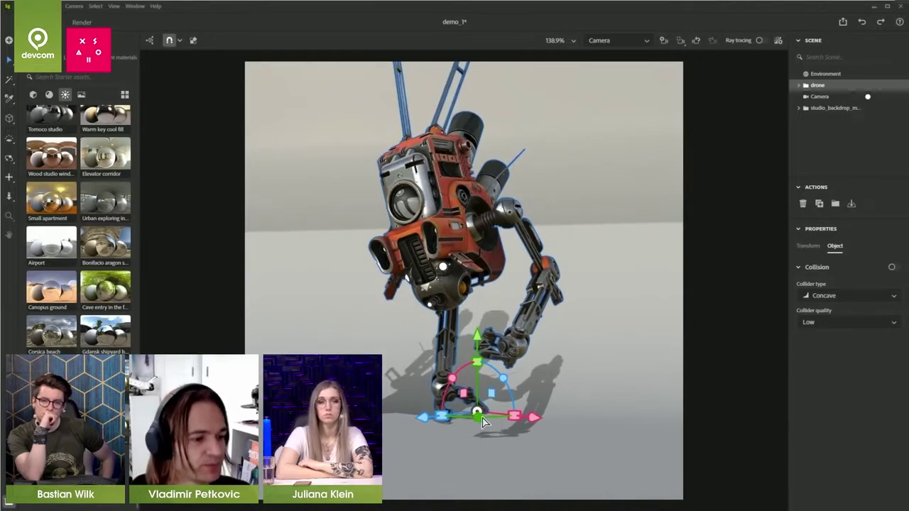
{"action": "mouse_move", "coordinate": [481, 422]}
{"action": "left_mouse_down"}
{"action": "mouse_move", "coordinate": [483, 429]}
{"action": "mouse_move", "coordinate": [480, 414]}
{"action": "mouse_move", "coordinate": [486, 429]}
{"action": "mouse_move", "coordinate": [490, 410]}
{"action": "left_mouse_up"}
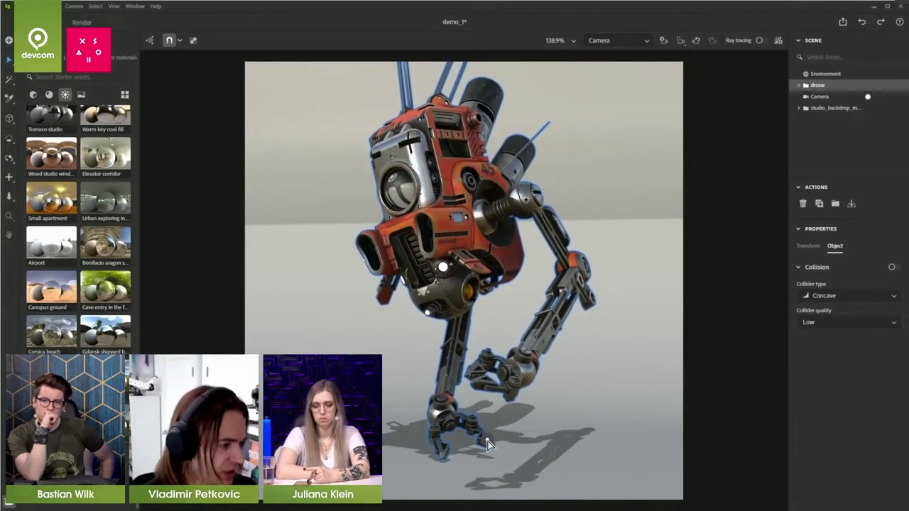
- Fine-tune the camera framing around the drone's body and legs and clear the selection
{"action": "left_click_drag", "start_coordinate": [531, 426], "coordinate": [534, 421], "text": "alt"}
{"action": "scroll", "coordinate": [568, 412], "scroll_direction": "down", "scroll_amount": 1}
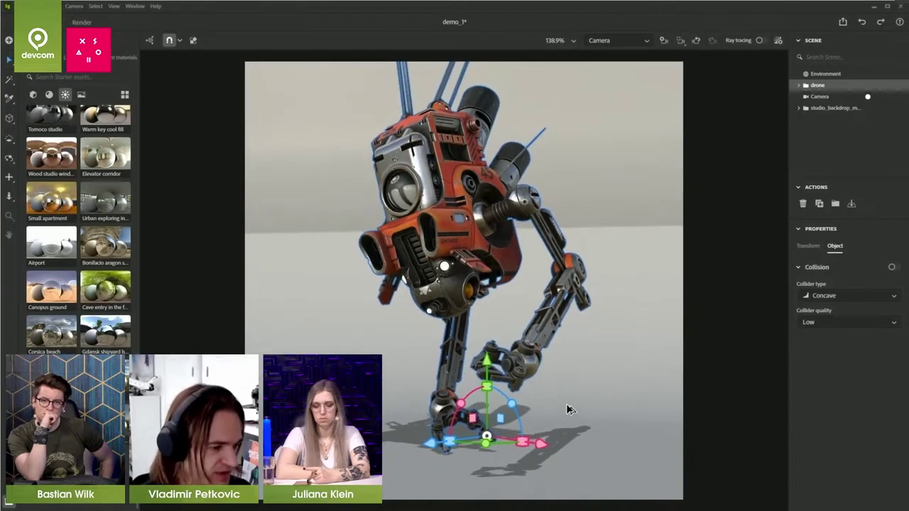
{"action": "middle_click_drag", "start_coordinate": [568, 409], "coordinate": [572, 423]}
{"action": "left_click", "coordinate": [573, 429]}
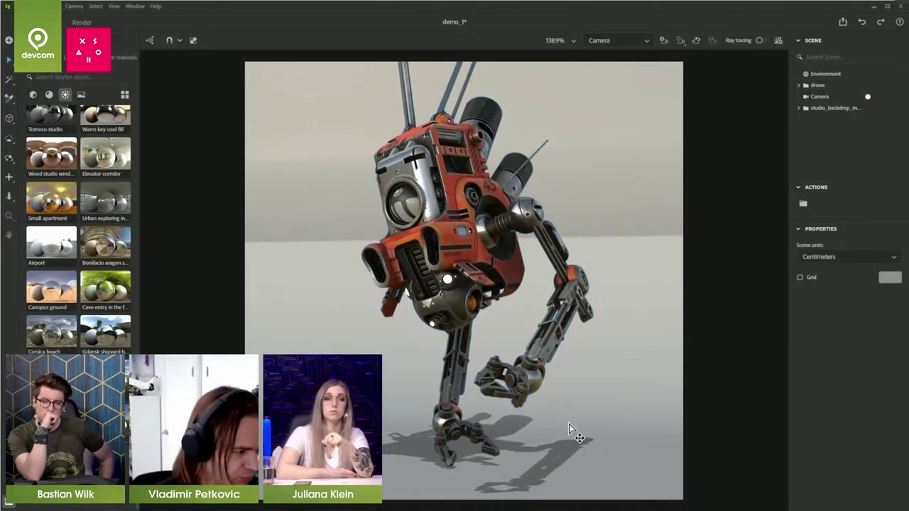
{"action": "left_click_drag", "start_coordinate": [573, 412], "coordinate": [571, 412]}
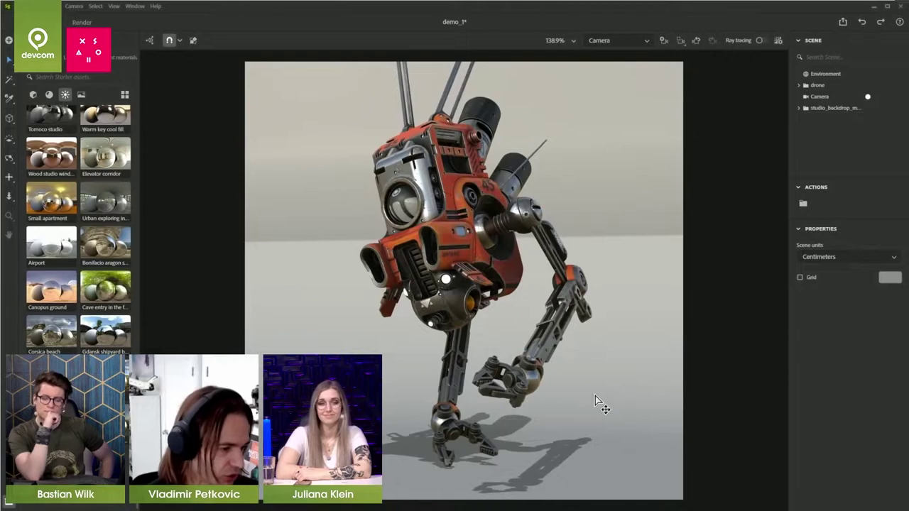
- Set the camera's focus point on the drone's orange body during a temporary ray-traced preview
{"action": "left_click", "coordinate": [760, 41]}
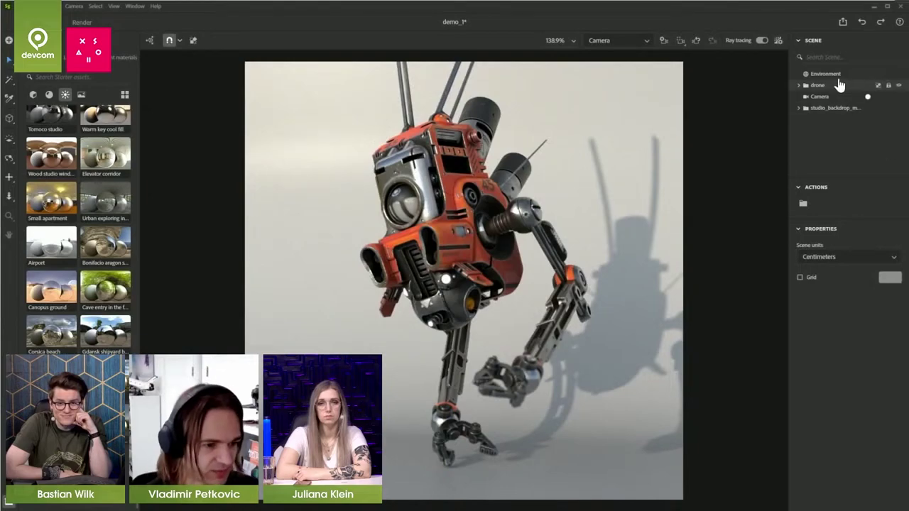
{"action": "left_click", "coordinate": [820, 97]}
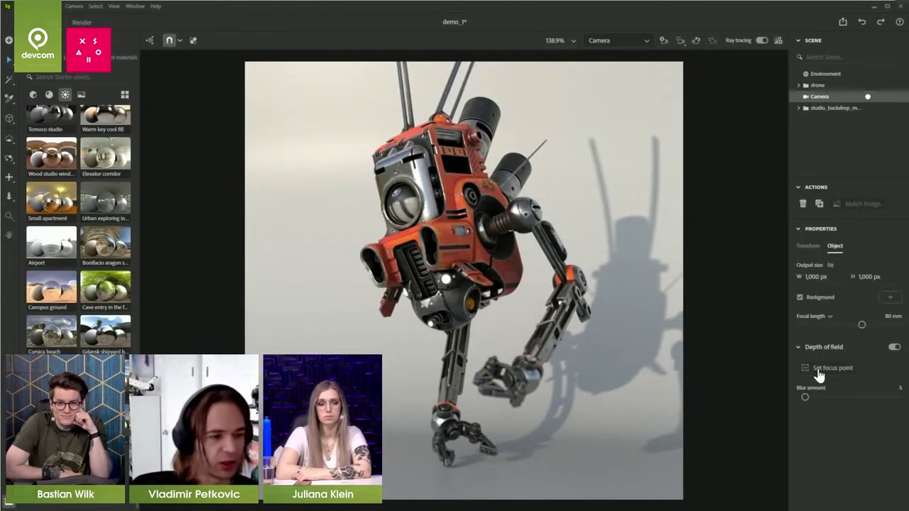
{"action": "left_click", "coordinate": [458, 242]}
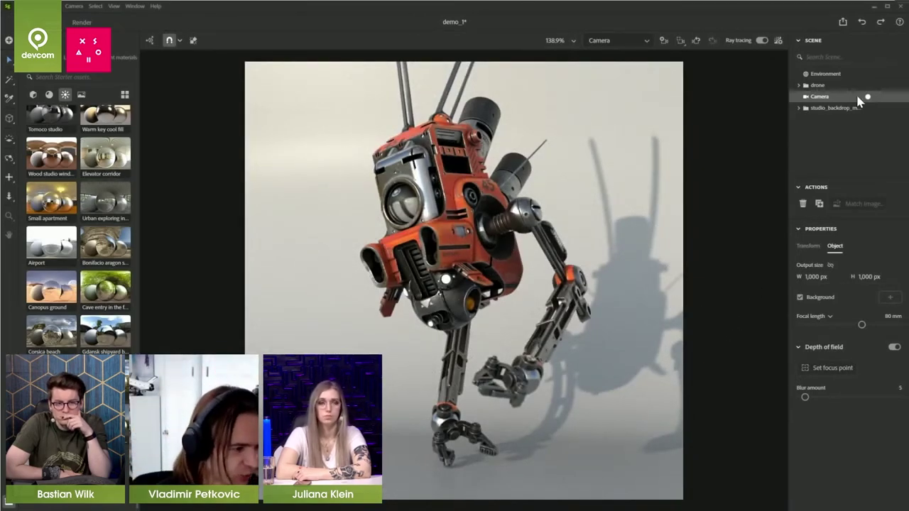
{"action": "left_click", "coordinate": [760, 41]}
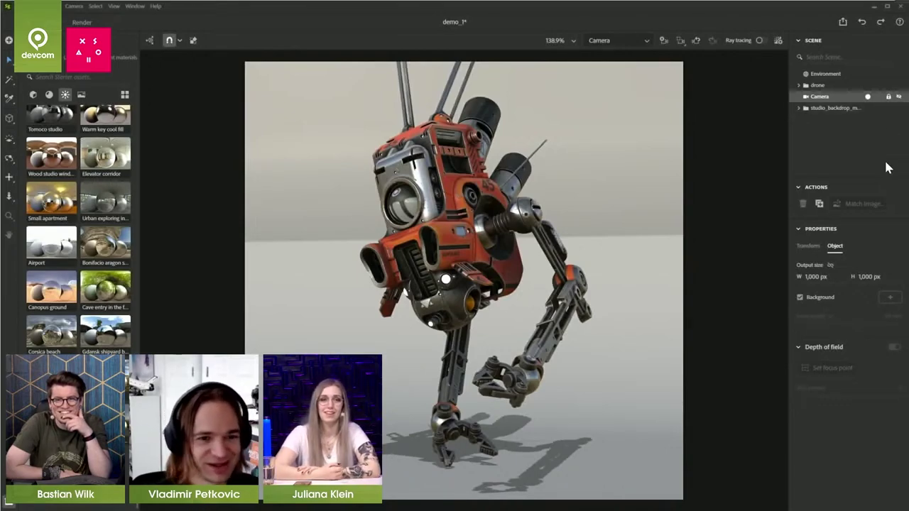
- Lock the scene camera and switch to the Viewport camera for a wider working view of the drone and backdrop
{"action": "left_click", "coordinate": [887, 95]}
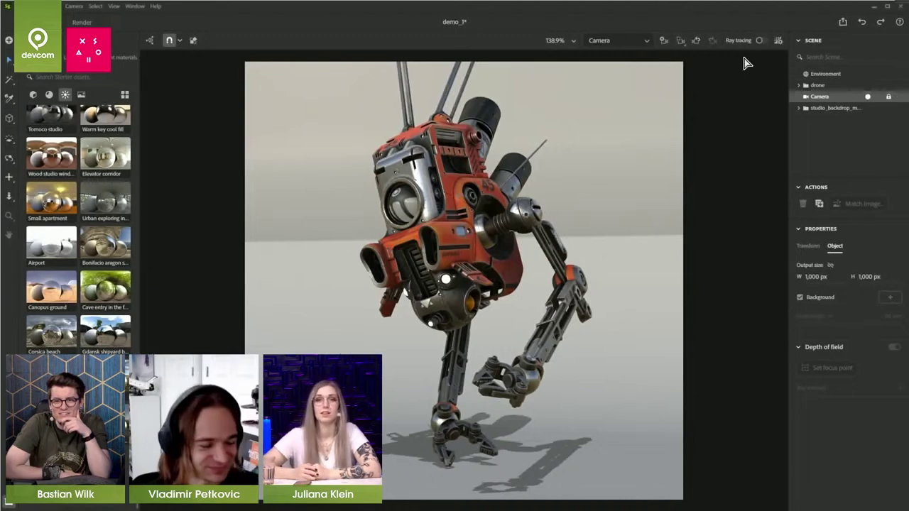
{"action": "left_click", "coordinate": [647, 39]}
{"action": "left_click", "coordinate": [629, 59]}
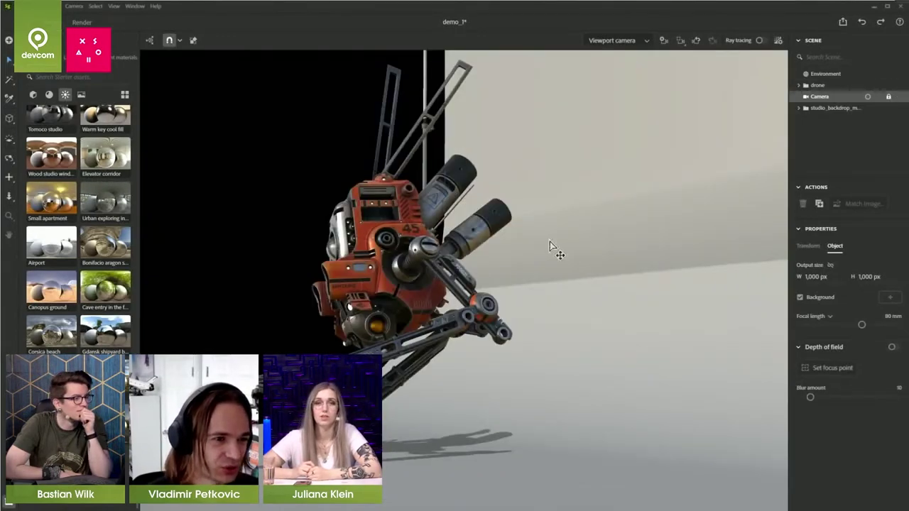
{"action": "right_click_drag", "start_coordinate": [486, 294], "coordinate": [474, 302], "text": "alt"}
{"action": "left_click_drag", "start_coordinate": [489, 321], "coordinate": [586, 364], "text": "alt"}
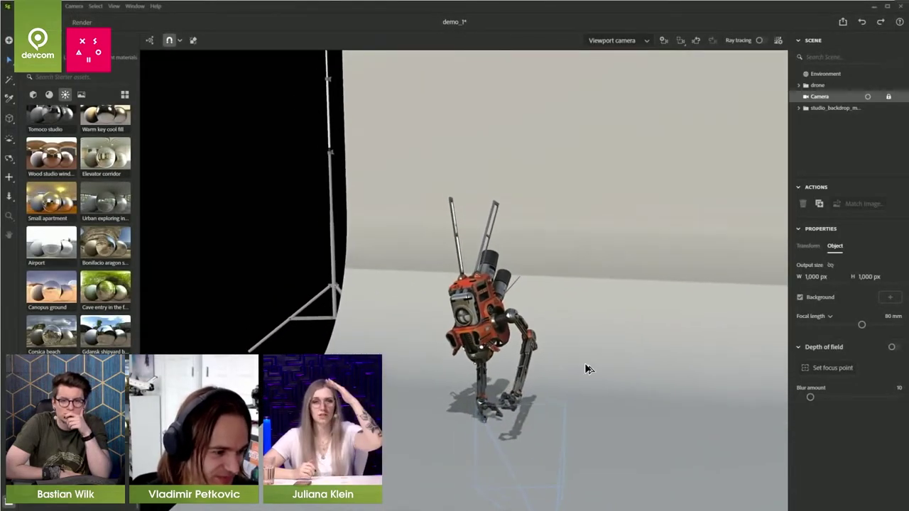
- Turn on ray tracing in the viewport and switch off the environment's global lighting
{"action": "left_click", "coordinate": [760, 41]}
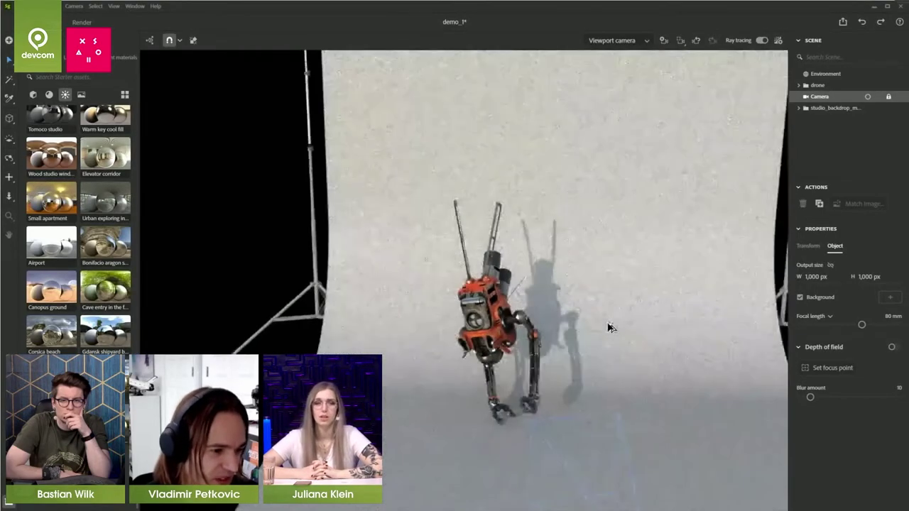
{"action": "middle_click_drag", "start_coordinate": [609, 323], "coordinate": [559, 313]}
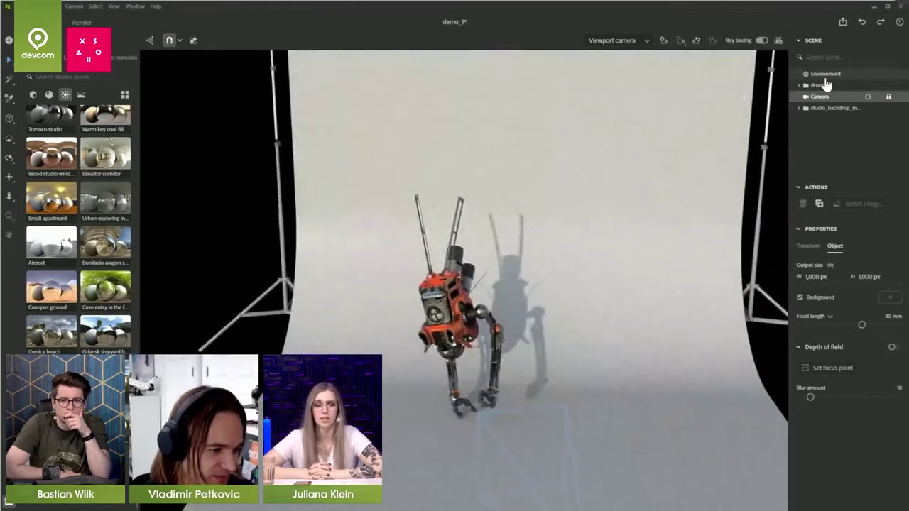
{"action": "left_click", "coordinate": [826, 78]}
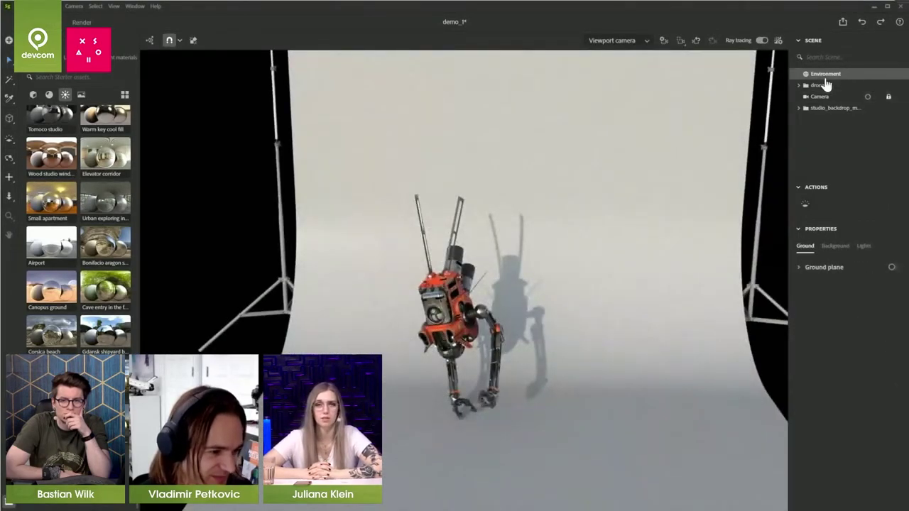
{"action": "left_click", "coordinate": [836, 247]}
{"action": "left_click", "coordinate": [861, 249]}
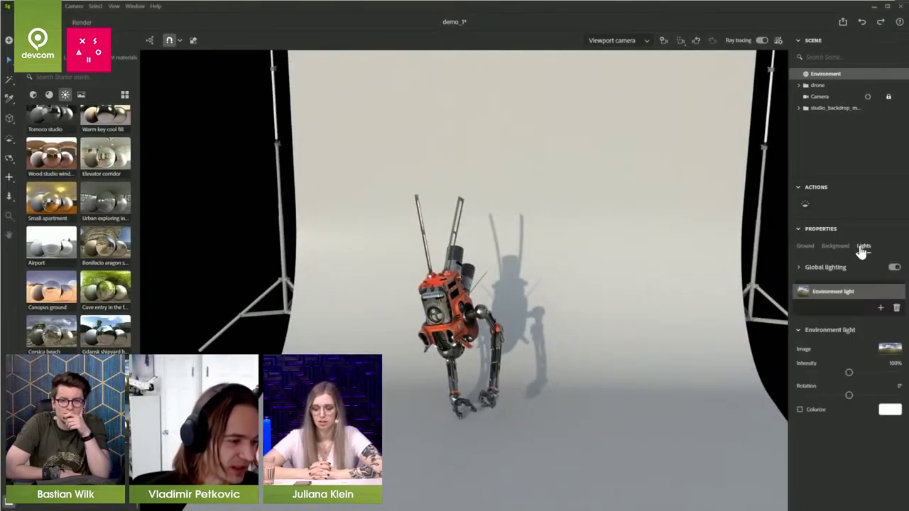
{"action": "left_click", "coordinate": [892, 279]}
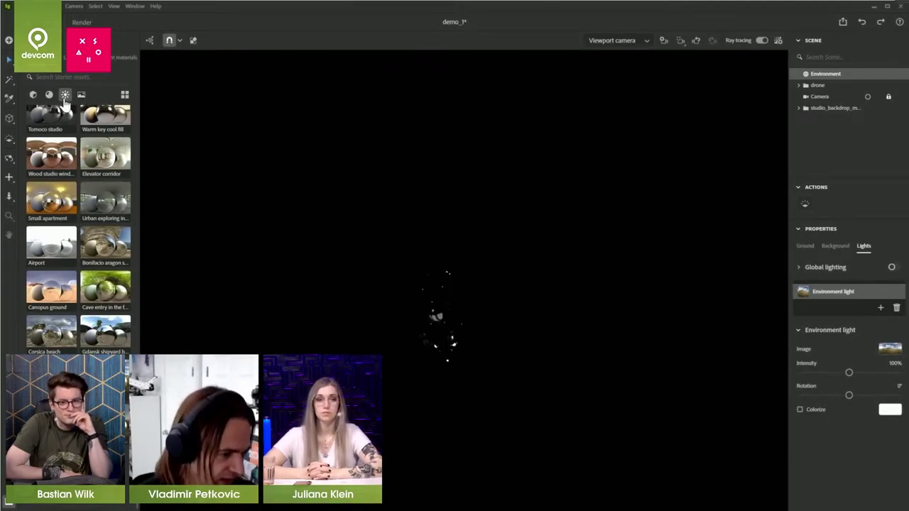
- Add an area light, place it in front and to the side of the drone above the floor, and rotate it toward the drone
{"action": "scroll", "coordinate": [80, 173], "scroll_direction": "up", "scroll_amount": 10}
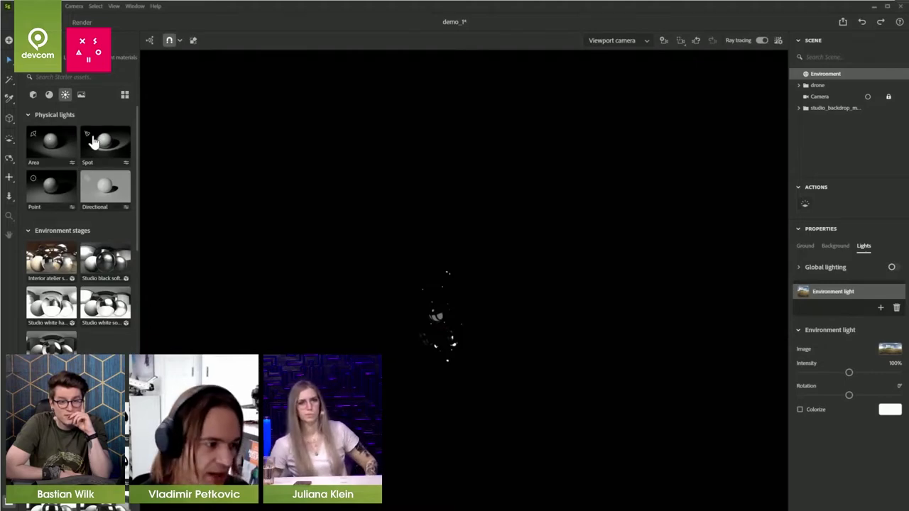
{"action": "left_click", "coordinate": [64, 151]}
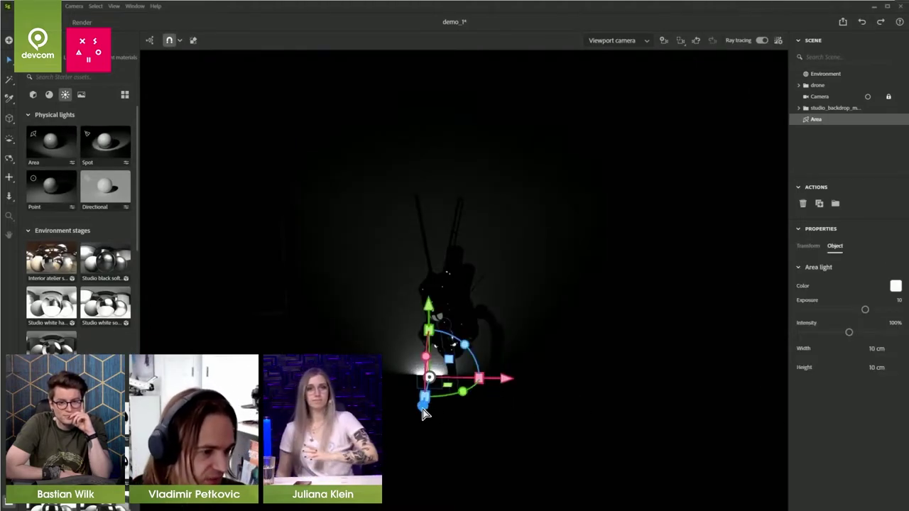
{"action": "left_click_drag", "start_coordinate": [431, 401], "coordinate": [417, 454]}
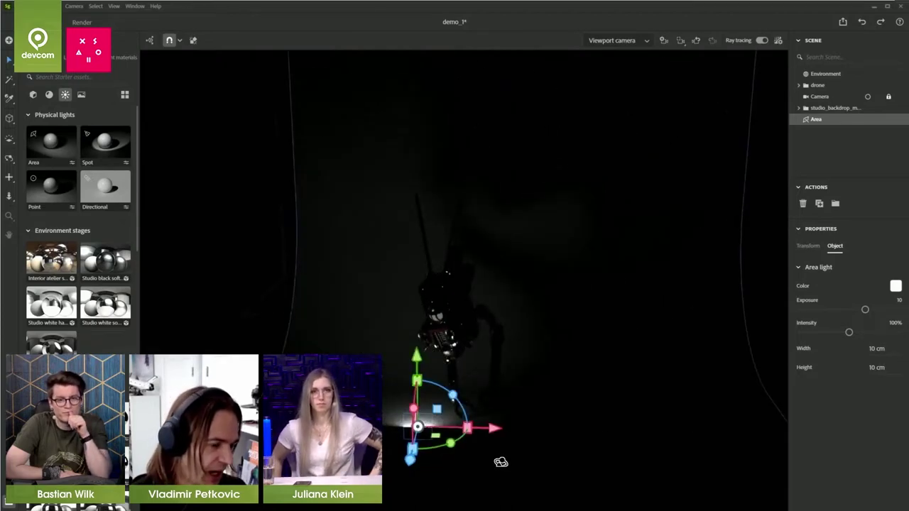
{"action": "left_click_drag", "start_coordinate": [501, 462], "coordinate": [569, 472], "text": "alt"}
{"action": "mouse_move", "coordinate": [474, 444]}
{"action": "left_mouse_down"}
{"action": "mouse_move", "coordinate": [524, 458]}
{"action": "mouse_move", "coordinate": [603, 416]}
{"action": "mouse_move", "coordinate": [597, 426]}
{"action": "mouse_move", "coordinate": [572, 398]}
{"action": "left_mouse_up"}
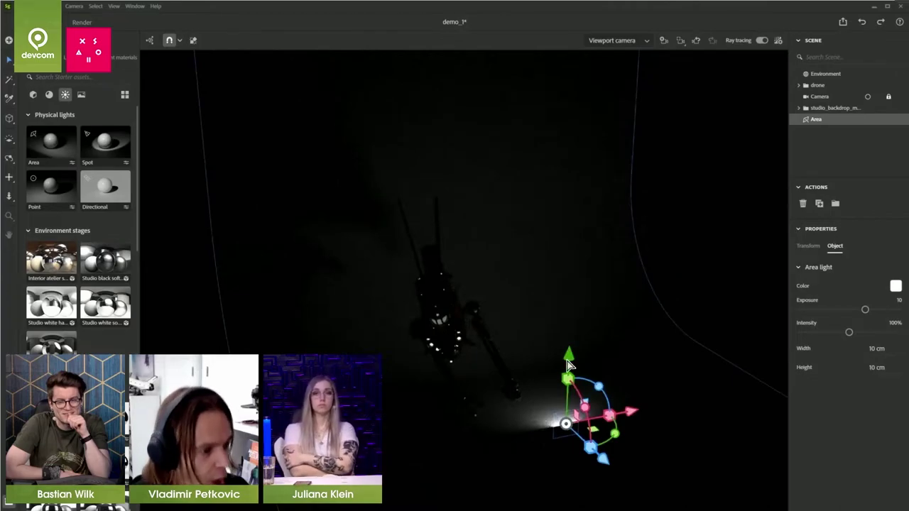
{"action": "left_click_drag", "start_coordinate": [568, 356], "coordinate": [588, 319]}
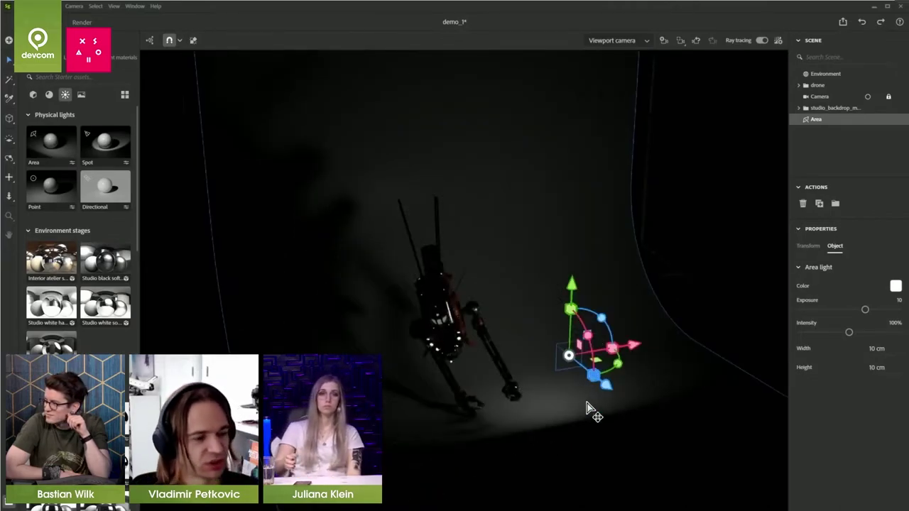
{"action": "left_click_drag", "start_coordinate": [619, 367], "coordinate": [613, 340]}
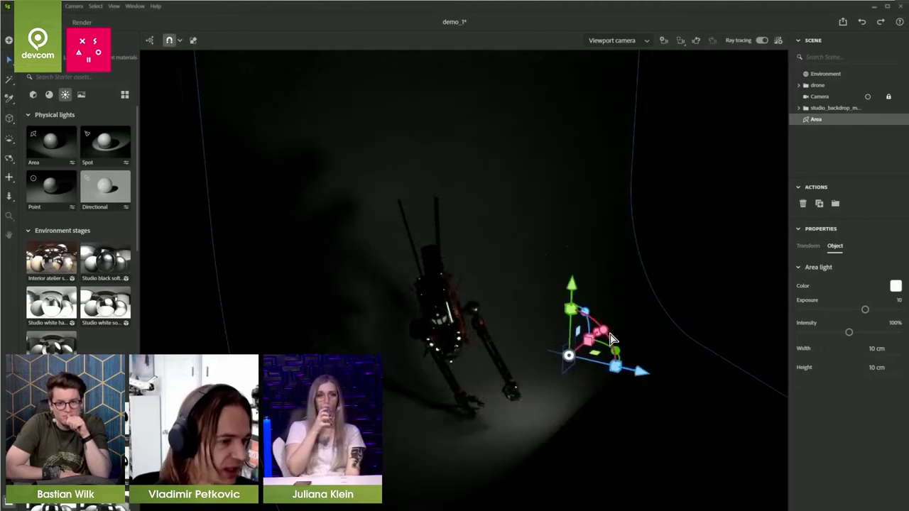
- Set the area light's width and height to 100 cm each
{"action": "left_click", "coordinate": [574, 317]}
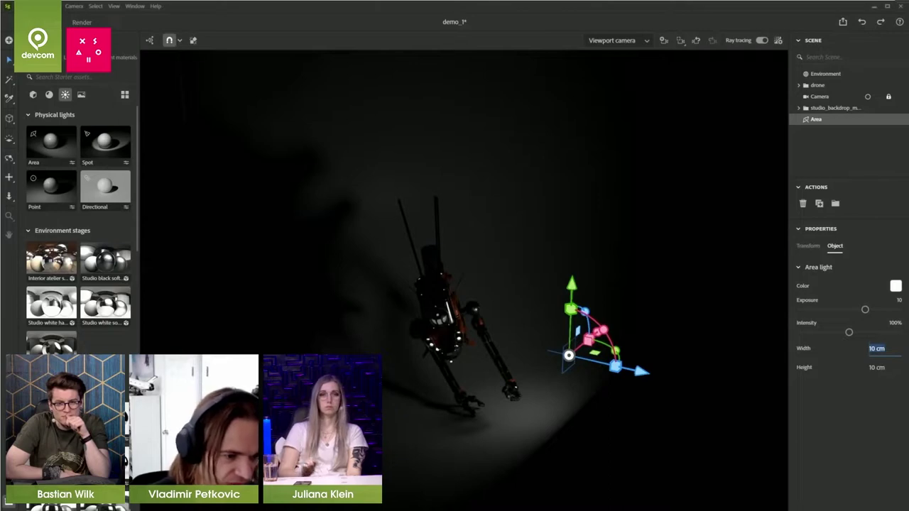
{"action": "type", "text": "100"}
{"action": "key", "text": "Return"}
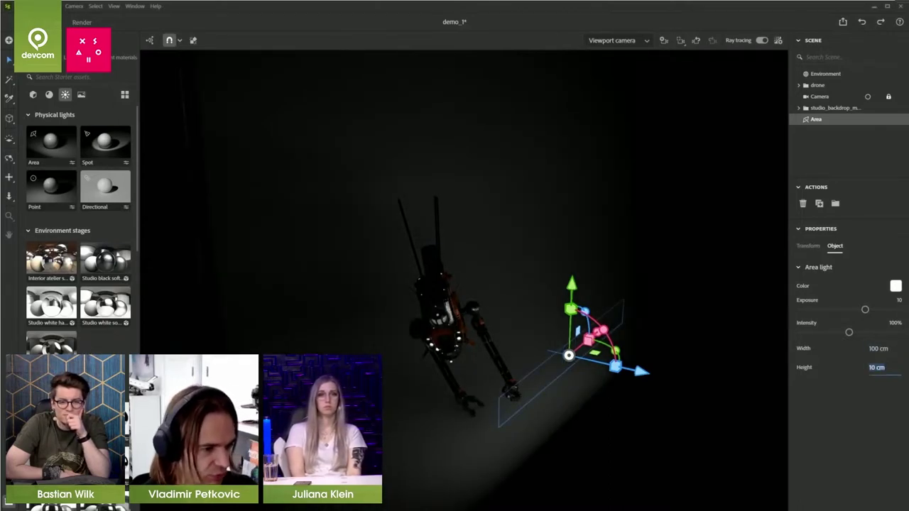
{"action": "type", "text": "100"}
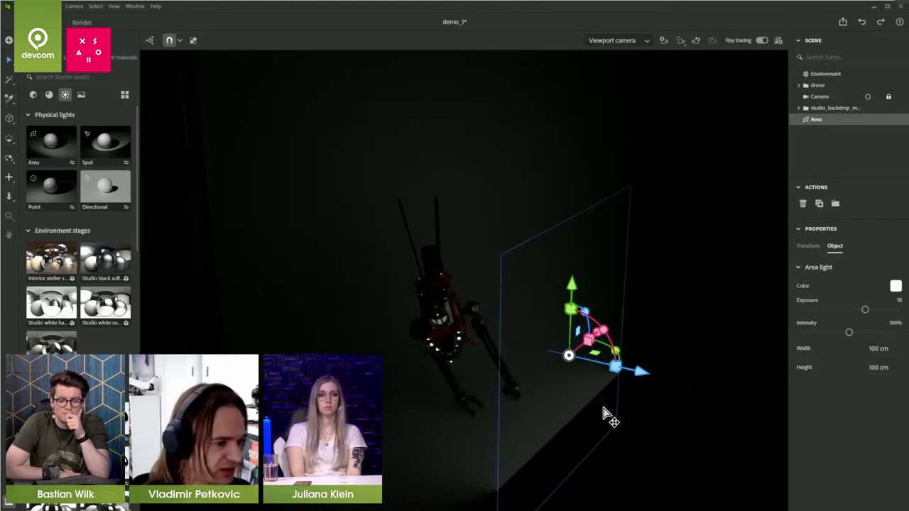
- Raise the area light, tilt it down toward the drone, and increase its exposure to 14.7
{"action": "left_click_drag", "start_coordinate": [572, 286], "coordinate": [601, 217]}
{"action": "left_click_drag", "start_coordinate": [609, 265], "coordinate": [604, 230]}
{"action": "left_click_drag", "start_coordinate": [868, 309], "coordinate": [896, 312]}
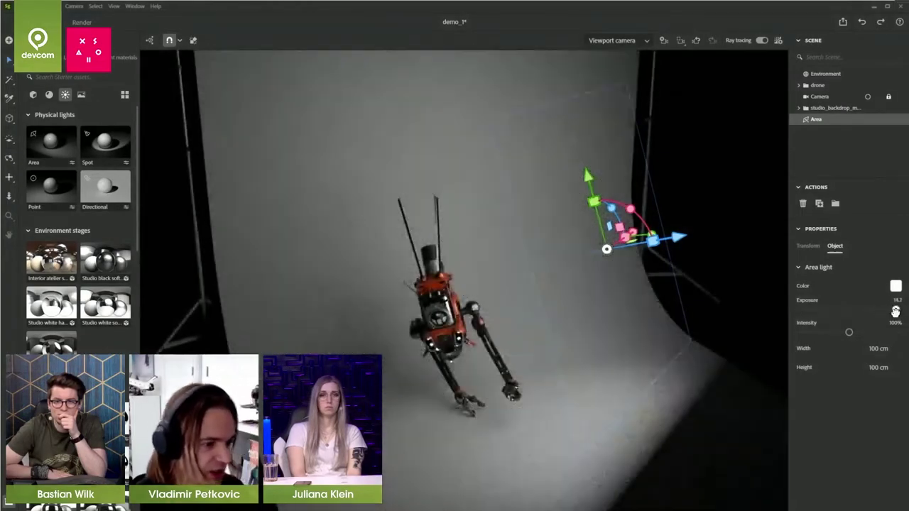
{"action": "right_click_drag", "start_coordinate": [528, 319], "coordinate": [508, 299]}
{"action": "mouse_move", "coordinate": [660, 267]}
{"action": "left_mouse_down", "text": "alt"}
{"action": "mouse_move", "coordinate": [623, 311]}
{"action": "mouse_move", "coordinate": [678, 260]}
{"action": "left_mouse_up", "text": "alt"}
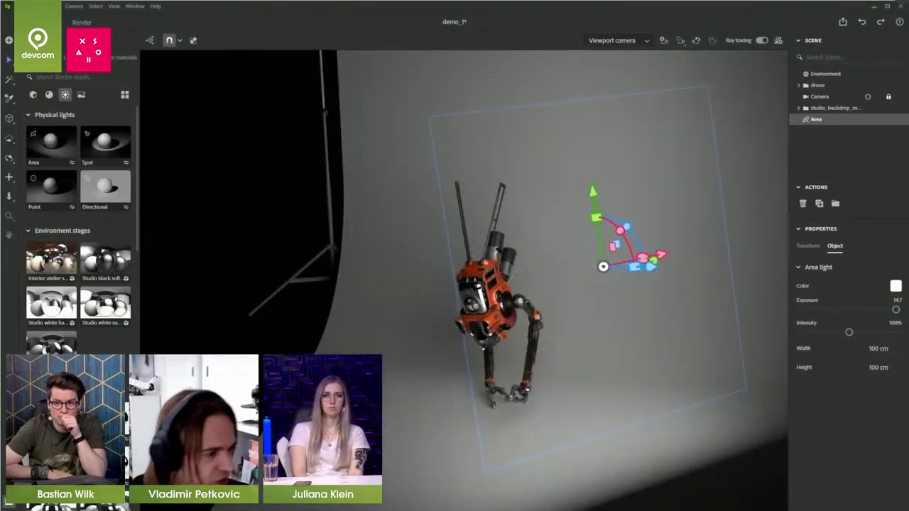
- Resize the area light to 30 cm wide and 60 cm high, and move it closer to the drone
{"action": "left_click_drag", "start_coordinate": [904, 348], "coordinate": [899, 348]}
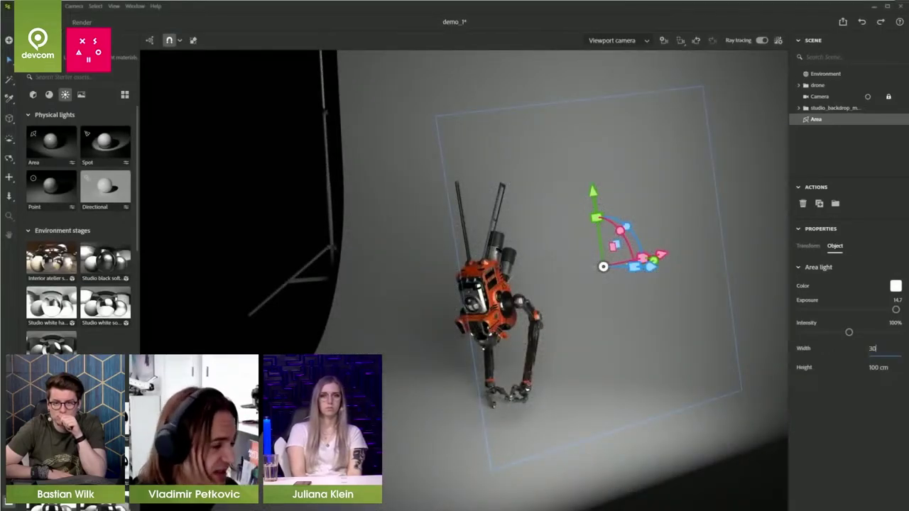
{"action": "key", "text": "Return"}
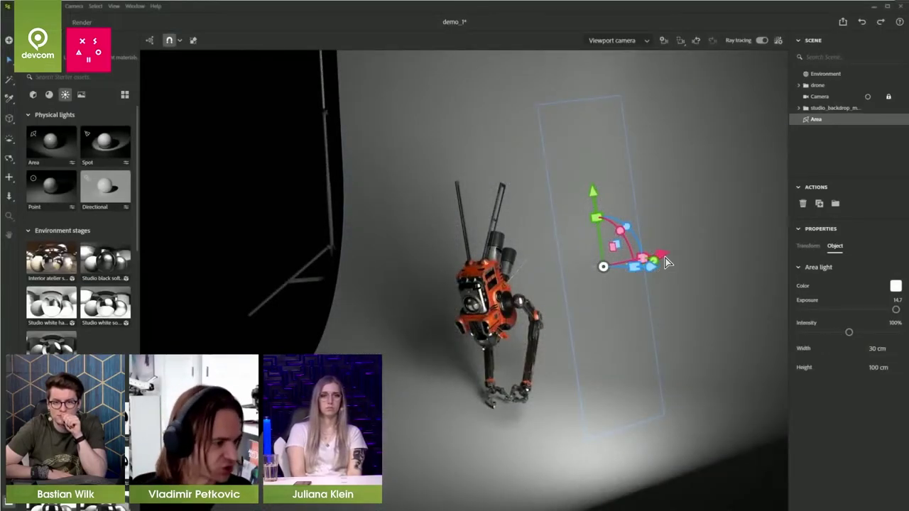
{"action": "left_click_drag", "start_coordinate": [668, 263], "coordinate": [580, 316]}
{"action": "left_click_drag", "start_coordinate": [612, 348], "coordinate": [725, 338], "text": "alt"}
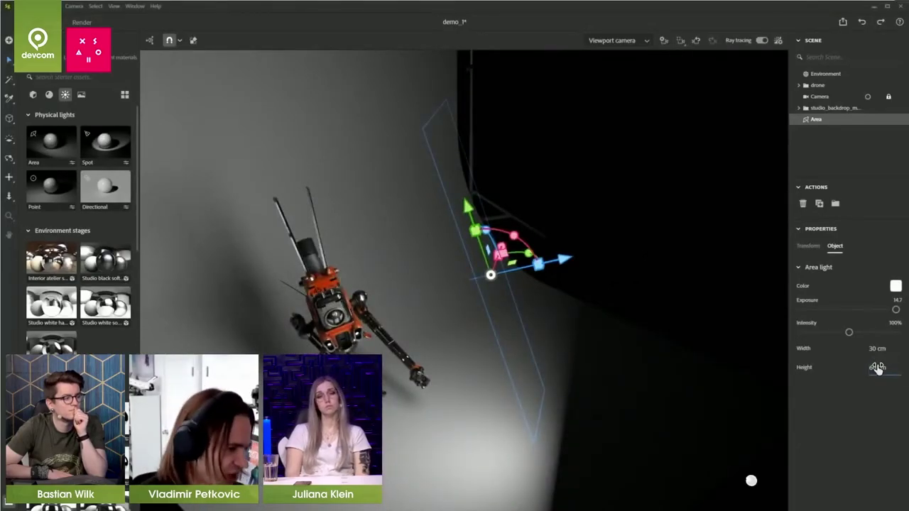
{"action": "left_click_drag", "start_coordinate": [878, 368], "coordinate": [878, 367]}
{"action": "left_click_drag", "start_coordinate": [615, 331], "coordinate": [547, 323], "text": "alt"}
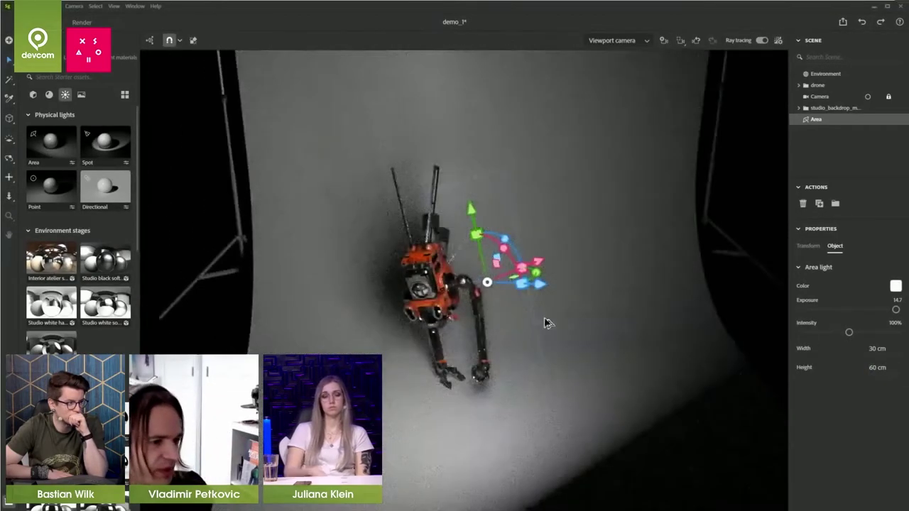
- Check the drone's lighting through the scene camera, returning to the Viewport camera for a wider look at the set
{"action": "left_click", "coordinate": [868, 98]}
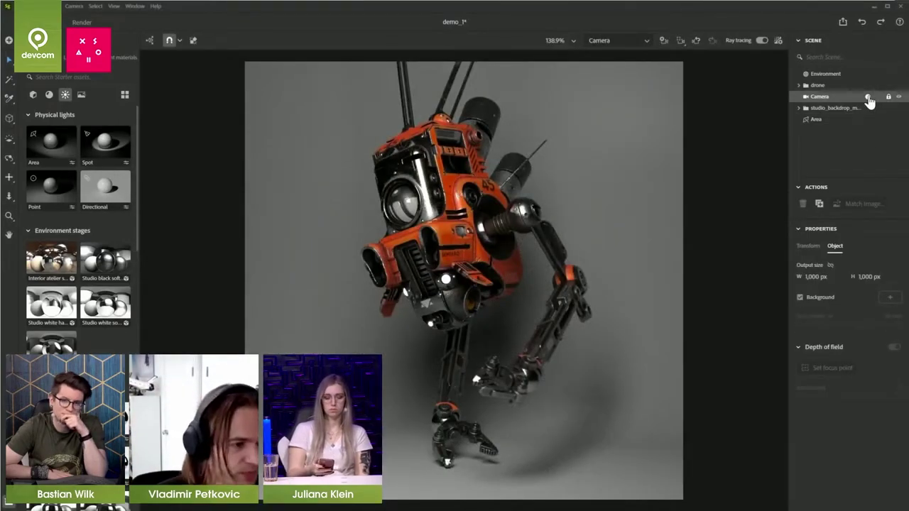
{"action": "left_click", "coordinate": [867, 96]}
{"action": "left_click_drag", "start_coordinate": [596, 300], "coordinate": [522, 345], "text": "alt"}
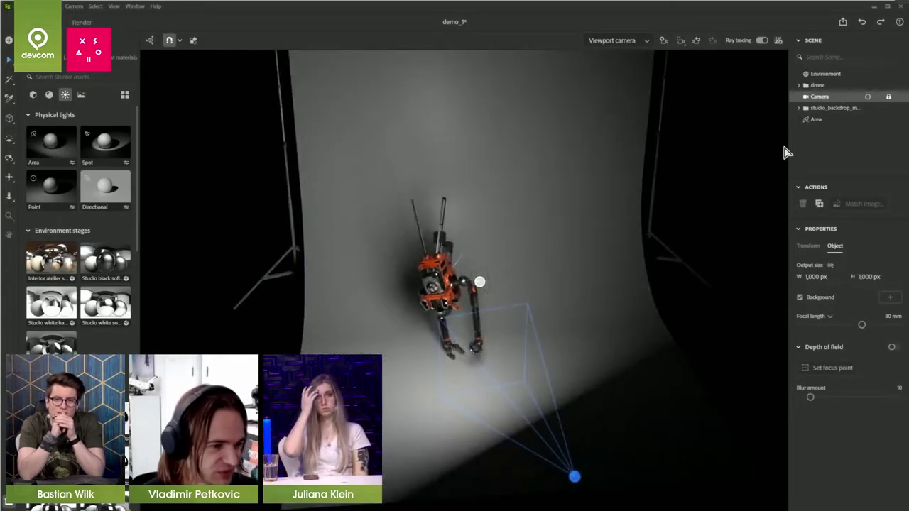
- Duplicate the area light and place the copy on the opposite side of the drone, near the backdrop's edge
{"action": "left_click", "coordinate": [816, 120]}
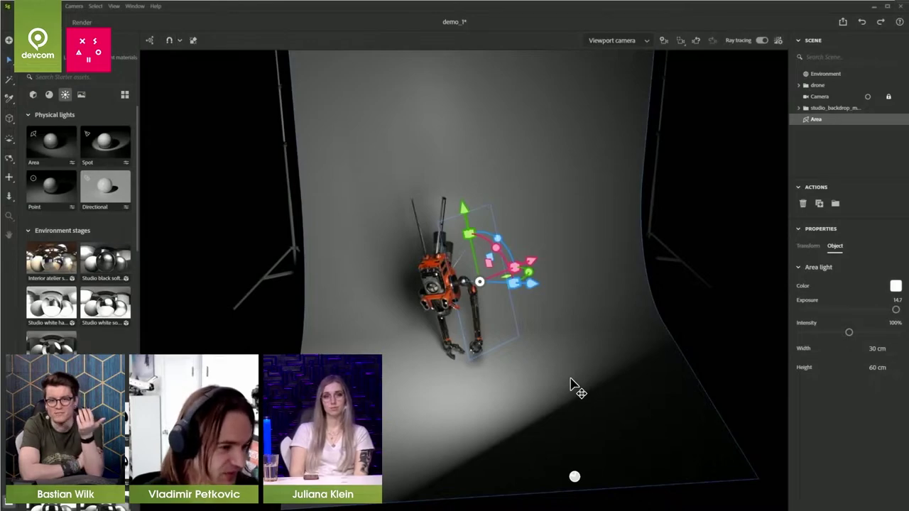
{"action": "key", "text": "ctrl+d"}
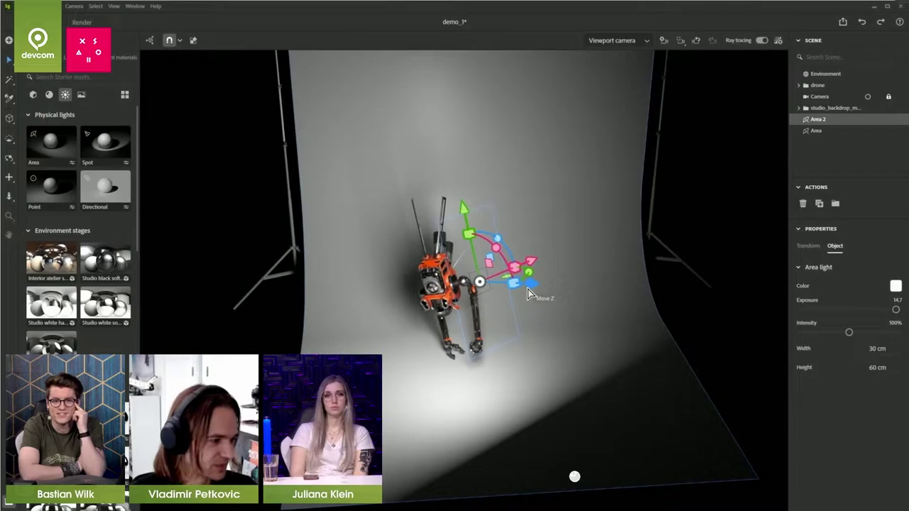
{"action": "key", "text": "x"}
{"action": "left_click_drag", "start_coordinate": [503, 293], "coordinate": [323, 330]}
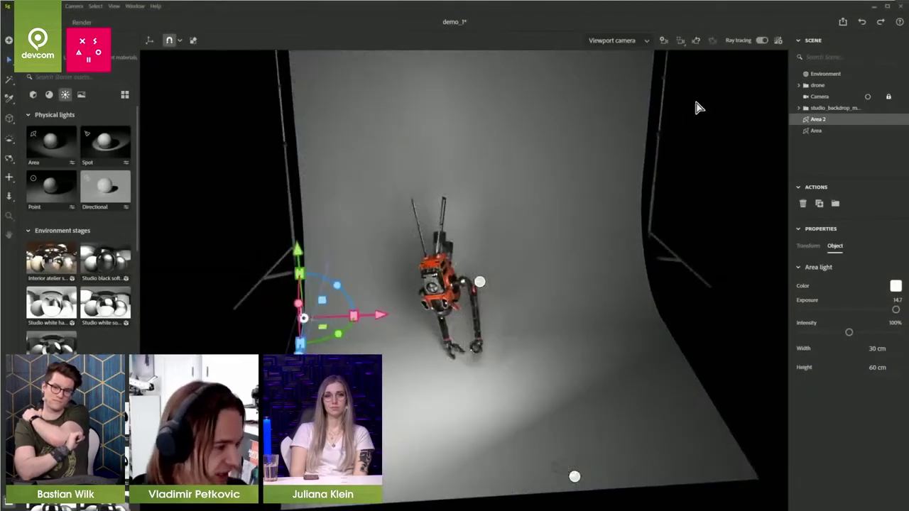
- Rename the original area light as Key and its duplicate as Rim
{"action": "left_click", "coordinate": [814, 132]}
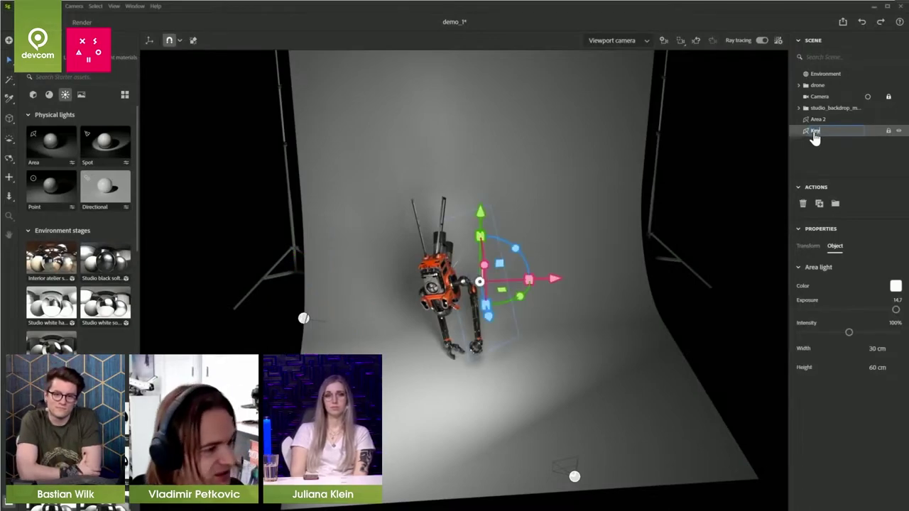
{"action": "key", "text": "Return"}
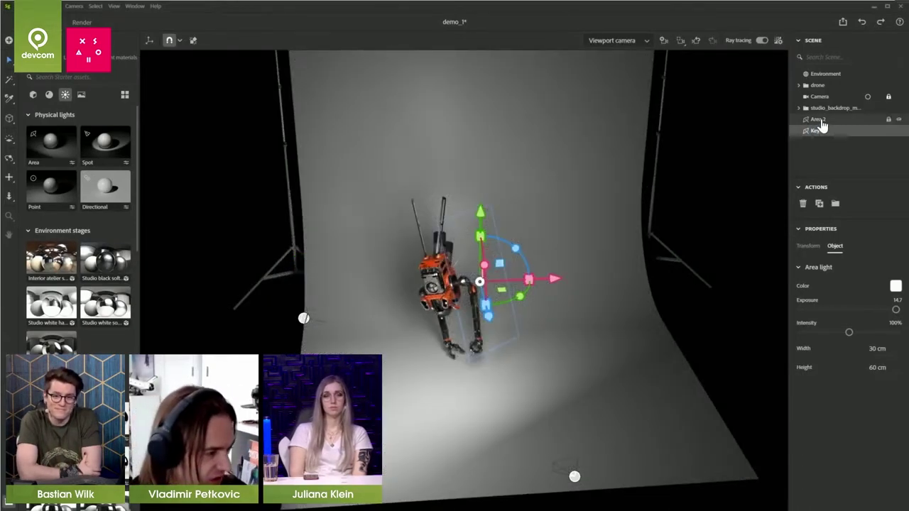
{"action": "double_click", "coordinate": [818, 119]}
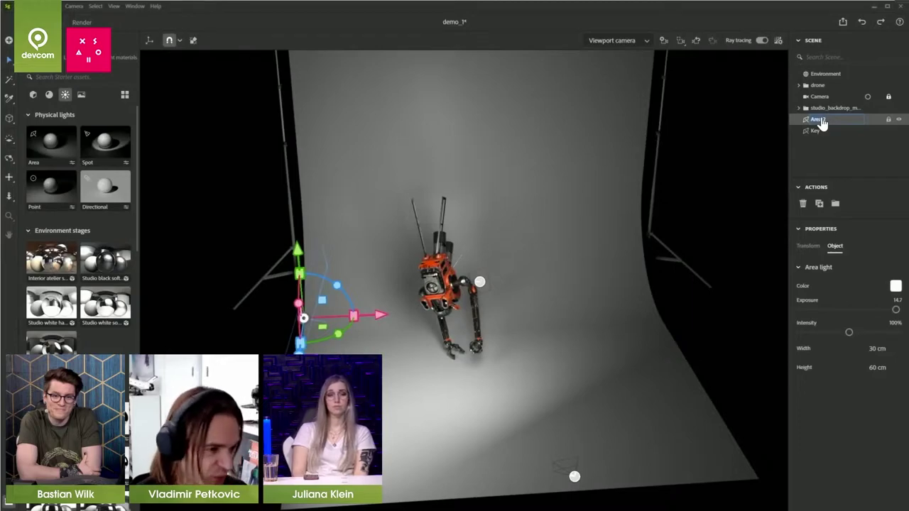
{"action": "type", "text": "Rim"}
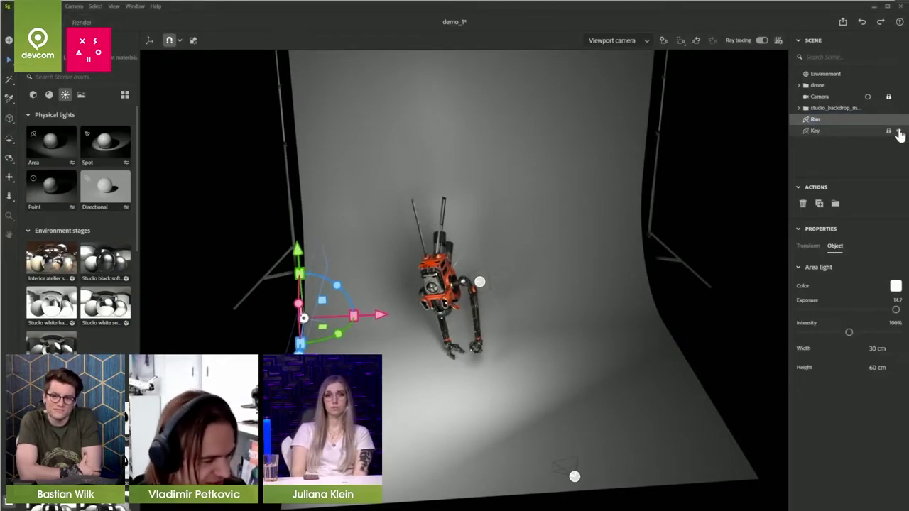
- Hide the Key light, and reposition and rotate the Rim light so it stands upright beside the drone
{"action": "left_click", "coordinate": [897, 132]}
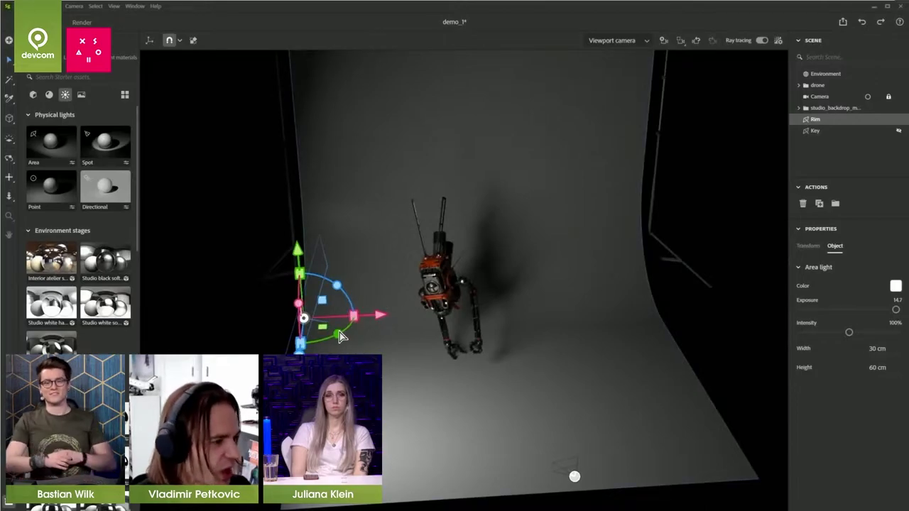
{"action": "left_click_drag", "start_coordinate": [338, 334], "coordinate": [357, 208]}
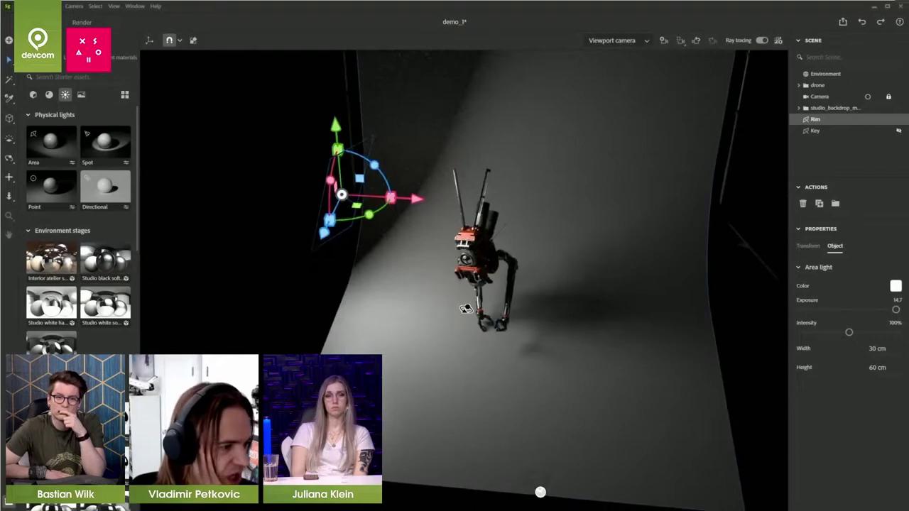
{"action": "left_click_drag", "start_coordinate": [465, 309], "coordinate": [468, 252], "text": "alt"}
{"action": "right_click_drag", "start_coordinate": [469, 252], "coordinate": [470, 296], "text": "alt"}
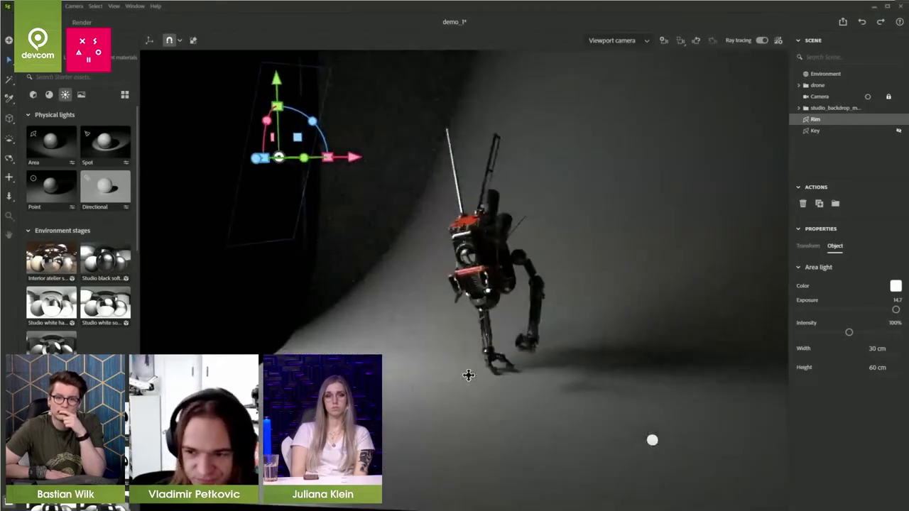
{"action": "left_click_drag", "start_coordinate": [469, 373], "coordinate": [442, 312], "text": "alt"}
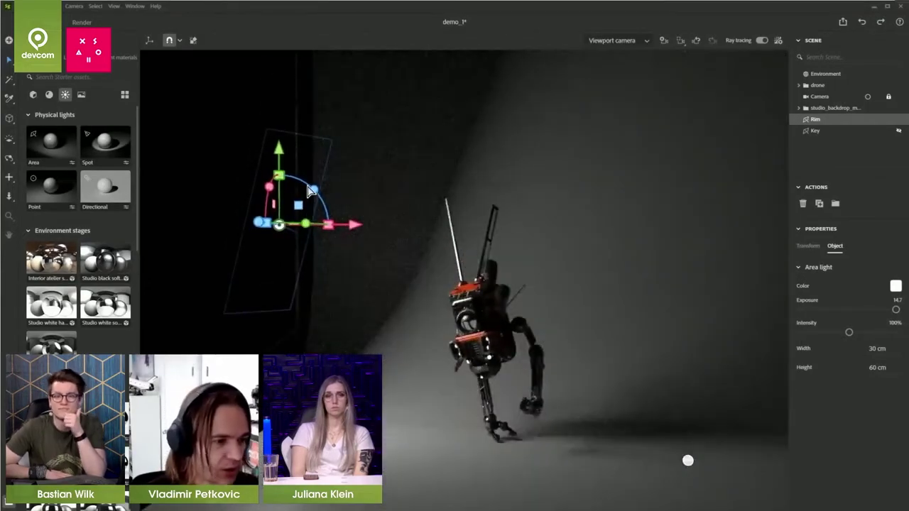
{"action": "left_click_drag", "start_coordinate": [315, 190], "coordinate": [288, 227]}
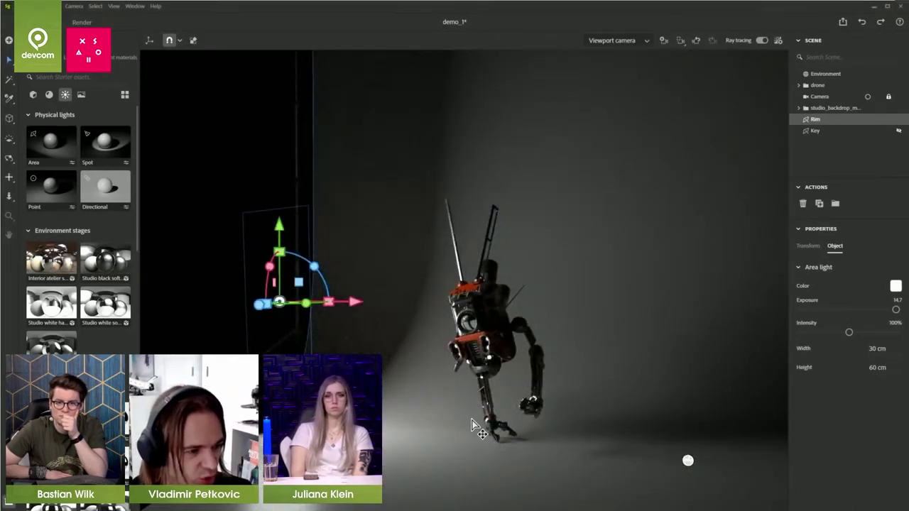
- Examine the Rim light's effect on the drone from several angles and through the scene camera
{"action": "left_click_drag", "start_coordinate": [545, 390], "coordinate": [707, 475], "text": "alt"}
{"action": "left_click_drag", "start_coordinate": [609, 439], "coordinate": [505, 412], "text": "alt"}
{"action": "left_click_drag", "start_coordinate": [649, 388], "coordinate": [524, 306], "text": "alt"}
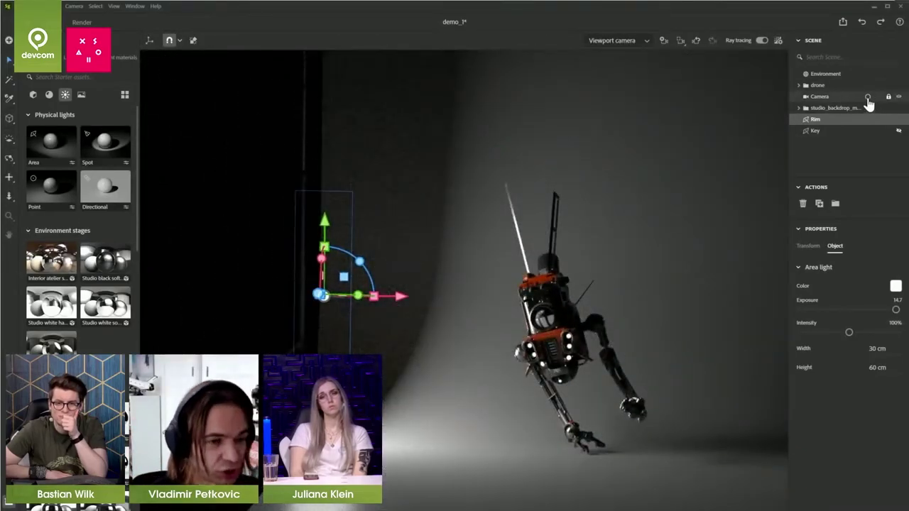
{"action": "left_click", "coordinate": [868, 100]}
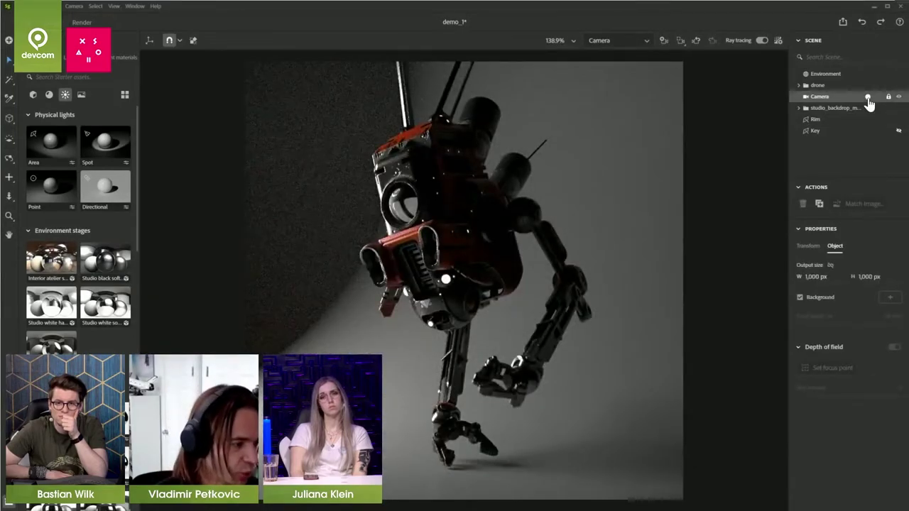
{"action": "left_click", "coordinate": [867, 98]}
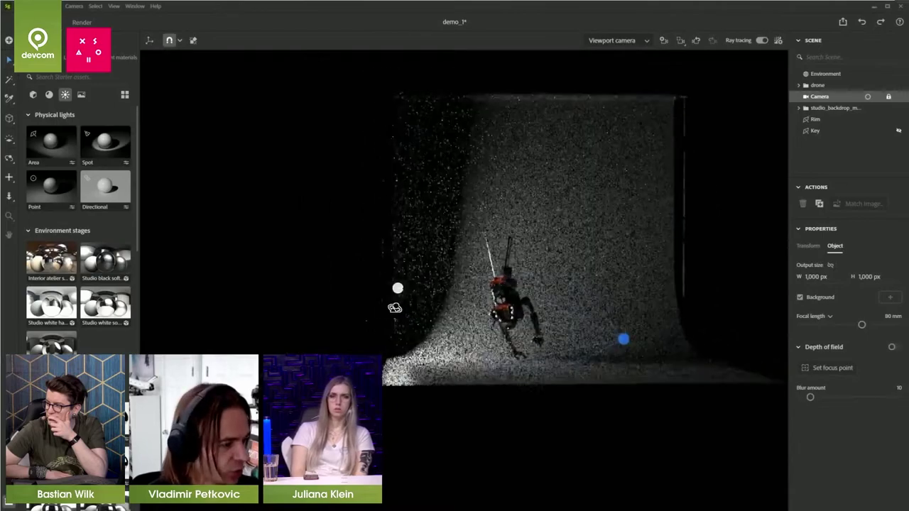
- Enlarge the Rim light to 100 cm wide and 150 cm high, and move it farther back behind the drone
{"action": "left_click", "coordinate": [400, 286]}
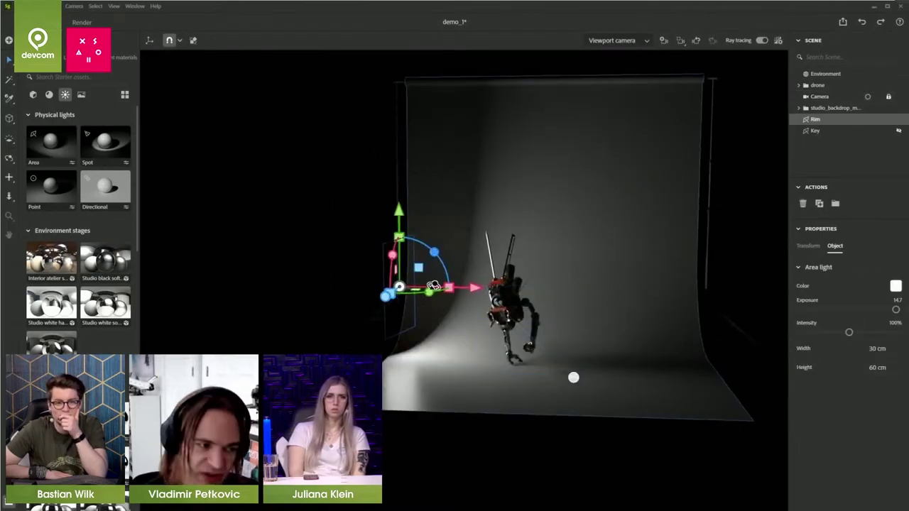
{"action": "left_click_drag", "start_coordinate": [434, 286], "coordinate": [425, 316], "text": "alt"}
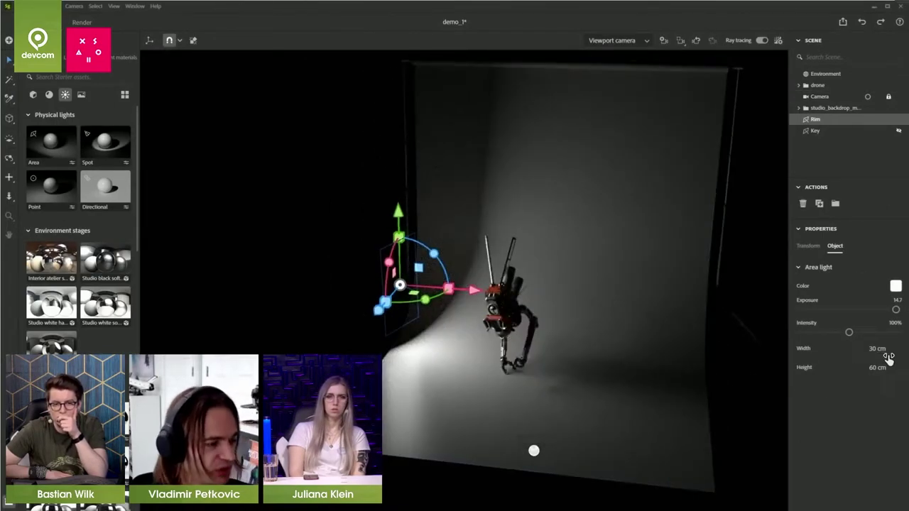
{"action": "left_click", "coordinate": [888, 355]}
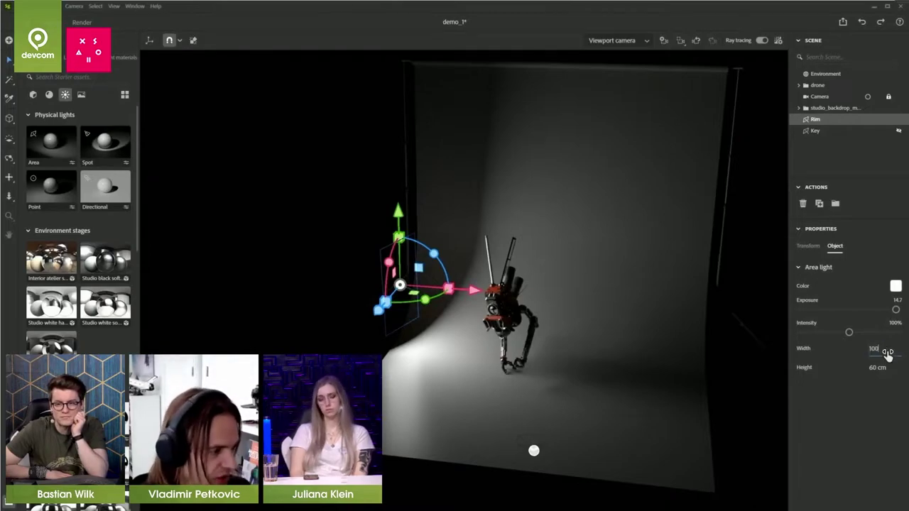
{"action": "key", "text": "Return"}
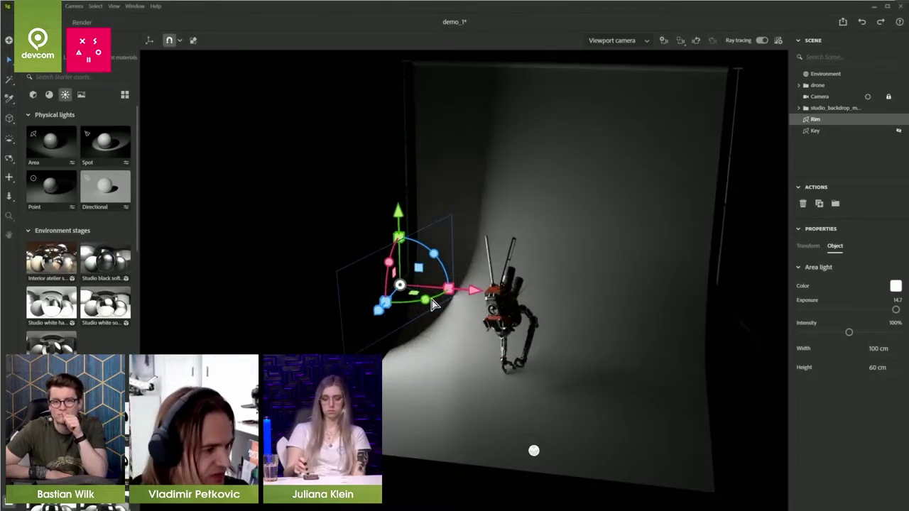
{"action": "left_click_drag", "start_coordinate": [419, 299], "coordinate": [435, 272]}
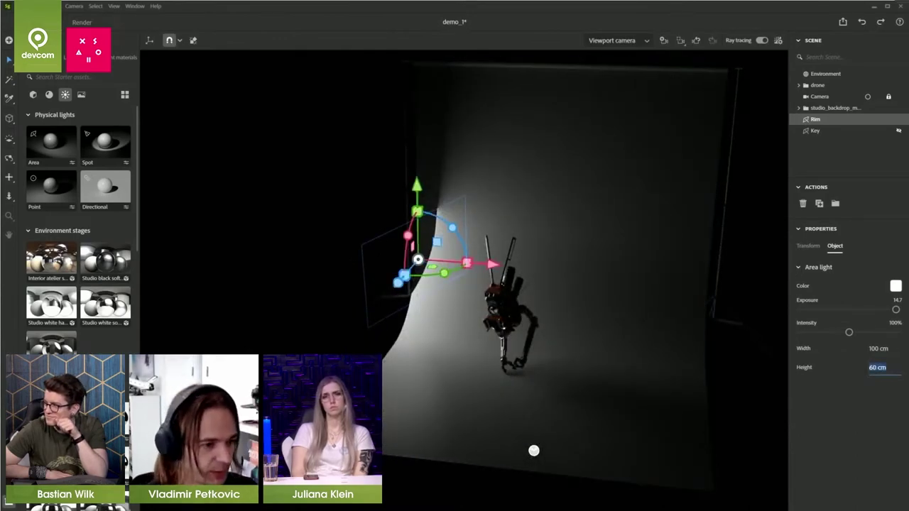
{"action": "type", "text": "150"}
{"action": "key", "text": "Return"}
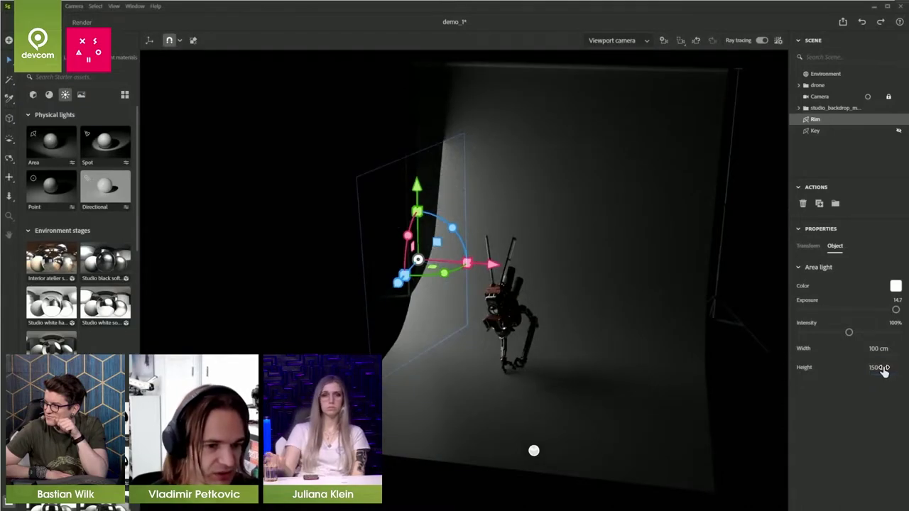
- Through the scene camera, shift the studio backdrop sideways toward the Rim light so it fills the frame
{"action": "left_click", "coordinate": [867, 97]}
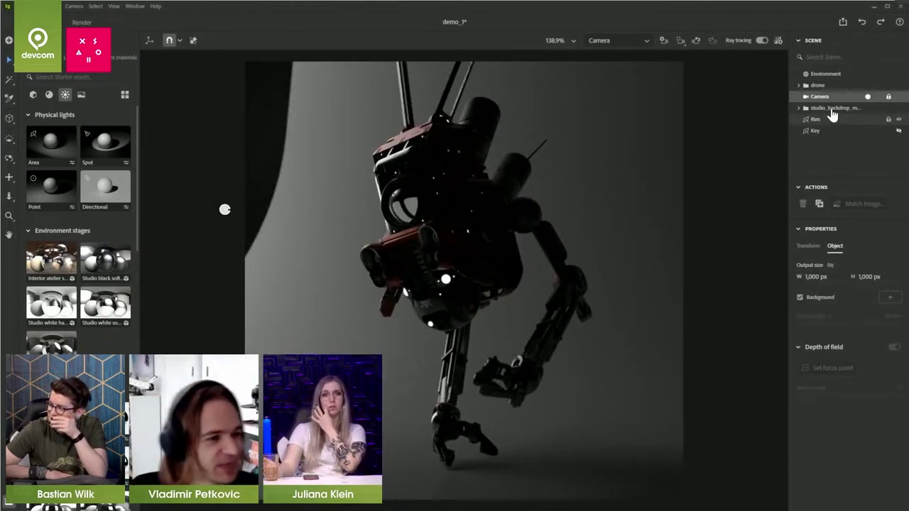
{"action": "left_click", "coordinate": [538, 400]}
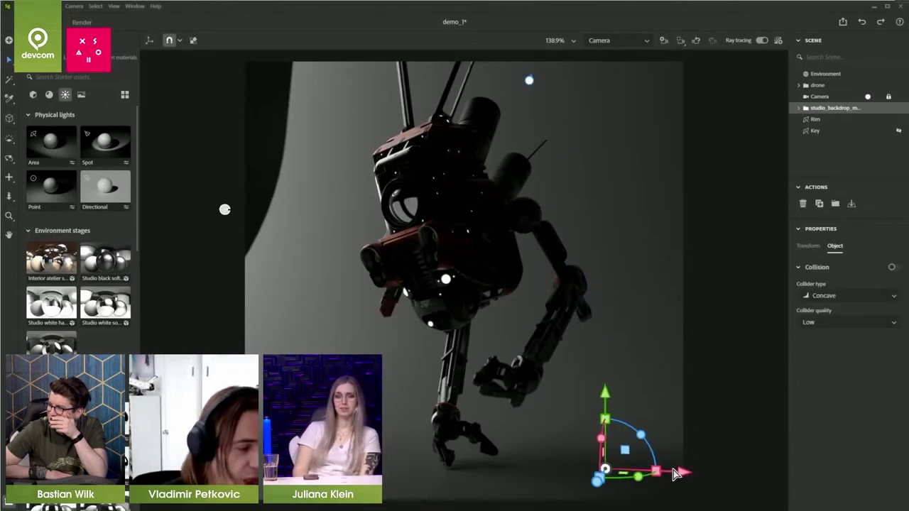
{"action": "mouse_move", "coordinate": [680, 476]}
{"action": "left_mouse_down"}
{"action": "mouse_move", "coordinate": [627, 479]}
{"action": "mouse_move", "coordinate": [634, 483]}
{"action": "left_mouse_up"}
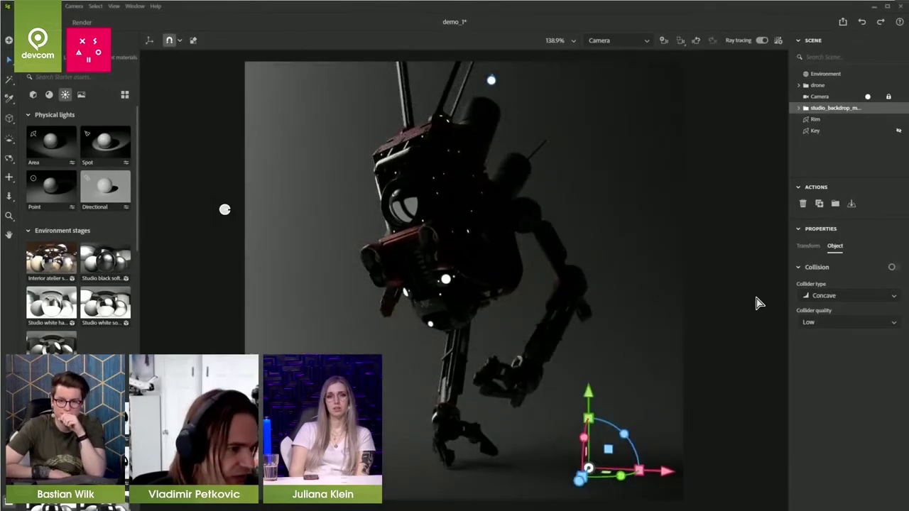
- Compare the shot with the Key light shown and hidden, leaving it hidden, and return to the Viewport camera
{"action": "left_click", "coordinate": [762, 419]}
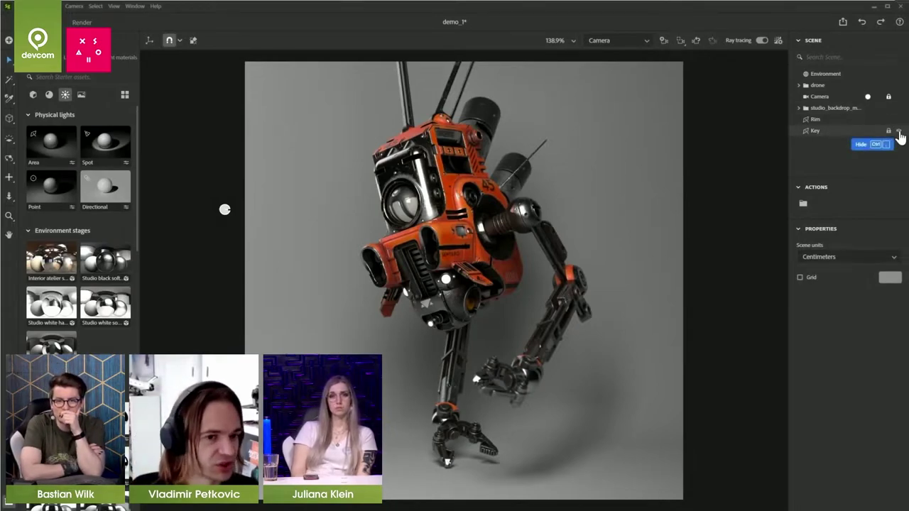
{"action": "left_click", "coordinate": [898, 133]}
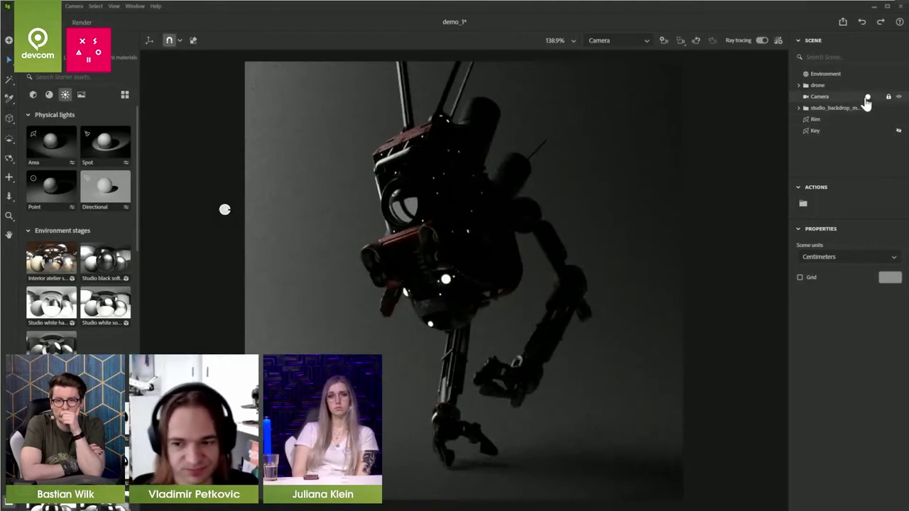
{"action": "left_click", "coordinate": [867, 98]}
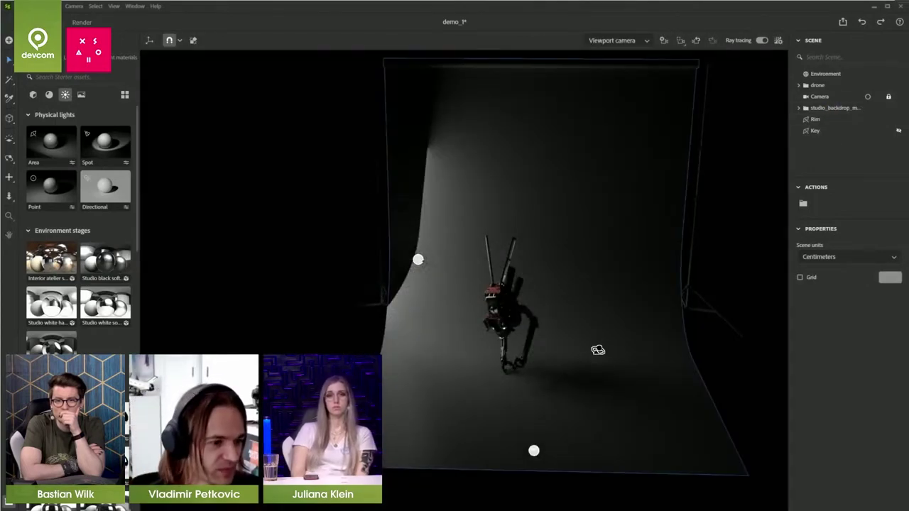
- In the Viewport camera view, select the Key light and make it visible again
{"action": "left_click_drag", "start_coordinate": [598, 350], "coordinate": [602, 395]}
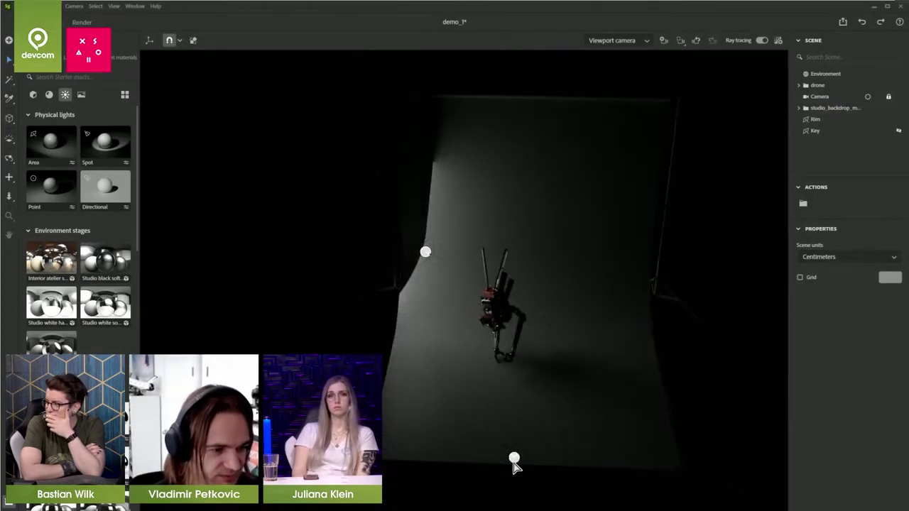
{"action": "left_click", "coordinate": [514, 459]}
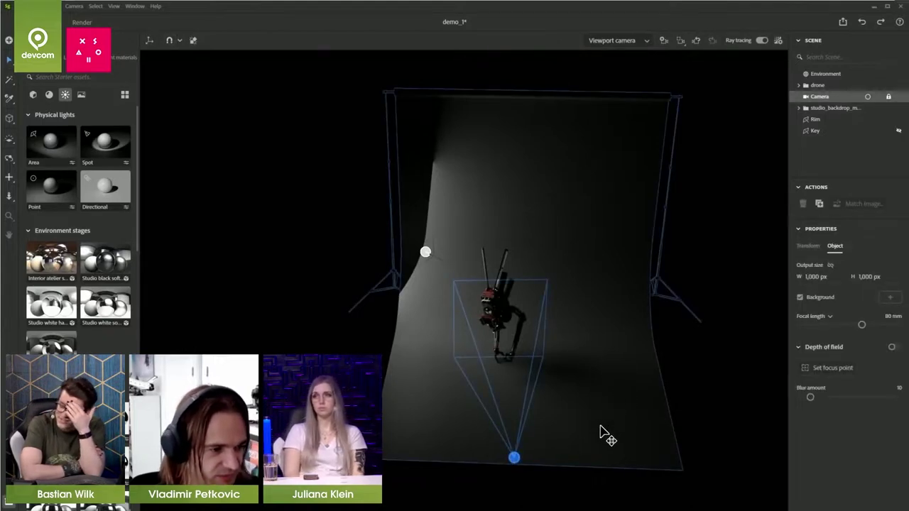
{"action": "left_click", "coordinate": [814, 119]}
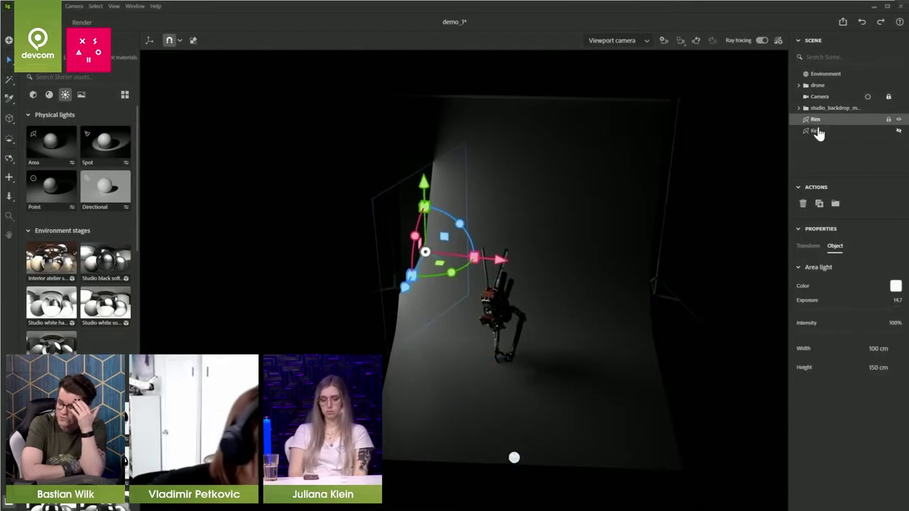
{"action": "left_click", "coordinate": [816, 131]}
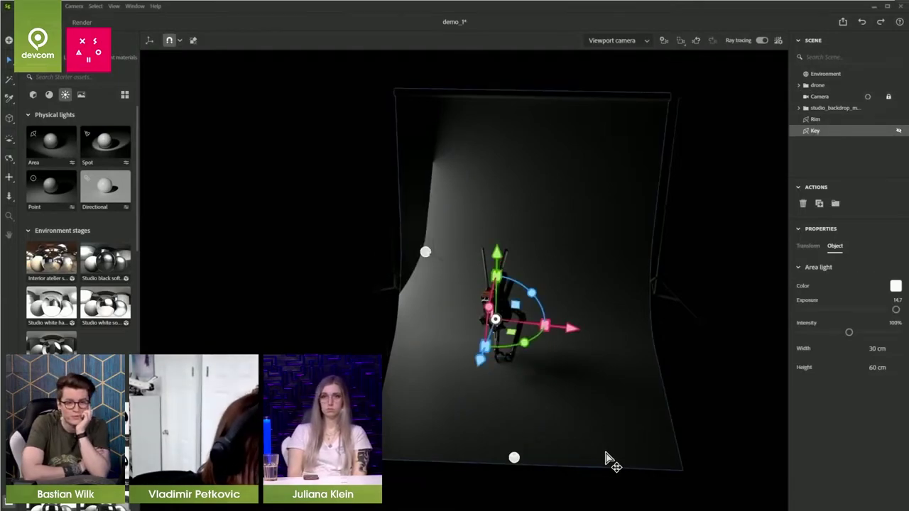
{"action": "left_click_drag", "start_coordinate": [590, 408], "coordinate": [700, 399], "text": "alt"}
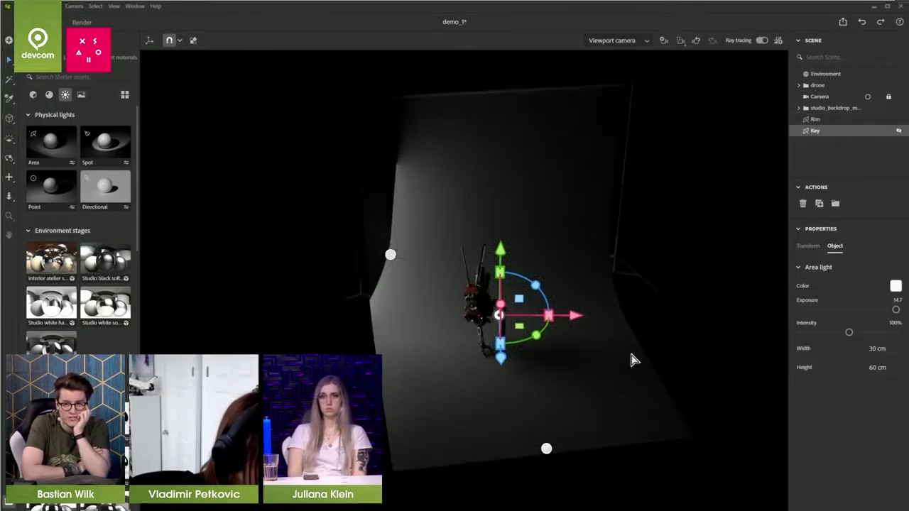
{"action": "mouse_move", "coordinate": [634, 360]}
{"action": "left_mouse_down", "text": "alt"}
{"action": "mouse_move", "coordinate": [660, 367]}
{"action": "mouse_move", "coordinate": [634, 355]}
{"action": "left_mouse_up", "text": "alt"}
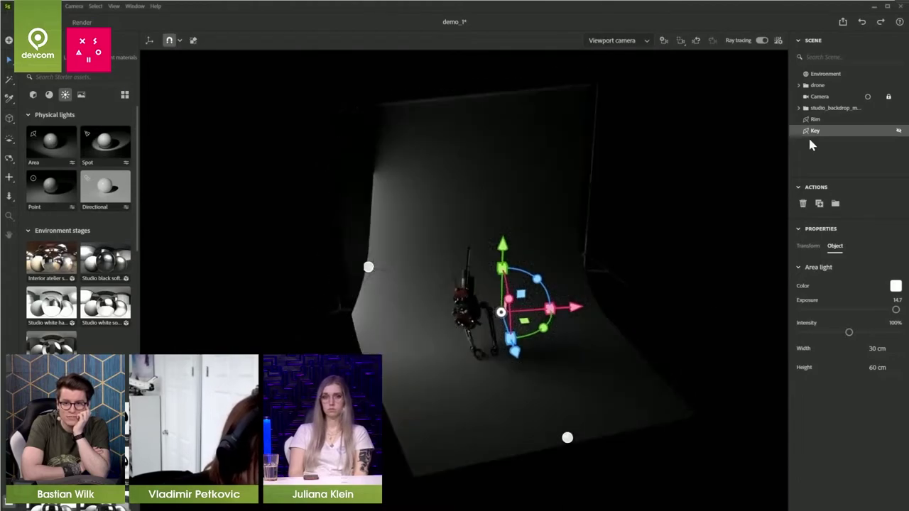
{"action": "left_click", "coordinate": [899, 134]}
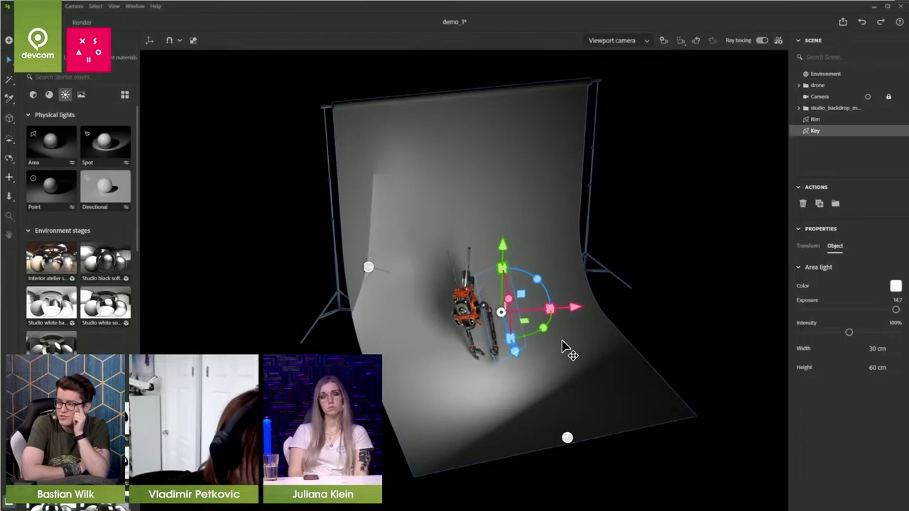
- Duplicate the Key light and move the copy to the opposite side of the drone's front
{"action": "key", "text": "ctrl+d"}
{"action": "left_click_drag", "start_coordinate": [566, 342], "coordinate": [531, 412], "text": "alt"}
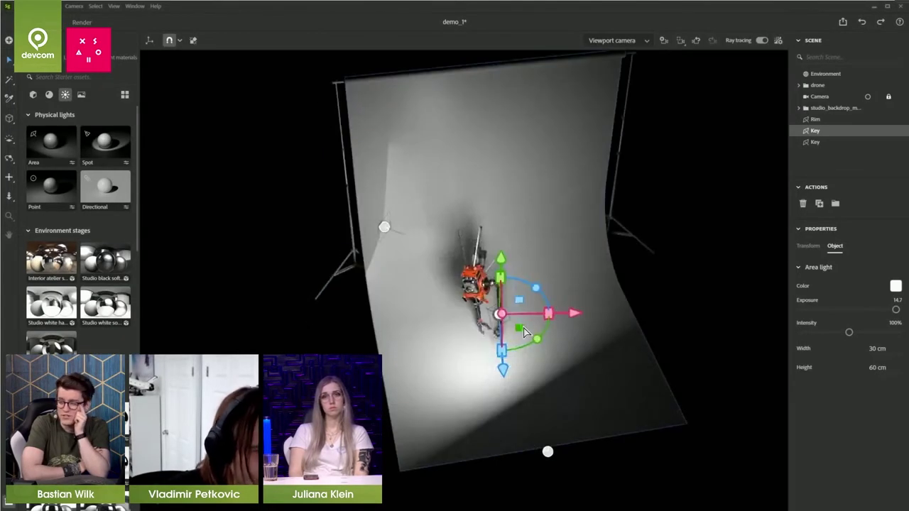
{"action": "mouse_move", "coordinate": [552, 361]}
{"action": "left_mouse_down", "text": "alt"}
{"action": "mouse_move", "coordinate": [552, 371]}
{"action": "mouse_move", "coordinate": [562, 372]}
{"action": "left_mouse_up", "text": "alt"}
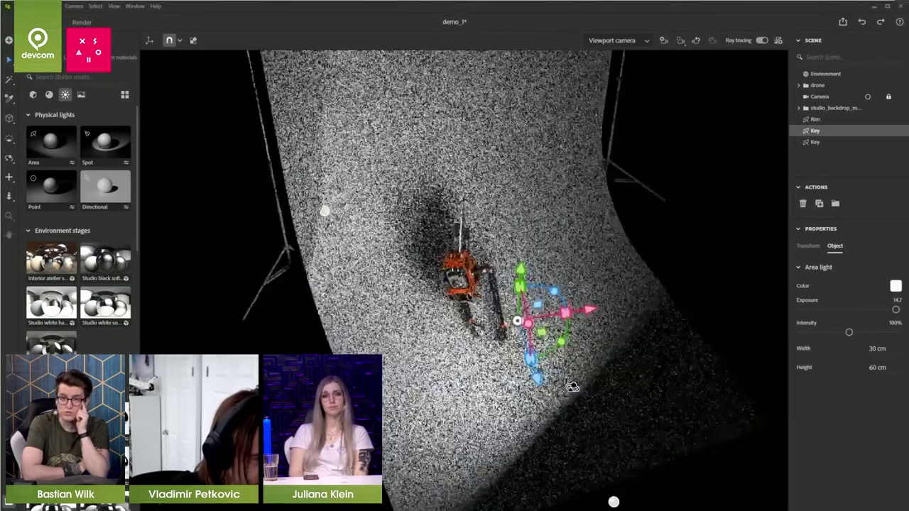
{"action": "left_click_drag", "start_coordinate": [548, 327], "coordinate": [419, 408]}
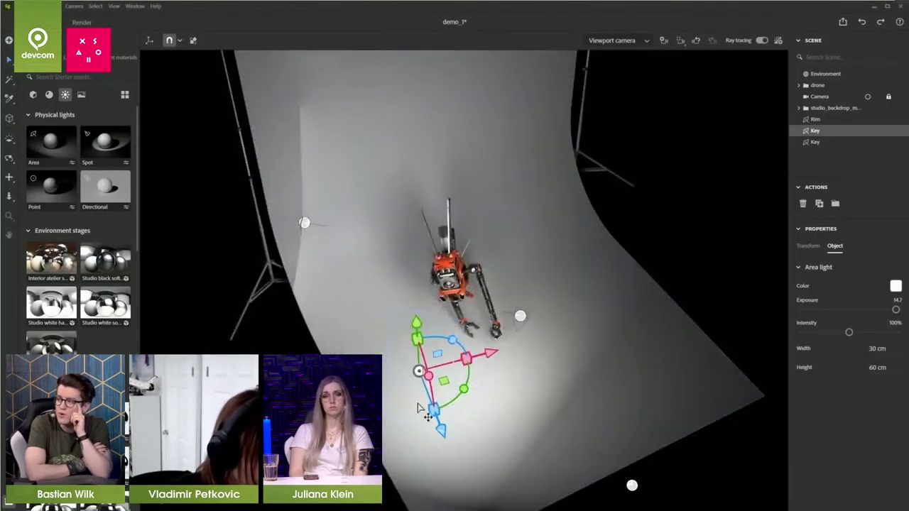
- Rename the duplicated area light to Fill
{"action": "left_click", "coordinate": [816, 132]}
{"action": "type", "text": "Fill"}
{"action": "key", "text": "Return"}
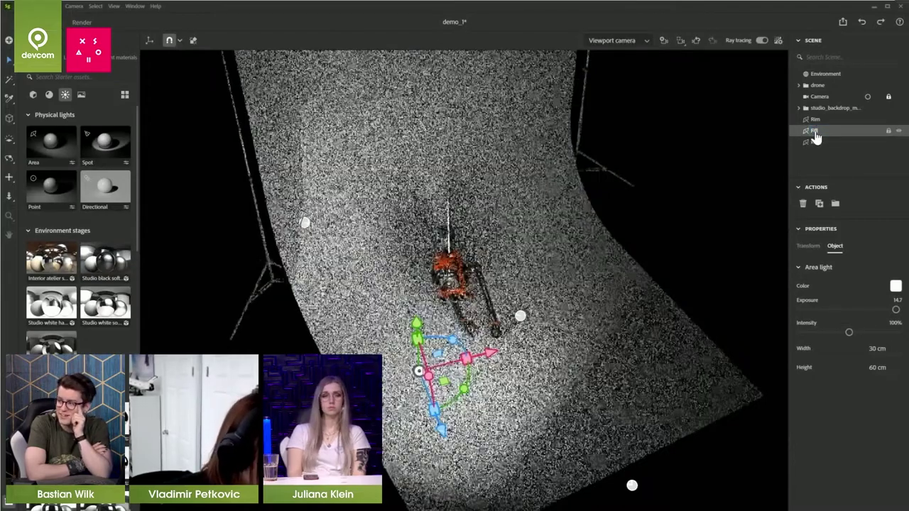
- Hide the Rim and Key lights so only the Fill light illuminates the drone
{"action": "left_click", "coordinate": [899, 120]}
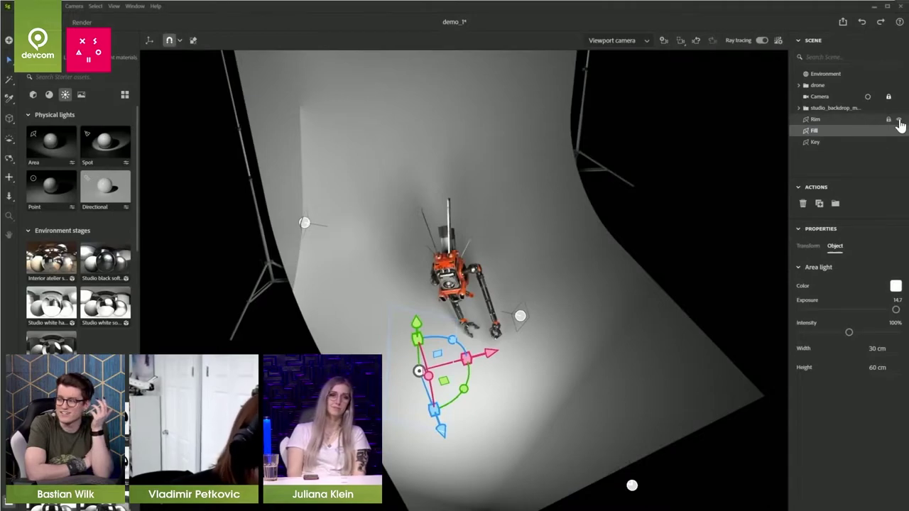
{"action": "left_click", "coordinate": [899, 143]}
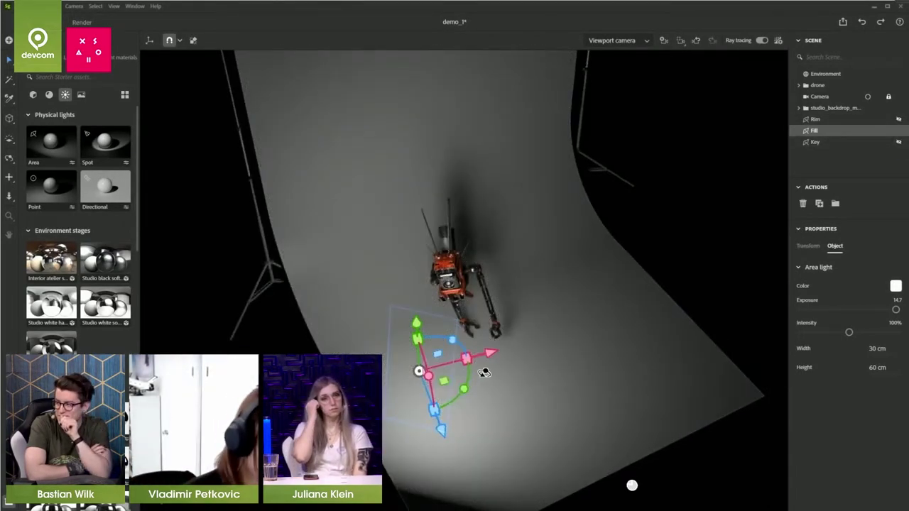
{"action": "left_click_drag", "start_coordinate": [484, 373], "coordinate": [412, 406], "text": "alt"}
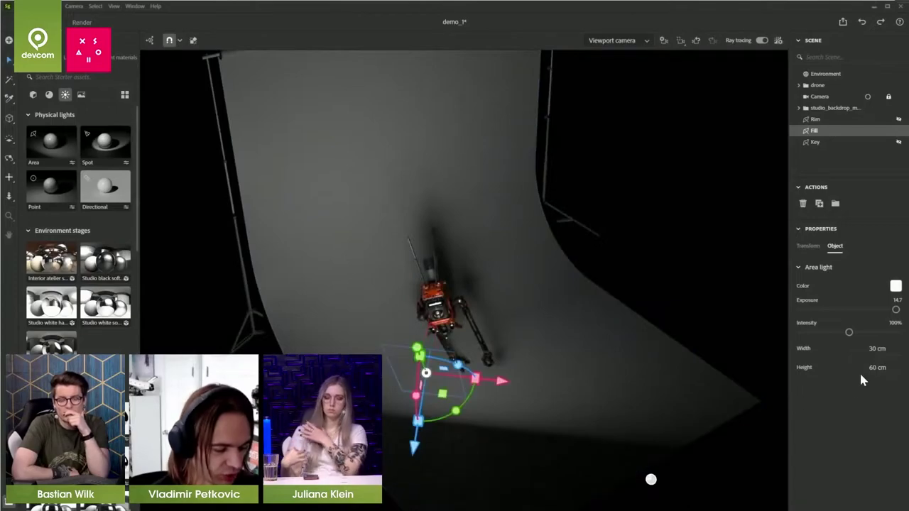
- Set the Fill light's width and height to 20 cm each
{"action": "left_click", "coordinate": [879, 349]}
{"action": "type", "text": "20"}
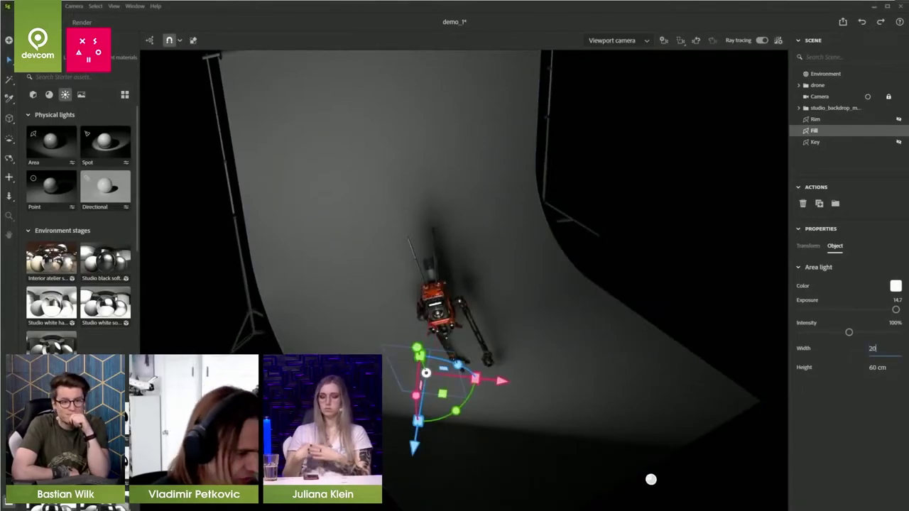
{"action": "key", "text": "Tab"}
{"action": "type", "text": "20"}
{"action": "key", "text": "Return"}
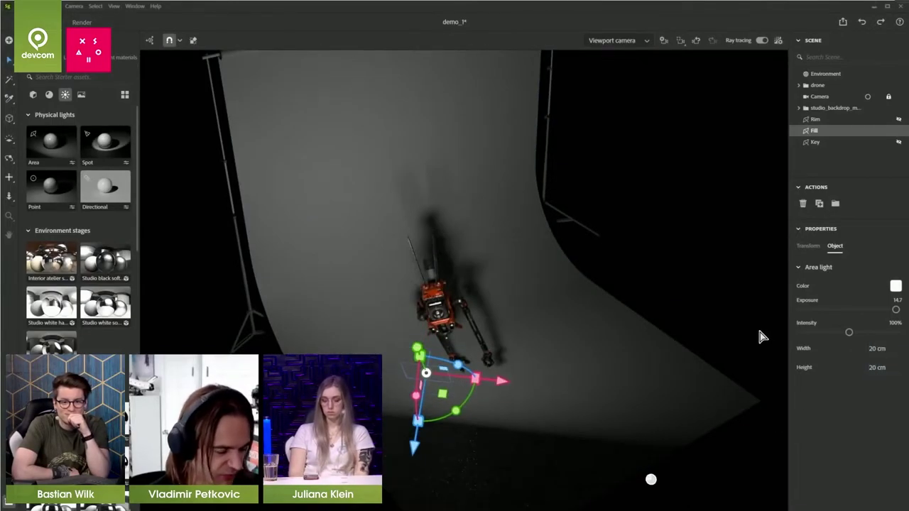
- Reposition the Fill light to the side in front of the drone, on the opposite side from the Key light
{"action": "right_click_drag", "start_coordinate": [477, 301], "coordinate": [492, 362]}
{"action": "scroll", "coordinate": [493, 367], "scroll_direction": "up", "scroll_amount": 3}
{"action": "middle_click_drag", "start_coordinate": [544, 245], "coordinate": [542, 251]}
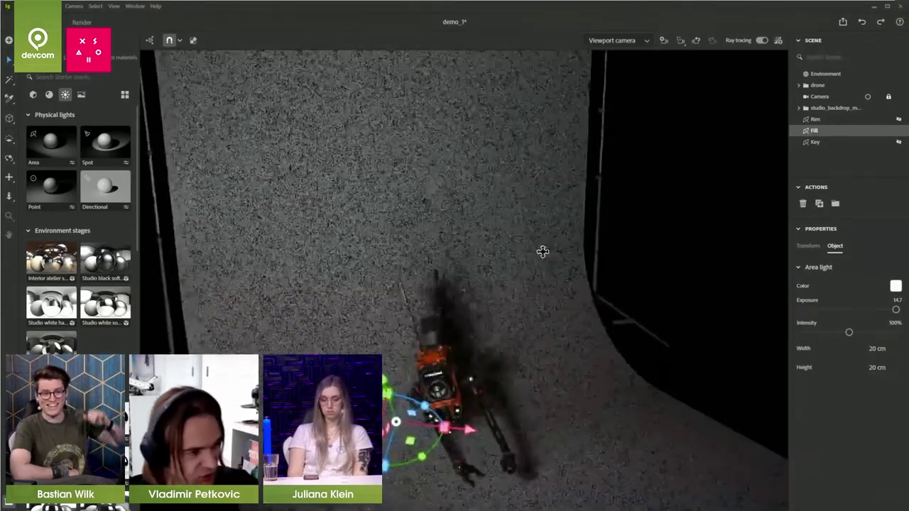
{"action": "mouse_move", "coordinate": [542, 252]}
{"action": "left_mouse_down", "text": "alt"}
{"action": "mouse_move", "coordinate": [547, 284]}
{"action": "mouse_move", "coordinate": [528, 263]}
{"action": "mouse_move", "coordinate": [426, 365]}
{"action": "mouse_move", "coordinate": [440, 287]}
{"action": "mouse_move", "coordinate": [408, 421]}
{"action": "mouse_move", "coordinate": [428, 426]}
{"action": "left_mouse_up", "text": "alt"}
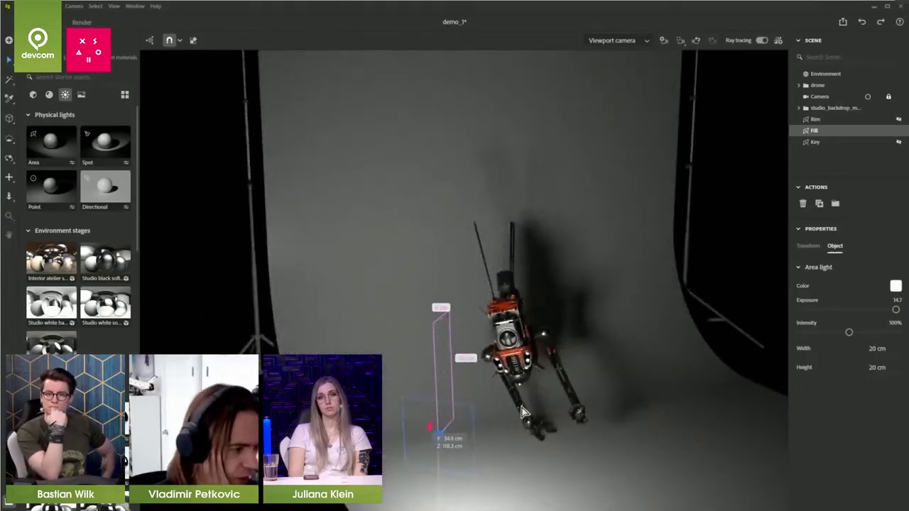
{"action": "left_click_drag", "start_coordinate": [506, 397], "coordinate": [466, 386], "text": "alt"}
{"action": "middle_click_drag", "start_coordinate": [538, 399], "coordinate": [540, 302], "text": "alt"}
{"action": "left_click_drag", "start_coordinate": [428, 392], "coordinate": [475, 348]}
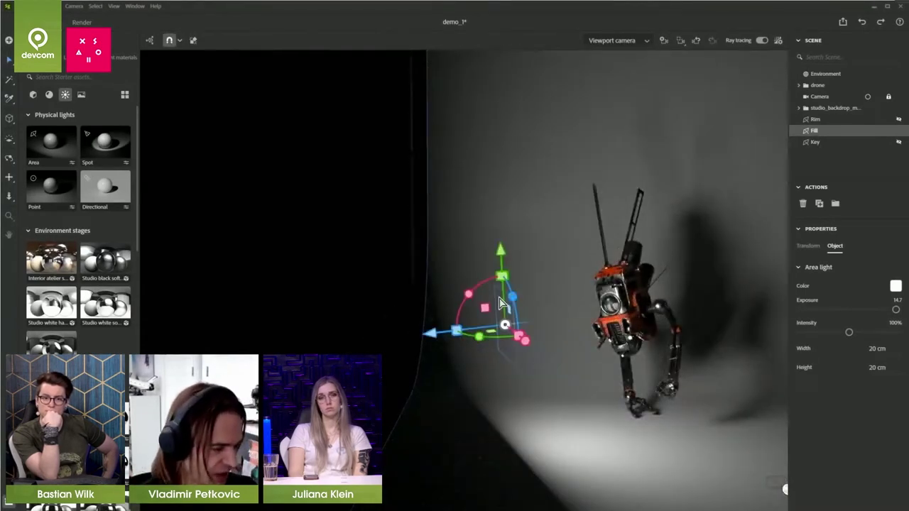
- Lower the Fill light and aim it up at the drone from farther out to the side
{"action": "left_click_drag", "start_coordinate": [502, 255], "coordinate": [503, 306]}
{"action": "left_click_drag", "start_coordinate": [469, 356], "coordinate": [458, 360]}
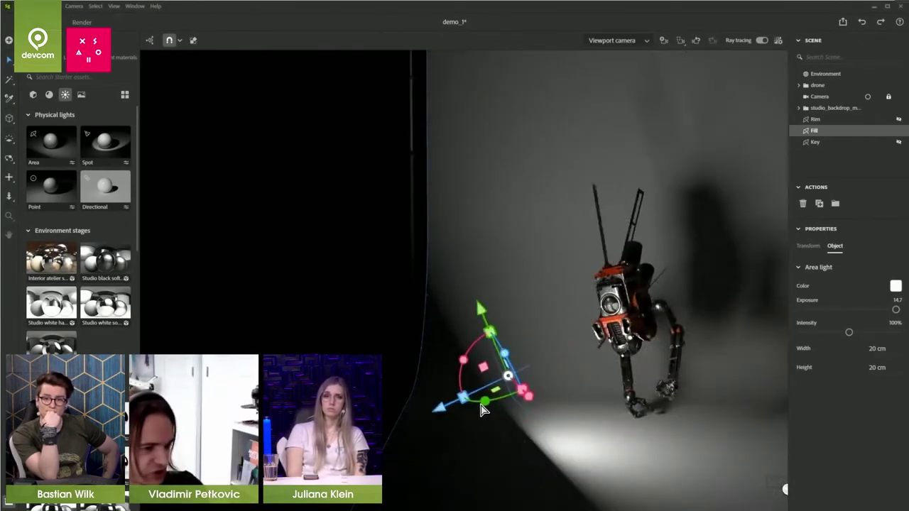
{"action": "left_click_drag", "start_coordinate": [483, 404], "coordinate": [473, 406]}
{"action": "right_click_drag", "start_coordinate": [570, 388], "coordinate": [631, 409]}
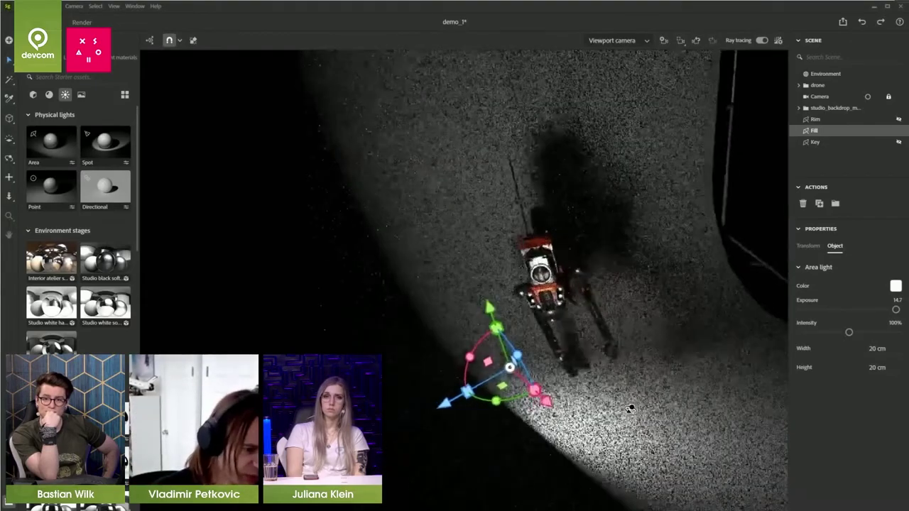
{"action": "left_click_drag", "start_coordinate": [502, 389], "coordinate": [358, 431]}
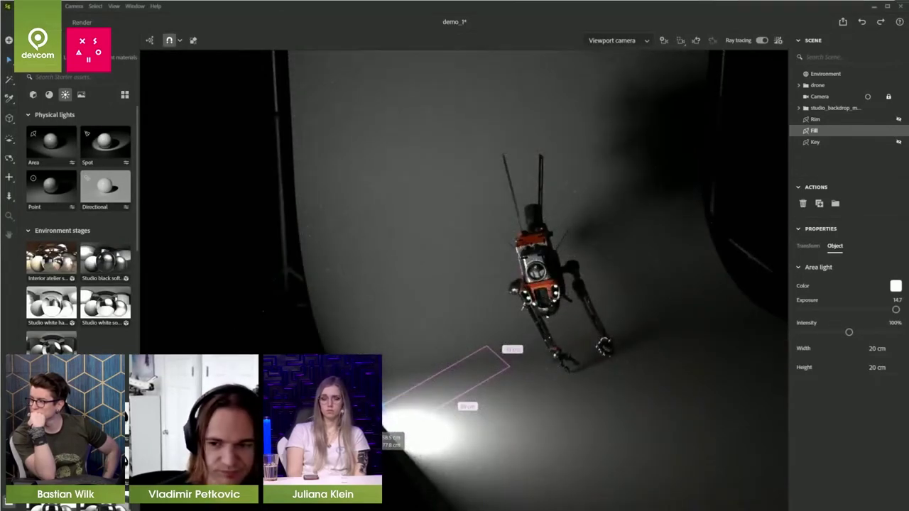
- Through the scene camera, reduce the Fill light's exposure to 13.7, and show the Rim and Key lights again
{"action": "left_click", "coordinate": [867, 98]}
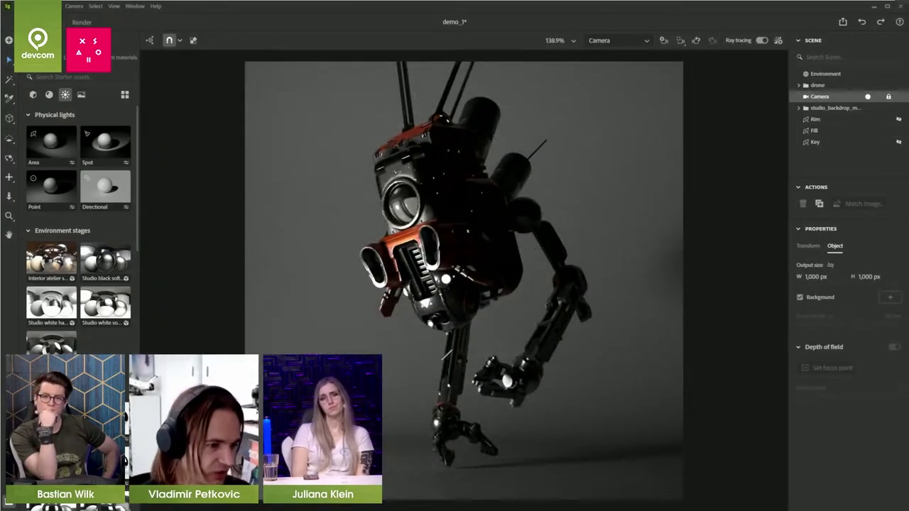
{"action": "left_click", "coordinate": [816, 131]}
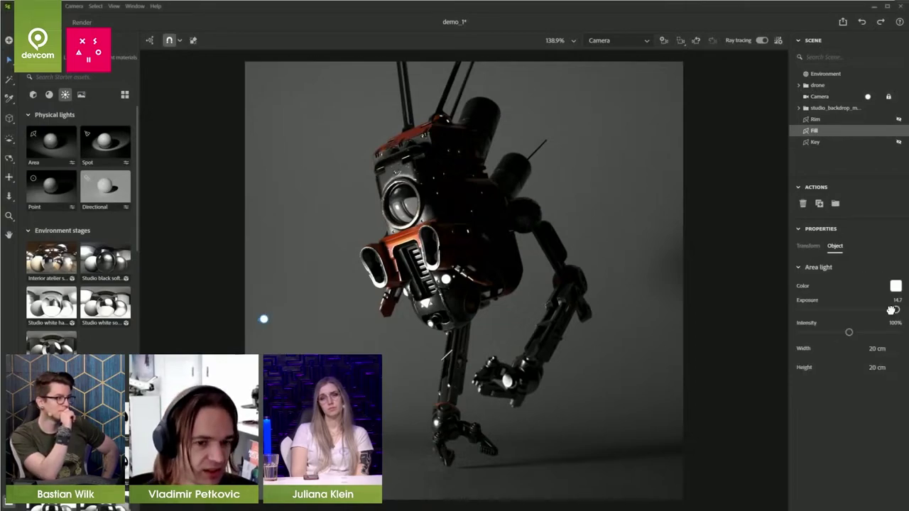
{"action": "left_click_drag", "start_coordinate": [892, 310], "coordinate": [888, 311]}
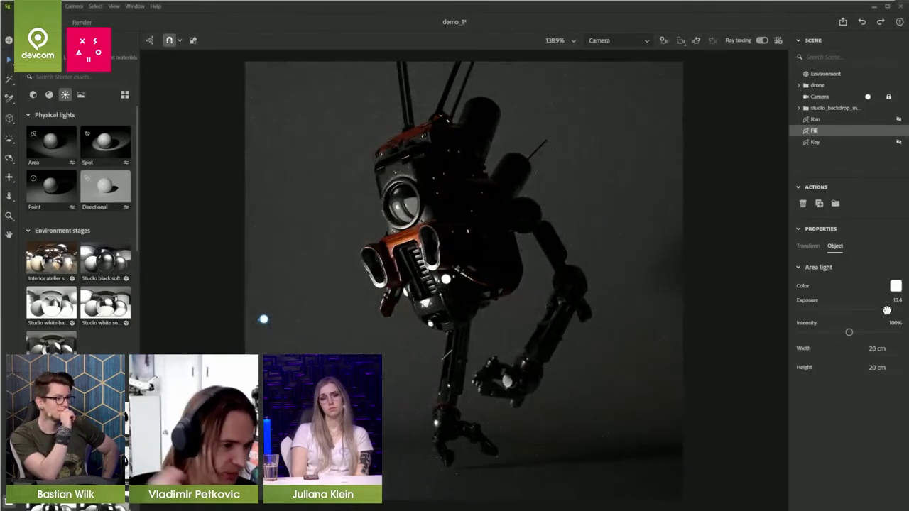
{"action": "left_click", "coordinate": [898, 120]}
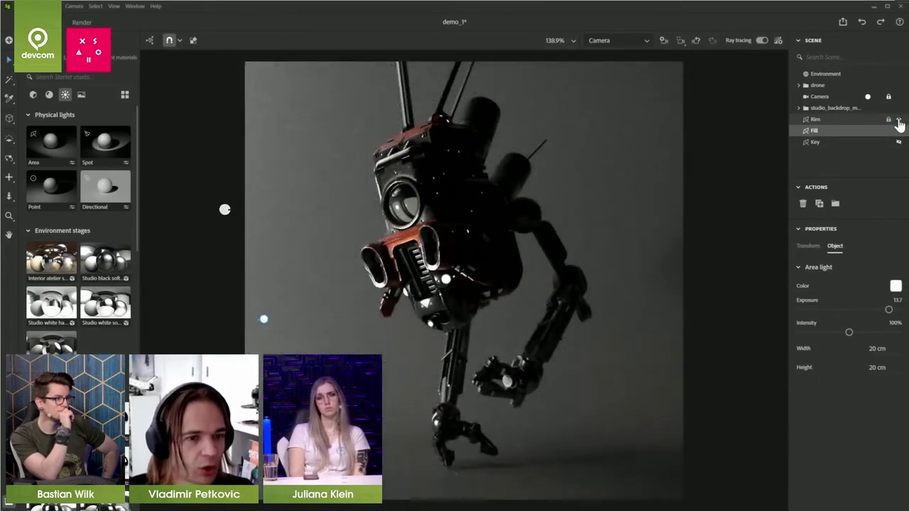
{"action": "left_click", "coordinate": [899, 143]}
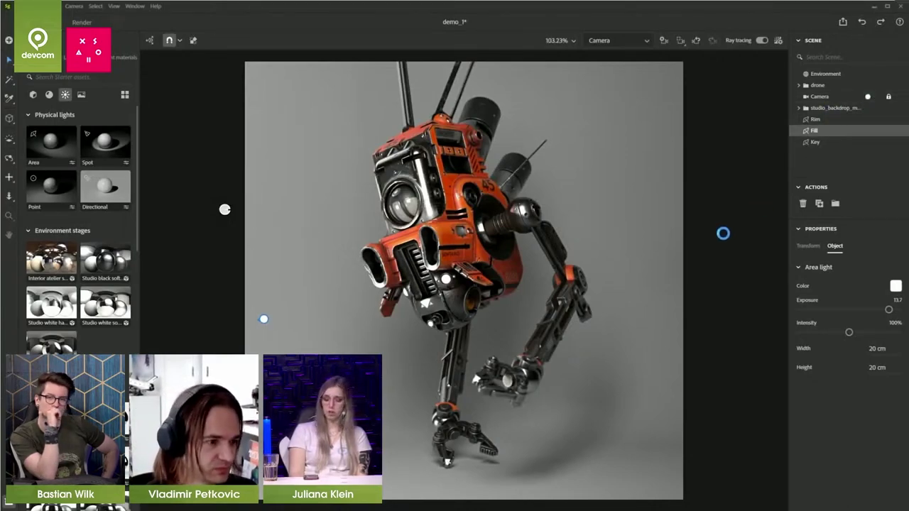
- Back in the Viewport camera, add a Plane and stand it upright outside the backdrop on the Rim light's side
{"action": "key", "text": "Page_Up"}
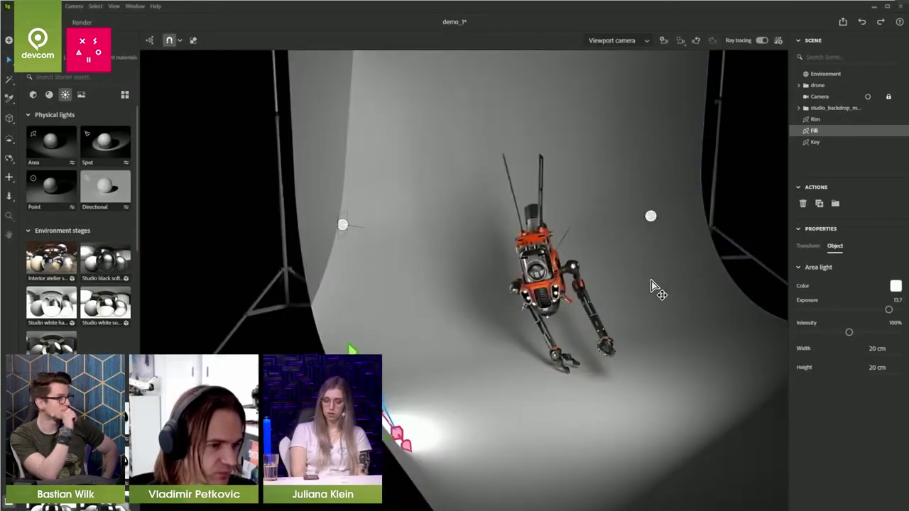
{"action": "scroll", "coordinate": [652, 286], "scroll_direction": "down", "scroll_amount": 2}
{"action": "scroll", "coordinate": [652, 286], "scroll_direction": "down", "scroll_amount": 2}
{"action": "mouse_move", "coordinate": [634, 283]}
{"action": "left_mouse_down", "text": "alt"}
{"action": "mouse_move", "coordinate": [599, 327]}
{"action": "mouse_move", "coordinate": [617, 283]}
{"action": "mouse_move", "coordinate": [602, 270]}
{"action": "left_mouse_up", "text": "alt"}
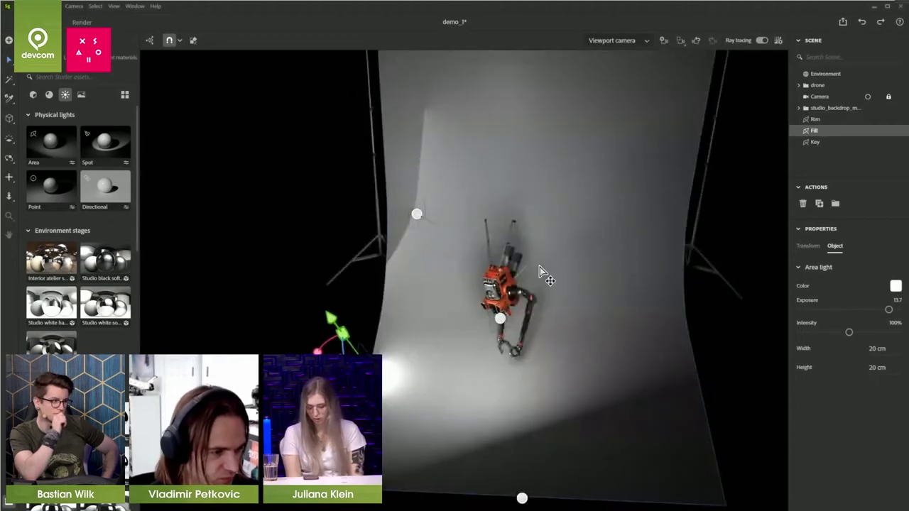
{"action": "left_click", "coordinate": [34, 95]}
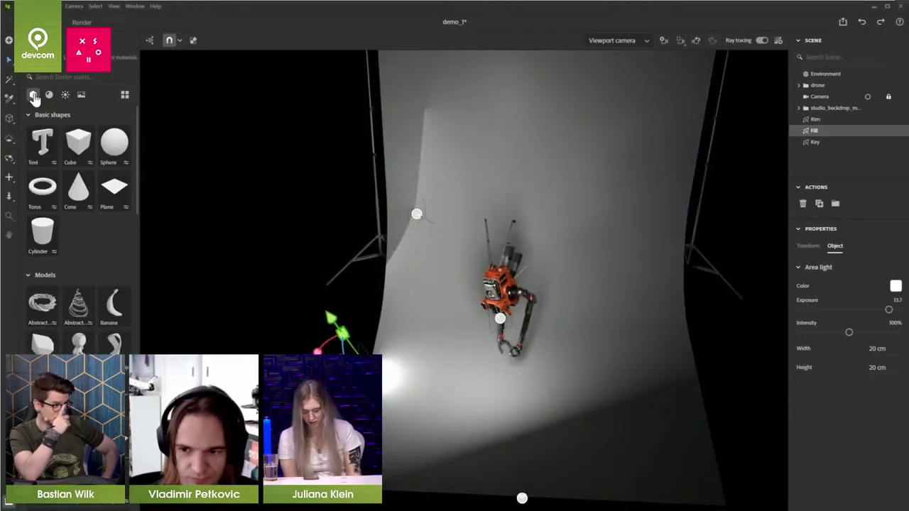
{"action": "left_click", "coordinate": [114, 187]}
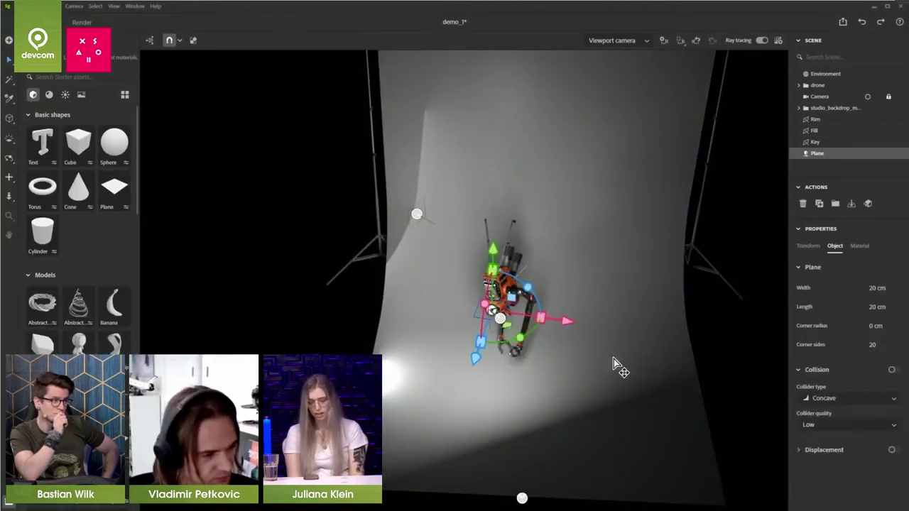
{"action": "mouse_move", "coordinate": [564, 325]}
{"action": "left_mouse_down"}
{"action": "mouse_move", "coordinate": [543, 316]}
{"action": "mouse_move", "coordinate": [334, 326]}
{"action": "mouse_move", "coordinate": [351, 332]}
{"action": "left_mouse_up"}
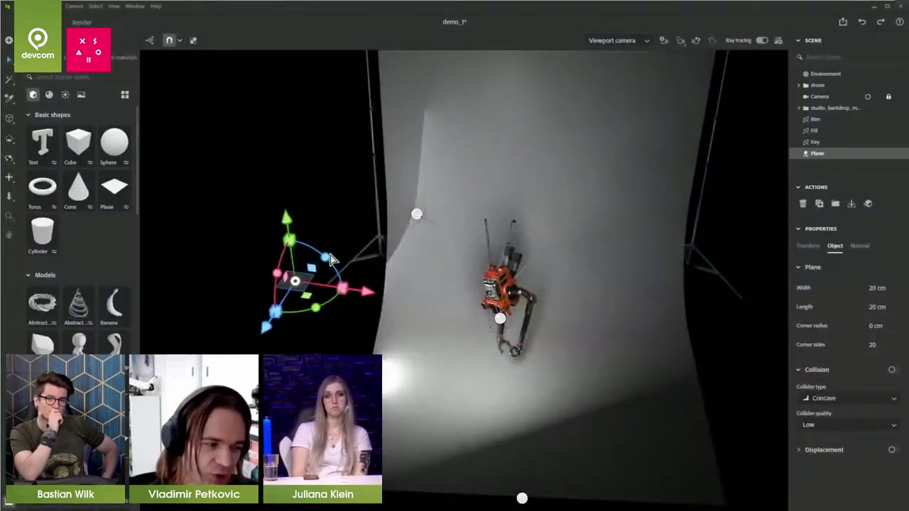
{"action": "mouse_move", "coordinate": [328, 262]}
{"action": "left_mouse_down"}
{"action": "mouse_move", "coordinate": [361, 300]}
{"action": "mouse_move", "coordinate": [323, 319]}
{"action": "mouse_move", "coordinate": [362, 337]}
{"action": "left_mouse_up"}
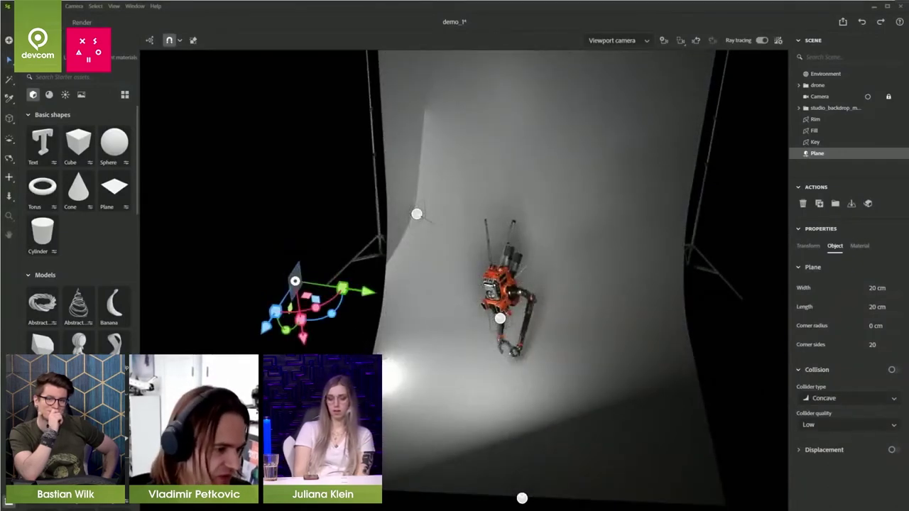
- Set the plane's width and length to 200 cm each
{"action": "left_click", "coordinate": [877, 288]}
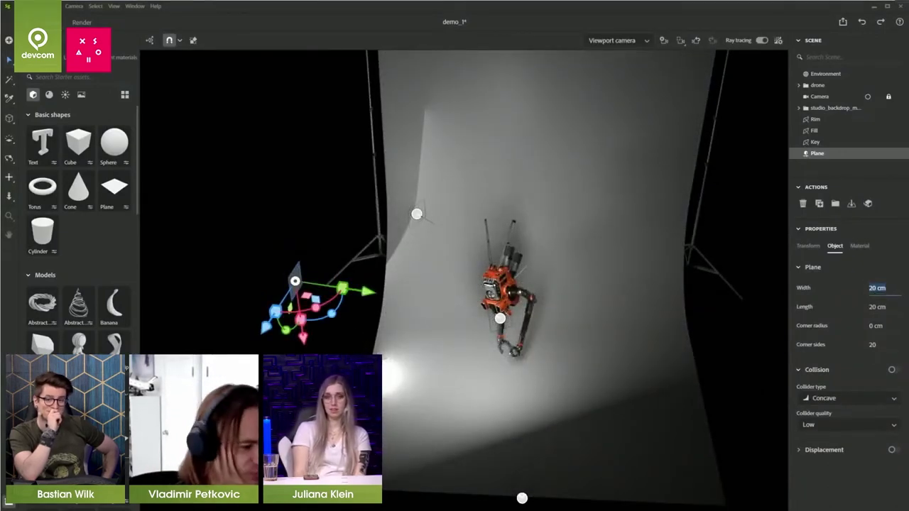
{"action": "key", "text": "Return"}
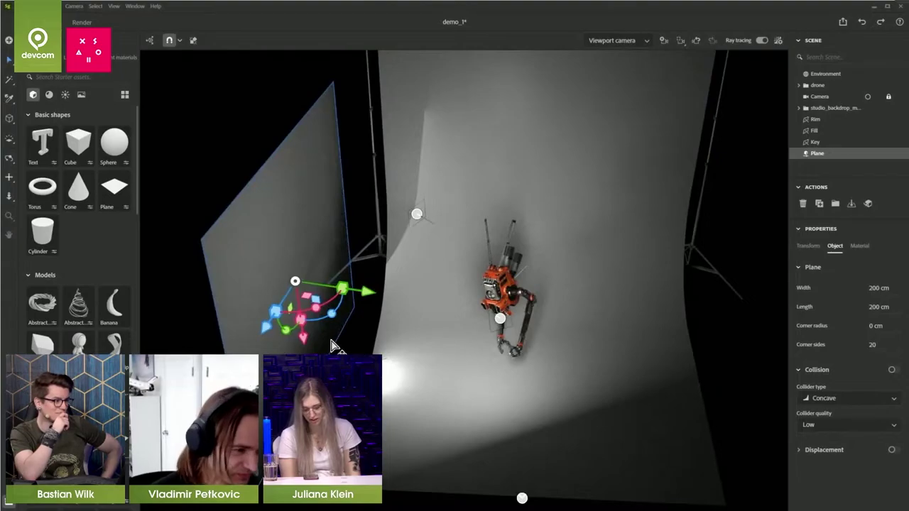
- Slide the upright plane farther back and in against the backdrop's side, angling it slightly toward the drone
{"action": "left_click_drag", "start_coordinate": [268, 333], "coordinate": [290, 302]}
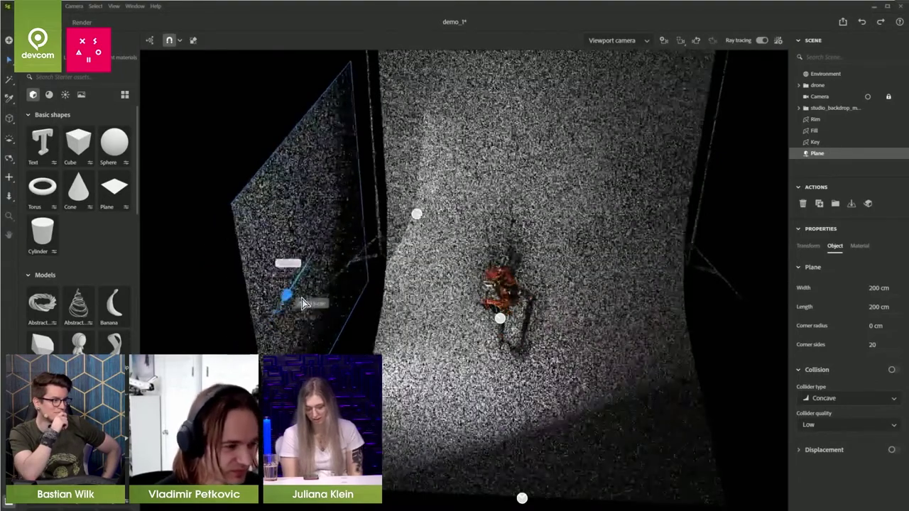
{"action": "left_click_drag", "start_coordinate": [449, 324], "coordinate": [378, 311], "text": "alt"}
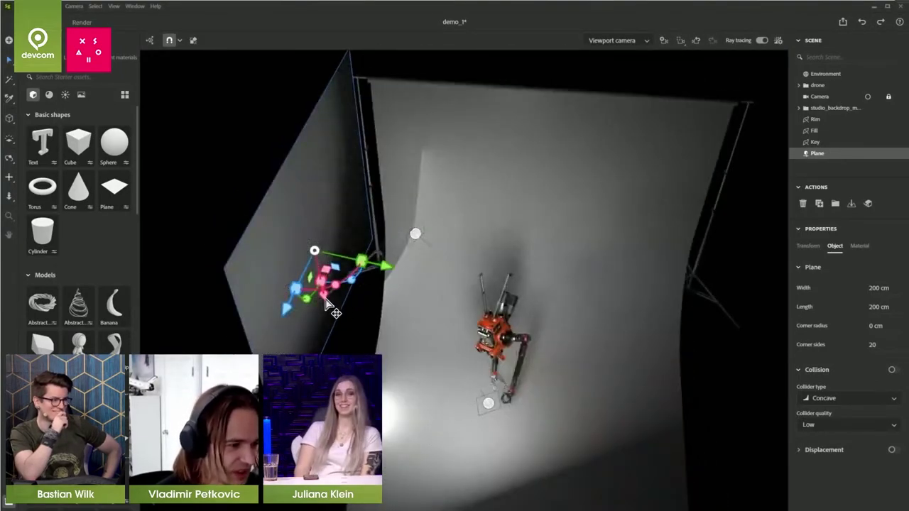
{"action": "left_click_drag", "start_coordinate": [335, 285], "coordinate": [361, 297]}
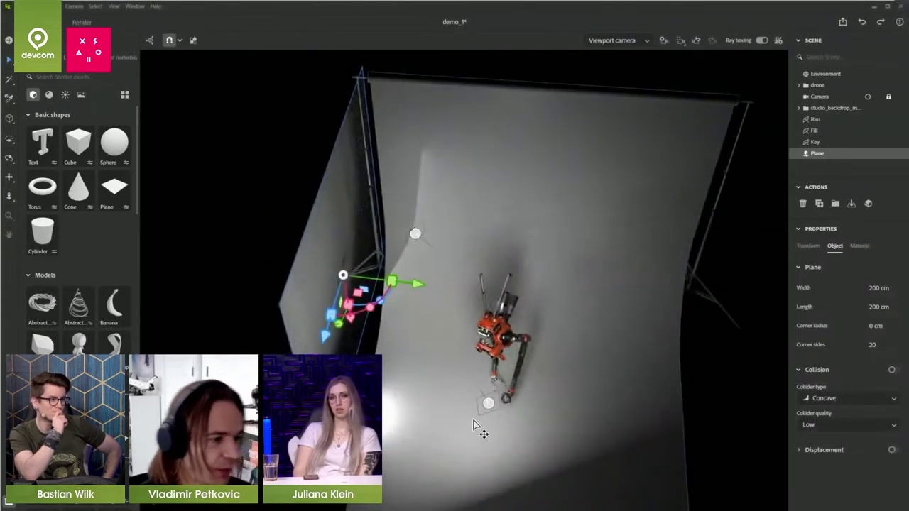
- Set the base color of the plane's default material to white
{"action": "left_click", "coordinate": [860, 247]}
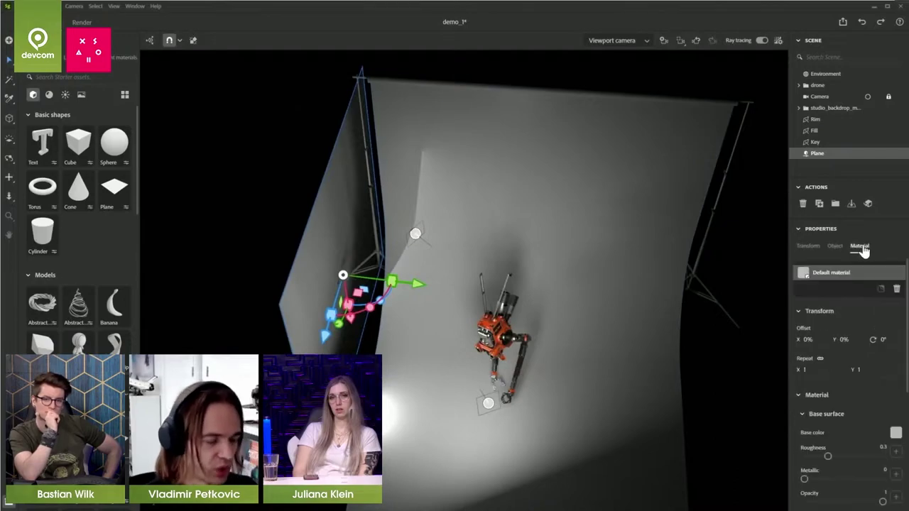
{"action": "left_click", "coordinate": [895, 434]}
{"action": "left_click_drag", "start_coordinate": [789, 358], "coordinate": [729, 286]}
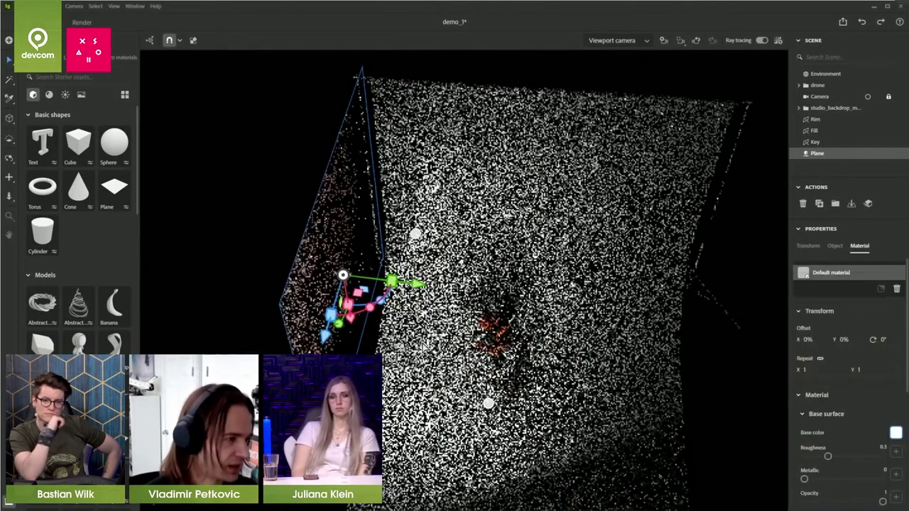
{"action": "right_click_drag", "start_coordinate": [409, 407], "coordinate": [412, 348]}
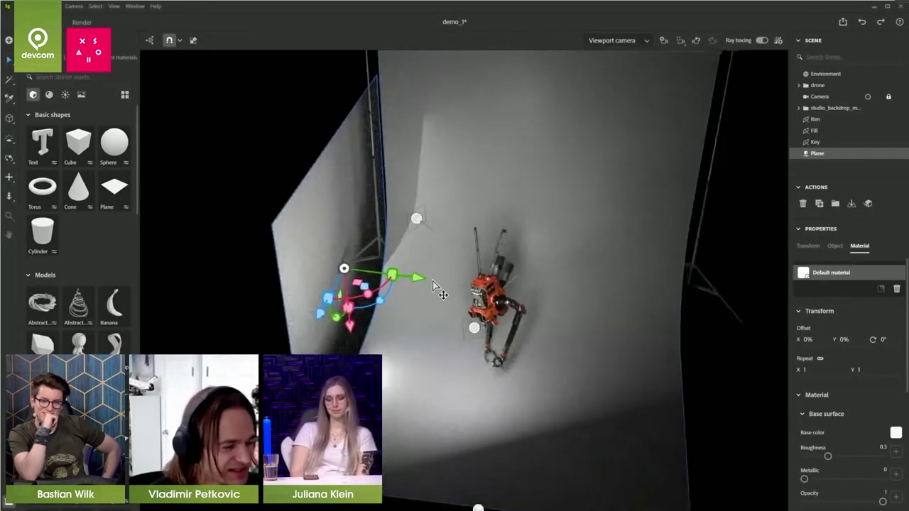
- Duplicate the white plane and move the copy across to just outside the opposite side of the backdrop
{"action": "key", "text": "ctrl+d"}
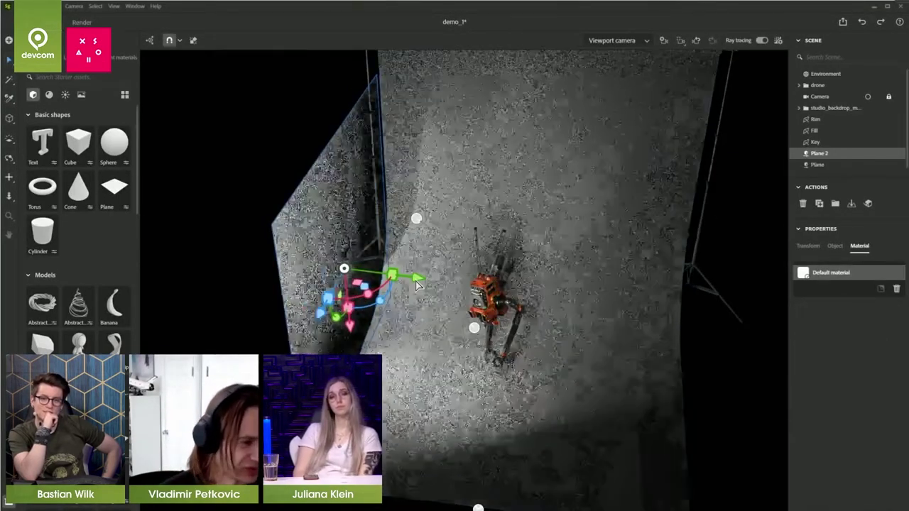
{"action": "left_click_drag", "start_coordinate": [422, 279], "coordinate": [430, 282], "text": "ctrl"}
{"action": "left_click_drag", "start_coordinate": [578, 310], "coordinate": [693, 329]}
{"action": "scroll", "coordinate": [680, 335], "scroll_direction": "down", "scroll_amount": 4}
{"action": "middle_click_drag", "start_coordinate": [672, 338], "coordinate": [639, 341]}
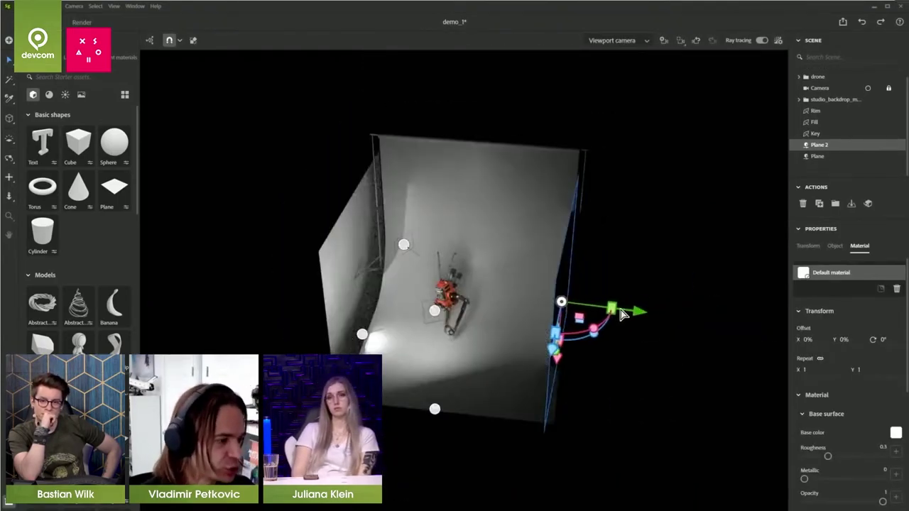
{"action": "left_click_drag", "start_coordinate": [638, 314], "coordinate": [658, 315]}
{"action": "left_click_drag", "start_coordinate": [636, 380], "coordinate": [661, 398], "text": "alt"}
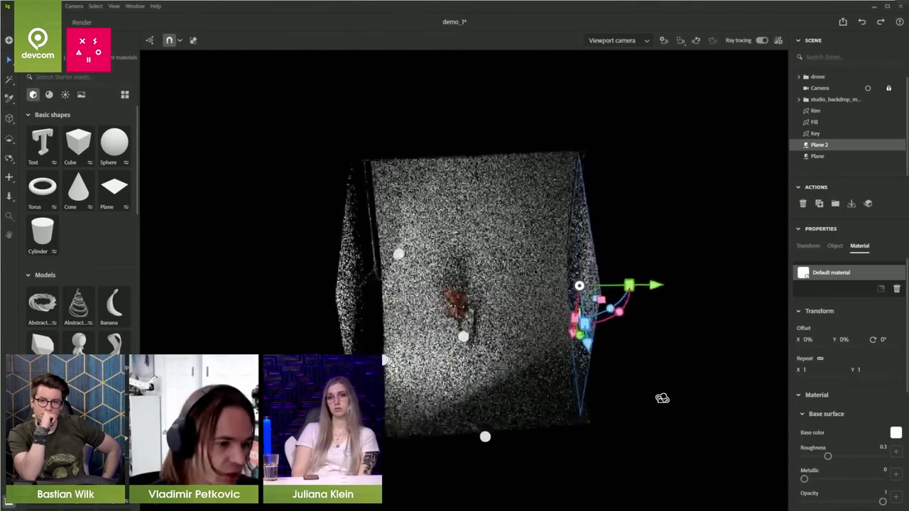
- Turn the duplicated plane to face the drone and shift it forward and outward from the backdrop
{"action": "left_click_drag", "start_coordinate": [630, 309], "coordinate": [582, 306]}
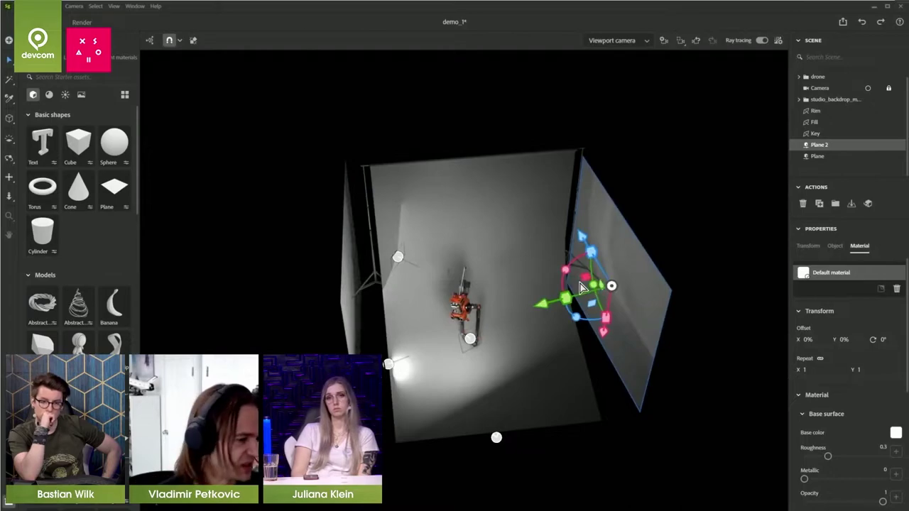
{"action": "left_click_drag", "start_coordinate": [566, 270], "coordinate": [571, 271]}
{"action": "left_click_drag", "start_coordinate": [480, 326], "coordinate": [545, 358], "text": "alt"}
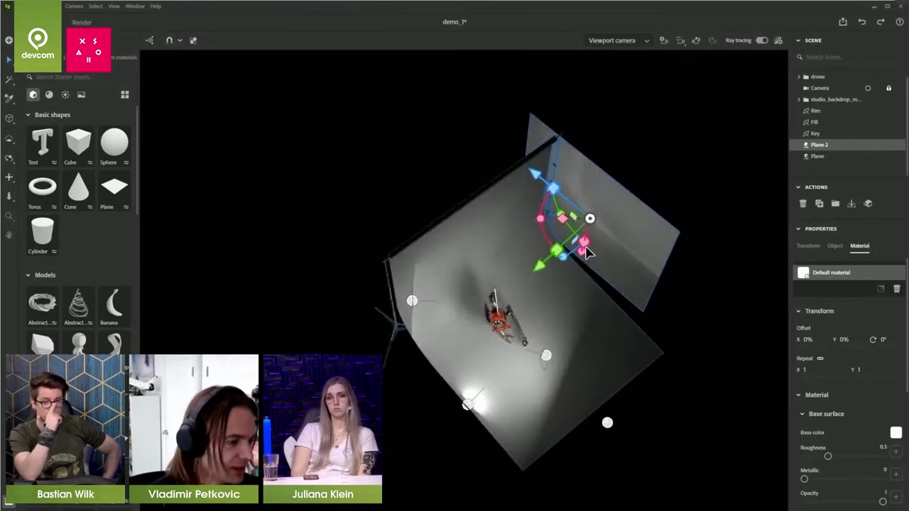
{"action": "mouse_move", "coordinate": [538, 175]}
{"action": "left_mouse_down"}
{"action": "mouse_move", "coordinate": [596, 240]}
{"action": "mouse_move", "coordinate": [597, 269]}
{"action": "mouse_move", "coordinate": [579, 247]}
{"action": "left_mouse_up"}
{"action": "left_click_drag", "start_coordinate": [428, 371], "coordinate": [344, 316], "text": "alt"}
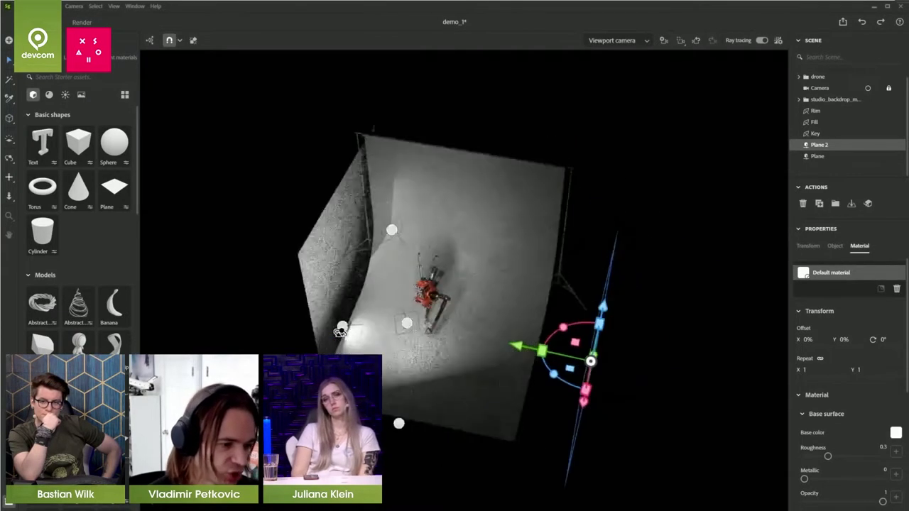
- Move the original plane on the Rim light's side outward, leaving a gap to the backdrop
{"action": "left_click", "coordinate": [332, 300]}
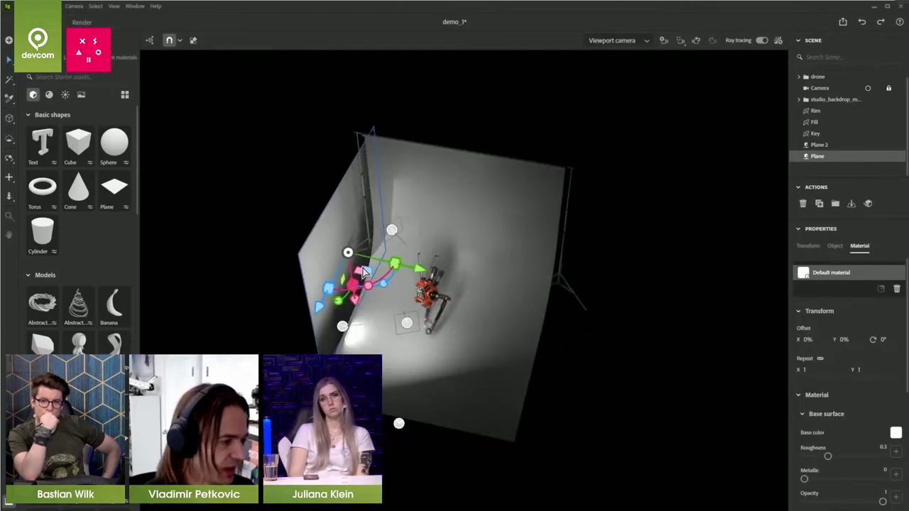
{"action": "left_click_drag", "start_coordinate": [363, 276], "coordinate": [328, 281]}
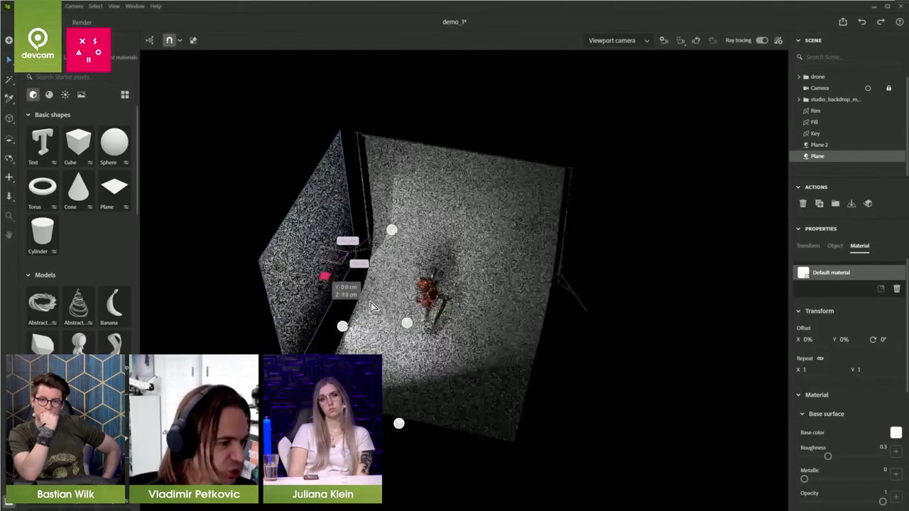
{"action": "left_click_drag", "start_coordinate": [505, 352], "coordinate": [540, 262]}
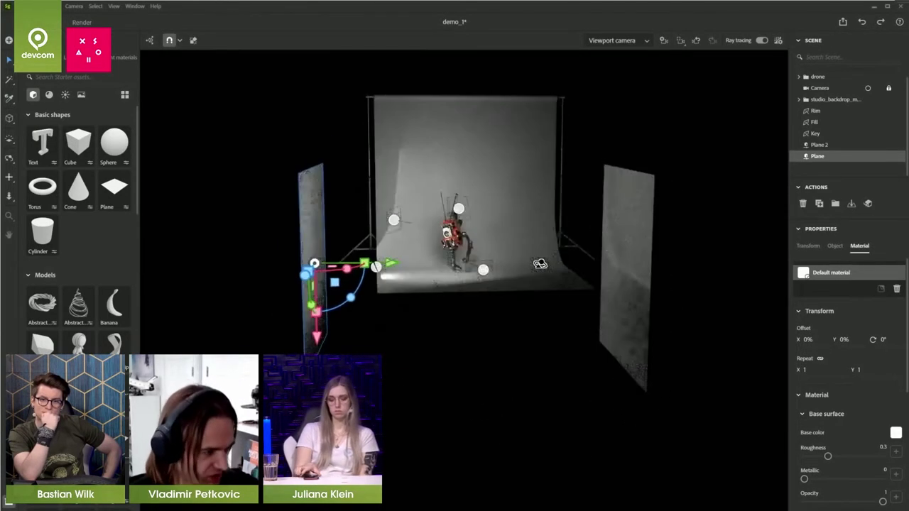
- Select both side planes, raise them together and rest them on the ground
{"action": "left_click", "coordinate": [626, 242], "text": "shift"}
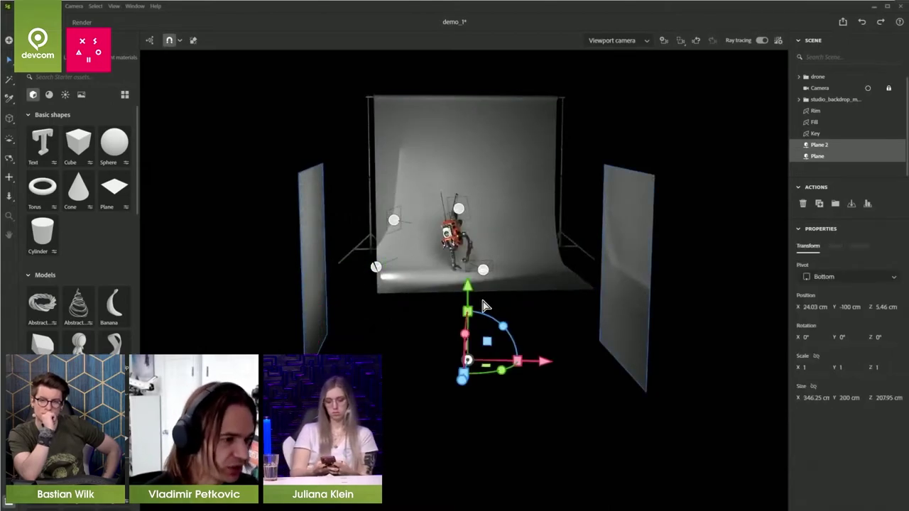
{"action": "left_click_drag", "start_coordinate": [473, 295], "coordinate": [480, 219]}
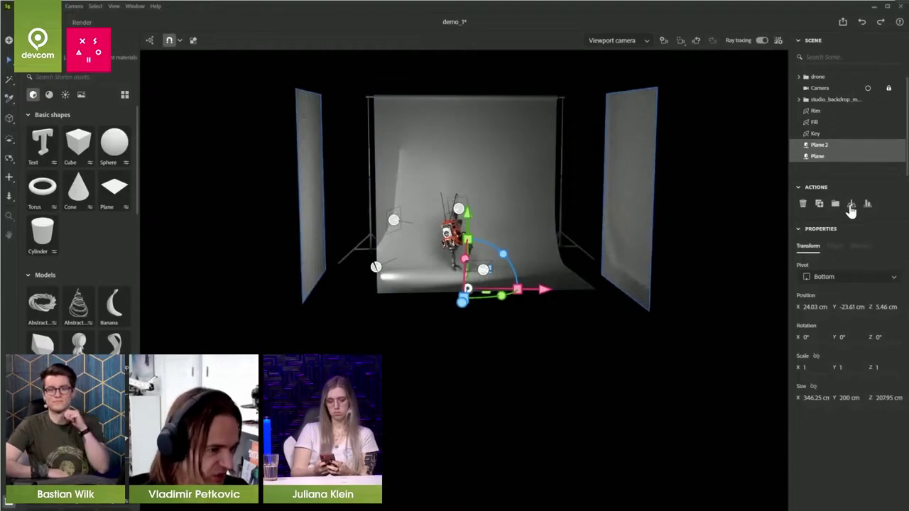
{"action": "left_click", "coordinate": [850, 207]}
{"action": "left_click_drag", "start_coordinate": [544, 227], "coordinate": [598, 336], "text": "alt"}
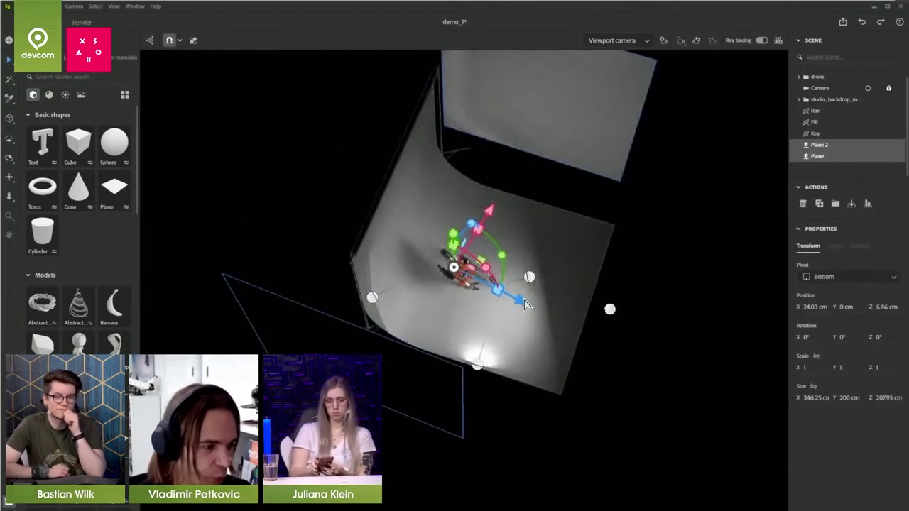
- Shift both planes slightly forward, and slide the original plane farther forward to about Z 63 cm
{"action": "left_click_drag", "start_coordinate": [524, 303], "coordinate": [541, 311]}
{"action": "left_click", "coordinate": [406, 390]}
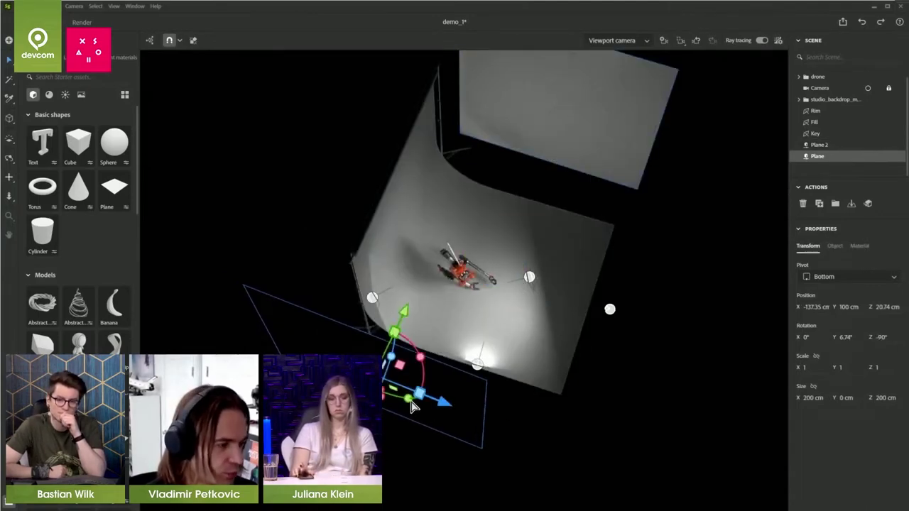
{"action": "left_click_drag", "start_coordinate": [447, 402], "coordinate": [591, 431]}
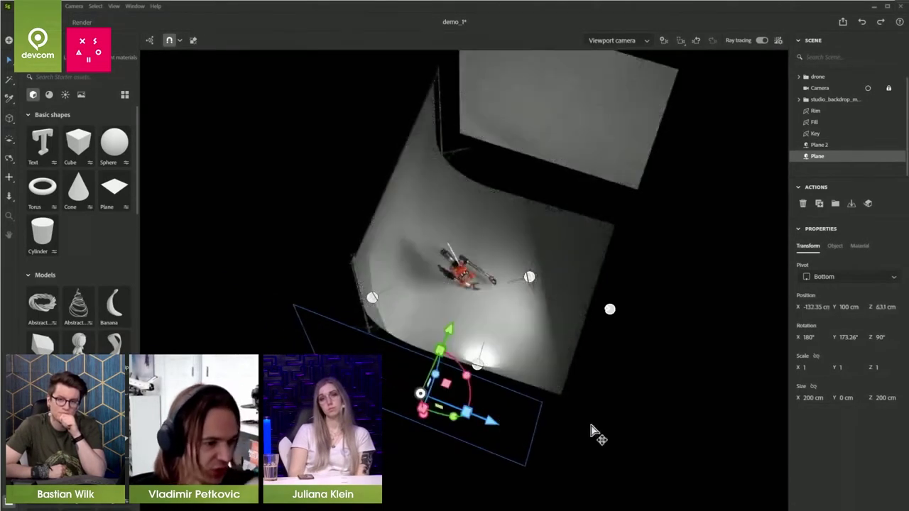
- Duplicate the original plane and stand the copy in front of the open set, rotated 90° to face the drone at about Z 265 cm
{"action": "key", "text": "ctrl+d"}
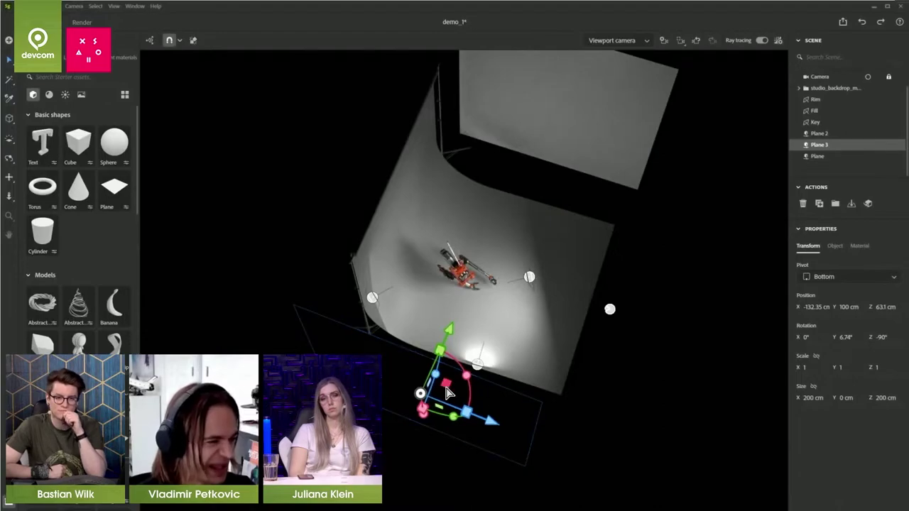
{"action": "left_click_drag", "start_coordinate": [446, 382], "coordinate": [707, 319]}
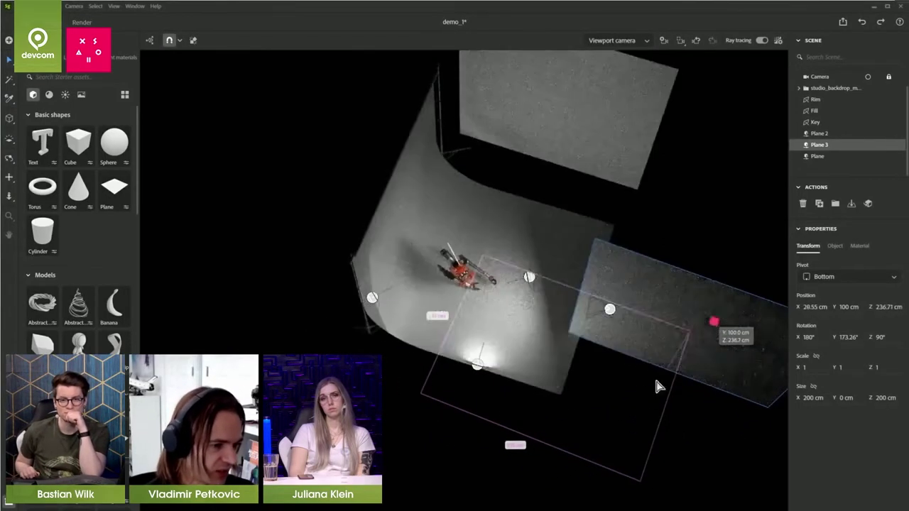
{"action": "scroll", "coordinate": [618, 391], "scroll_direction": "down", "scroll_amount": 3}
{"action": "right_click_drag", "start_coordinate": [618, 391], "coordinate": [638, 376]}
{"action": "left_click_drag", "start_coordinate": [638, 377], "coordinate": [439, 261], "text": "alt"}
{"action": "key", "text": "ctrl+z"}
{"action": "left_click_drag", "start_coordinate": [441, 364], "coordinate": [552, 315]}
{"action": "left_click_drag", "start_coordinate": [535, 369], "coordinate": [475, 317], "text": "alt"}
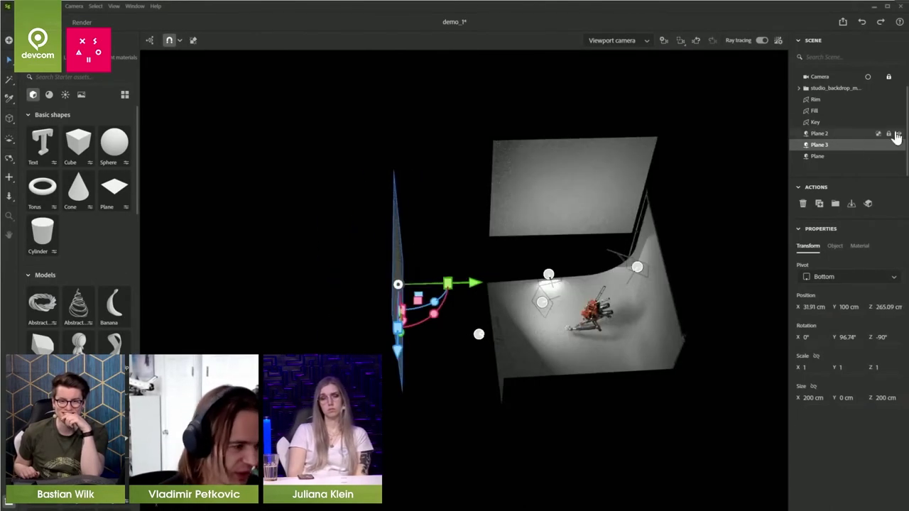
- Return to the scene camera, group the three planes and name the group "plates"
{"action": "left_click", "coordinate": [867, 77]}
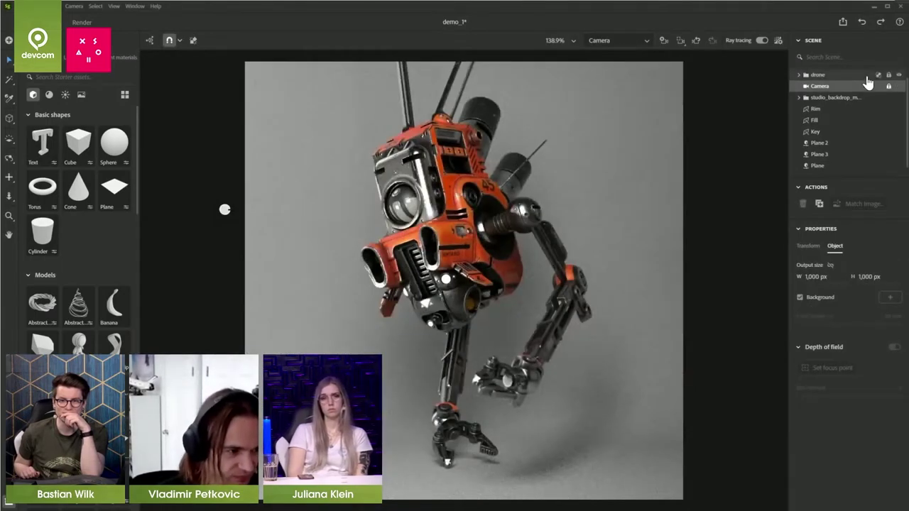
{"action": "left_click", "coordinate": [826, 144]}
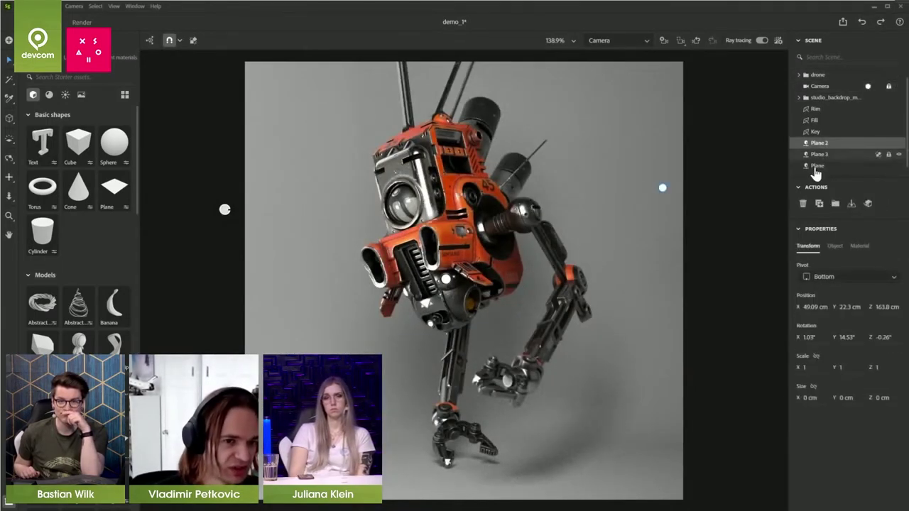
{"action": "left_click", "coordinate": [817, 167], "text": "shift"}
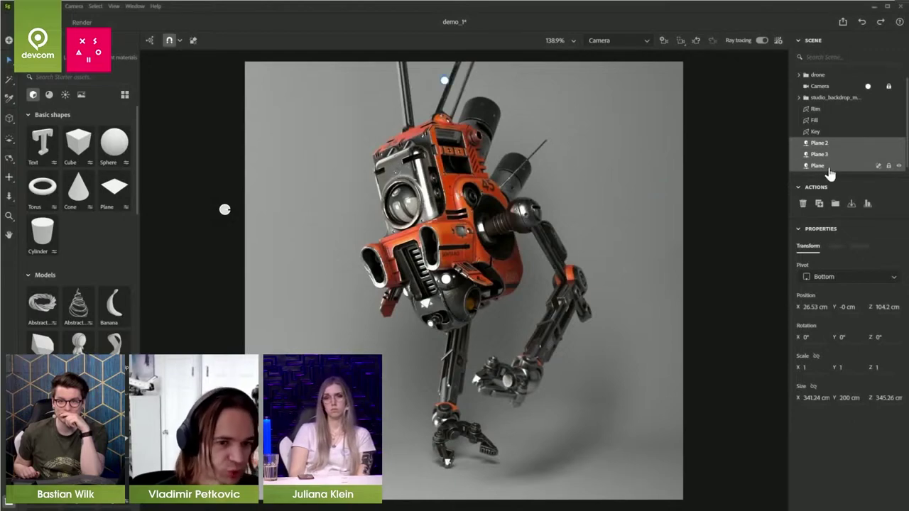
{"action": "key", "text": "ctrl+g"}
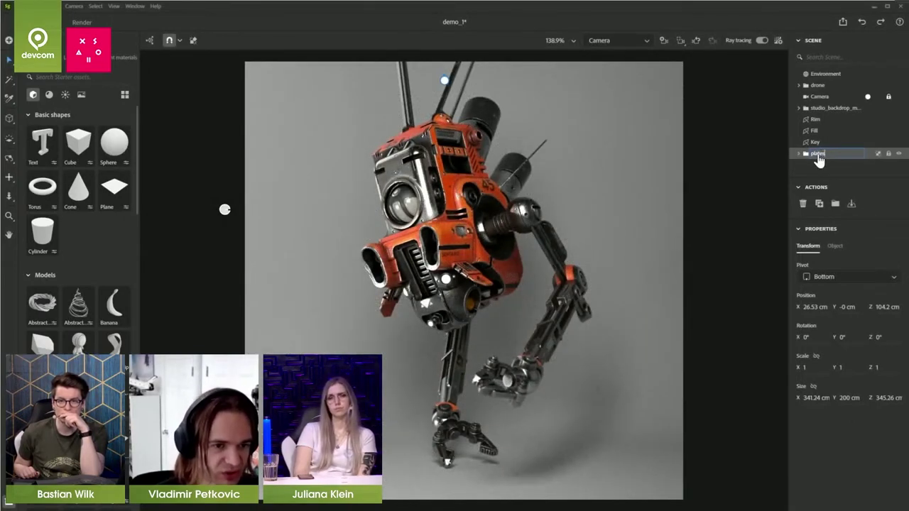
{"action": "key", "text": "Return"}
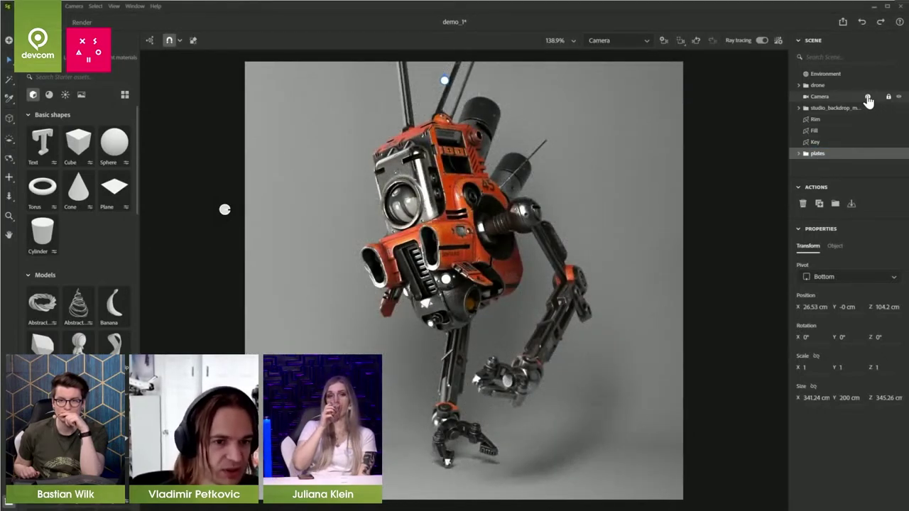
- Hide and show the plates group repeatedly to compare its bounced light on the drone
{"action": "left_click", "coordinate": [899, 154]}
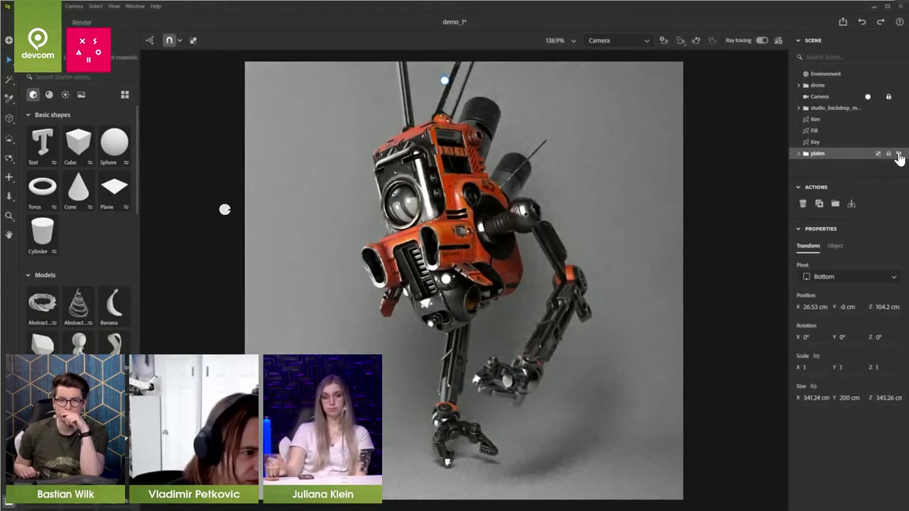
{"action": "left_click", "coordinate": [898, 155]}
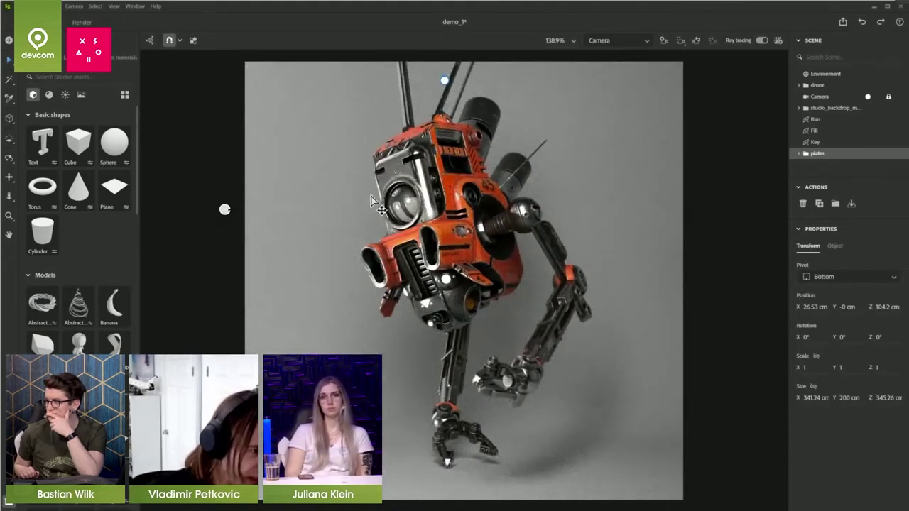
{"action": "left_click", "coordinate": [898, 155]}
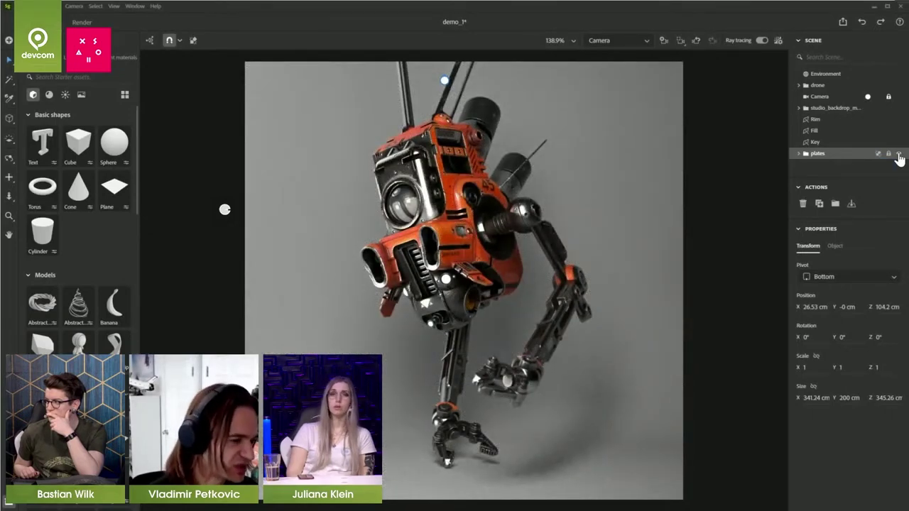
{"action": "left_click", "coordinate": [899, 154]}
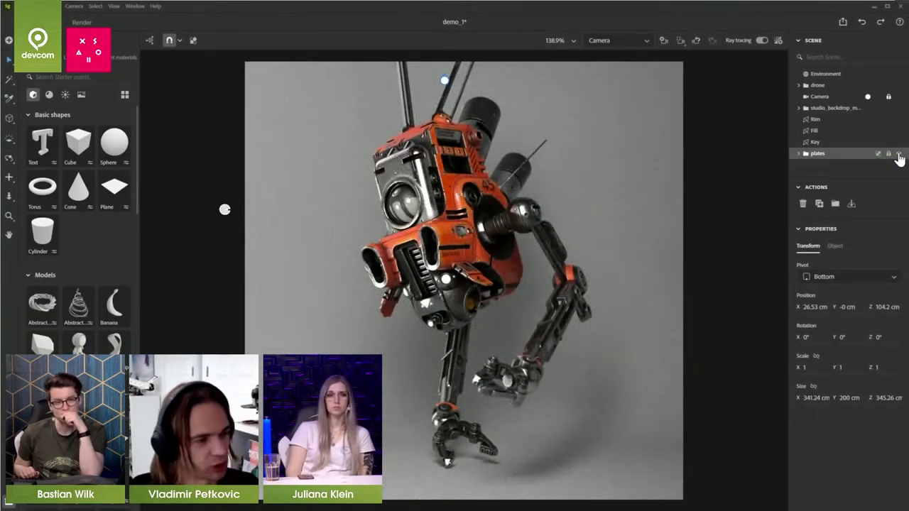
- Leave the scene camera and move the side planes closer to the drone, Plane to about X -74 cm and Plane 2 to about X 146 cm
{"action": "left_click", "coordinate": [867, 97]}
{"action": "scroll", "coordinate": [576, 330], "scroll_direction": "down", "scroll_amount": 3}
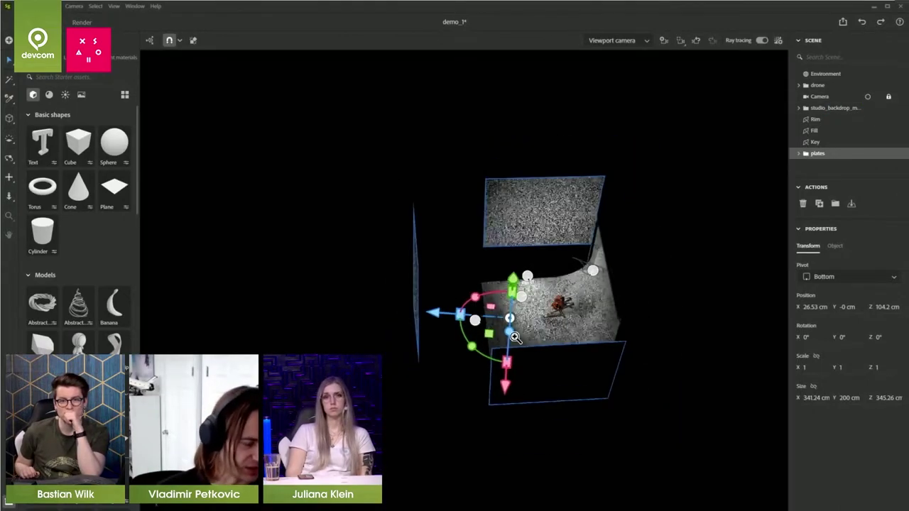
{"action": "left_click_drag", "start_coordinate": [576, 330], "coordinate": [549, 217], "text": "alt"}
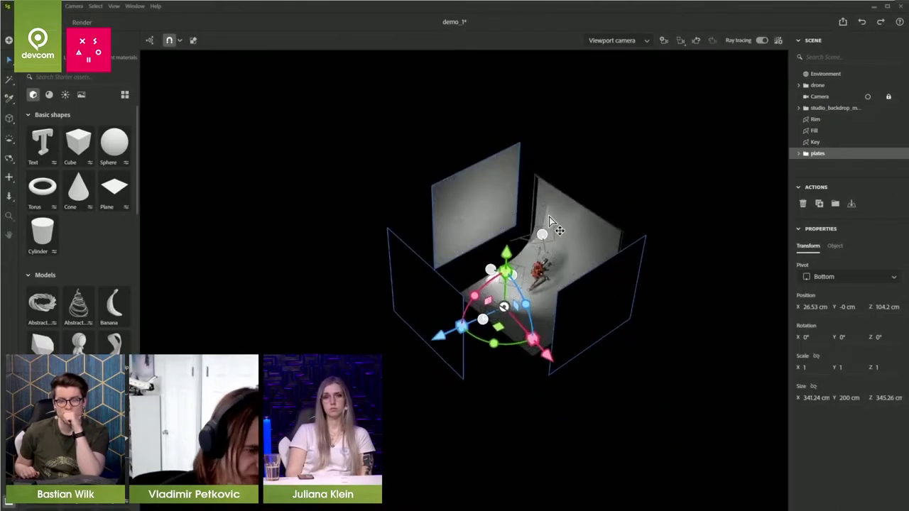
{"action": "left_click", "coordinate": [463, 232]}
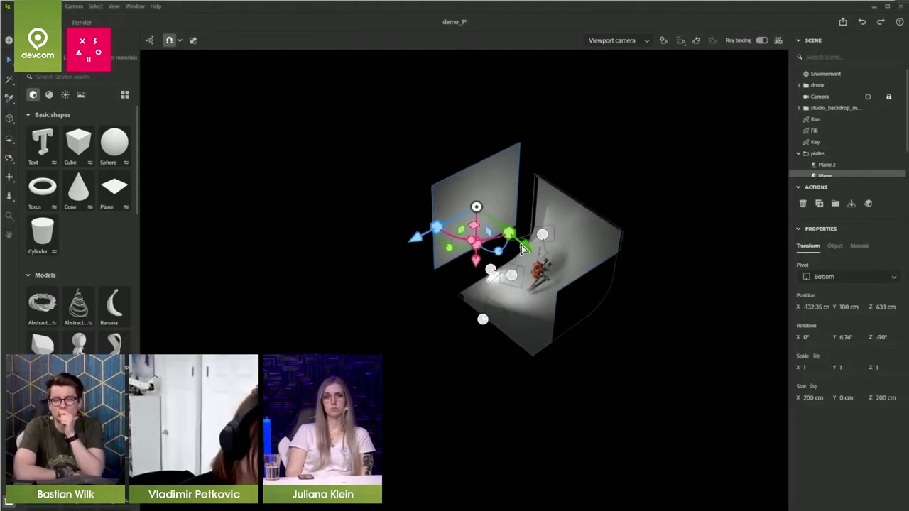
{"action": "left_click_drag", "start_coordinate": [505, 249], "coordinate": [541, 264]}
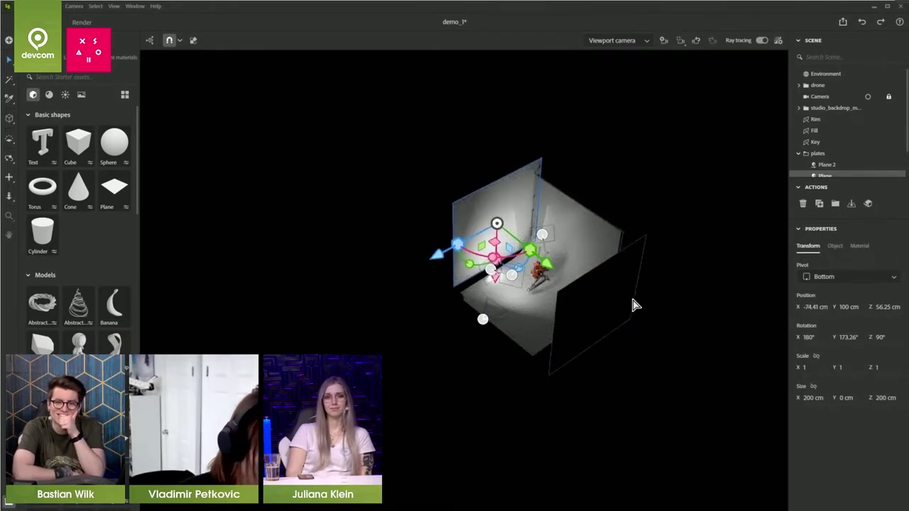
{"action": "left_click", "coordinate": [597, 307]}
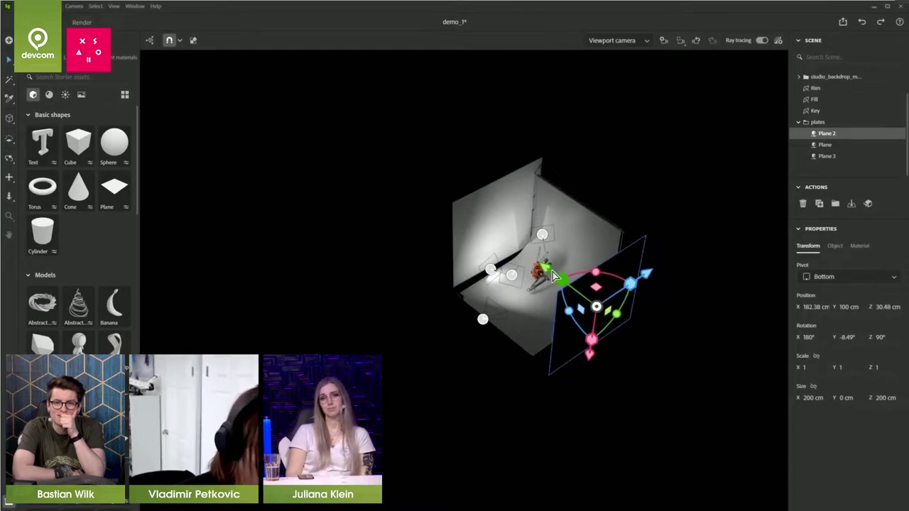
{"action": "left_click_drag", "start_coordinate": [545, 270], "coordinate": [530, 258]}
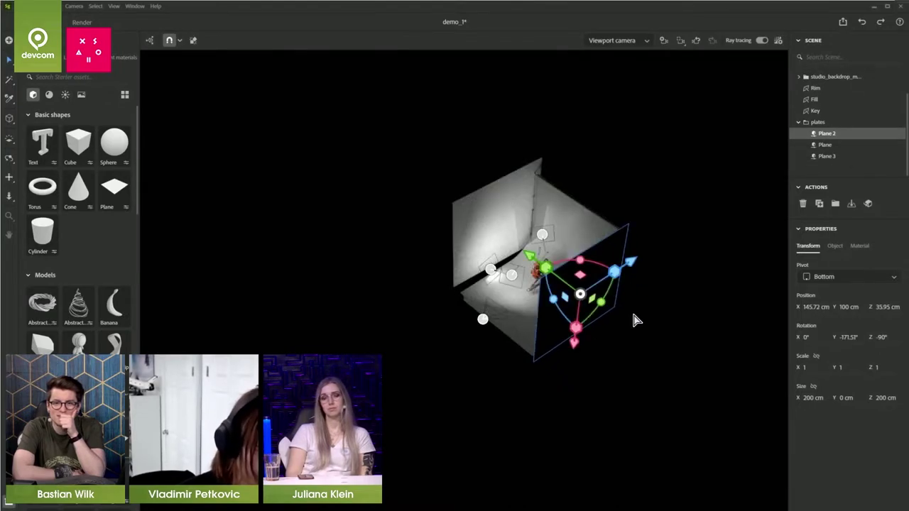
- Duplicate Plane 2, raise the copy to about Y 234 cm and rotate it to lie flat, with Z rotation 180°
{"action": "right_click_drag", "start_coordinate": [632, 313], "coordinate": [678, 331], "text": "alt"}
{"action": "left_click_drag", "start_coordinate": [677, 331], "coordinate": [695, 318], "text": "alt"}
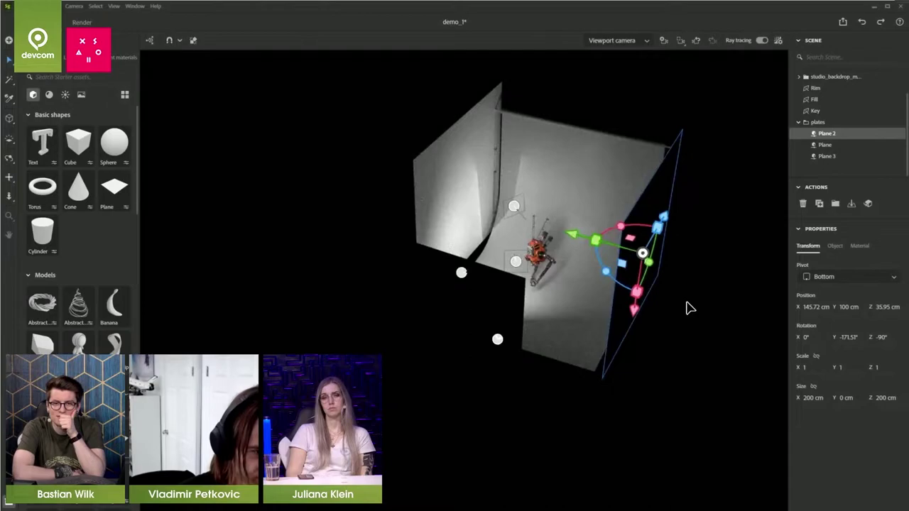
{"action": "left_click_drag", "start_coordinate": [634, 307], "coordinate": [663, 219], "text": "alt"}
{"action": "left_click_drag", "start_coordinate": [623, 167], "coordinate": [657, 227]}
{"action": "left_click_drag", "start_coordinate": [676, 263], "coordinate": [718, 299]}
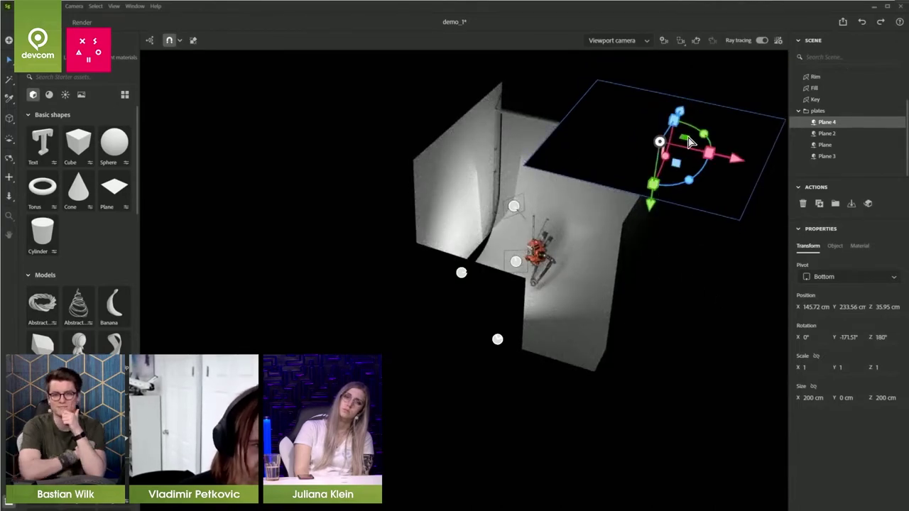
- Centre the horizontal plane over the set as a ceiling at about X 45 cm, Y 208 cm, Z 104 cm
{"action": "left_click_drag", "start_coordinate": [683, 137], "coordinate": [578, 144]}
{"action": "left_click_drag", "start_coordinate": [650, 311], "coordinate": [693, 232], "text": "alt"}
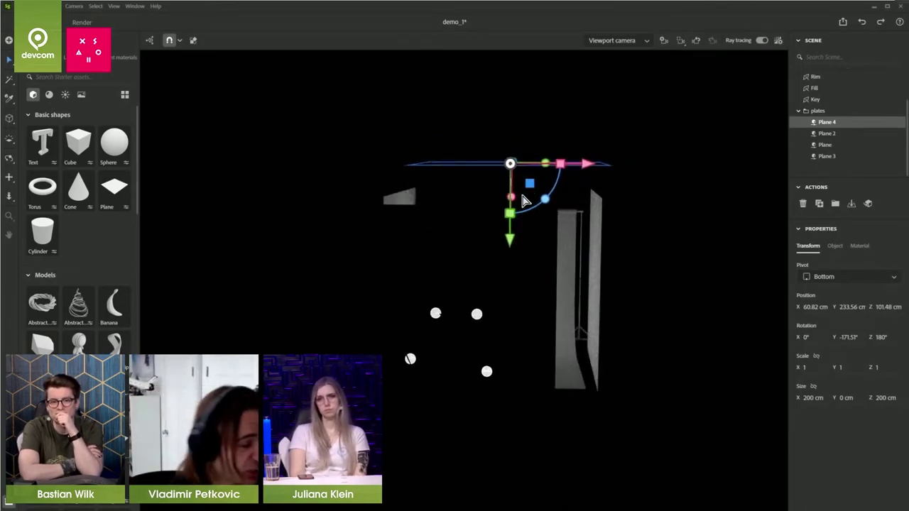
{"action": "left_click_drag", "start_coordinate": [524, 201], "coordinate": [516, 207]}
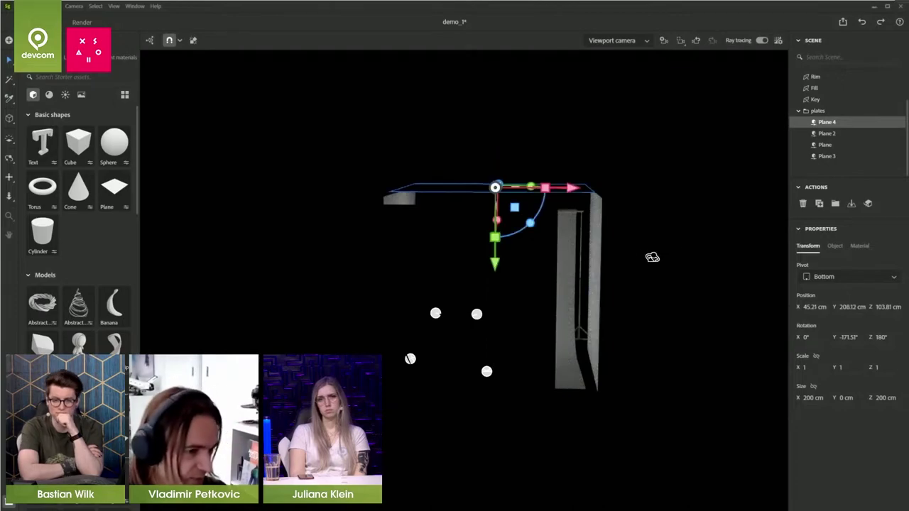
{"action": "left_click_drag", "start_coordinate": [652, 257], "coordinate": [566, 294], "text": "alt"}
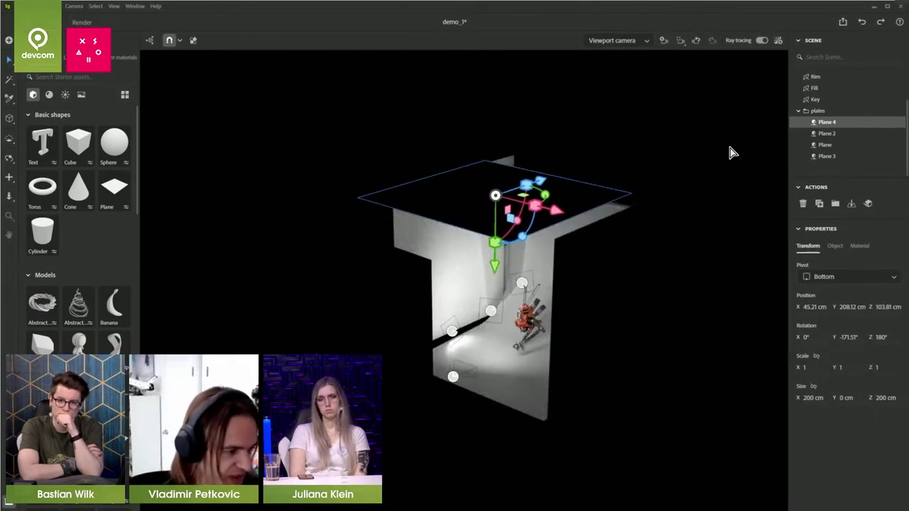
- Return to the scene camera and hide and show the plates group to compare the bounced light with the ceiling plane included
{"action": "mouse_move", "coordinate": [871, 127]}
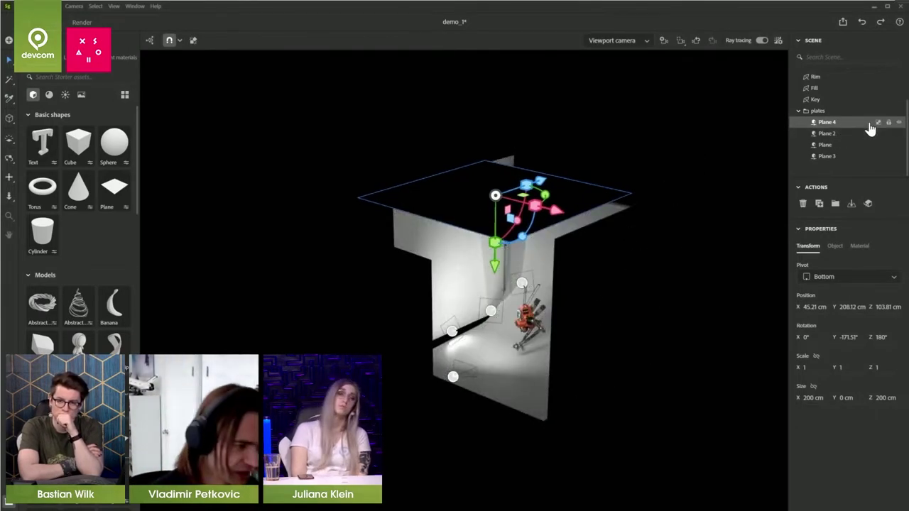
{"action": "scroll", "coordinate": [869, 121], "scroll_direction": "up", "scroll_amount": 3}
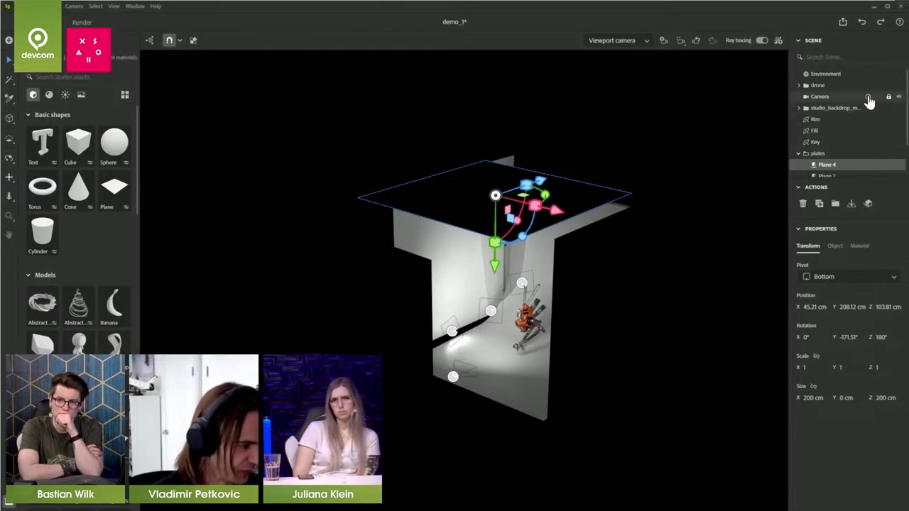
{"action": "left_click", "coordinate": [867, 97]}
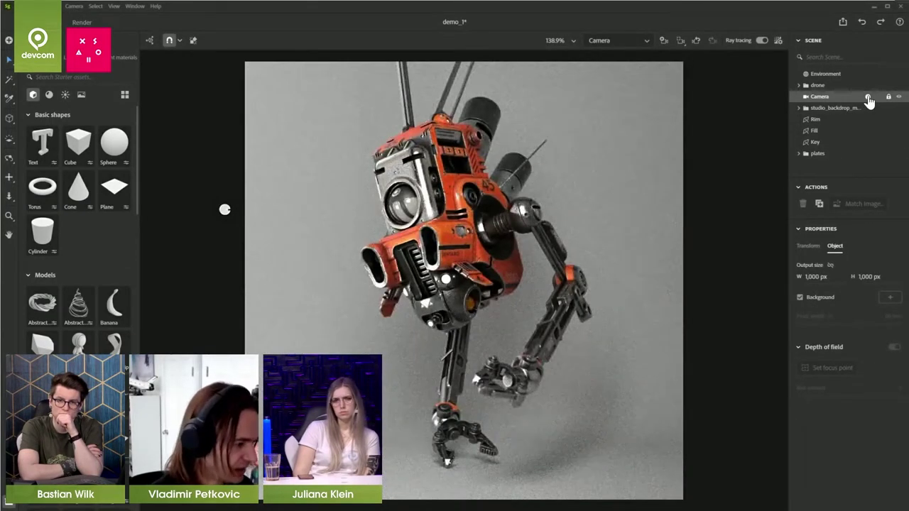
{"action": "mouse_move", "coordinate": [899, 155]}
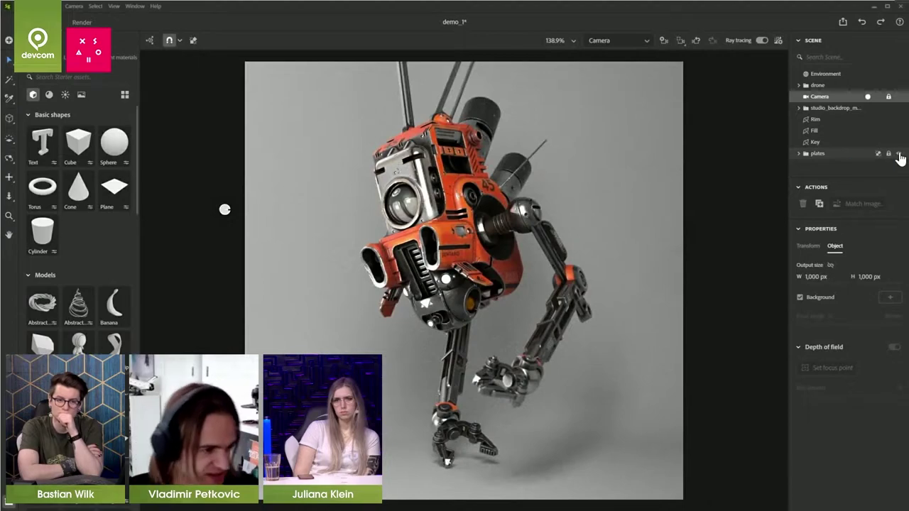
{"action": "left_click", "coordinate": [899, 155]}
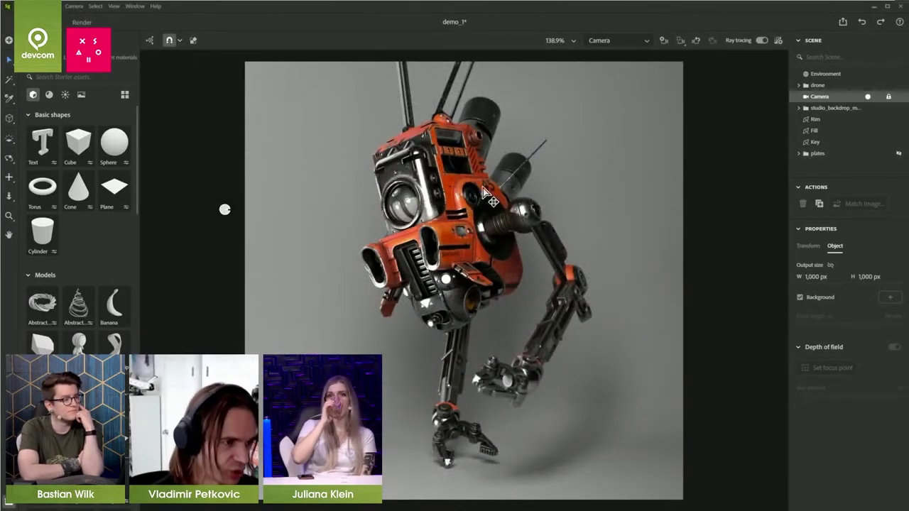
{"action": "left_click", "coordinate": [898, 154]}
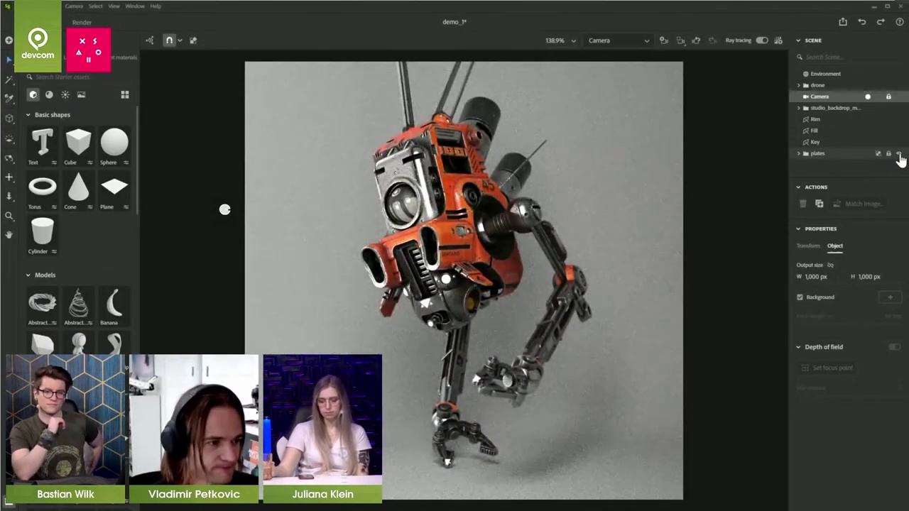
- Set the base color of the ceiling plane, Plane 4, to bright blue, RGB 0, 188, 245
{"action": "left_click", "coordinate": [798, 155]}
{"action": "left_click", "coordinate": [827, 165]}
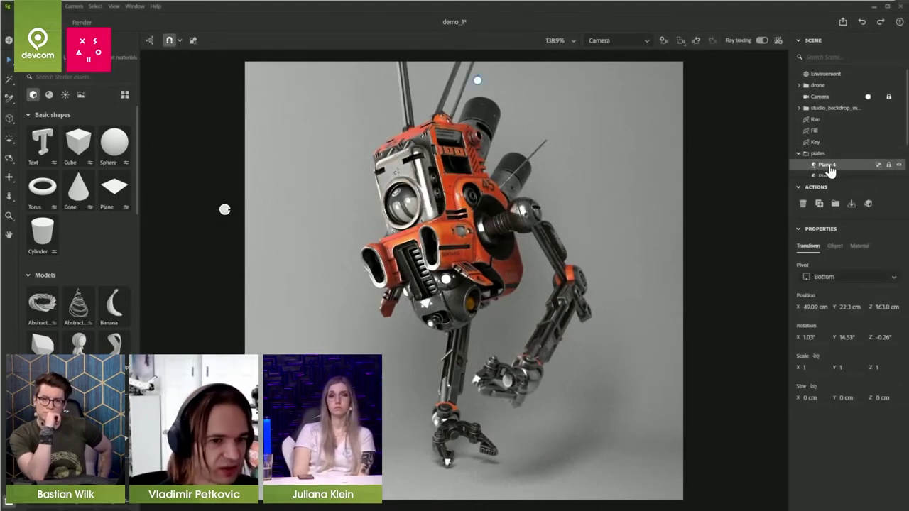
{"action": "left_click", "coordinate": [859, 247]}
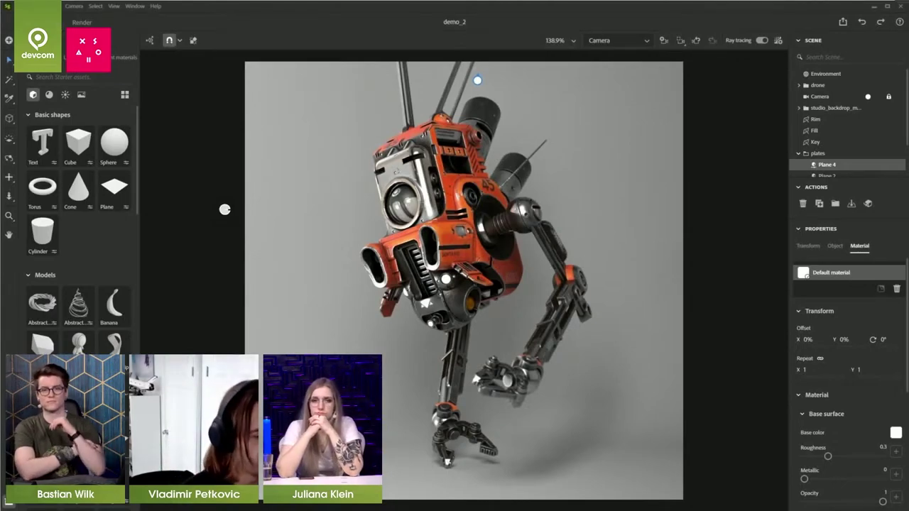
{"action": "scroll", "coordinate": [836, 163], "scroll_direction": "down", "scroll_amount": 2}
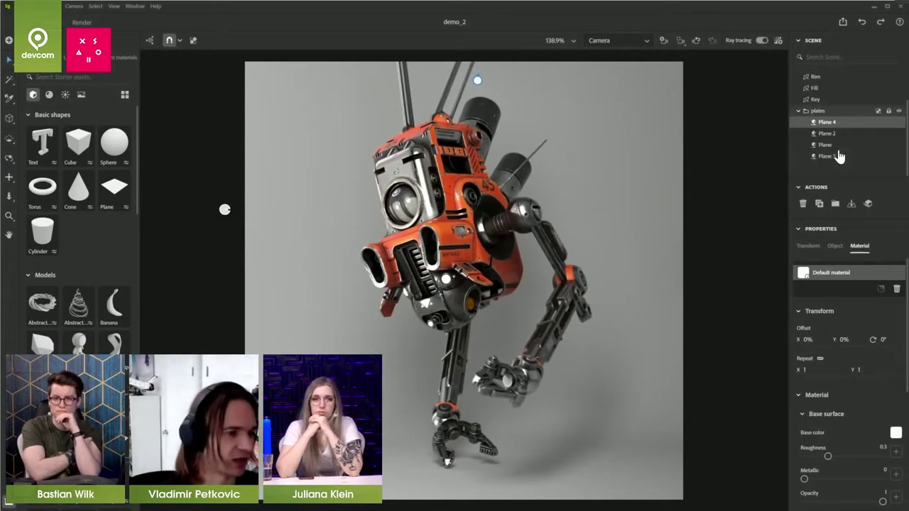
{"action": "left_click", "coordinate": [896, 434]}
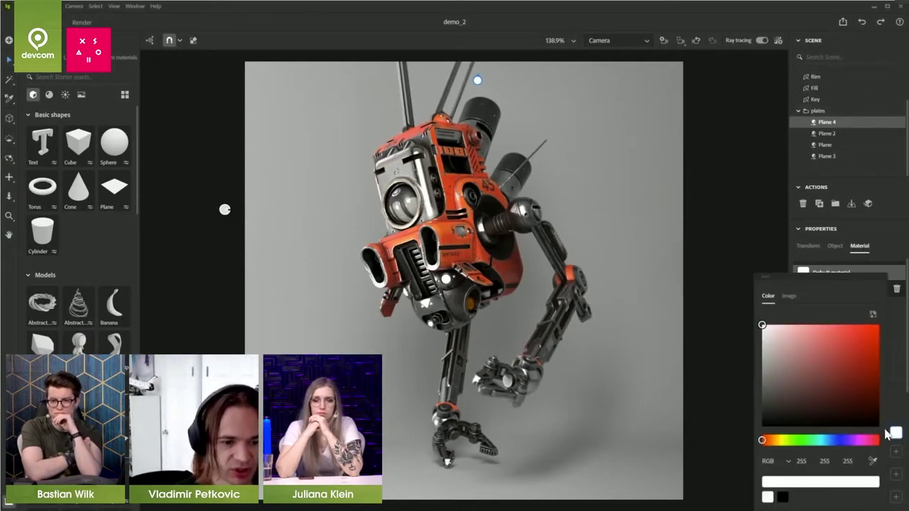
{"action": "left_click_drag", "start_coordinate": [779, 441], "coordinate": [825, 441]}
{"action": "left_click", "coordinate": [878, 333]}
{"action": "left_click_drag", "start_coordinate": [879, 330], "coordinate": [879, 327]}
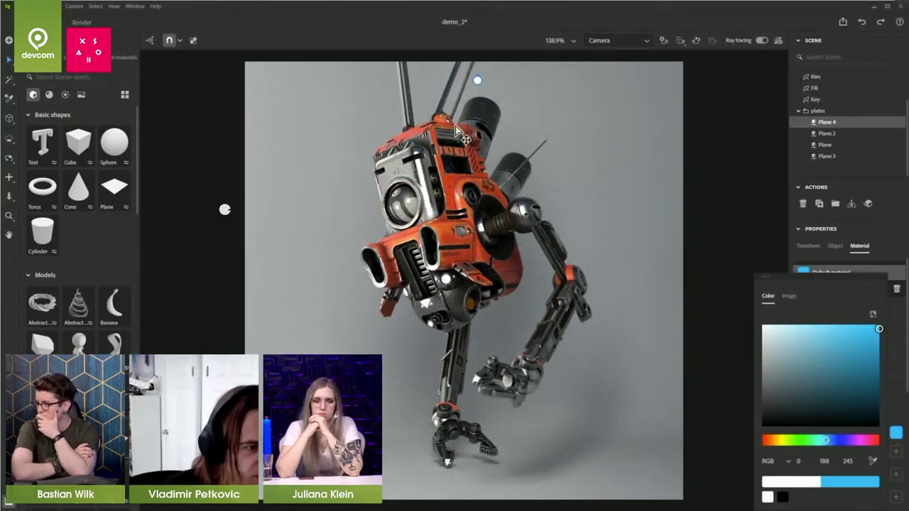
{"action": "left_click", "coordinate": [893, 341]}
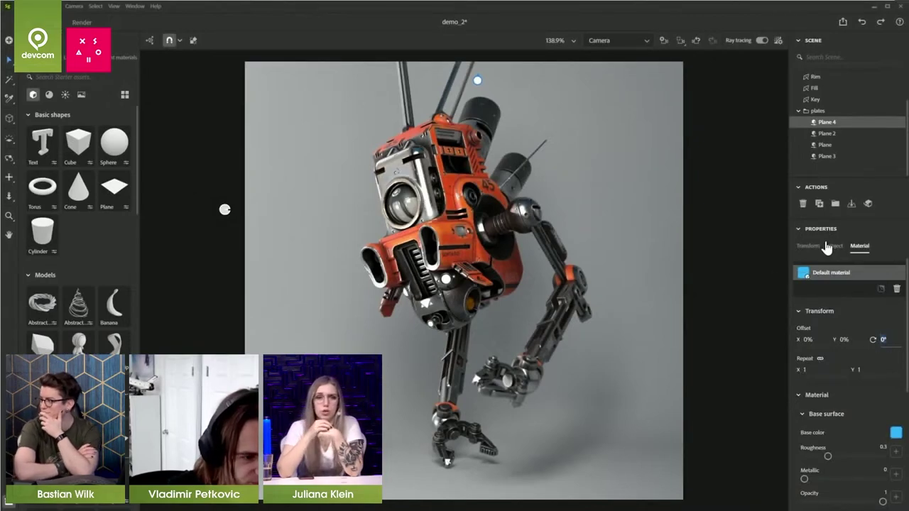
- Set the base color of Plane 3's material to orange, RGB 255, 106, 0
{"action": "left_click", "coordinate": [829, 156]}
{"action": "left_click", "coordinate": [888, 273]}
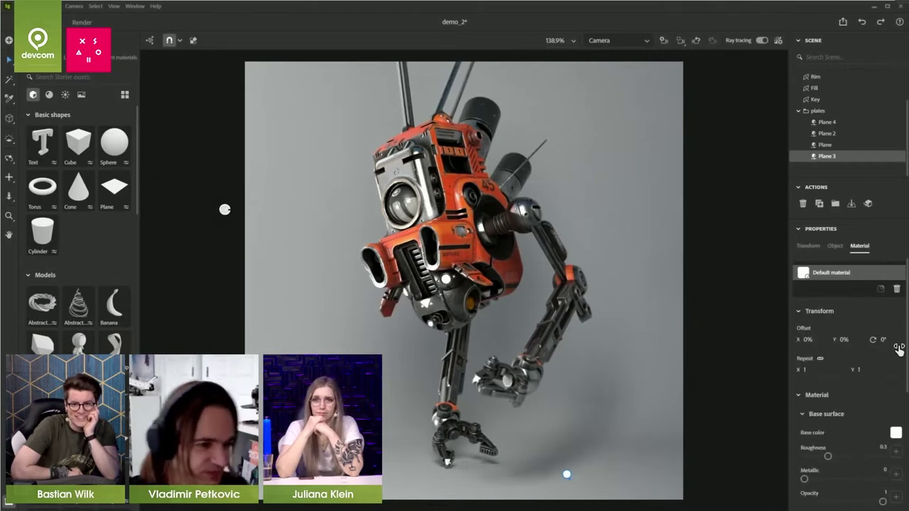
{"action": "left_click", "coordinate": [896, 433]}
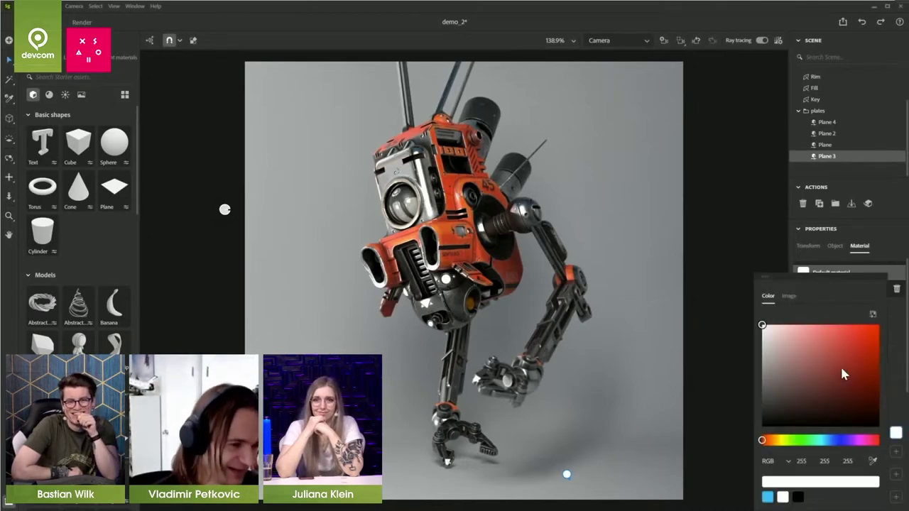
{"action": "left_click", "coordinate": [878, 325]}
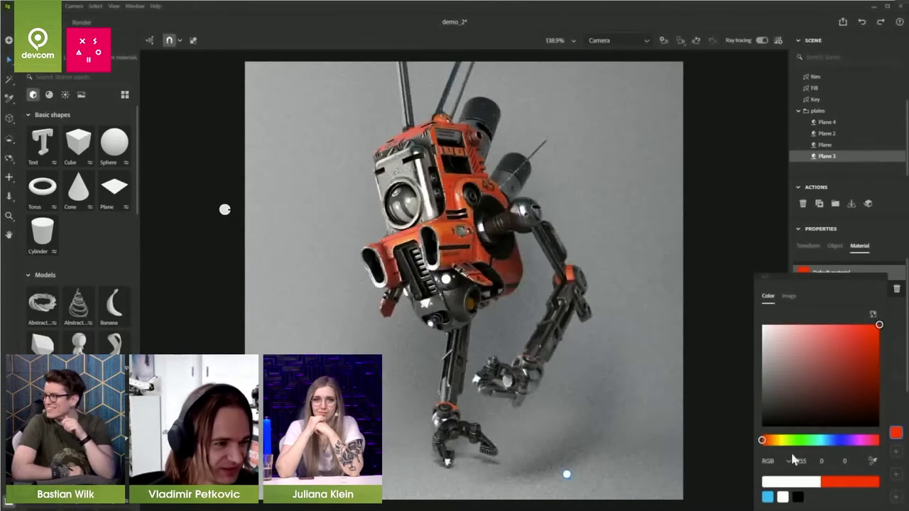
{"action": "left_click_drag", "start_coordinate": [766, 441], "coordinate": [769, 441]}
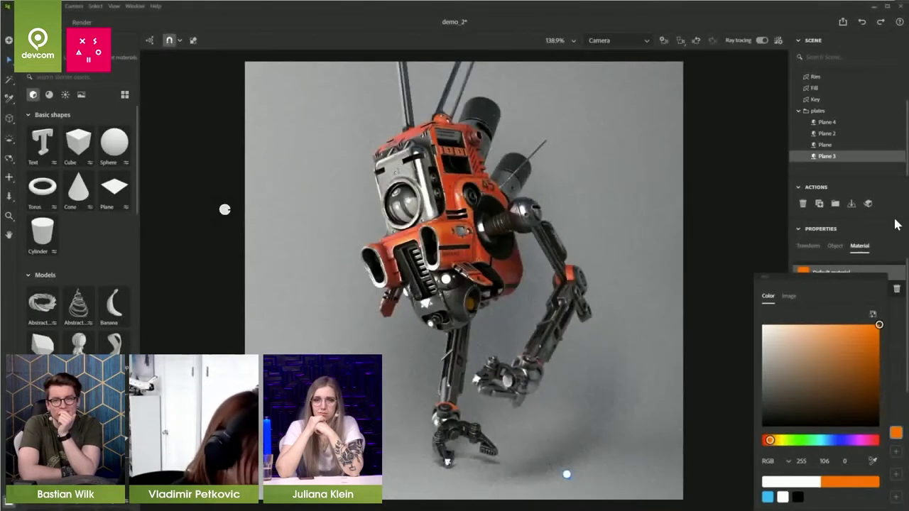
- Hide and show Plane 3 to compare the effect of its orange bounce on the drone
{"action": "left_click", "coordinate": [830, 159]}
{"action": "mouse_move", "coordinate": [891, 156]}
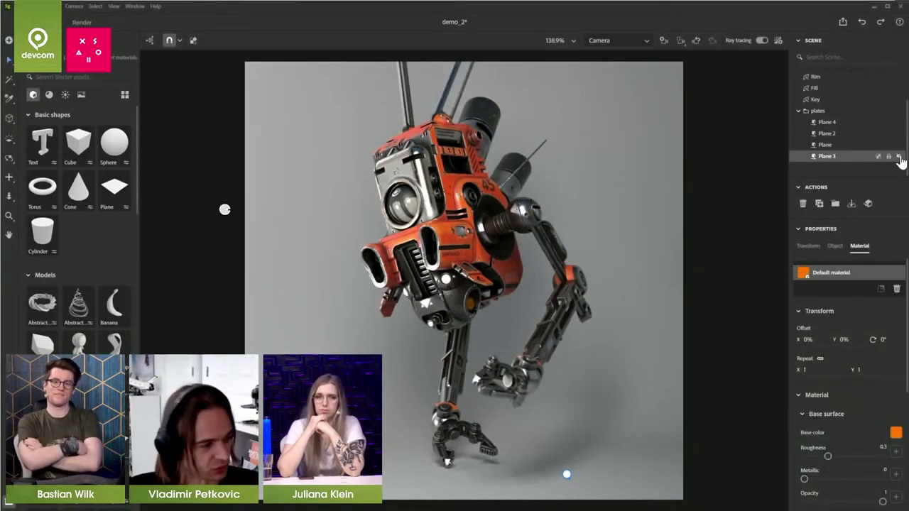
{"action": "left_click", "coordinate": [898, 156]}
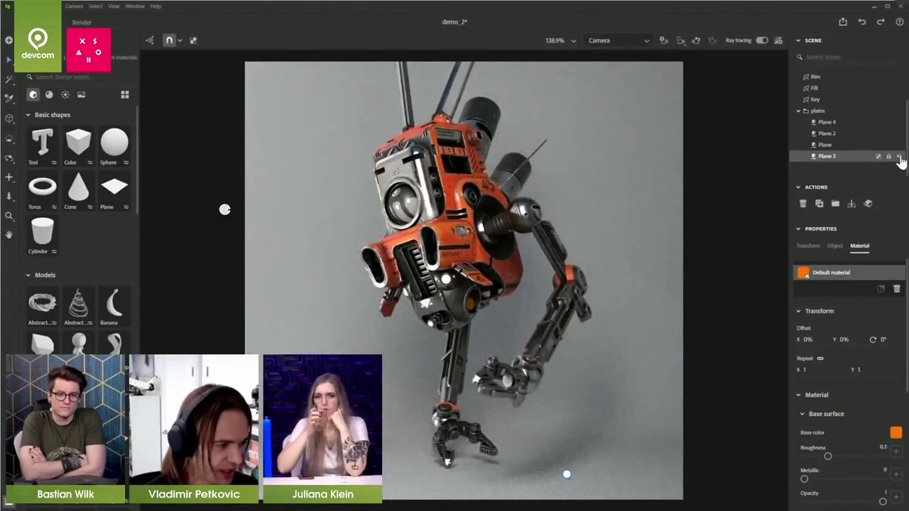
- Set the base color of the original side plane, Plane, to light blue, RGB 152, 200, 245
{"action": "left_click", "coordinate": [831, 146]}
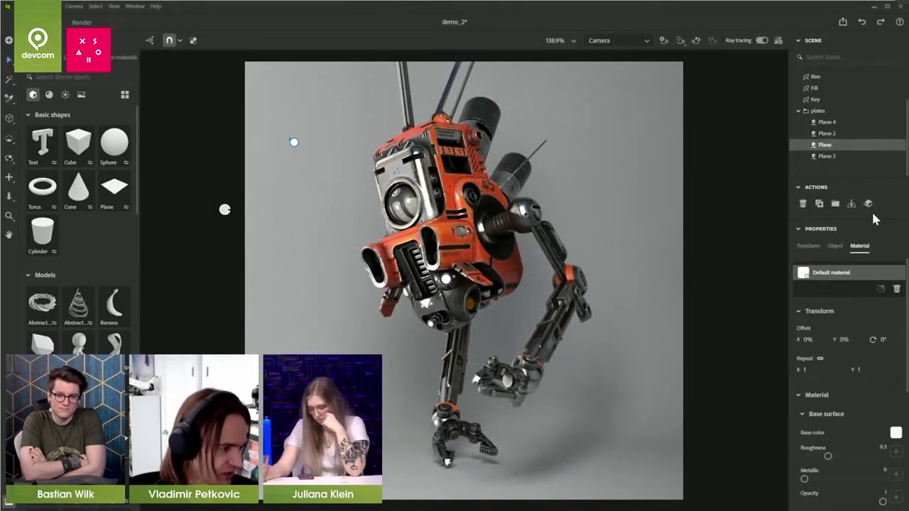
{"action": "left_click", "coordinate": [895, 435]}
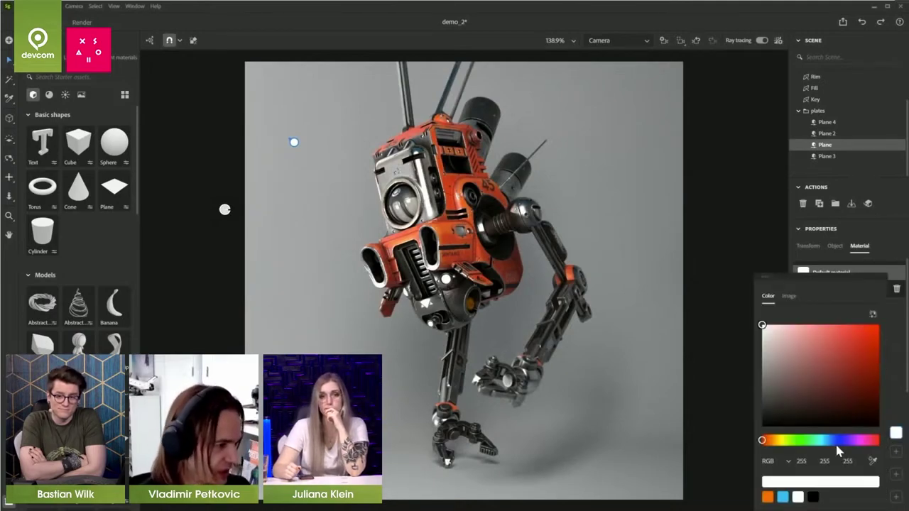
{"action": "left_click_drag", "start_coordinate": [803, 445], "coordinate": [831, 445]}
{"action": "left_click", "coordinate": [822, 367]}
{"action": "left_click", "coordinate": [858, 342]}
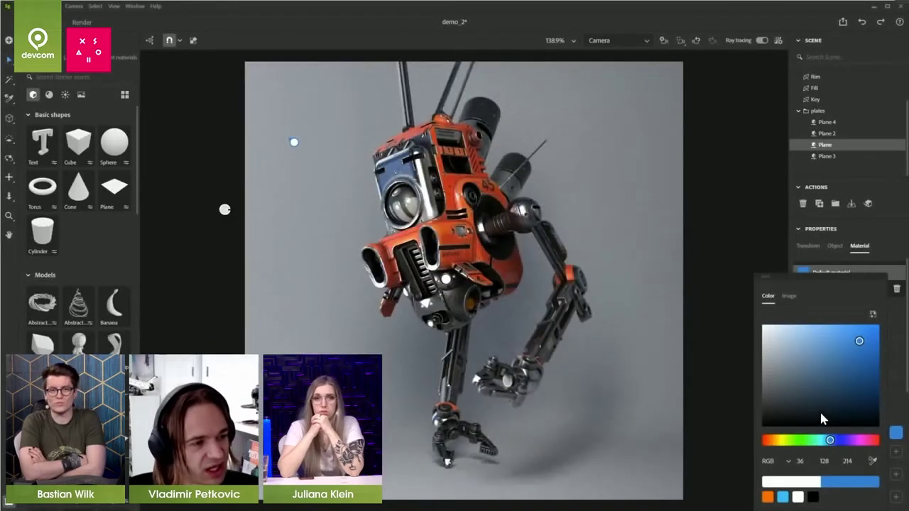
{"action": "left_click_drag", "start_coordinate": [830, 345], "coordinate": [806, 328]}
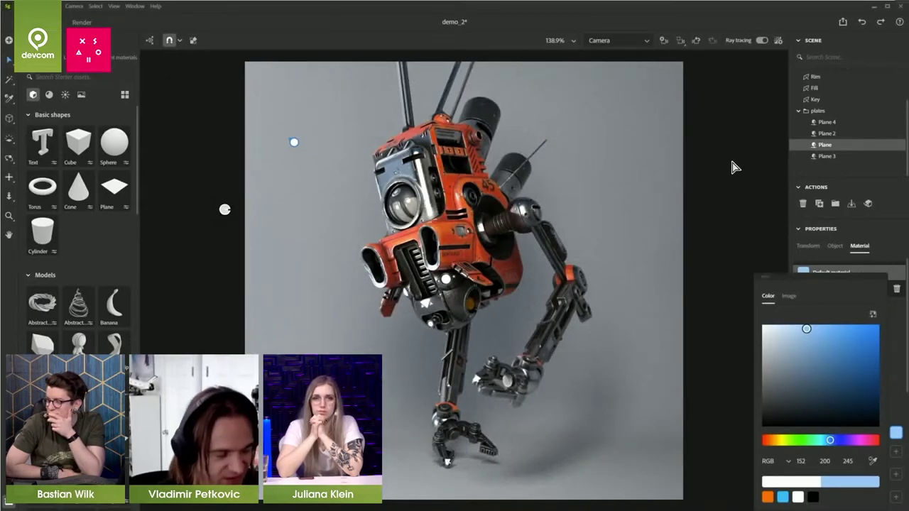
- Hide the Key and Fill lights in the scene
{"action": "left_click", "coordinate": [798, 111]}
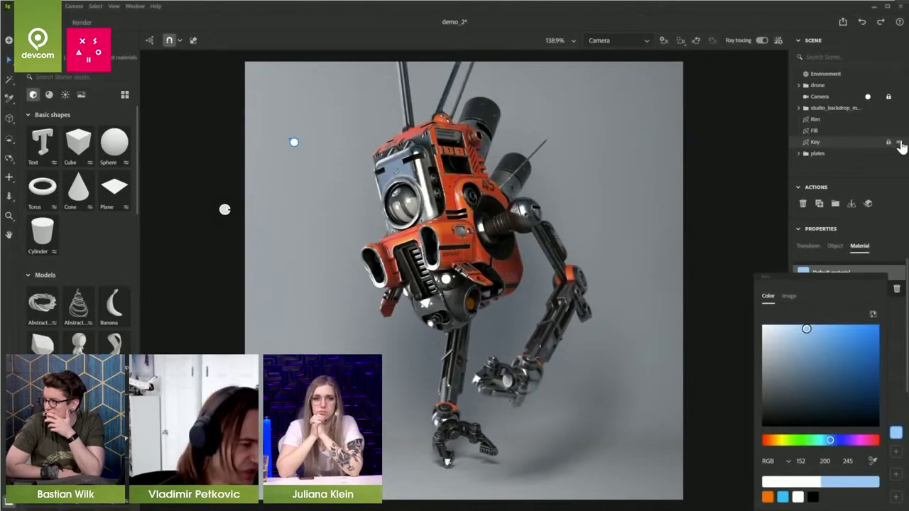
{"action": "left_click", "coordinate": [899, 144]}
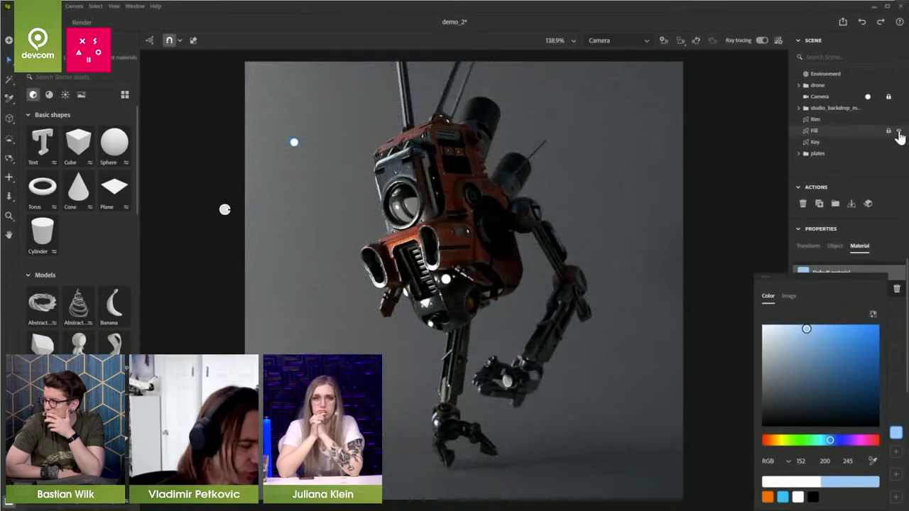
{"action": "left_click", "coordinate": [899, 134]}
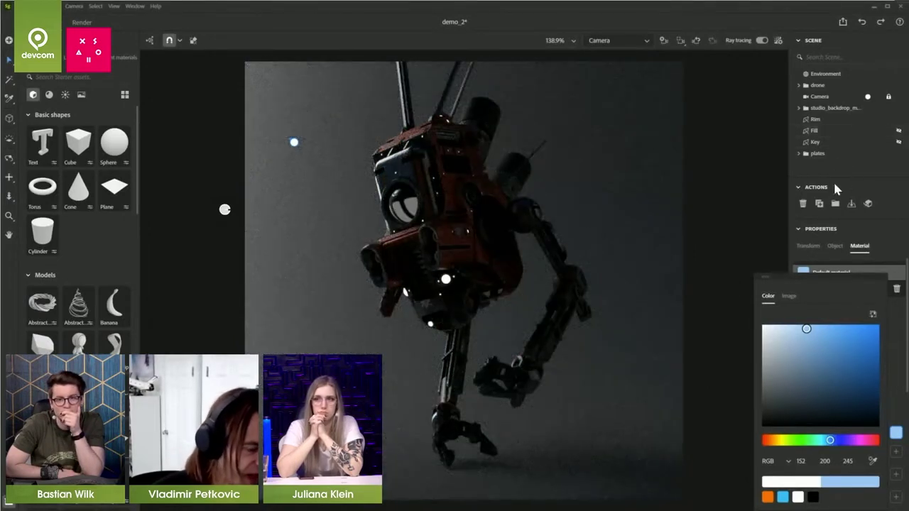
{"action": "left_click", "coordinate": [891, 247]}
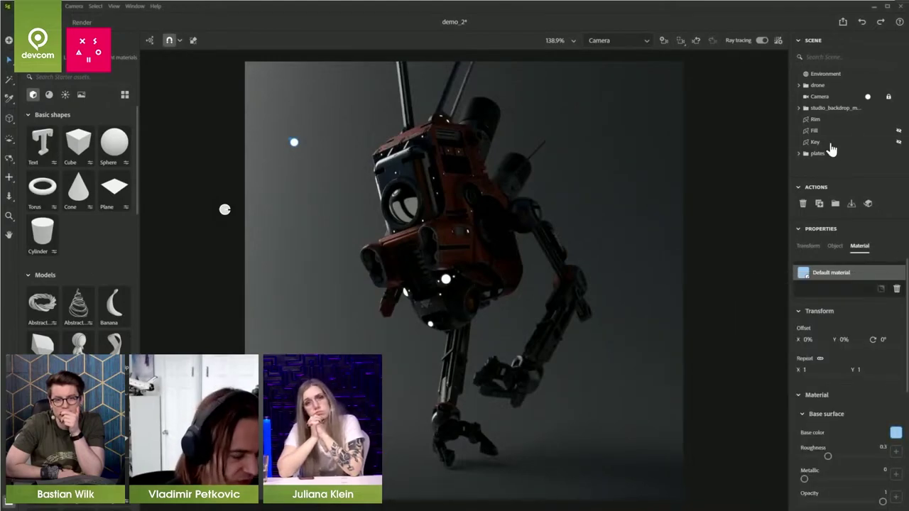
- Set the base color of Plane 2's material to light orange, RGB 255, 153, 94
{"action": "left_click", "coordinate": [799, 153]}
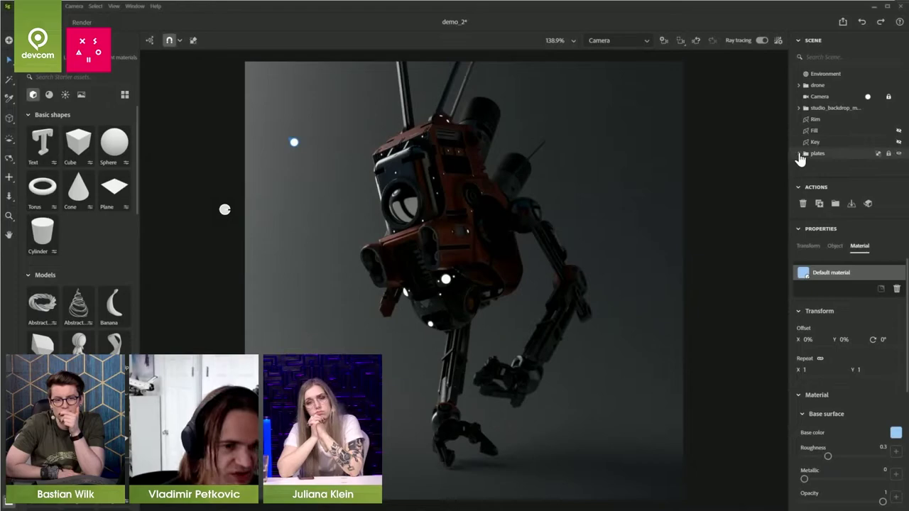
{"action": "scroll", "coordinate": [838, 165], "scroll_direction": "down", "scroll_amount": 2}
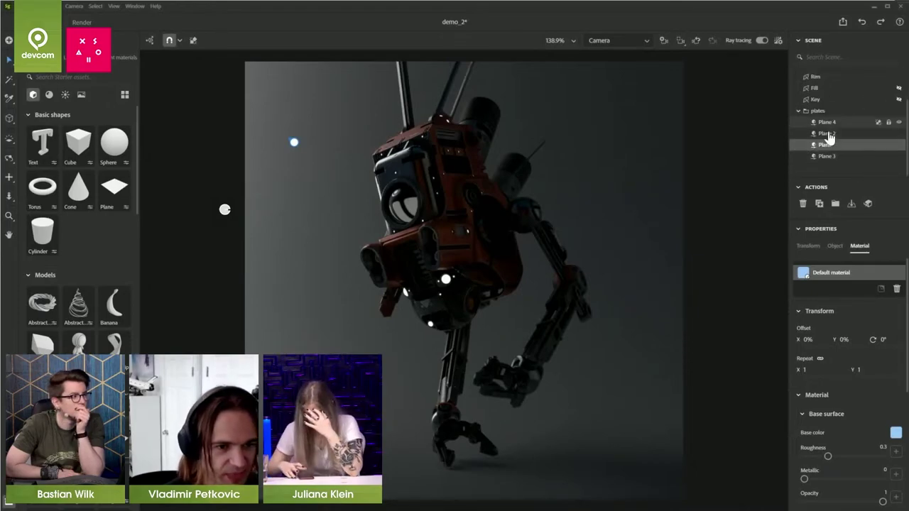
{"action": "left_click", "coordinate": [827, 133]}
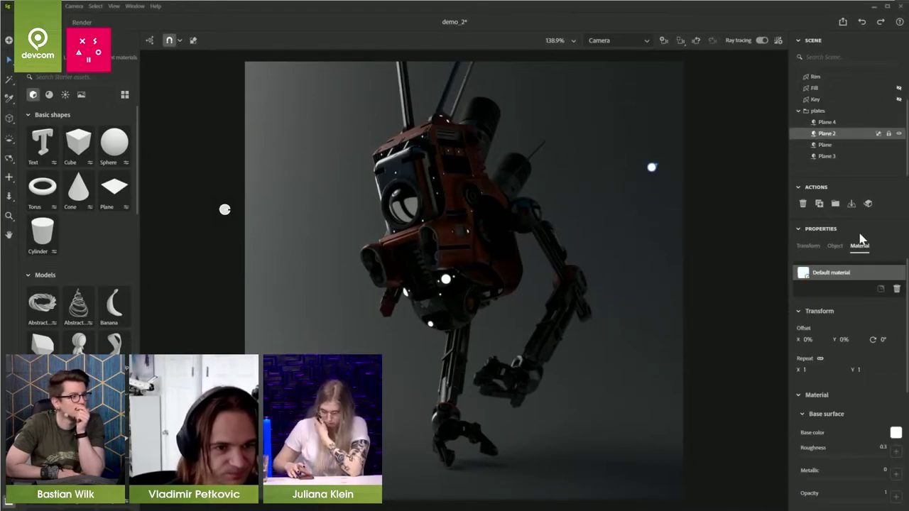
{"action": "left_click", "coordinate": [895, 433]}
{"action": "left_click", "coordinate": [819, 368]}
{"action": "left_click_drag", "start_coordinate": [819, 368], "coordinate": [854, 325]}
{"action": "left_click_drag", "start_coordinate": [774, 441], "coordinate": [789, 441]}
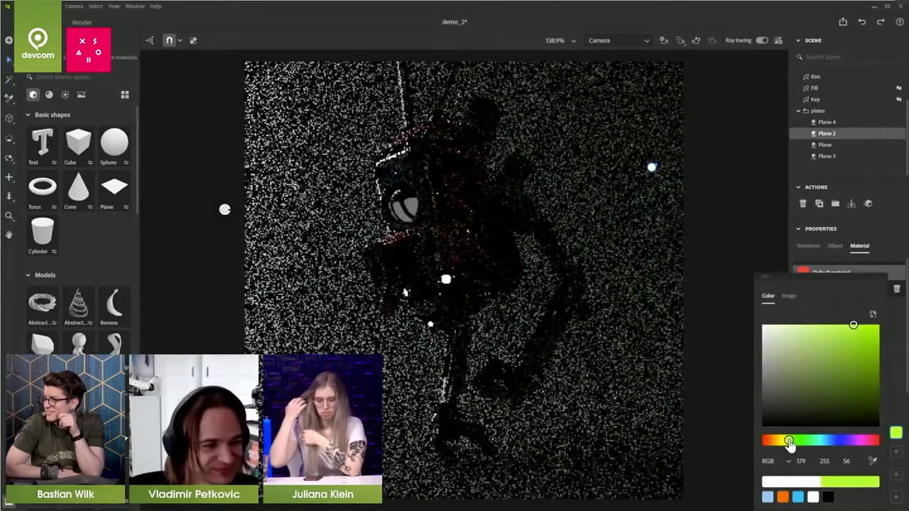
{"action": "left_click_drag", "start_coordinate": [788, 440], "coordinate": [775, 441]}
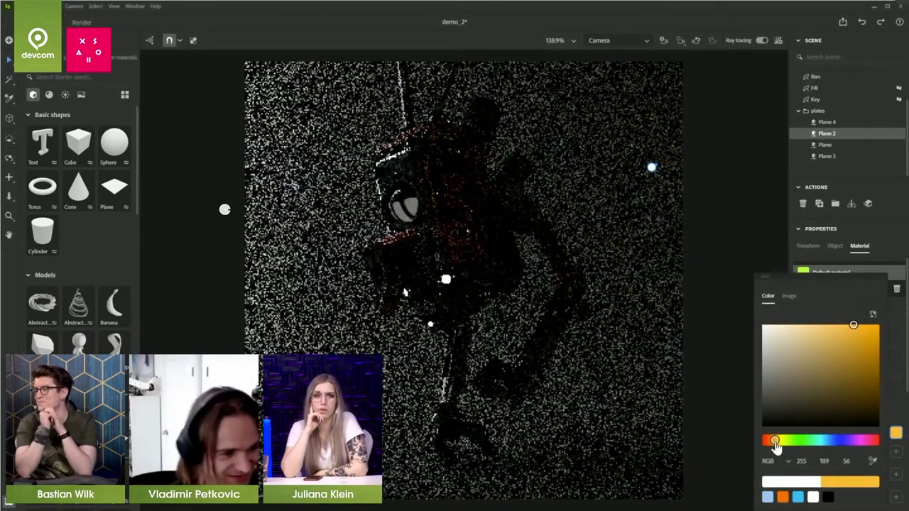
{"action": "left_click_drag", "start_coordinate": [773, 441], "coordinate": [769, 442]}
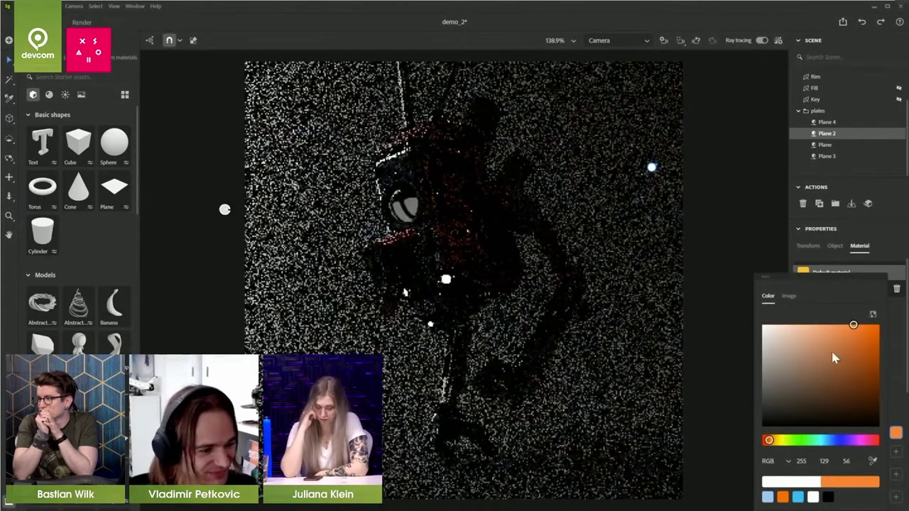
{"action": "left_click_drag", "start_coordinate": [854, 324], "coordinate": [865, 320]}
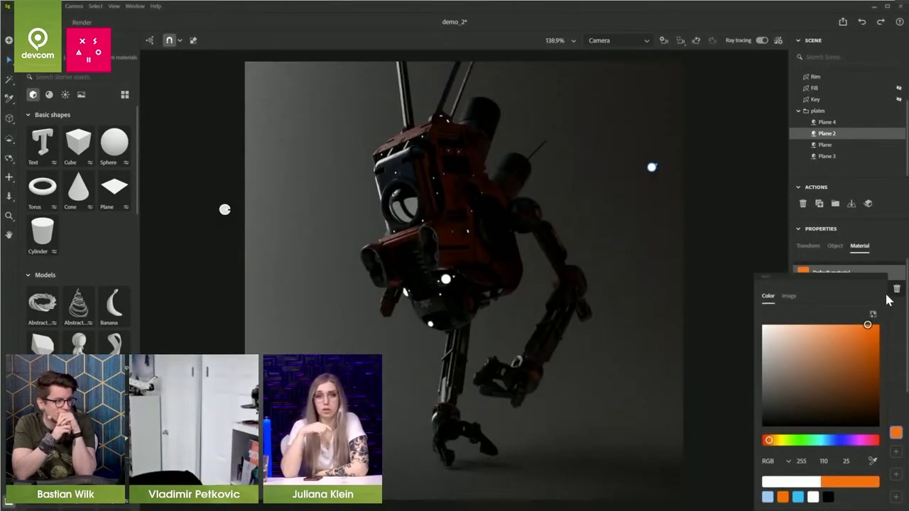
{"action": "left_click", "coordinate": [835, 325]}
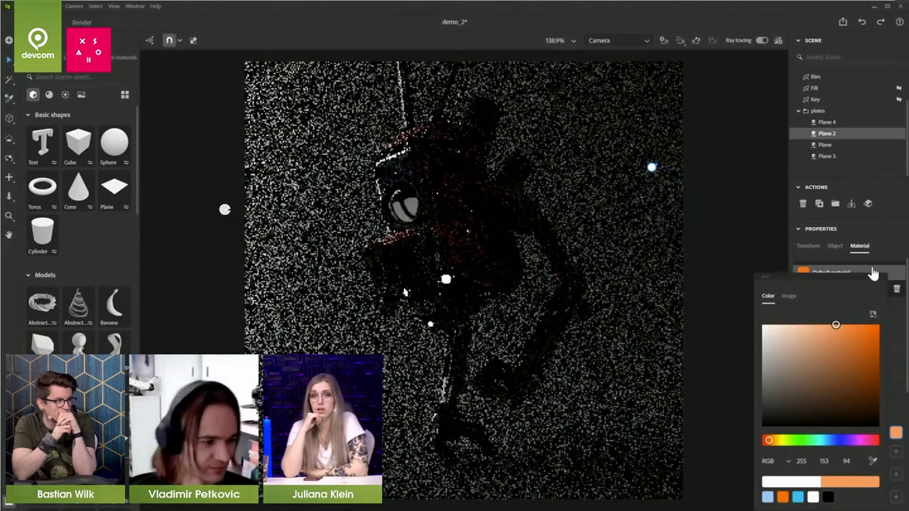
{"action": "left_click", "coordinate": [870, 274]}
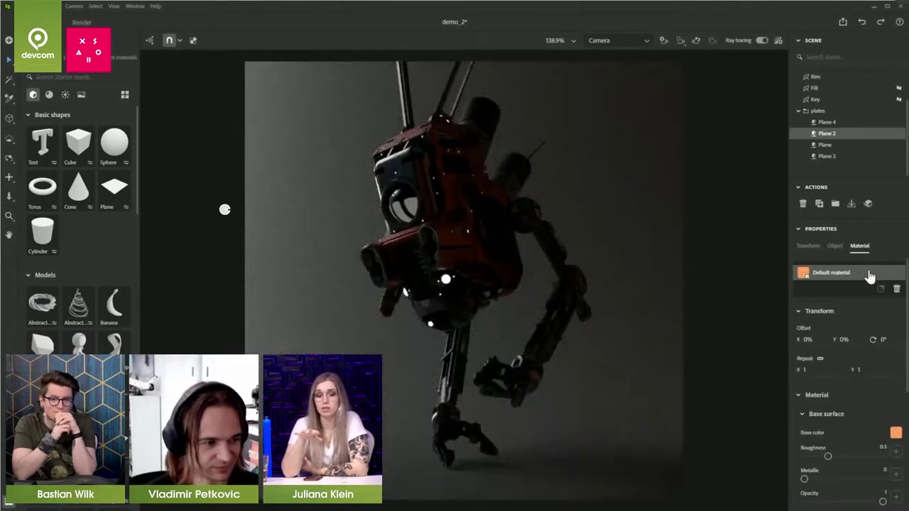
- Make Plane 2's material emissive with an emission intensity of 1.87
{"action": "scroll", "coordinate": [860, 376], "scroll_direction": "down", "scroll_amount": 5}
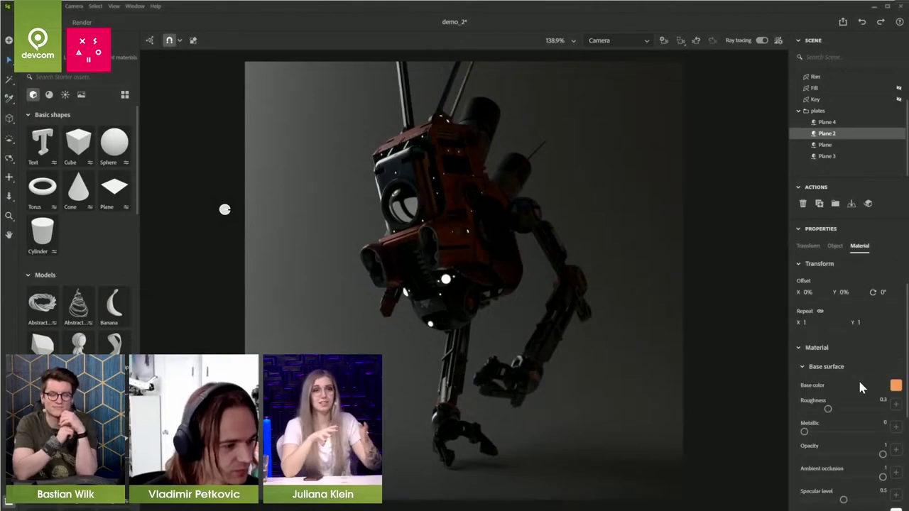
{"action": "left_click", "coordinate": [804, 446]}
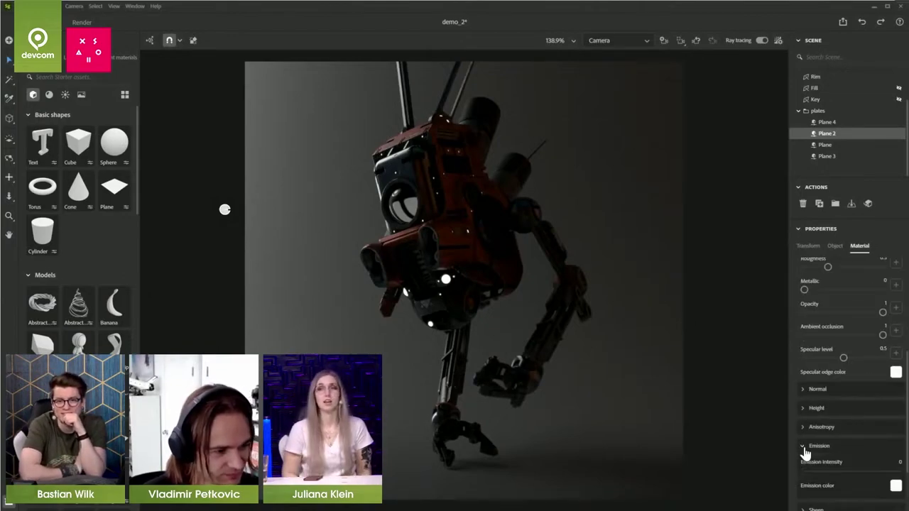
{"action": "mouse_move", "coordinate": [804, 470]}
{"action": "left_mouse_down"}
{"action": "mouse_move", "coordinate": [831, 471]}
{"action": "mouse_move", "coordinate": [821, 474]}
{"action": "left_mouse_up"}
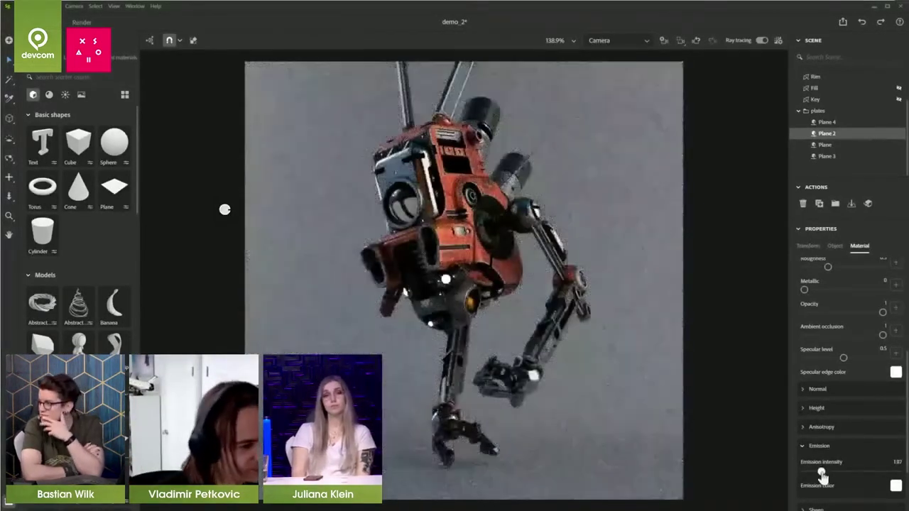
- Set the emission color of Plane 2's material to pale orange, RGB 255, 200, 168
{"action": "left_click", "coordinate": [896, 487]}
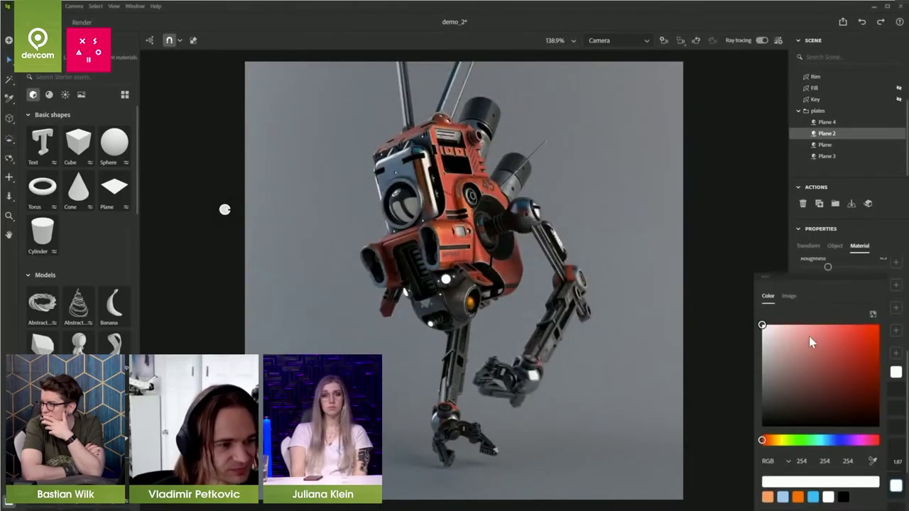
{"action": "left_click_drag", "start_coordinate": [772, 442], "coordinate": [770, 441]}
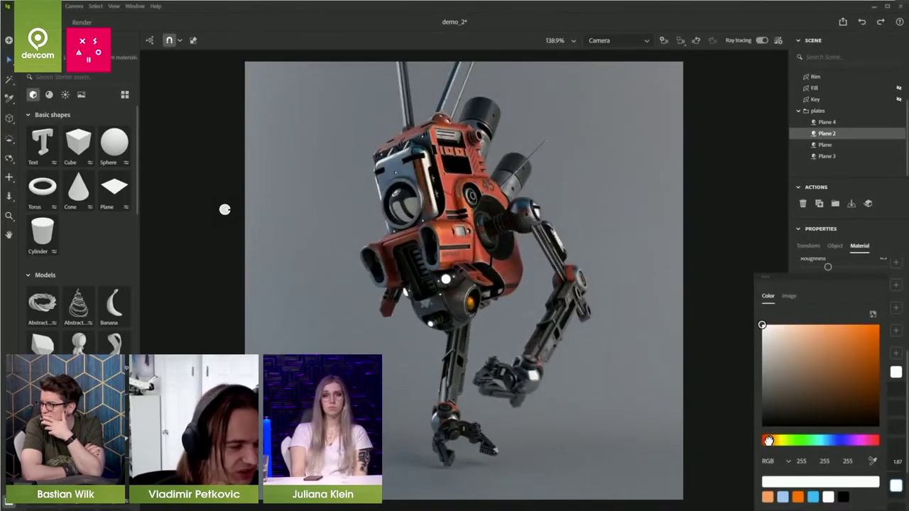
{"action": "left_click", "coordinate": [789, 326]}
{"action": "left_click_drag", "start_coordinate": [790, 324], "coordinate": [801, 321]}
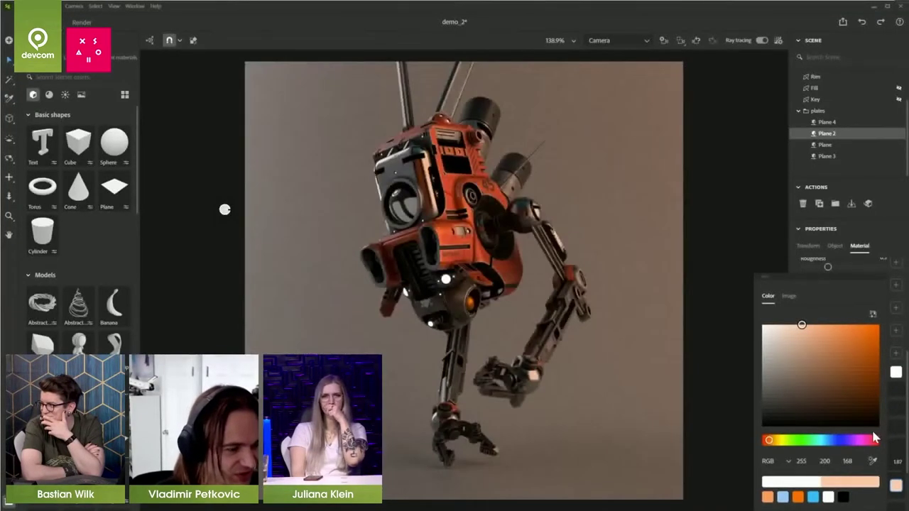
{"action": "left_click", "coordinate": [824, 135]}
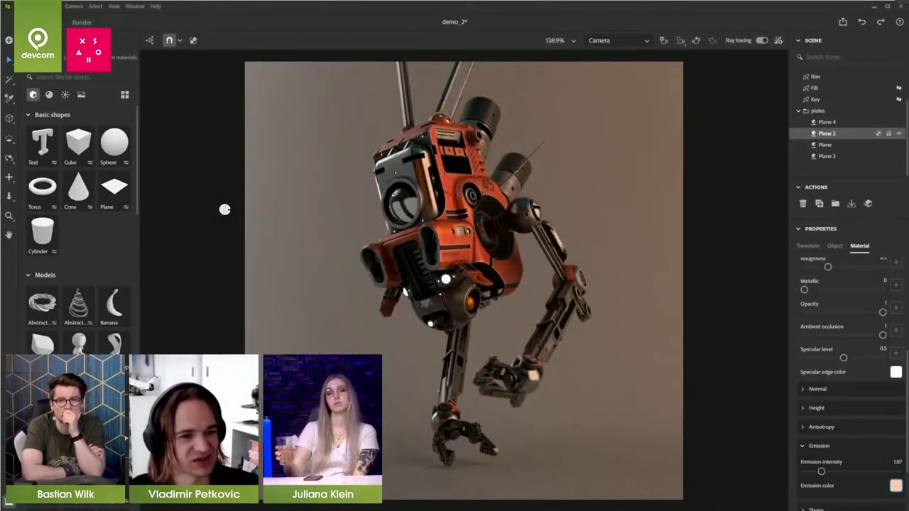
- Inspect the placement of the emissive Plane 2 around the drone with the viewport camera, then return to the scene camera
{"action": "scroll", "coordinate": [869, 126], "scroll_direction": "up", "scroll_amount": 2}
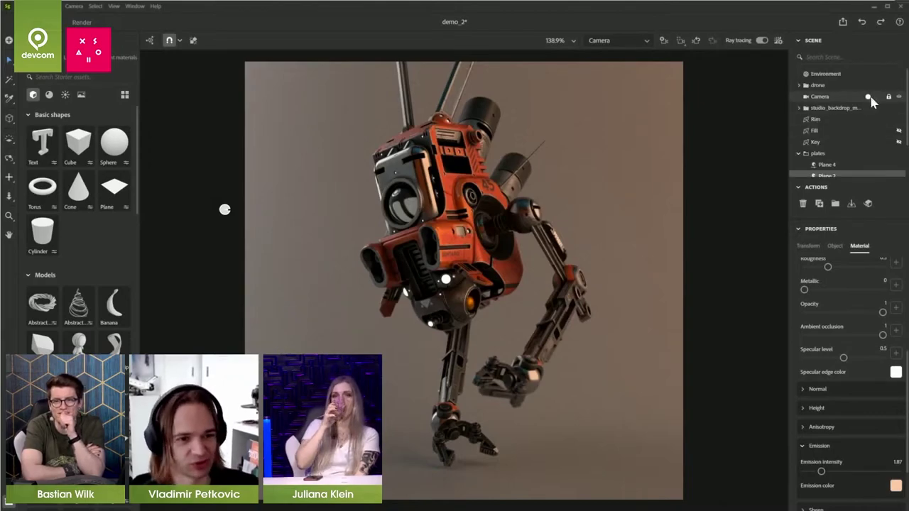
{"action": "left_click", "coordinate": [868, 96]}
{"action": "left_click_drag", "start_coordinate": [578, 346], "coordinate": [761, 343]}
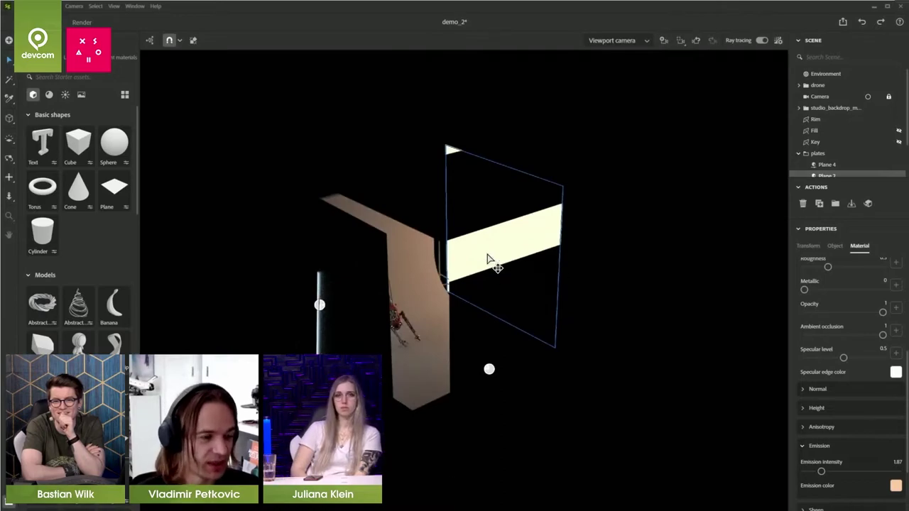
{"action": "left_click_drag", "start_coordinate": [562, 258], "coordinate": [433, 280]}
{"action": "middle_click_drag", "start_coordinate": [464, 277], "coordinate": [545, 273], "text": "alt"}
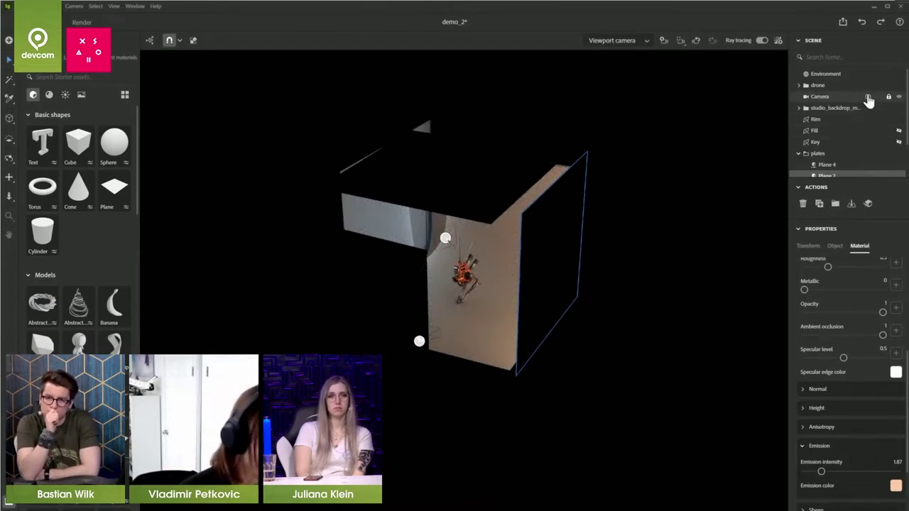
{"action": "left_click", "coordinate": [868, 98]}
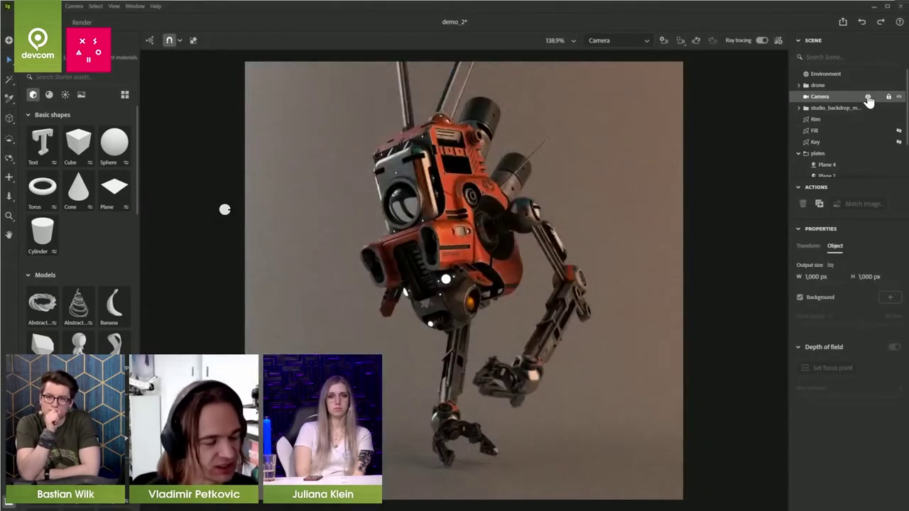
- Group the Rim, Fill and Key lights as area_lights and hide the group
{"action": "left_click", "coordinate": [815, 119]}
{"action": "left_click", "coordinate": [814, 144], "text": "shift"}
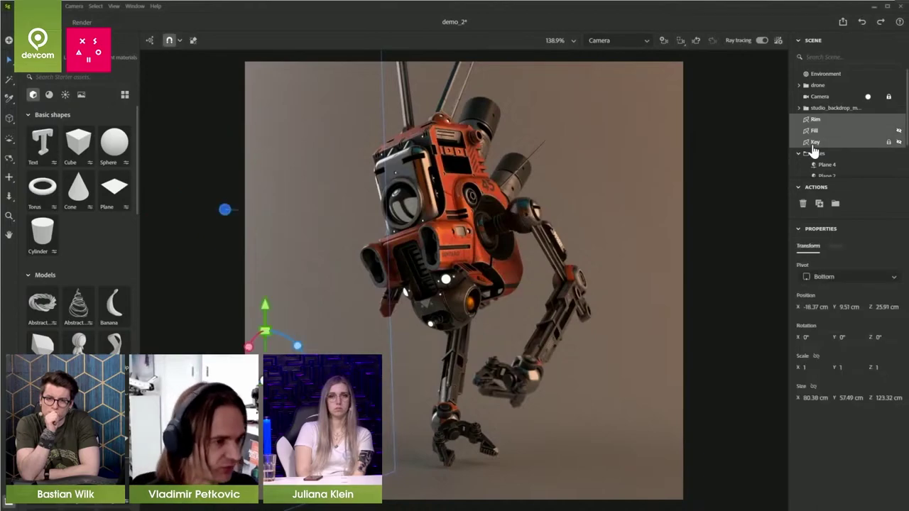
{"action": "key", "text": "ctrl+g"}
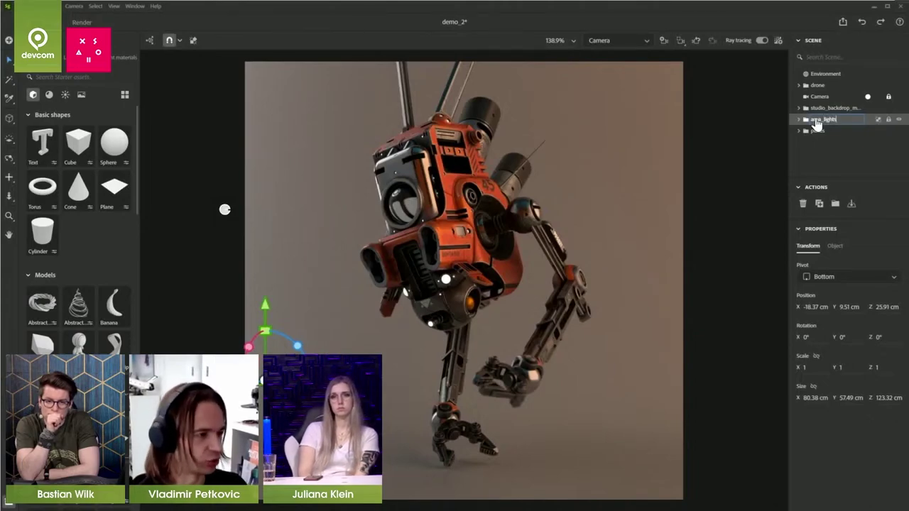
{"action": "key", "text": "Return"}
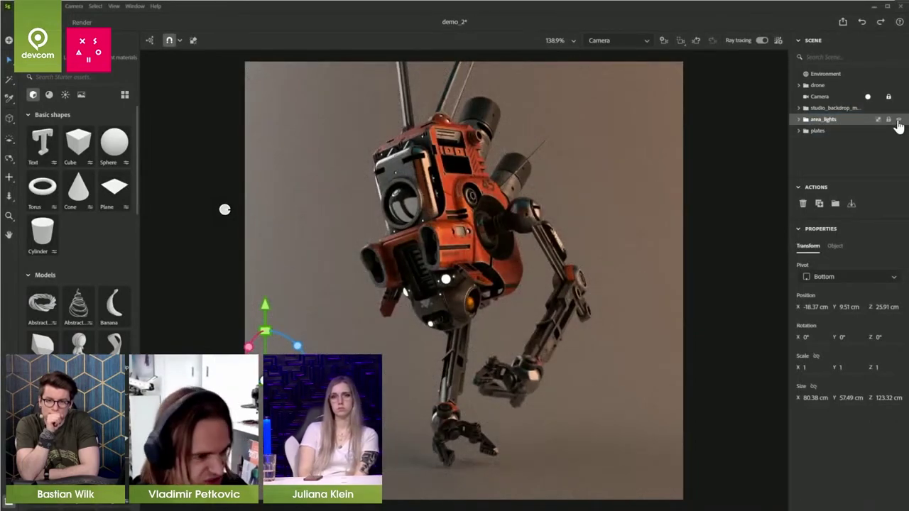
{"action": "left_click", "coordinate": [900, 120]}
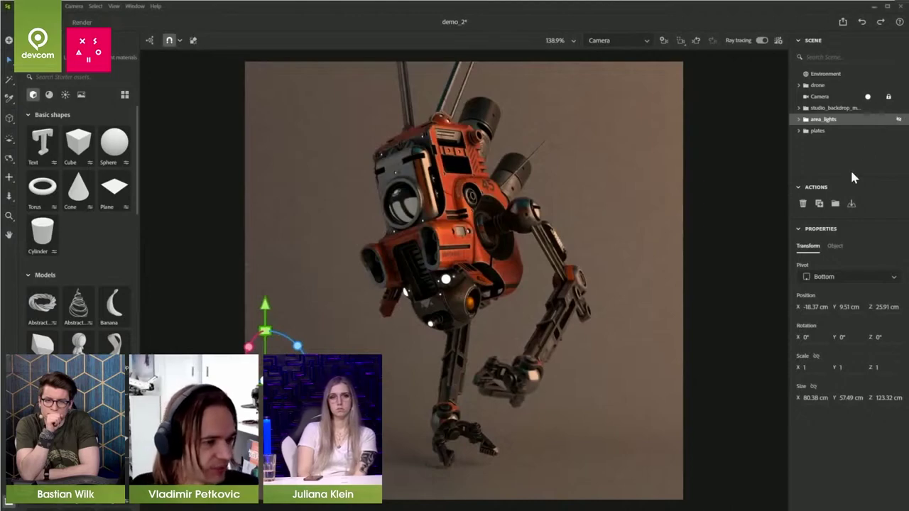
- Rename Plane 2 in the plates group as plane_right
{"action": "left_click", "coordinate": [798, 132]}
{"action": "scroll", "coordinate": [860, 119], "scroll_direction": "down", "scroll_amount": 1}
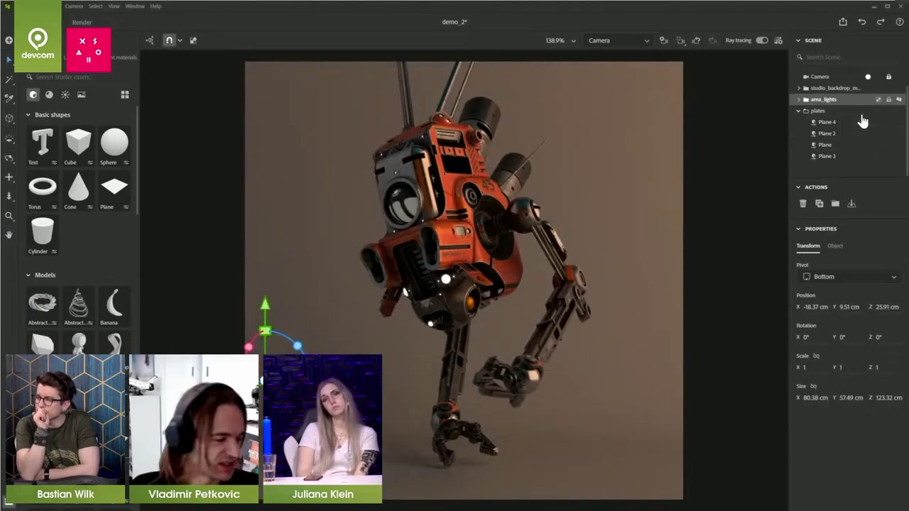
{"action": "left_click", "coordinate": [828, 134]}
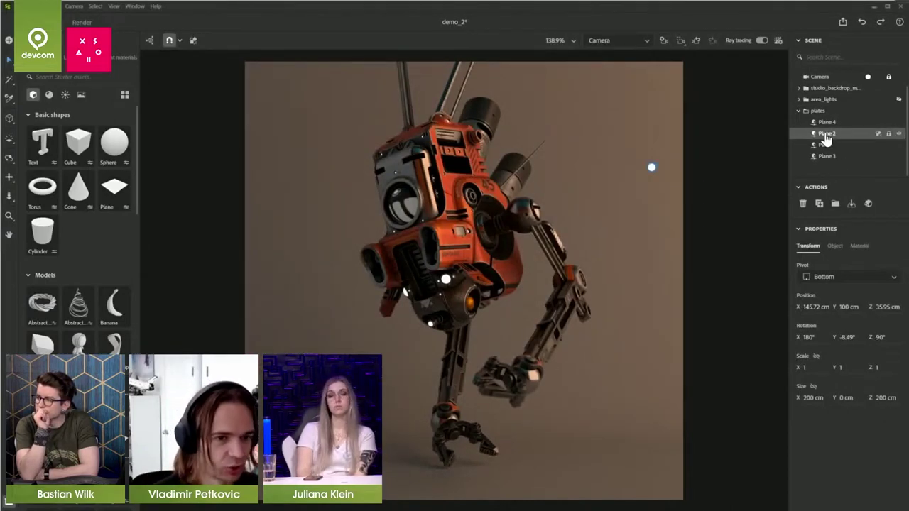
{"action": "double_click", "coordinate": [826, 134]}
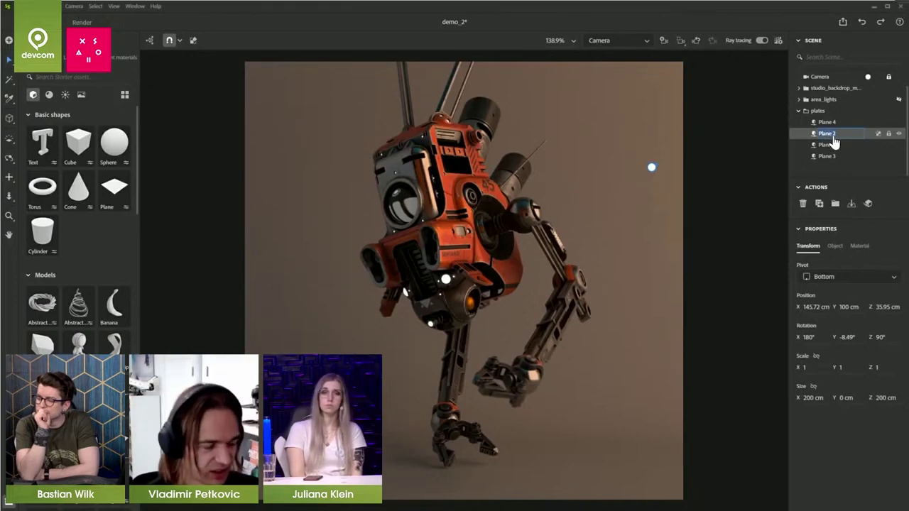
{"action": "type", "text": "pl"}
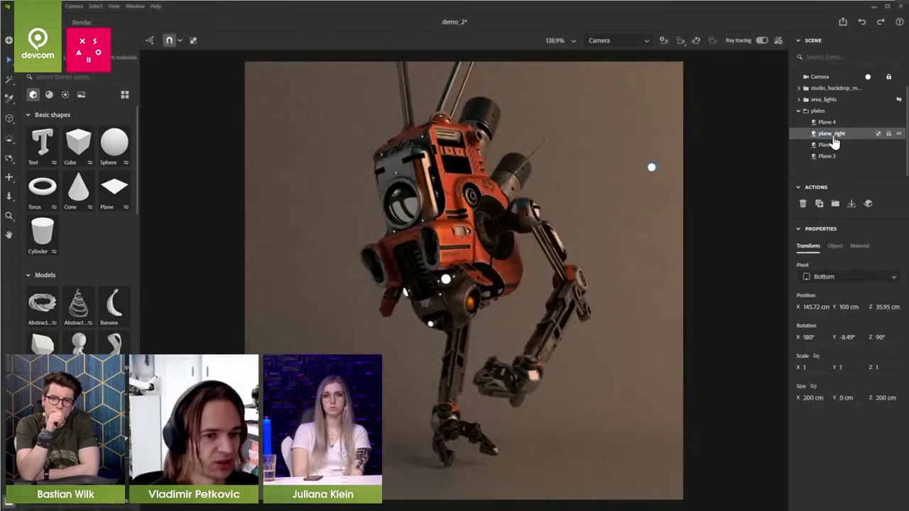
- Set the emission color of plane_right's material to a stronger orange, RGB 255, 160, 105
{"action": "left_click", "coordinate": [857, 247]}
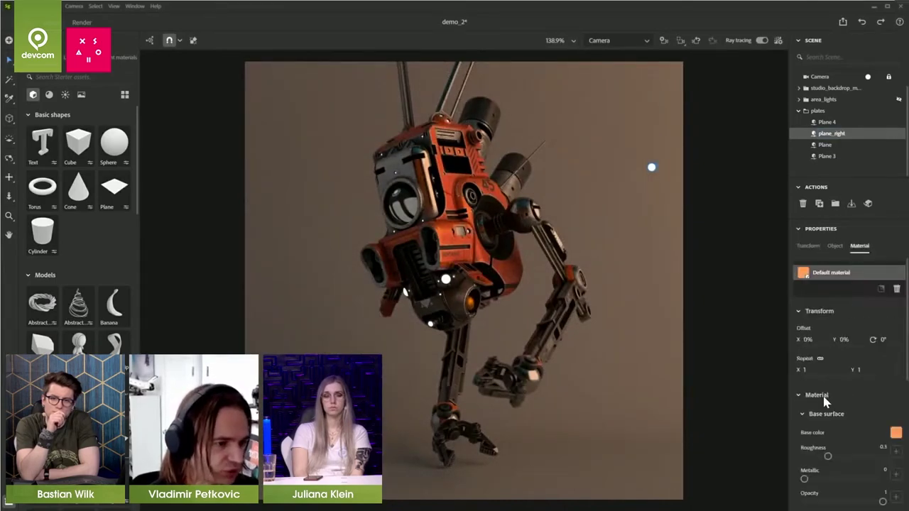
{"action": "scroll", "coordinate": [875, 439], "scroll_direction": "down", "scroll_amount": 5}
{"action": "scroll", "coordinate": [865, 455], "scroll_direction": "down", "scroll_amount": 2}
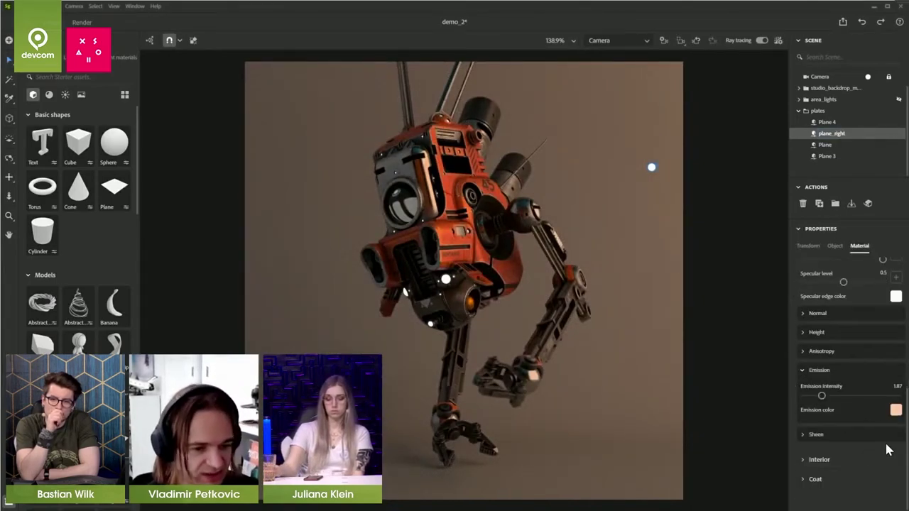
{"action": "left_click", "coordinate": [895, 411]}
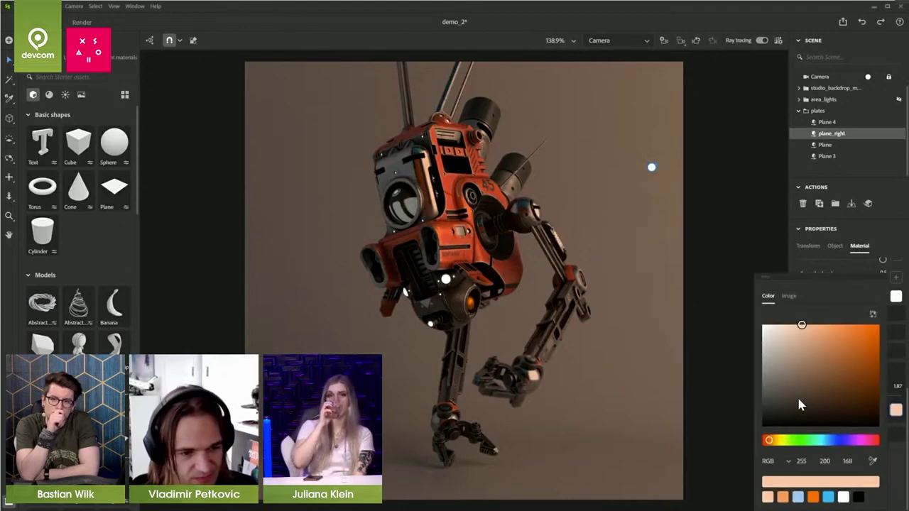
{"action": "left_click_drag", "start_coordinate": [820, 331], "coordinate": [831, 324]}
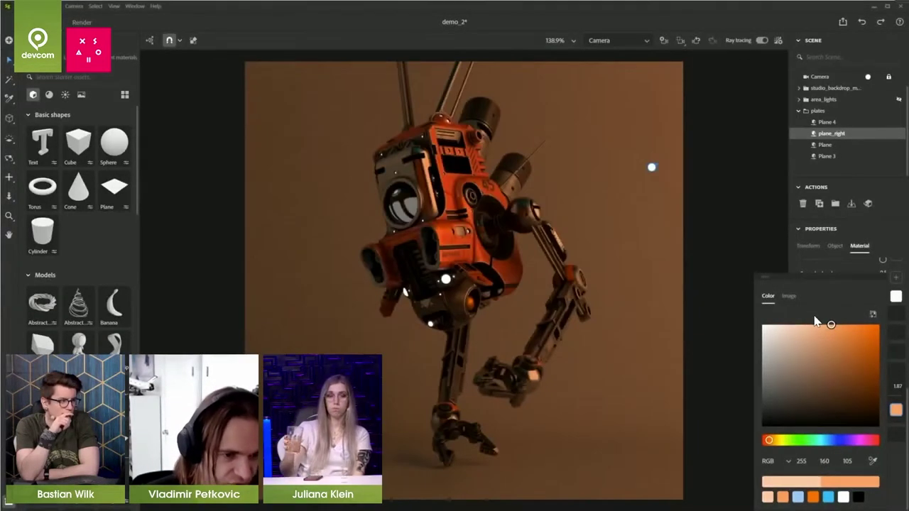
- Rename Plane 4 in the plates group as plane_top and set its material's emission intensity to 3.54
{"action": "left_click", "coordinate": [827, 128]}
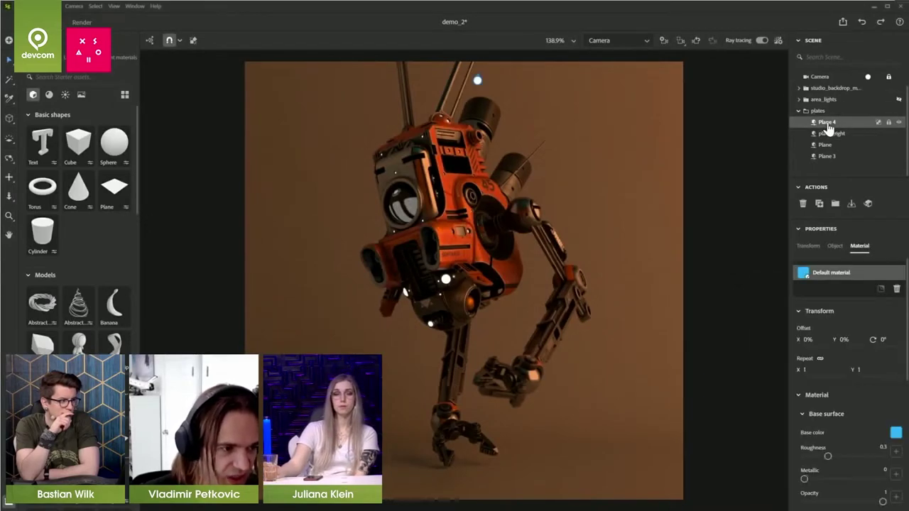
{"action": "double_click", "coordinate": [828, 122]}
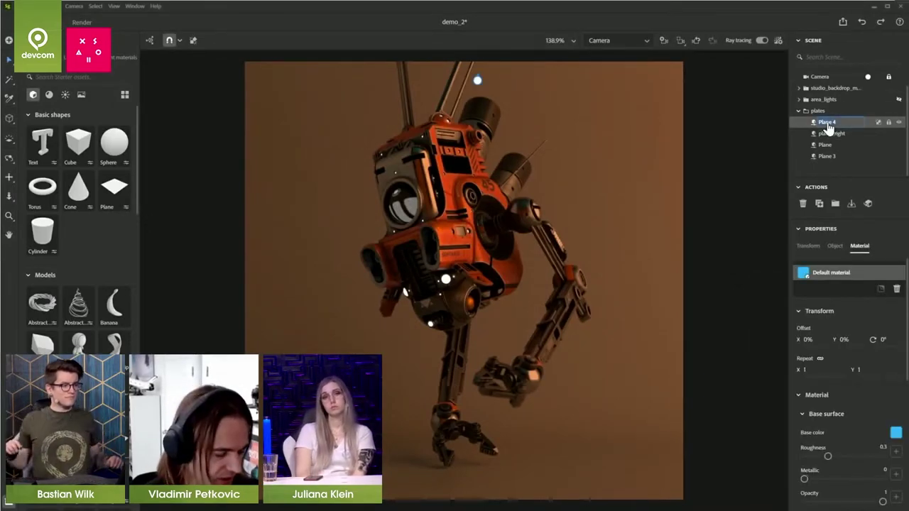
{"action": "type", "text": "plane_top"}
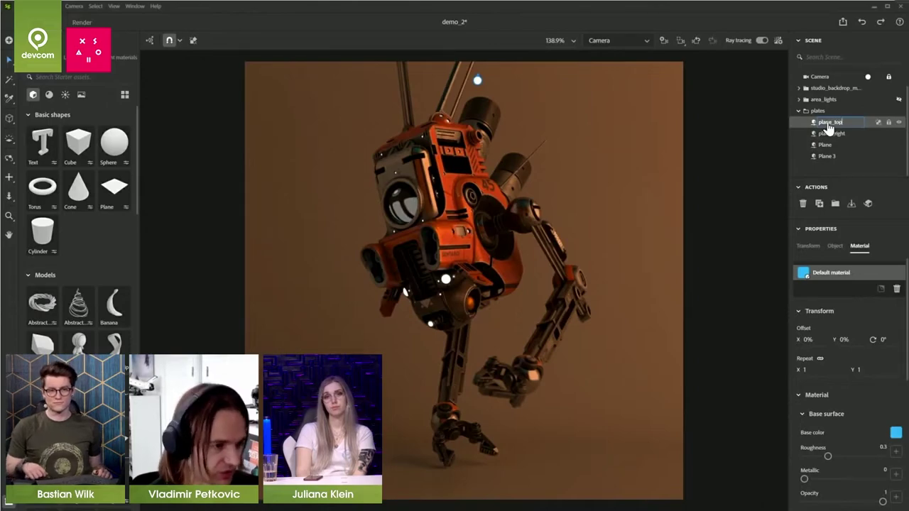
{"action": "key", "text": "Return"}
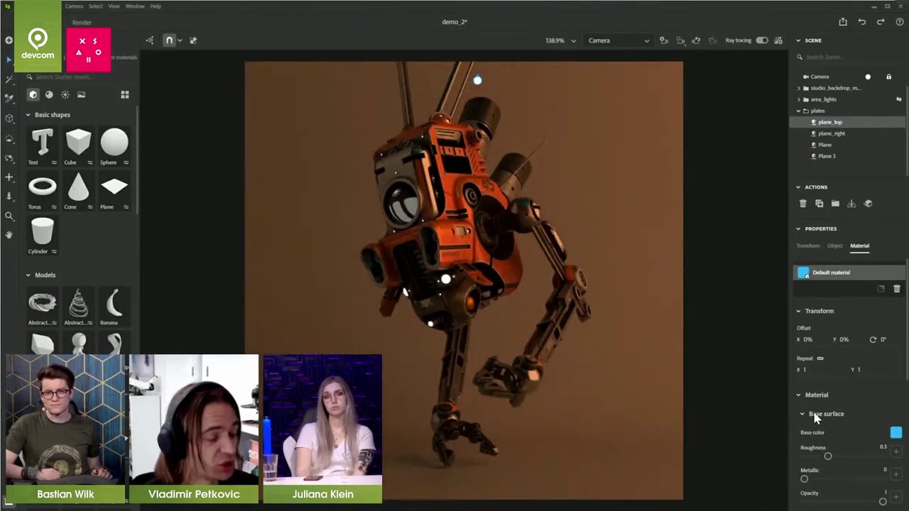
{"action": "scroll", "coordinate": [822, 424], "scroll_direction": "down", "scroll_amount": 6}
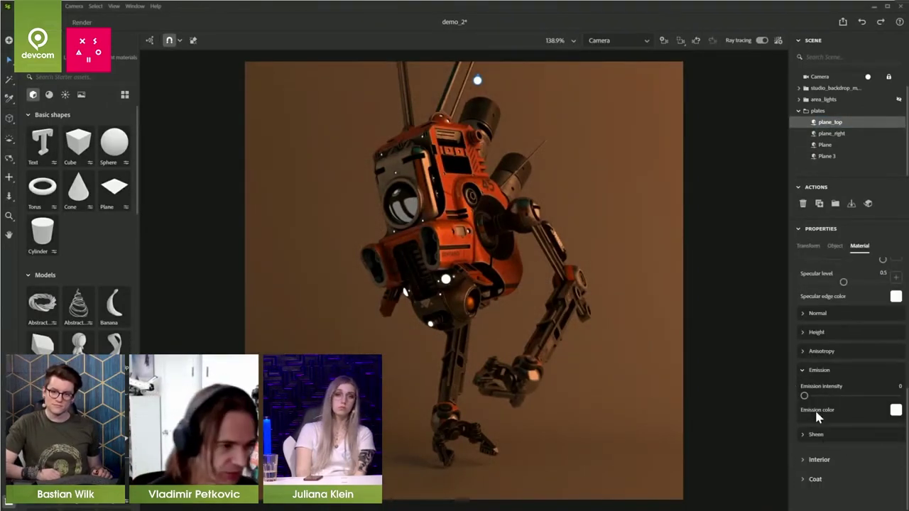
{"action": "left_click_drag", "start_coordinate": [805, 397], "coordinate": [837, 395]}
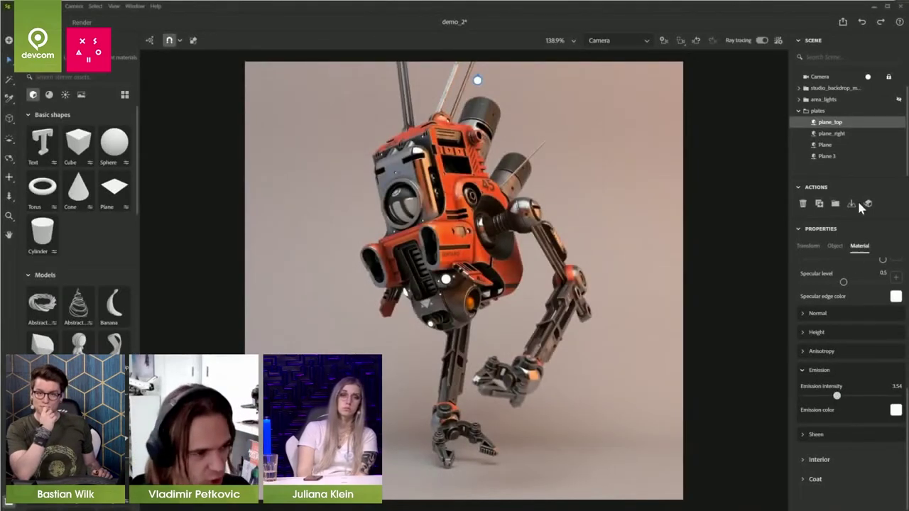
- Hide plane_top and plane_right, and rename the object called Plane in the plates group as plane_left
{"action": "left_click", "coordinate": [899, 123]}
{"action": "left_click", "coordinate": [899, 134]}
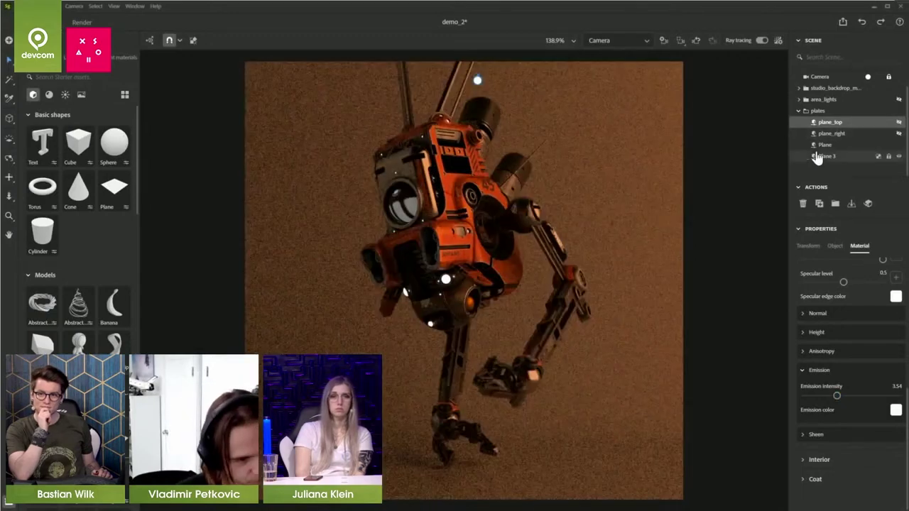
{"action": "left_click", "coordinate": [825, 147]}
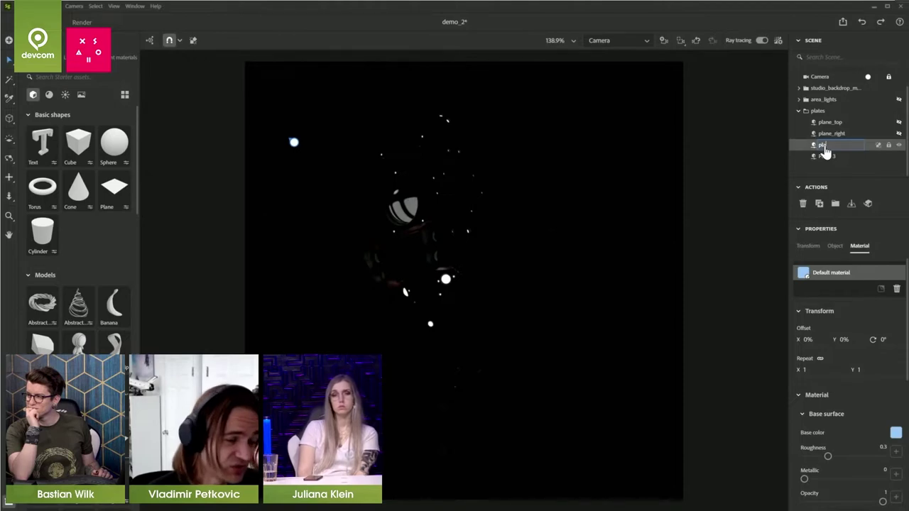
{"action": "type", "text": "eft"}
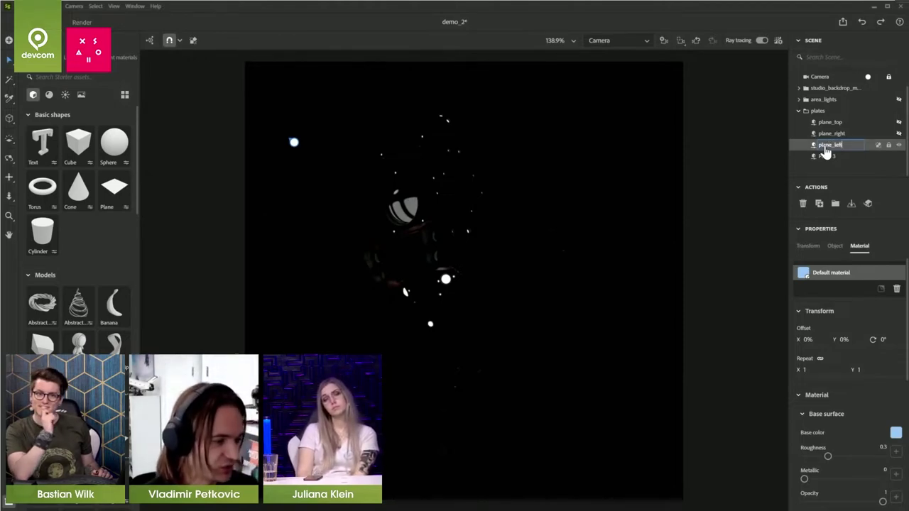
{"action": "key", "text": "Return"}
- Set the emission intensity of plane_left's material to 1.36 and its emission color to light blue, RGB 128, 191, 250
{"action": "scroll", "coordinate": [827, 419], "scroll_direction": "down", "scroll_amount": 5}
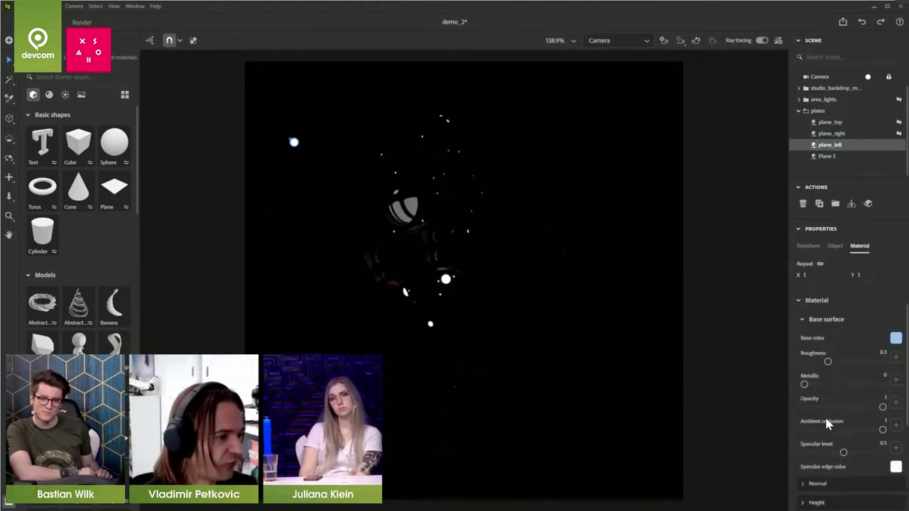
{"action": "left_click_drag", "start_coordinate": [804, 423], "coordinate": [825, 423]}
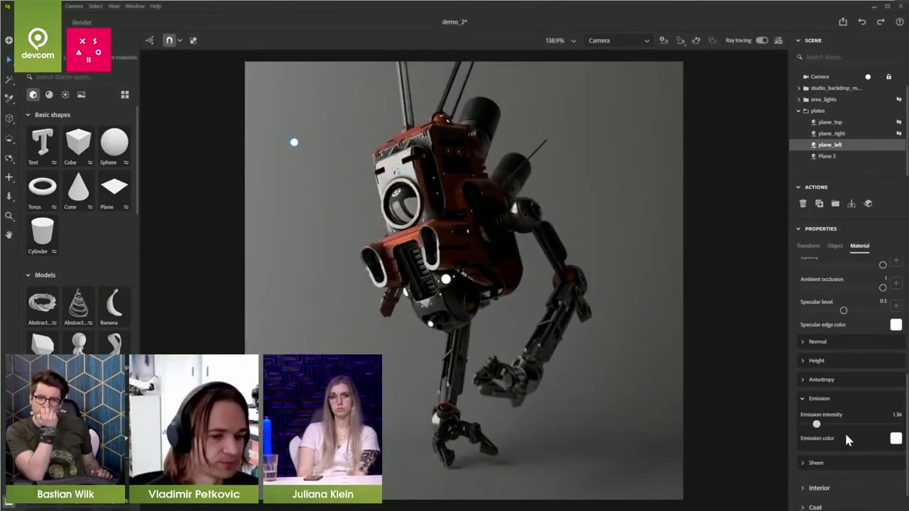
{"action": "left_click", "coordinate": [896, 440]}
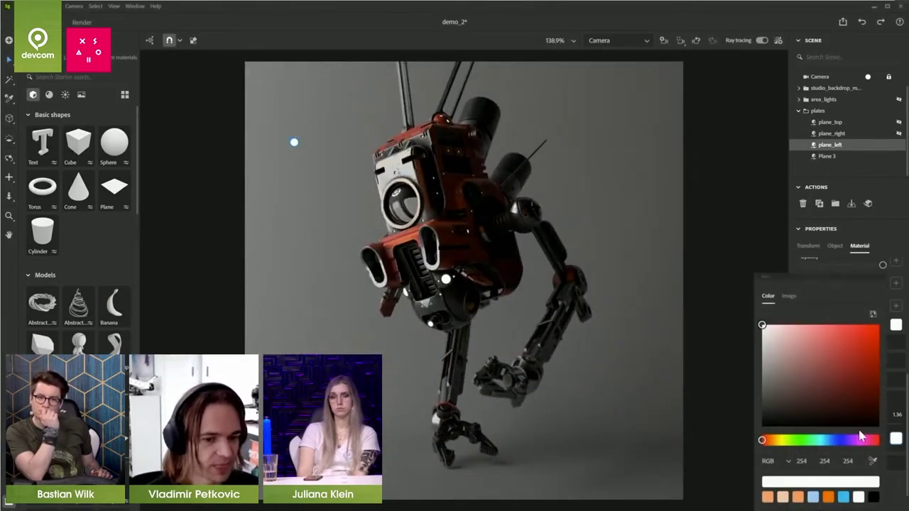
{"action": "left_click", "coordinate": [816, 441]}
{"action": "left_click", "coordinate": [818, 327]}
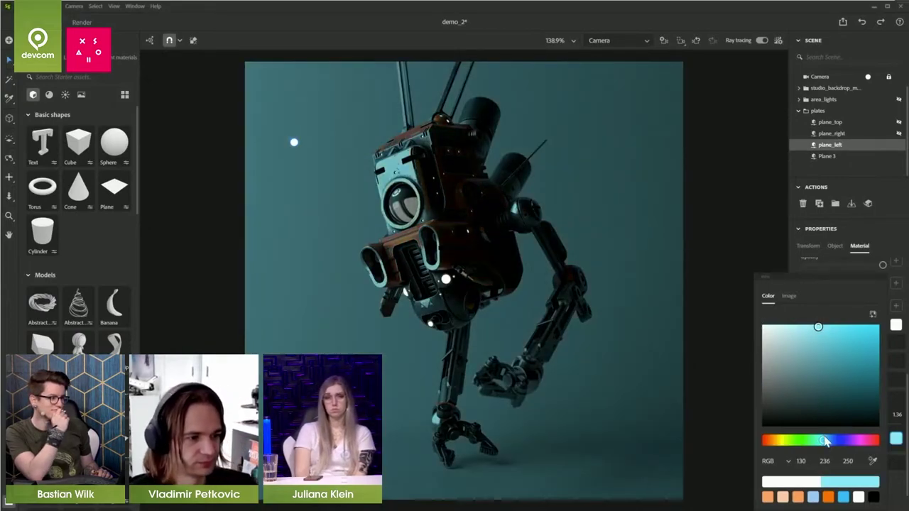
{"action": "left_click", "coordinate": [824, 441]}
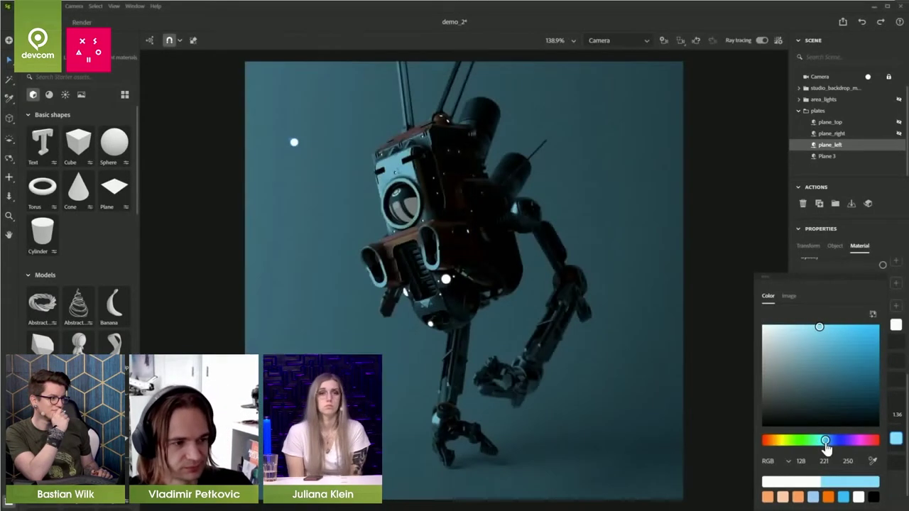
{"action": "left_click", "coordinate": [826, 441]}
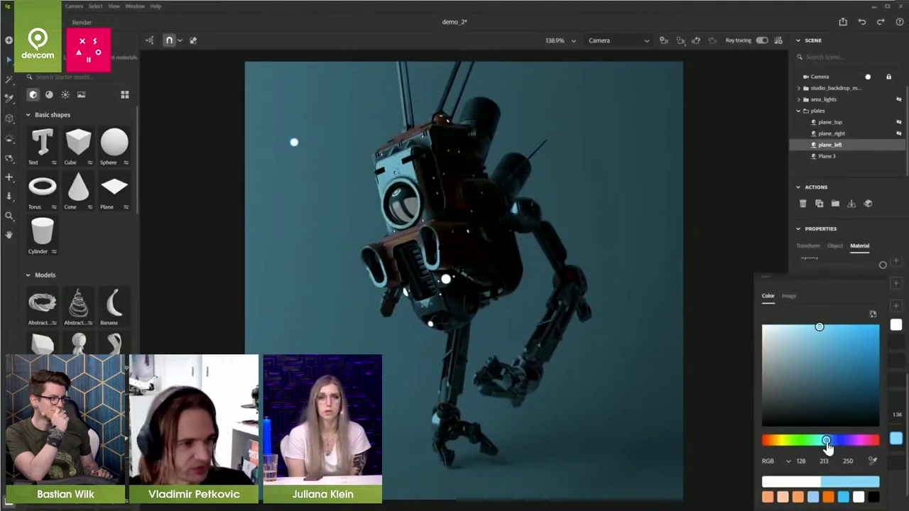
{"action": "left_click", "coordinate": [831, 441]}
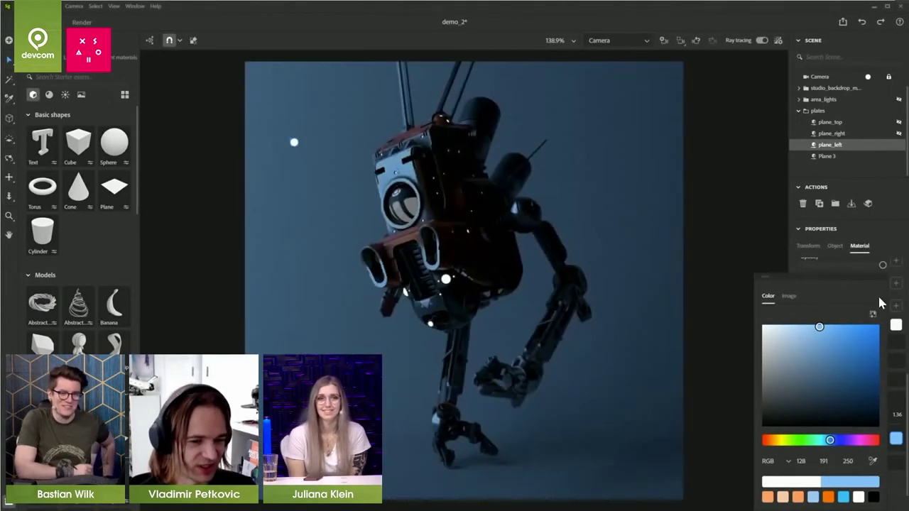
{"action": "left_click", "coordinate": [826, 148]}
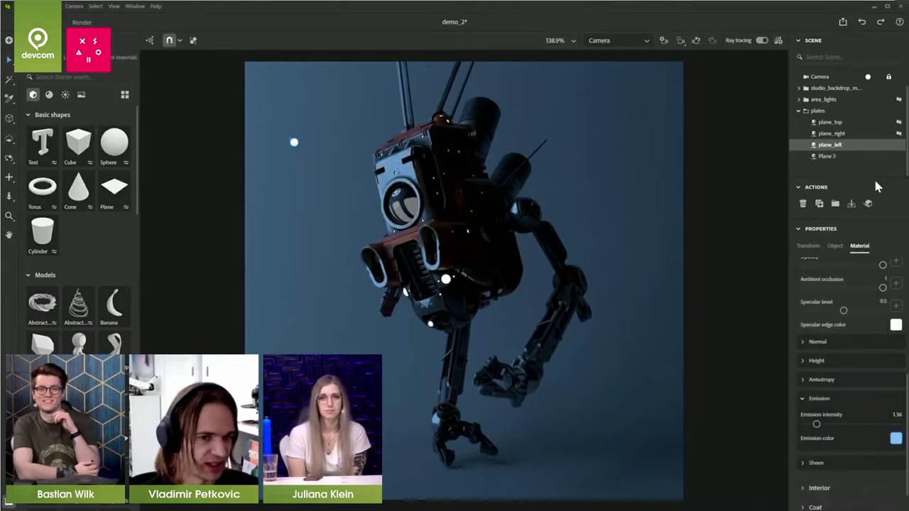
- Rename Plane 3 in the plates group as plane_front and set its material's emission intensity to 1.87
{"action": "left_click", "coordinate": [828, 157]}
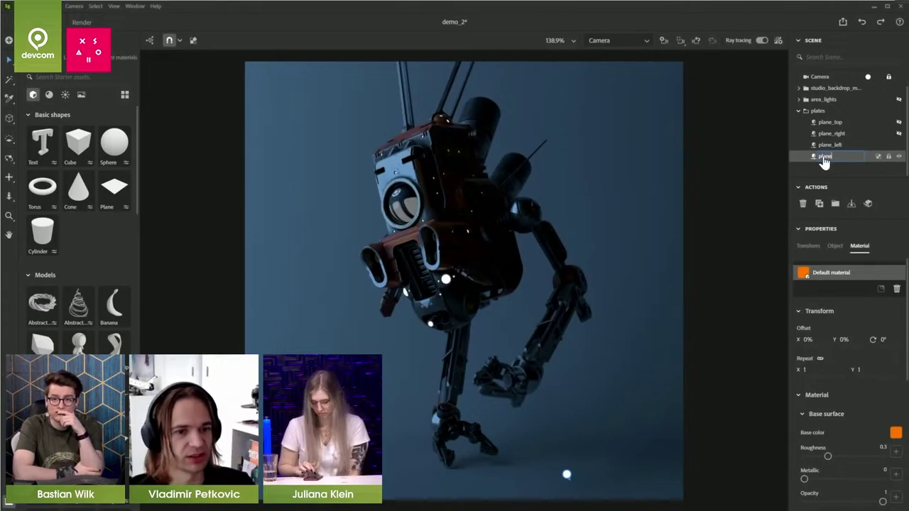
{"action": "type", "text": "plane_front"}
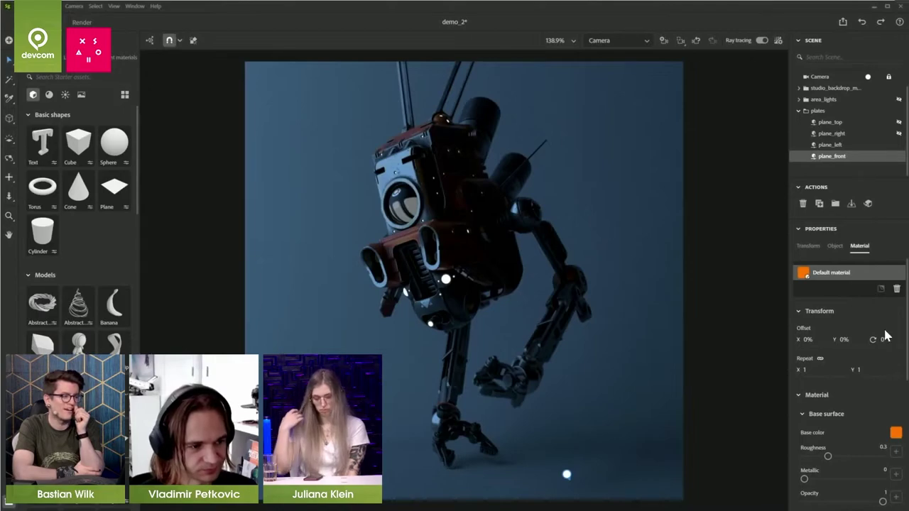
{"action": "scroll", "coordinate": [852, 420], "scroll_direction": "down", "scroll_amount": 3}
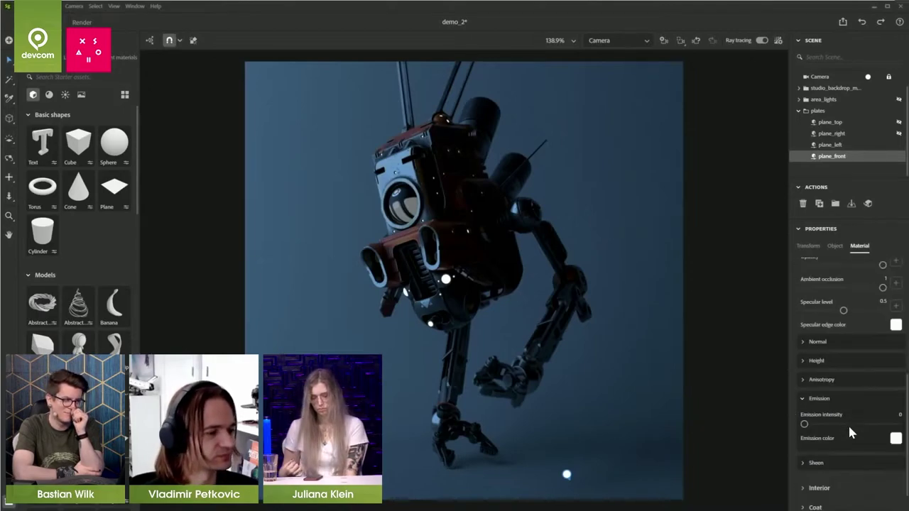
{"action": "left_click_drag", "start_coordinate": [805, 426], "coordinate": [828, 425]}
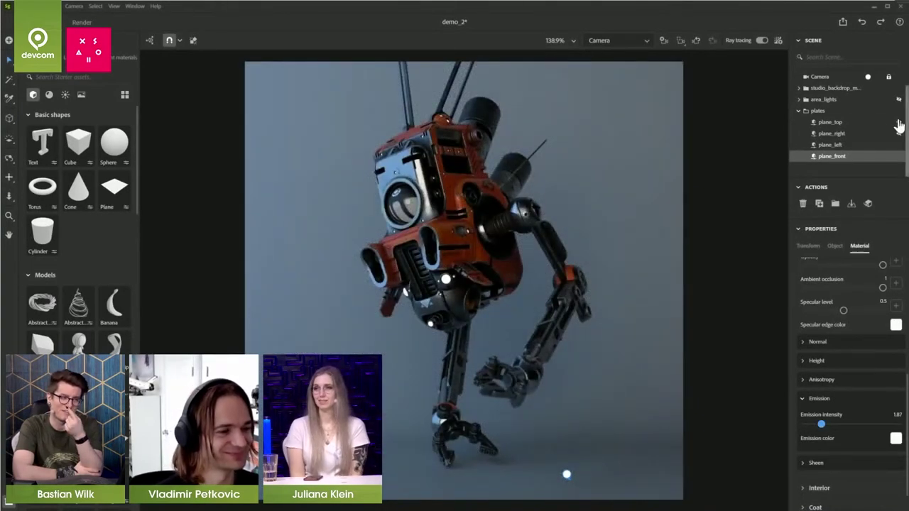
- Show plane_top and plane_right to light the drone with all four emissive planes together
{"action": "left_click", "coordinate": [898, 122]}
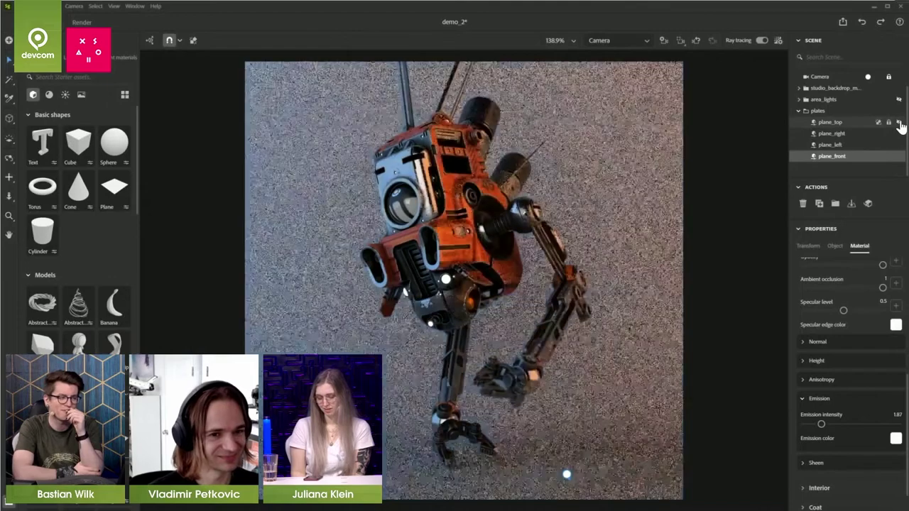
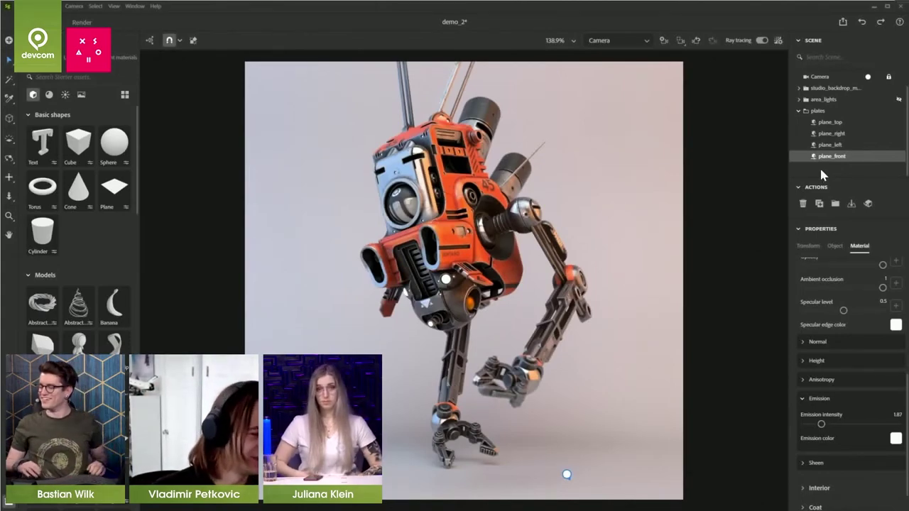
{"action": "left_click", "coordinate": [799, 112]}
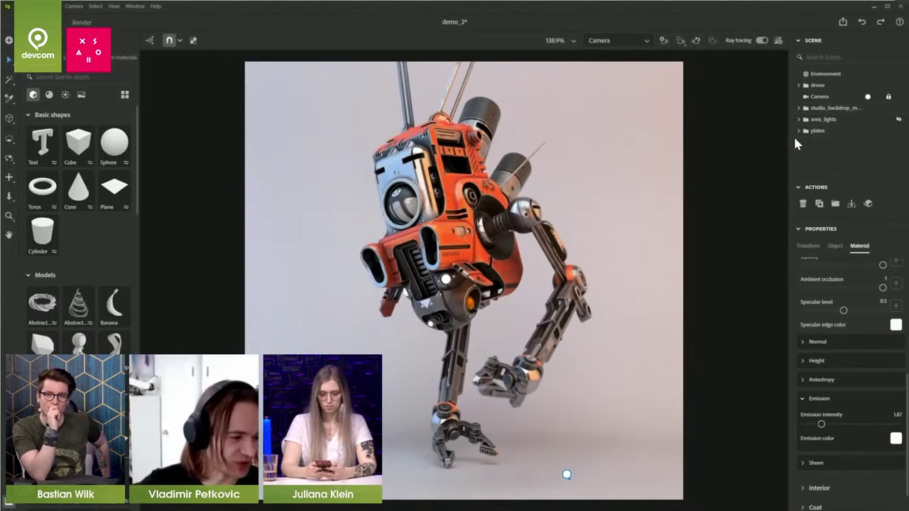
{"action": "left_click", "coordinate": [799, 131]}
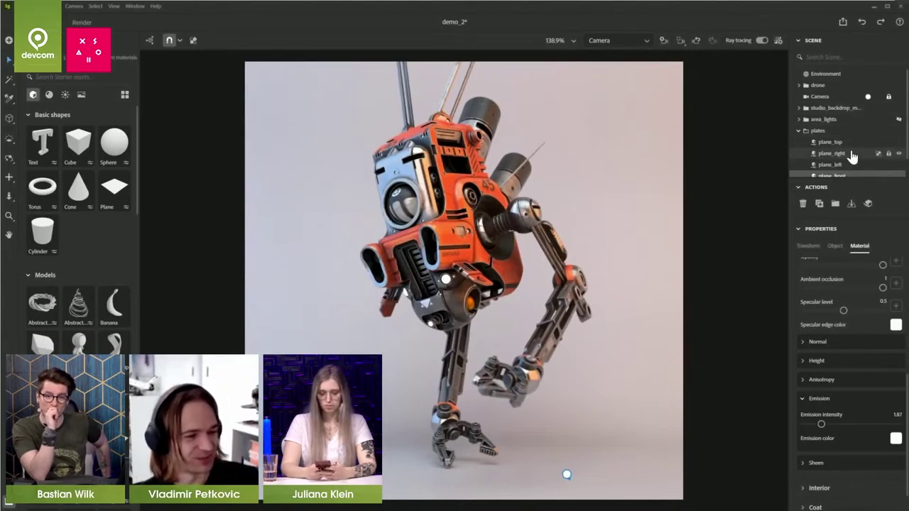
- Hide plane_front, plane_top and plane_right so only plane_left emits light, and switch to the viewport camera
{"action": "scroll", "coordinate": [863, 160], "scroll_direction": "down", "scroll_amount": 1}
{"action": "left_click", "coordinate": [899, 155]}
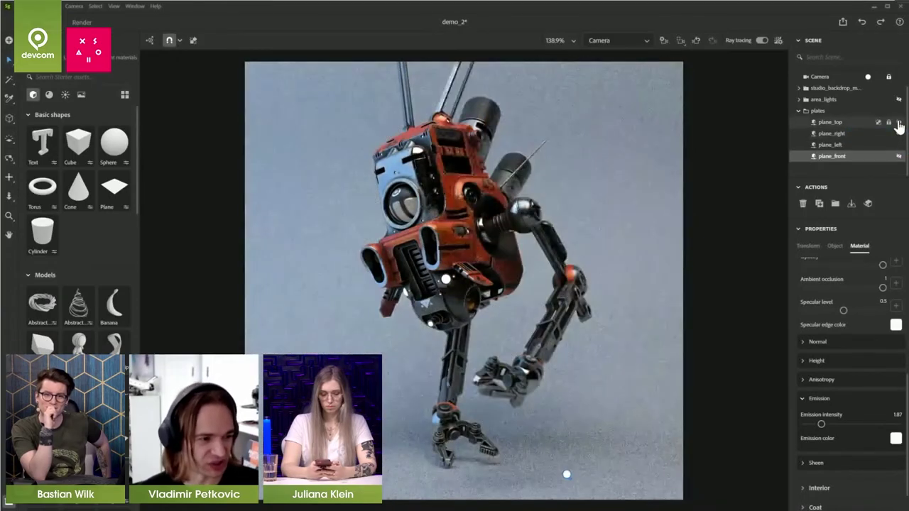
{"action": "left_click", "coordinate": [899, 123]}
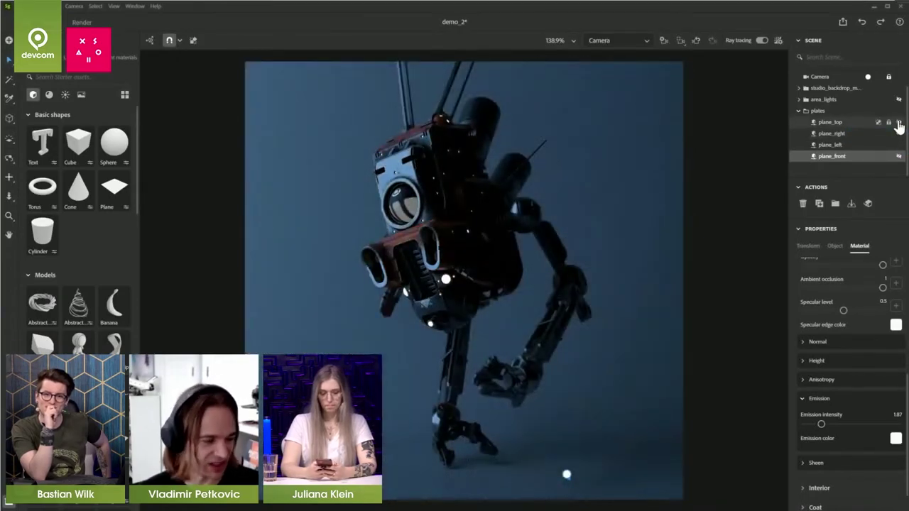
{"action": "left_click", "coordinate": [868, 76]}
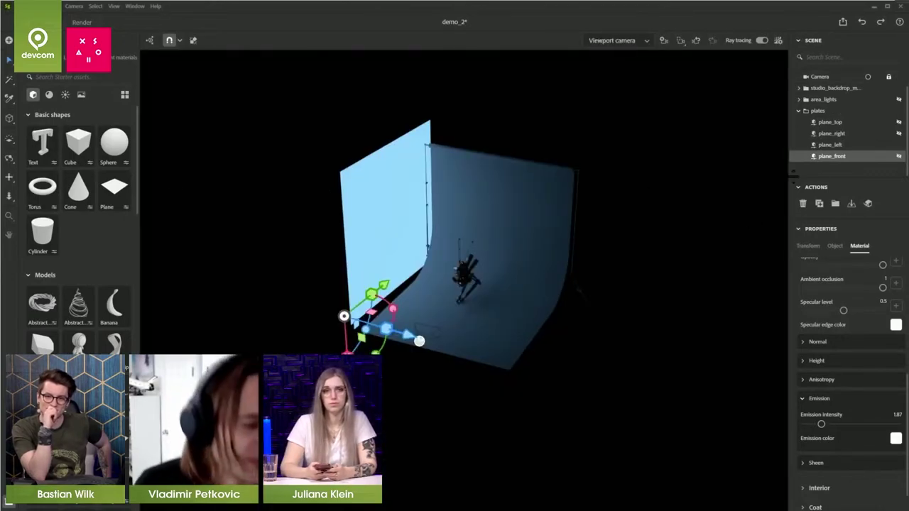
- Apply a diagonal stripe pattern image from the starter assets to the emission color of plane_left's material
{"action": "left_click", "coordinate": [829, 145]}
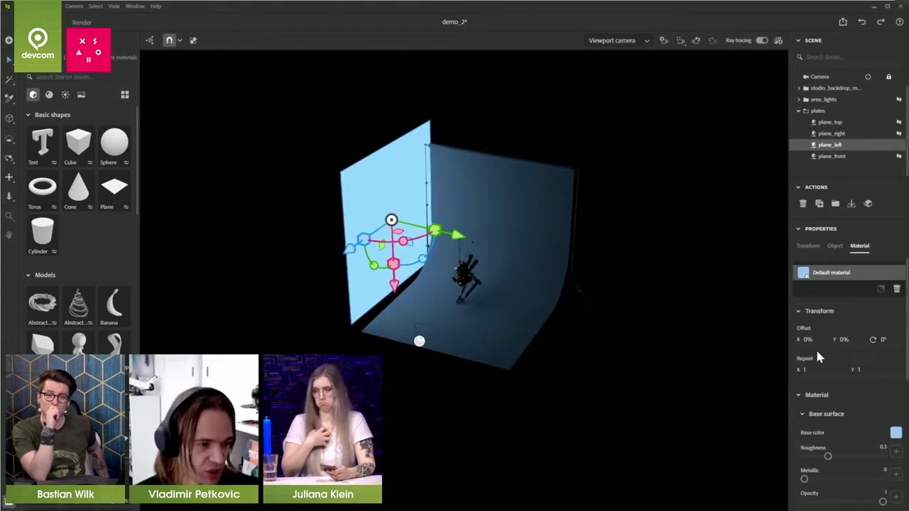
{"action": "scroll", "coordinate": [816, 352], "scroll_direction": "down", "scroll_amount": 2}
{"action": "scroll", "coordinate": [835, 351], "scroll_direction": "down", "scroll_amount": 3}
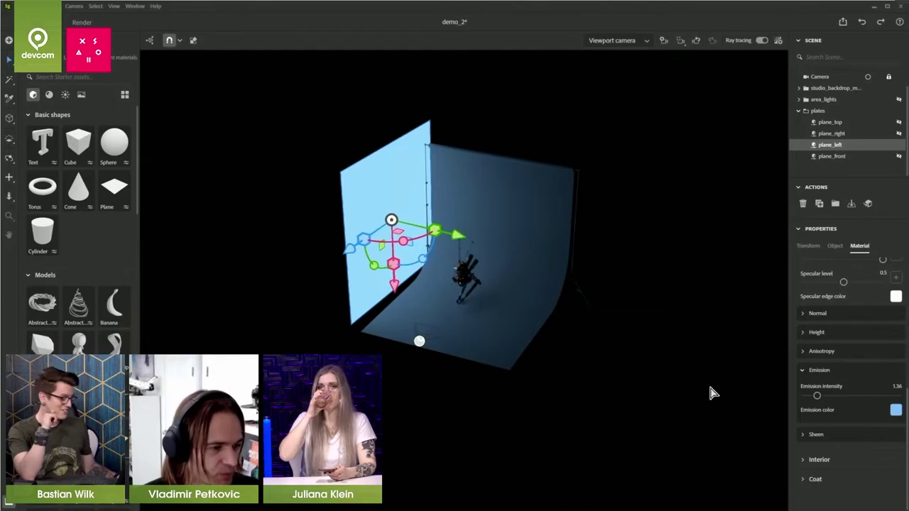
{"action": "left_click", "coordinate": [81, 95]}
{"action": "scroll", "coordinate": [84, 185], "scroll_direction": "down", "scroll_amount": 10}
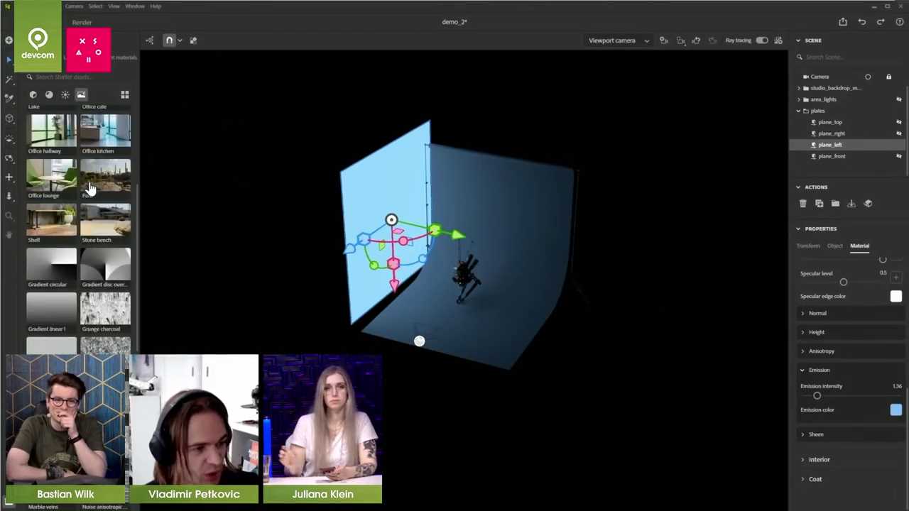
{"action": "scroll", "coordinate": [81, 204], "scroll_direction": "down", "scroll_amount": 3}
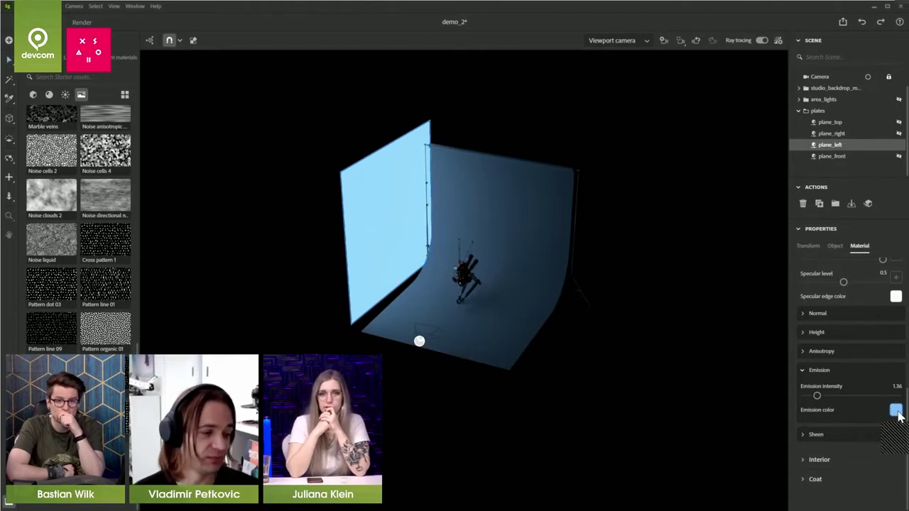
{"action": "left_click_drag", "start_coordinate": [898, 413], "coordinate": [898, 413]}
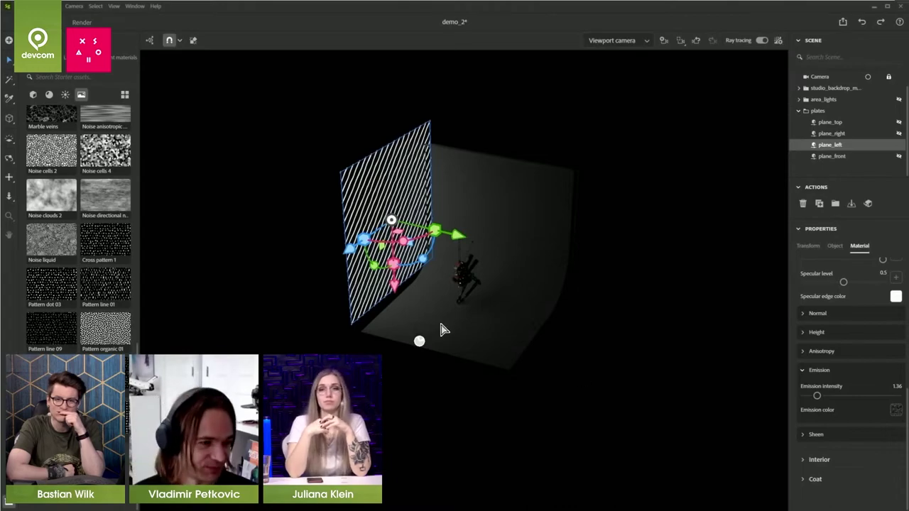
- Set the repeat of plane_left's emission image to 0.1 in X and Y, and view the drone through the scene Camera
{"action": "left_click", "coordinate": [897, 412]}
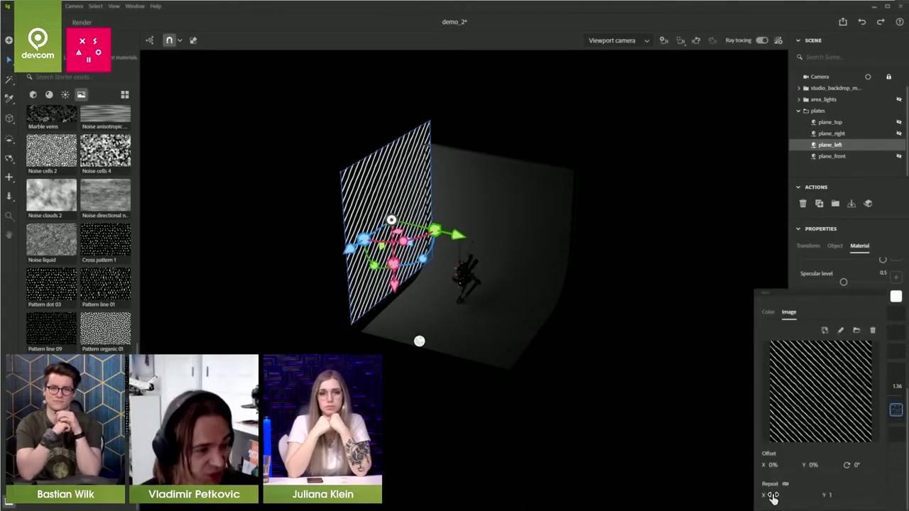
{"action": "left_click_drag", "start_coordinate": [772, 495], "coordinate": [772, 495]}
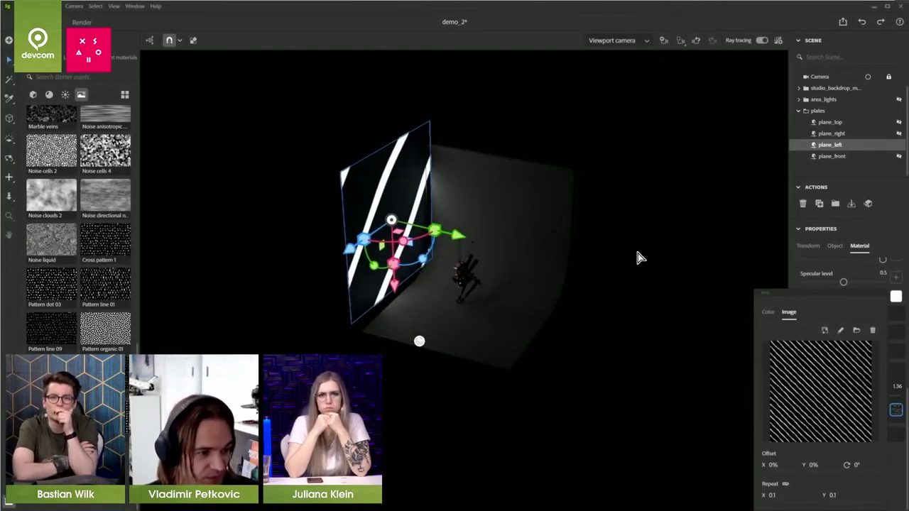
{"action": "left_click", "coordinate": [867, 76]}
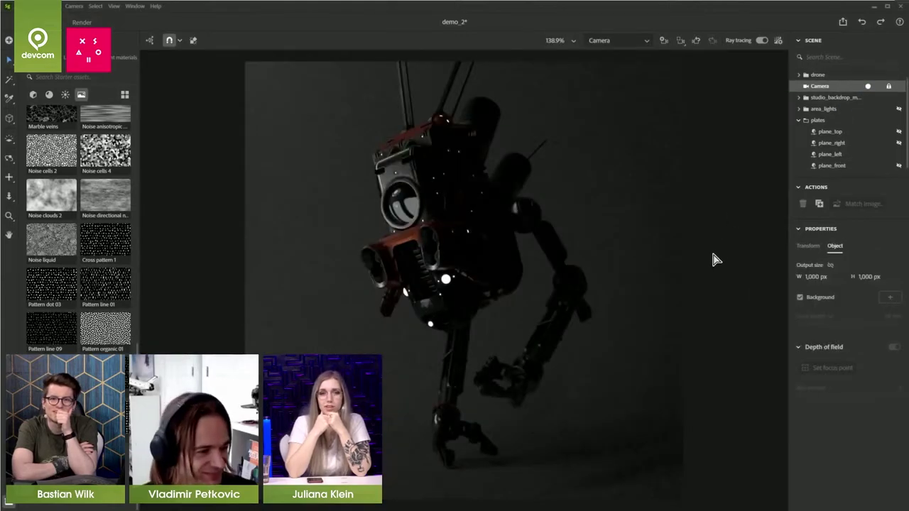
{"action": "left_click", "coordinate": [738, 323]}
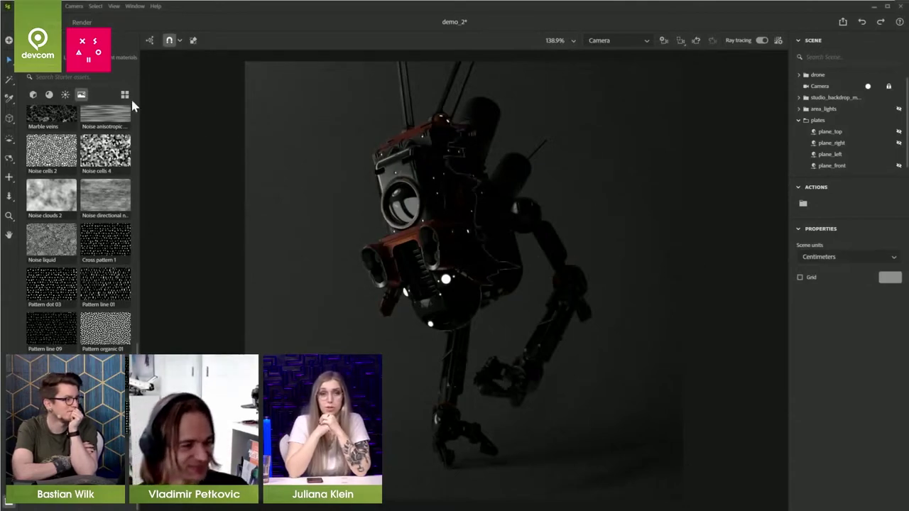
- Place a basic sphere on the backdrop in front of the drone and give it the Metal material
{"action": "left_click", "coordinate": [32, 95]}
{"action": "scroll", "coordinate": [73, 217], "scroll_direction": "up", "scroll_amount": 10}
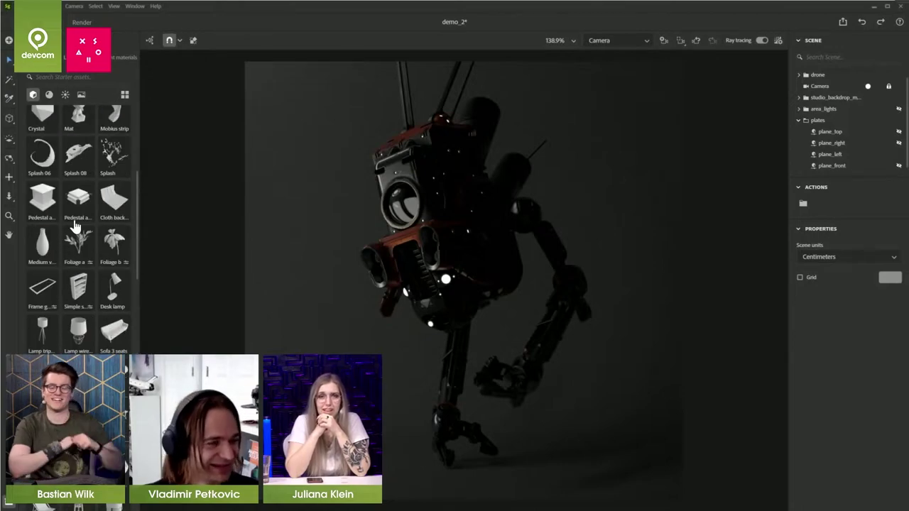
{"action": "mouse_move", "coordinate": [119, 153]}
{"action": "left_mouse_down"}
{"action": "mouse_move", "coordinate": [696, 433]}
{"action": "mouse_move", "coordinate": [402, 447]}
{"action": "mouse_move", "coordinate": [402, 487]}
{"action": "mouse_move", "coordinate": [398, 468]}
{"action": "left_mouse_up"}
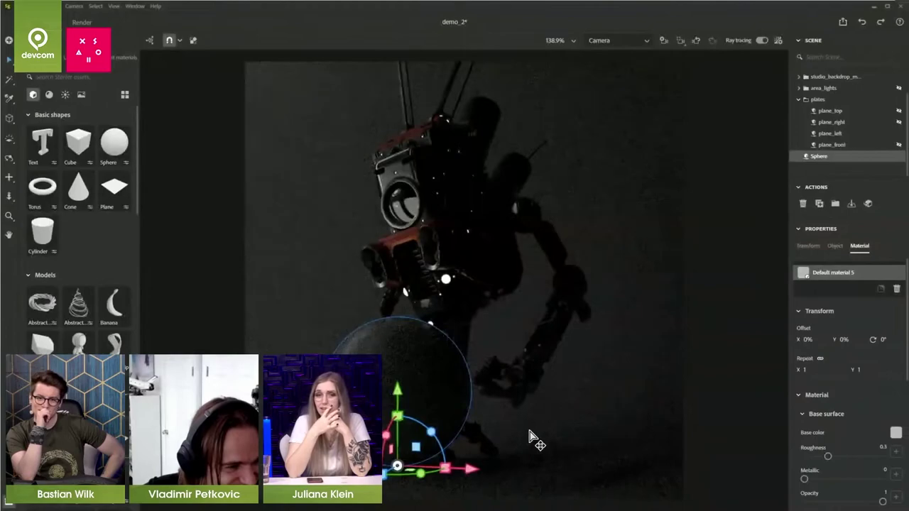
{"action": "left_click", "coordinate": [49, 94]}
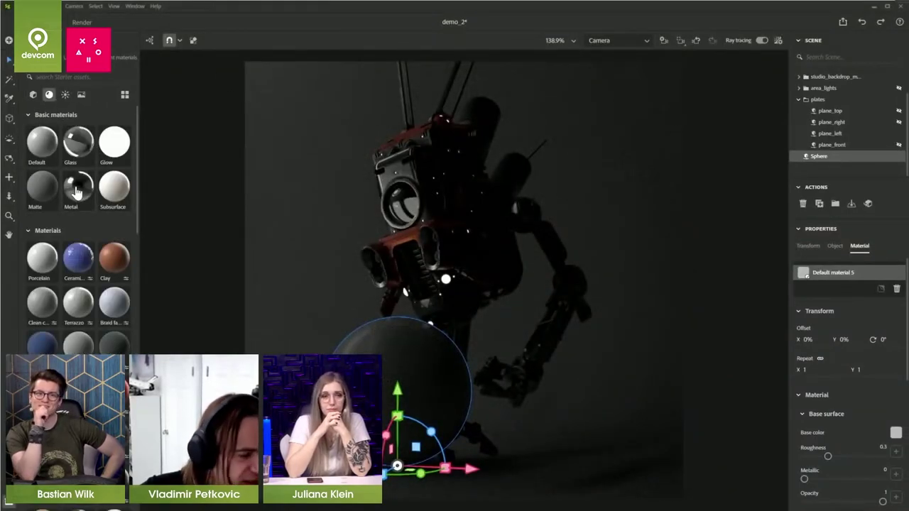
{"action": "left_click_drag", "start_coordinate": [77, 192], "coordinate": [433, 419]}
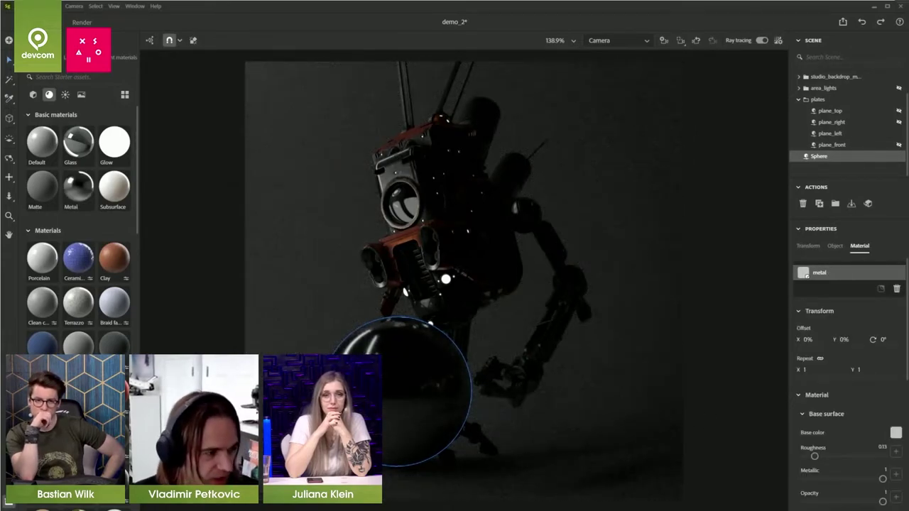
- Move the metal sphere on the floor away from the drone's leg to inspect the striped reflection, and delete the sphere
{"action": "left_click", "coordinate": [398, 436]}
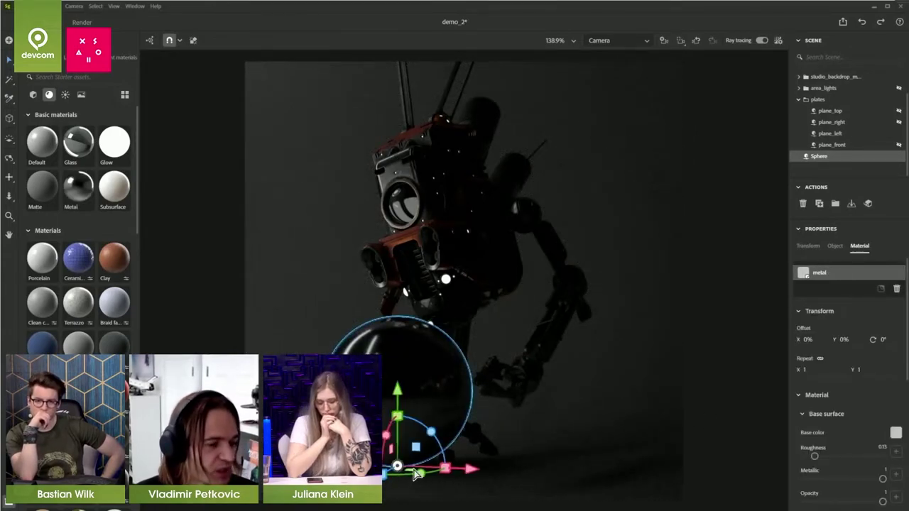
{"action": "left_click_drag", "start_coordinate": [417, 475], "coordinate": [388, 496]}
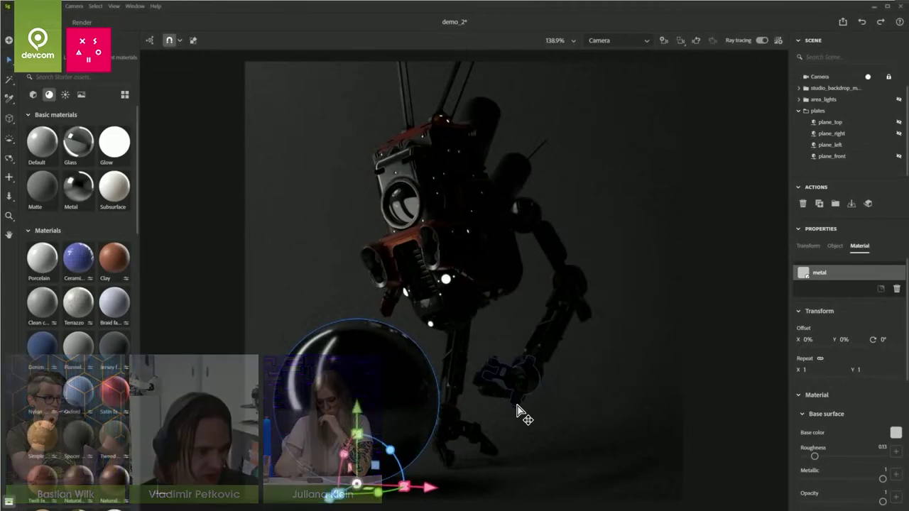
{"action": "key", "text": "Delete"}
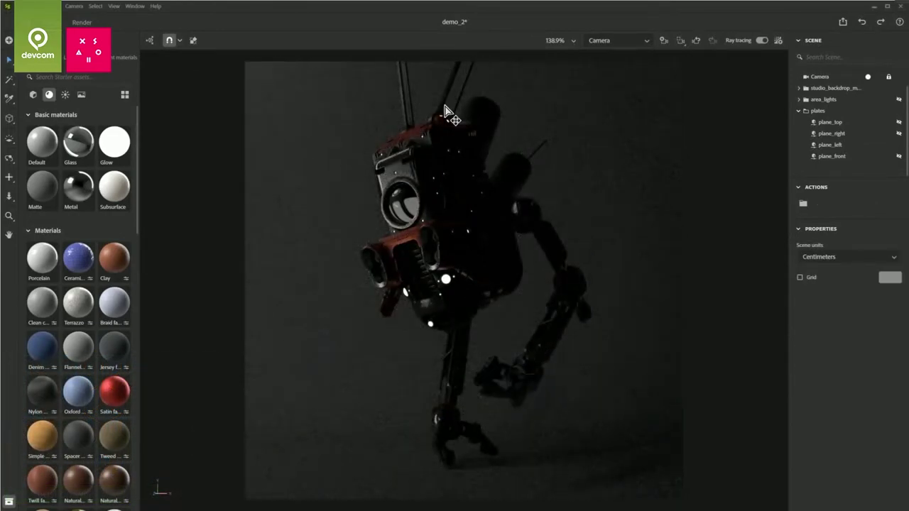
- Collapse the plates group and show the area_lights group with its Fill and Key lights, toggling the Rim light off and back on
{"action": "left_click", "coordinate": [799, 111]}
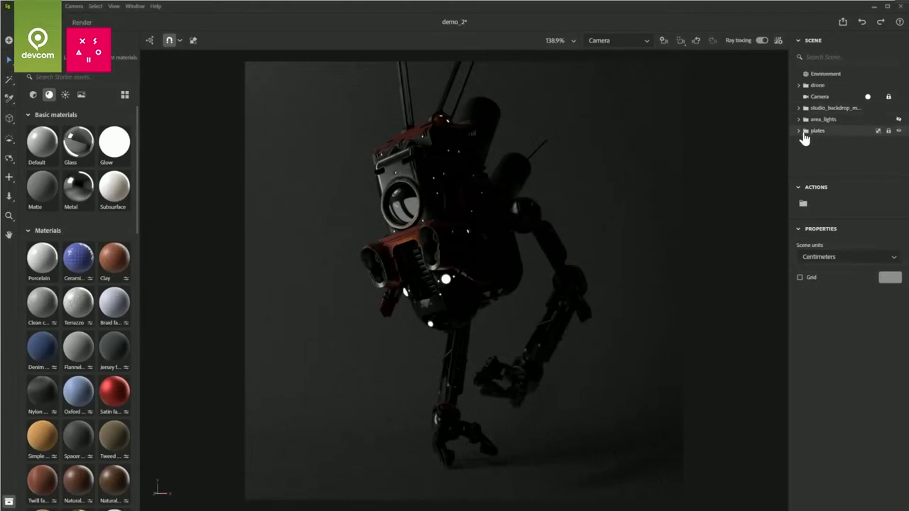
{"action": "left_click", "coordinate": [799, 119]}
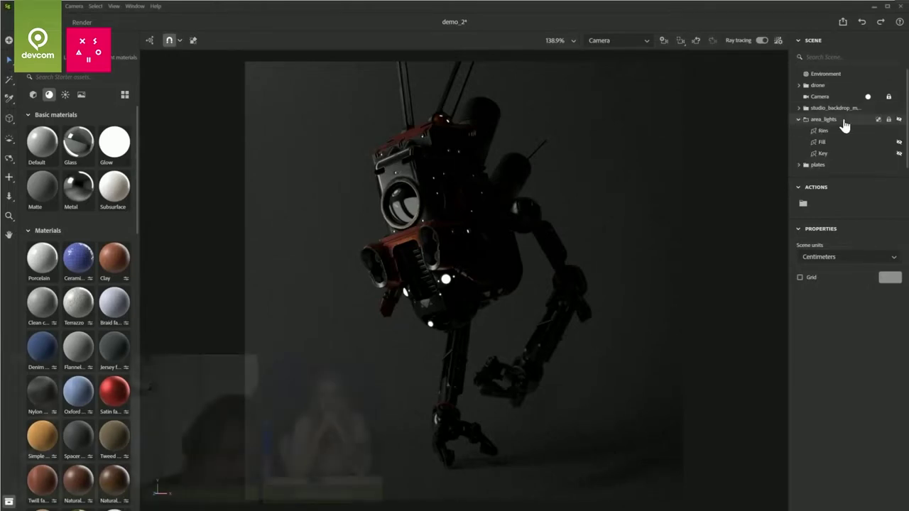
{"action": "left_click", "coordinate": [899, 143]}
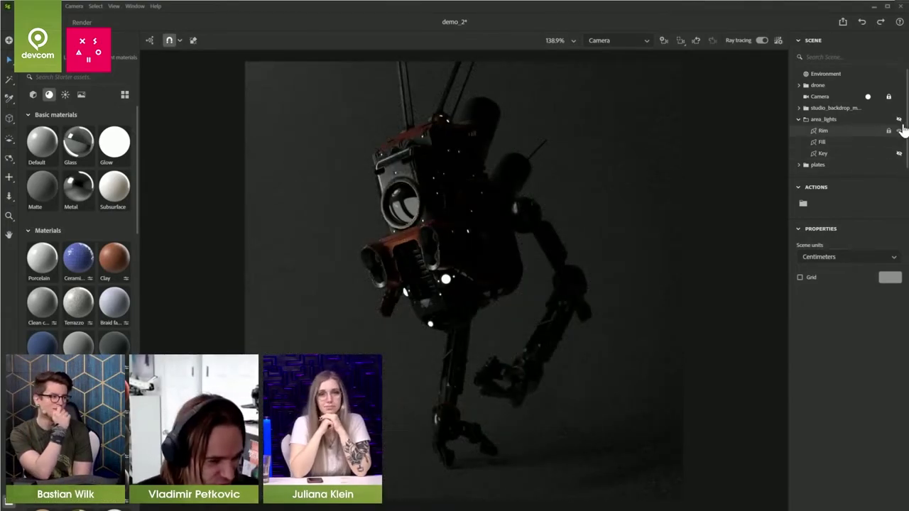
{"action": "left_click", "coordinate": [899, 142]}
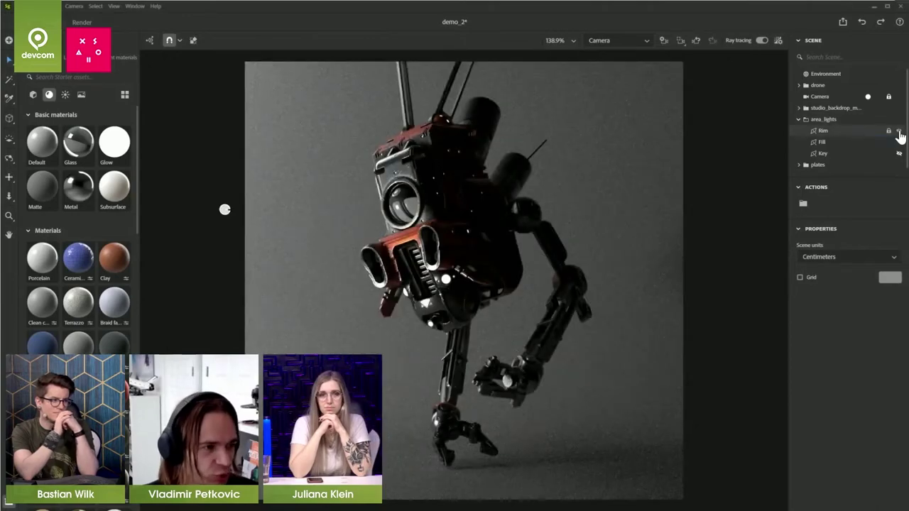
{"action": "left_click", "coordinate": [899, 132]}
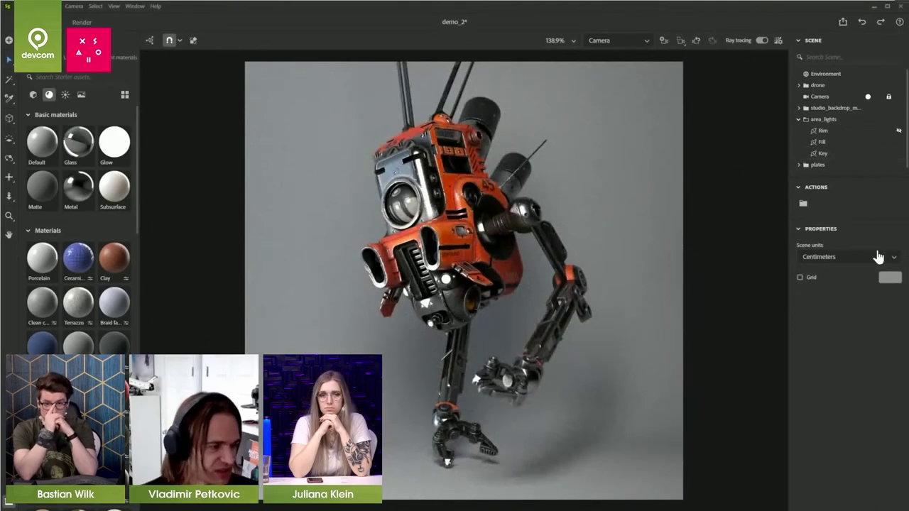
{"action": "left_click", "coordinate": [899, 133]}
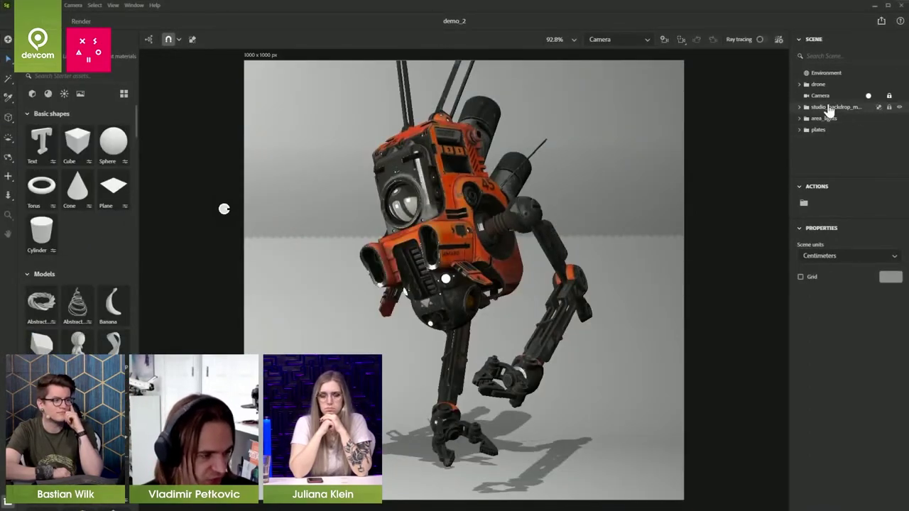
- Unlock and delete the Camera, and delete the studio backdrop, area_lights and plates groups, keeping only the drone group
{"action": "left_click", "coordinate": [888, 95]}
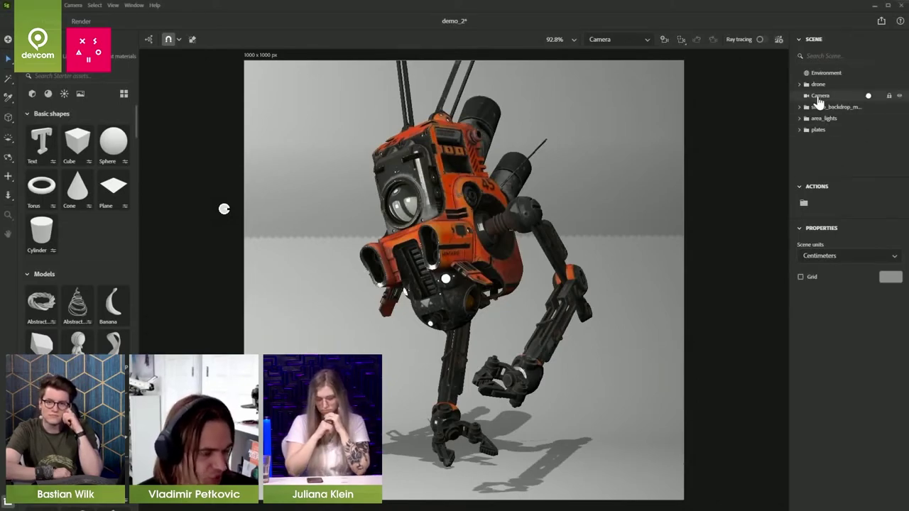
{"action": "left_click", "coordinate": [819, 98]}
{"action": "key", "text": "Delete"}
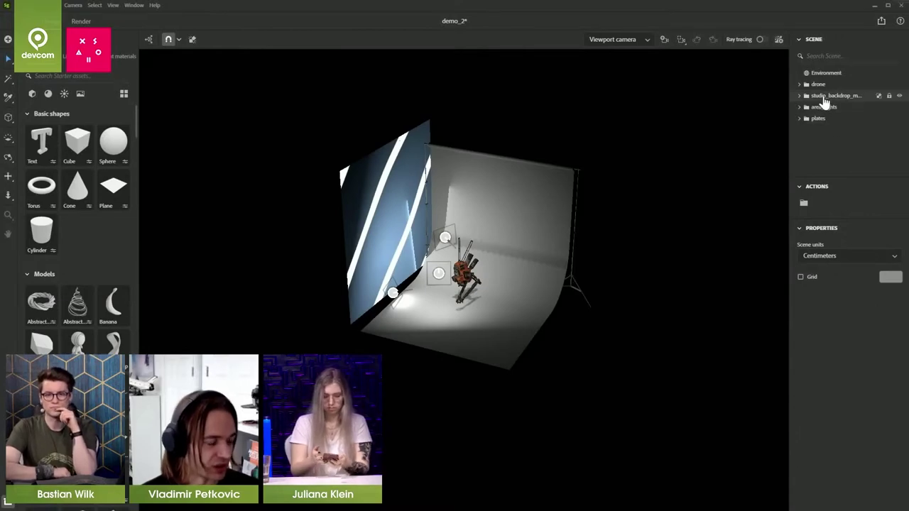
{"action": "left_click", "coordinate": [820, 120], "text": "shift"}
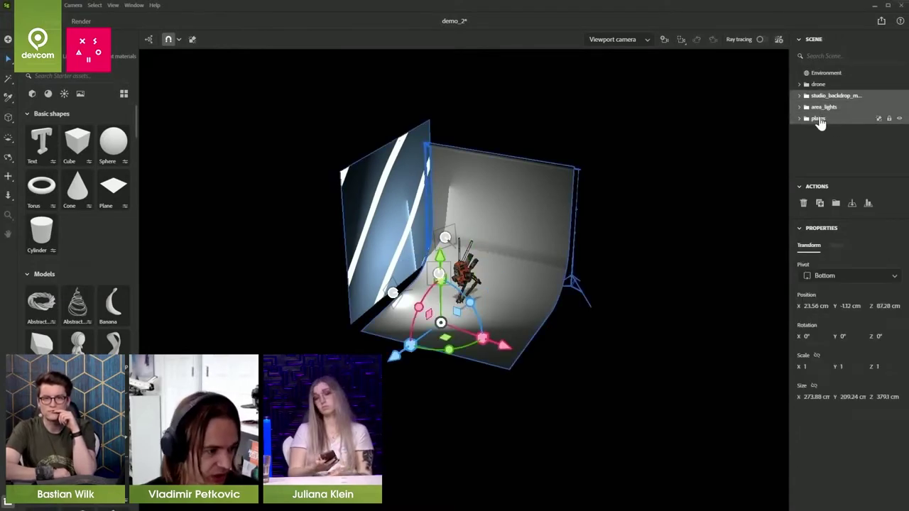
{"action": "key", "text": "Delete"}
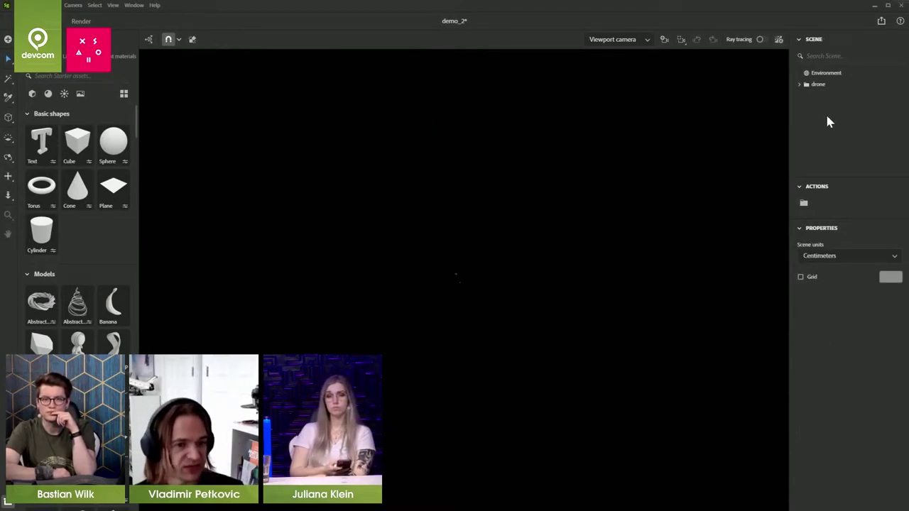
- Turn on global lighting and the ground plane in the scene's Environment
{"action": "left_click", "coordinate": [826, 73]}
{"action": "left_click", "coordinate": [864, 245]}
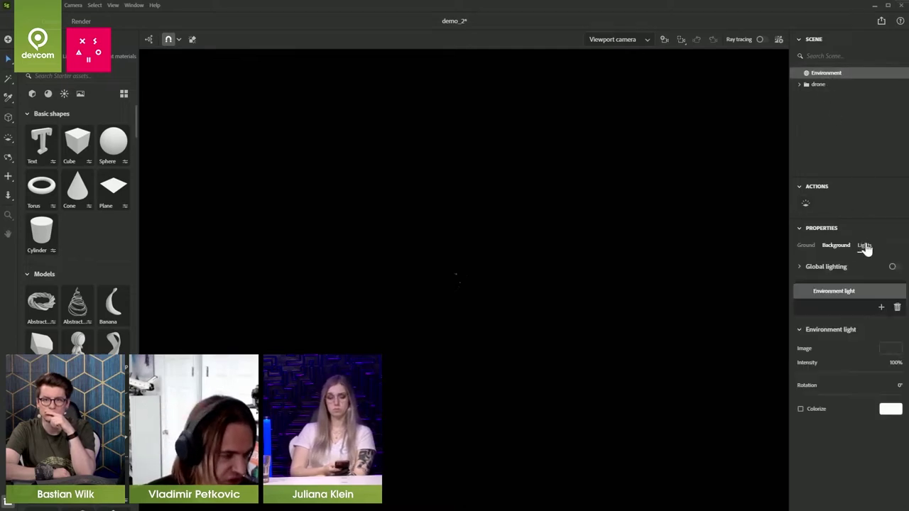
{"action": "left_click", "coordinate": [893, 268]}
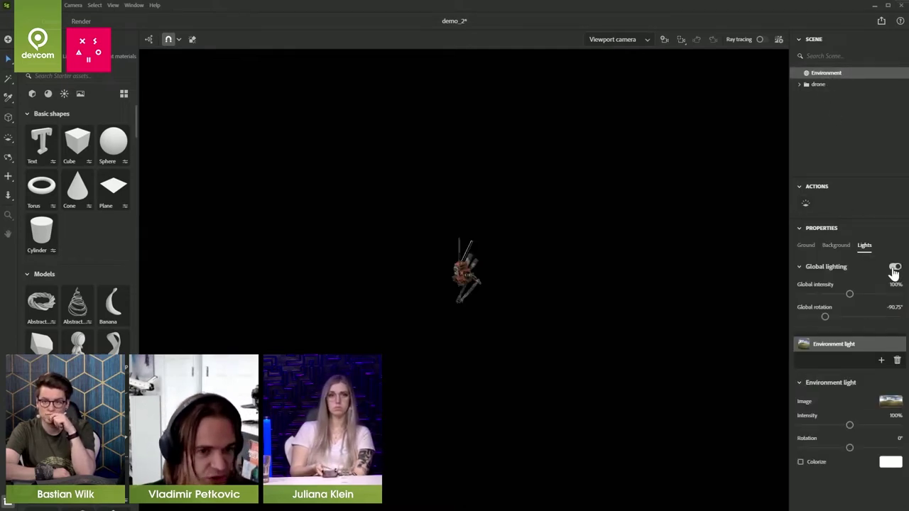
{"action": "left_click", "coordinate": [807, 246]}
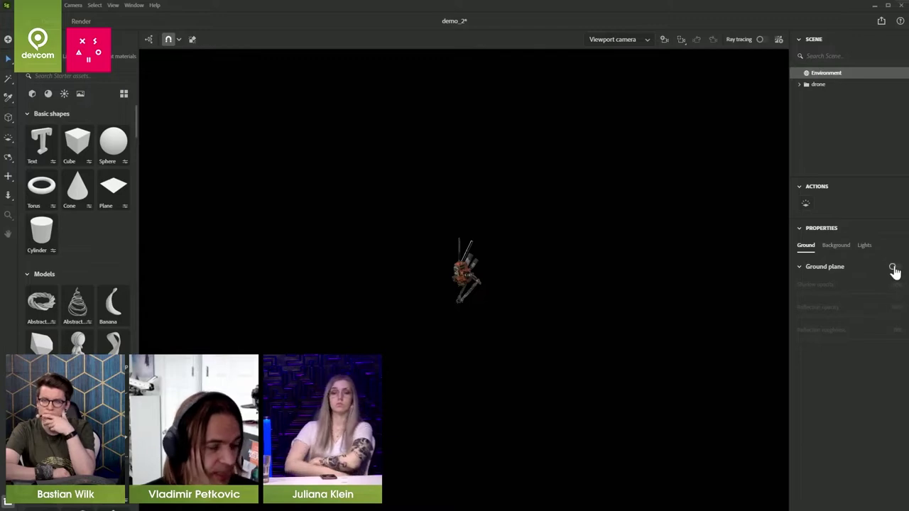
{"action": "left_click", "coordinate": [892, 267]}
- Set the environment's background color to a neutral mid grey
{"action": "left_click", "coordinate": [836, 245]}
{"action": "left_click", "coordinate": [888, 267]}
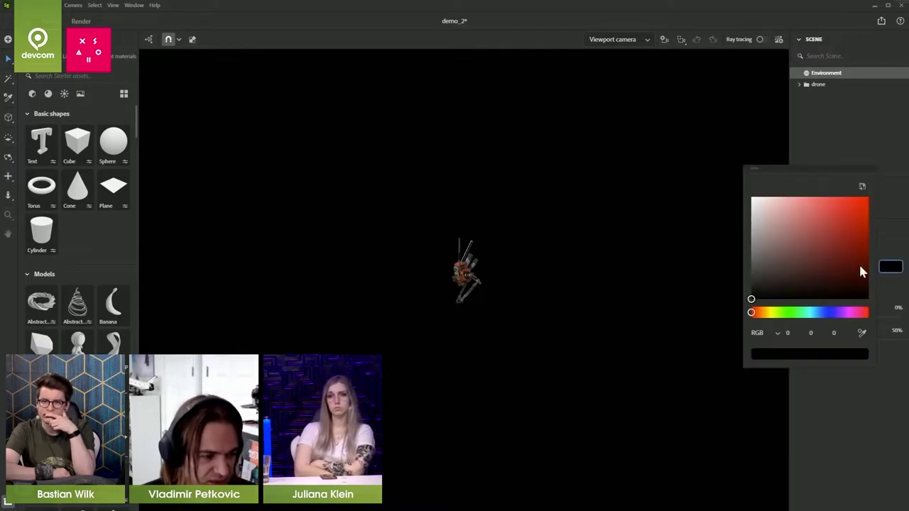
{"action": "left_click_drag", "start_coordinate": [751, 299], "coordinate": [737, 241]}
{"action": "left_click", "coordinate": [814, 433]}
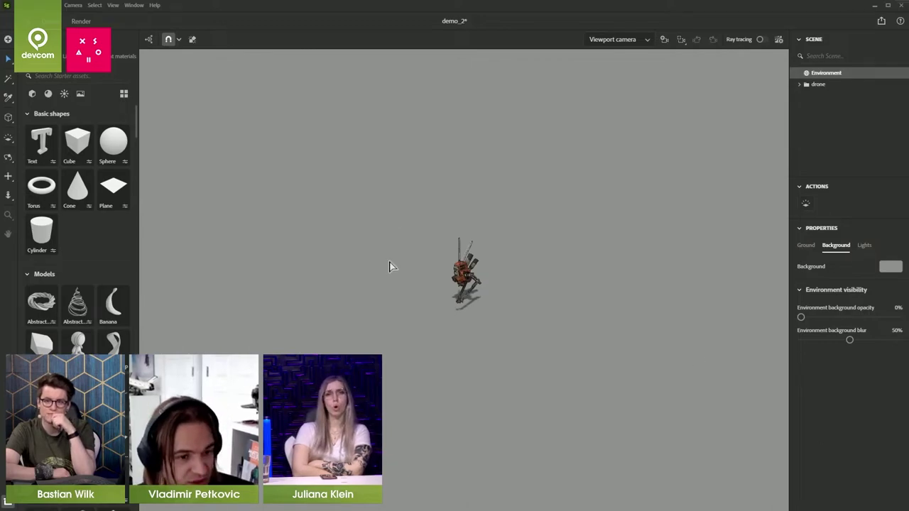
- Add a basic sphere on the ground beside the robot's feet
{"action": "scroll", "coordinate": [440, 282], "scroll_direction": "up", "scroll_amount": 5}
{"action": "scroll", "coordinate": [286, 211], "scroll_direction": "down", "scroll_amount": 3}
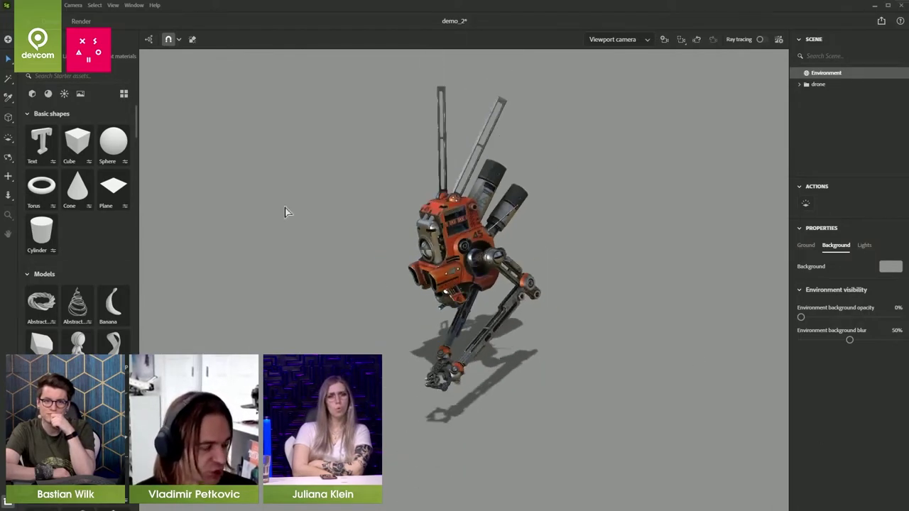
{"action": "scroll", "coordinate": [287, 211], "scroll_direction": "up", "scroll_amount": 2}
{"action": "left_click_drag", "start_coordinate": [125, 145], "coordinate": [552, 376]}
- Apply the basic Metal material to the sphere and set its roughness to 0
{"action": "left_click", "coordinate": [49, 94]}
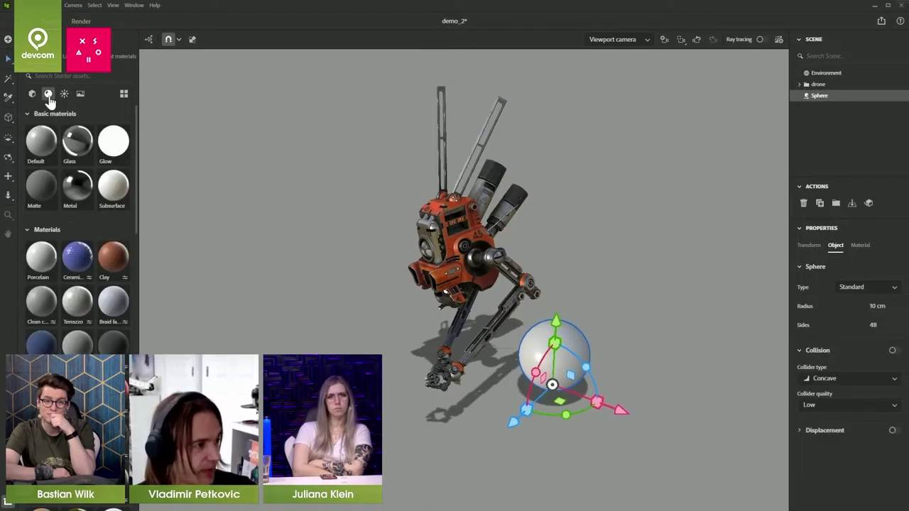
{"action": "left_click_drag", "start_coordinate": [110, 181], "coordinate": [553, 344]}
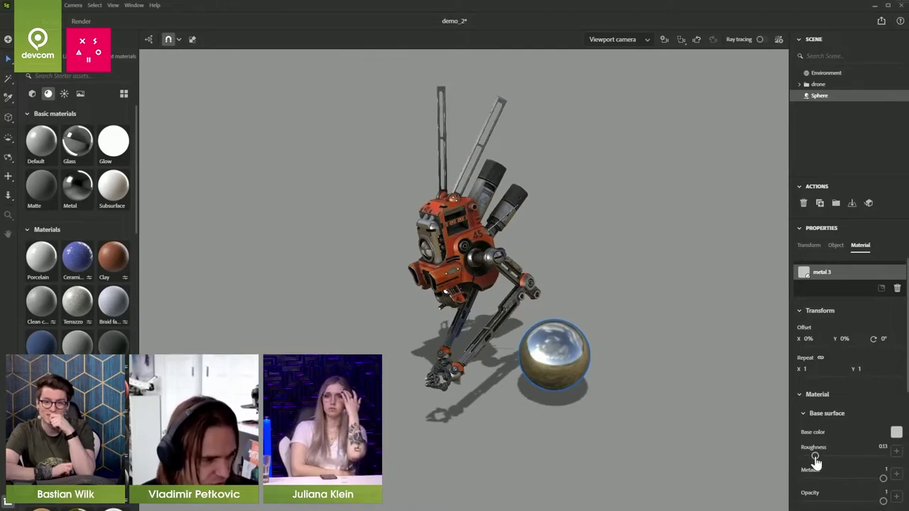
{"action": "left_click_drag", "start_coordinate": [814, 458], "coordinate": [792, 455]}
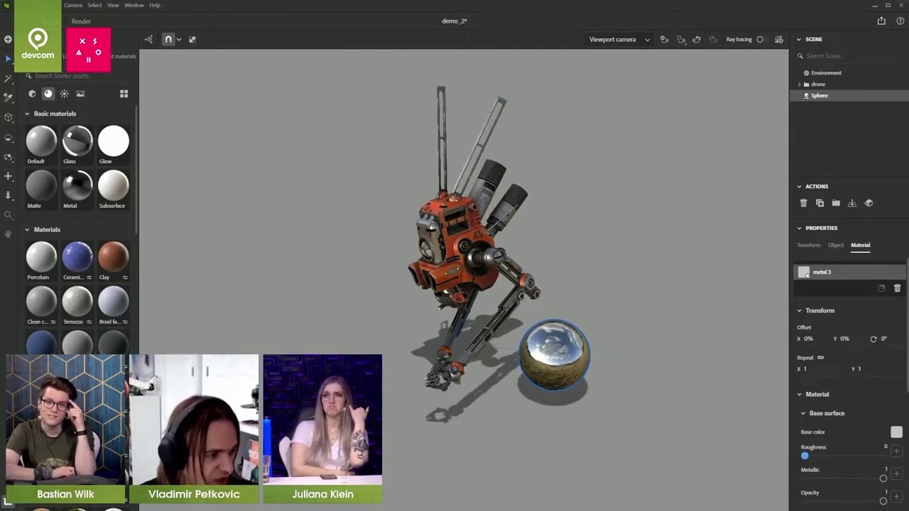
- Add the outdoor plaza photo as the scene's background image and show the grid
{"action": "left_click_drag", "start_coordinate": [674, 206], "coordinate": [635, 246]}
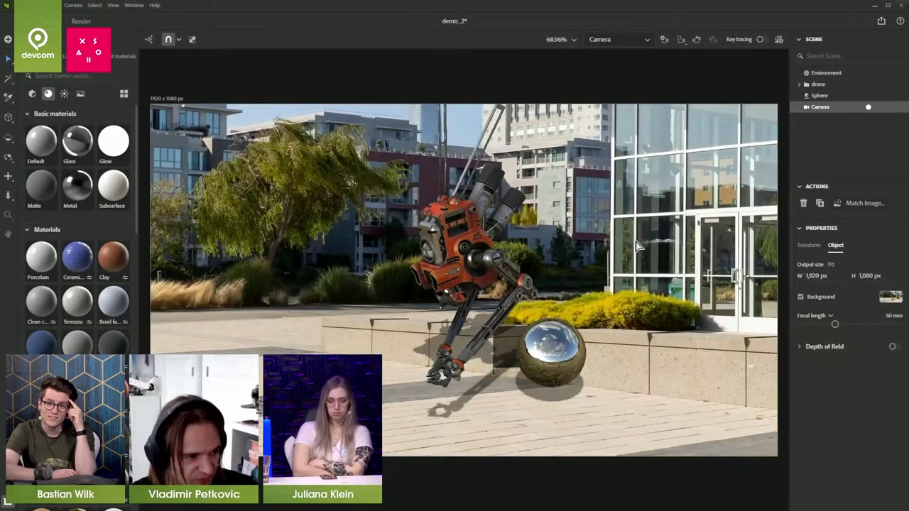
{"action": "left_click", "coordinate": [112, 6]}
{"action": "left_click", "coordinate": [142, 91]}
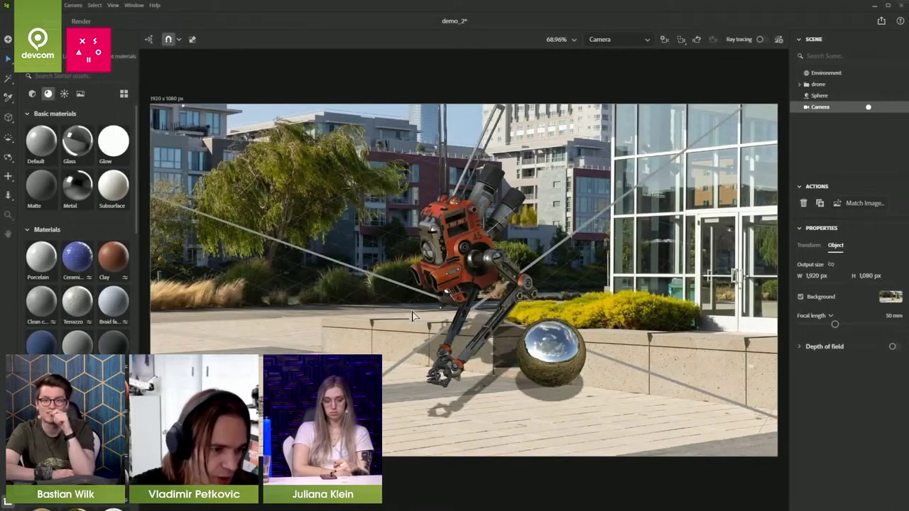
- Match the background image with image aspect ratio, outdoor sunlight and camera perspective, and move the camera closer to the robot and sphere on the plaza
{"action": "left_click", "coordinate": [867, 203]}
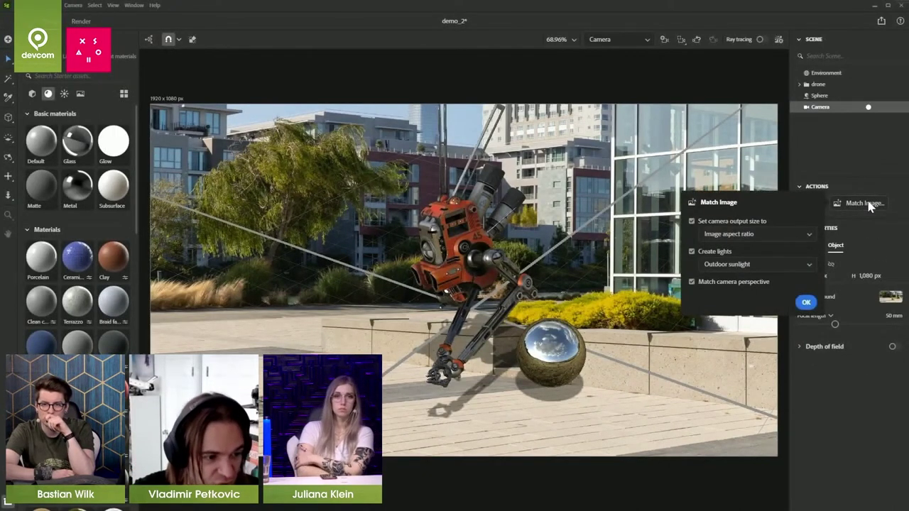
{"action": "left_click", "coordinate": [806, 302]}
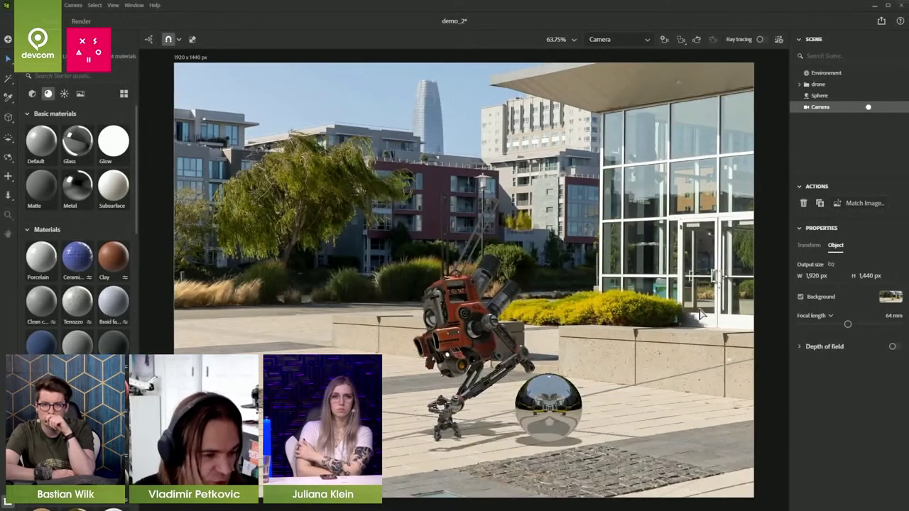
{"action": "scroll", "coordinate": [621, 360], "scroll_direction": "up", "scroll_amount": 3}
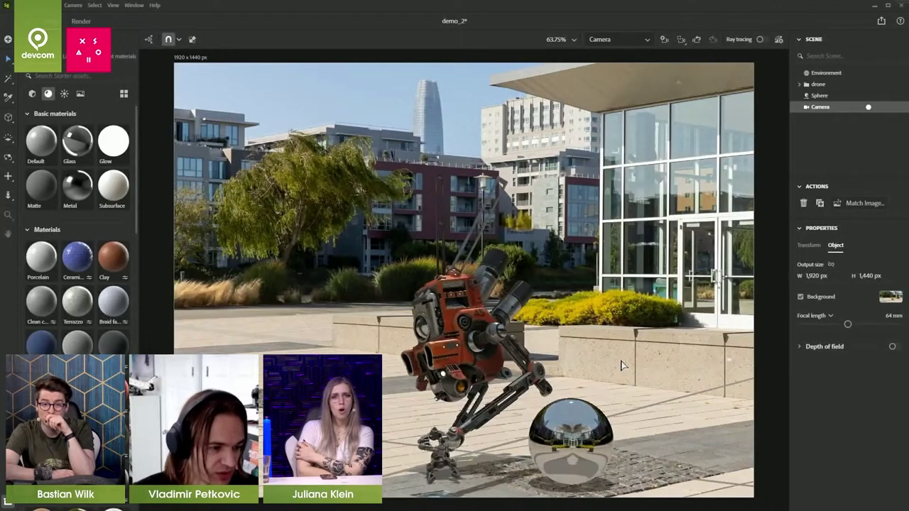
{"action": "middle_click_drag", "start_coordinate": [623, 374], "coordinate": [635, 297]}
{"action": "scroll", "coordinate": [638, 331], "scroll_direction": "up", "scroll_amount": 3}
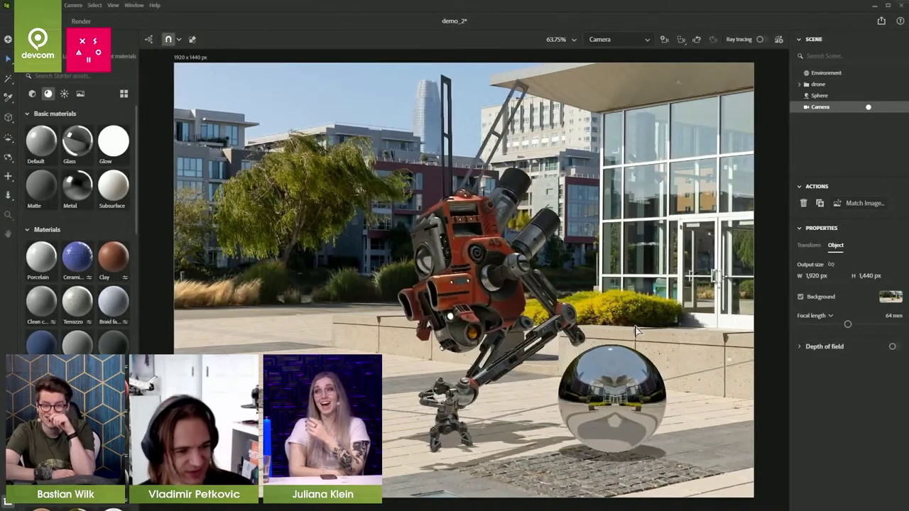
{"action": "middle_click_drag", "start_coordinate": [645, 333], "coordinate": [636, 316]}
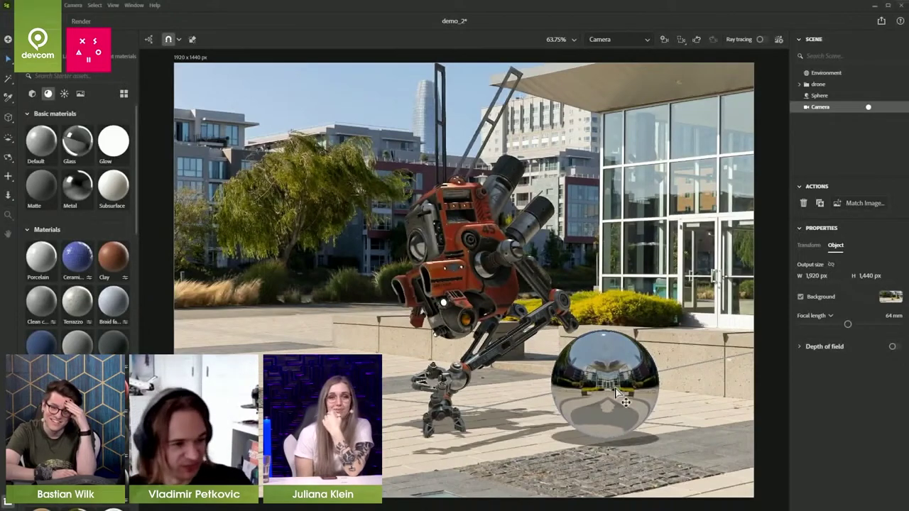
- Turn on ray tracing and deselect the sphere to show the scene without its transform handles
{"action": "left_click", "coordinate": [603, 430]}
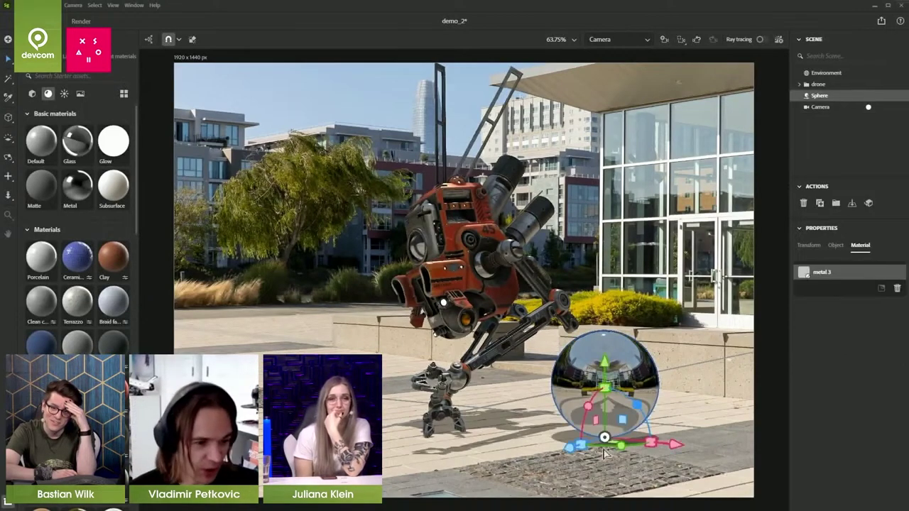
{"action": "left_click", "coordinate": [762, 40]}
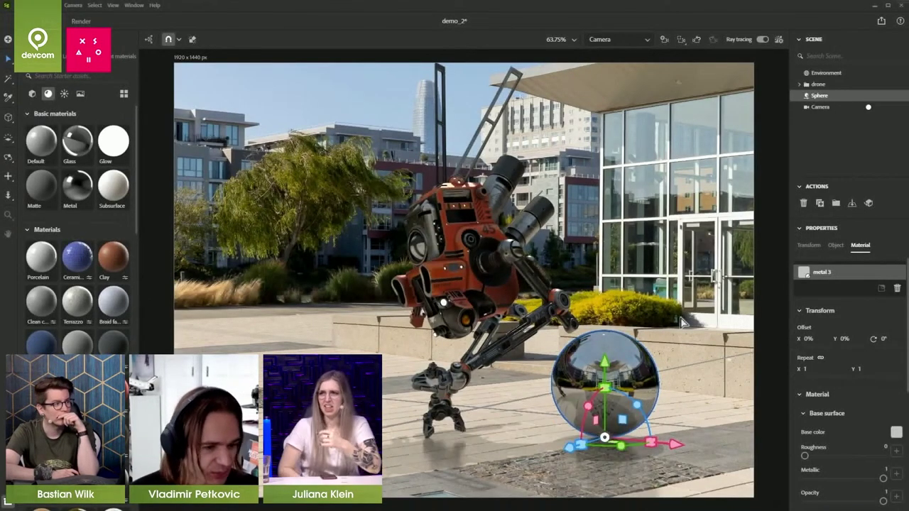
{"action": "left_click", "coordinate": [678, 430]}
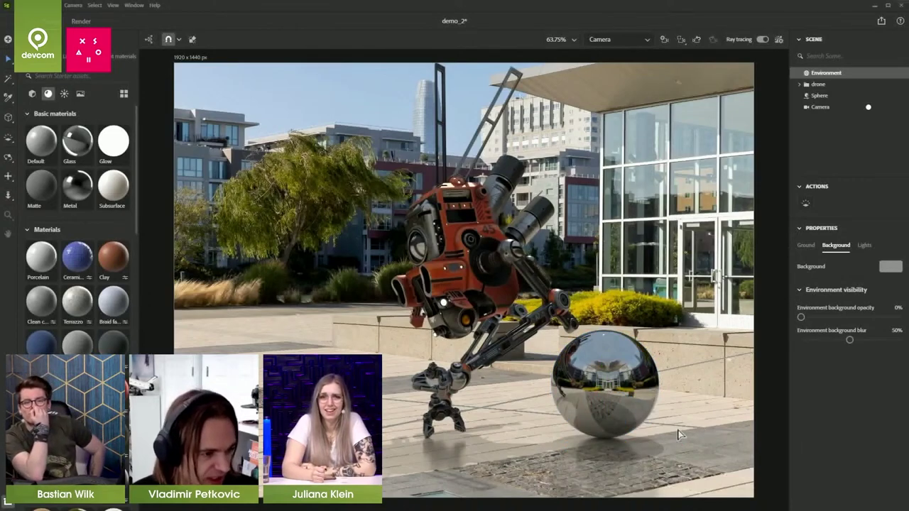
- Set the Environment light's intensity to 200% and the ground plane's reflection opacity to 0%
{"action": "left_click", "coordinate": [864, 247]}
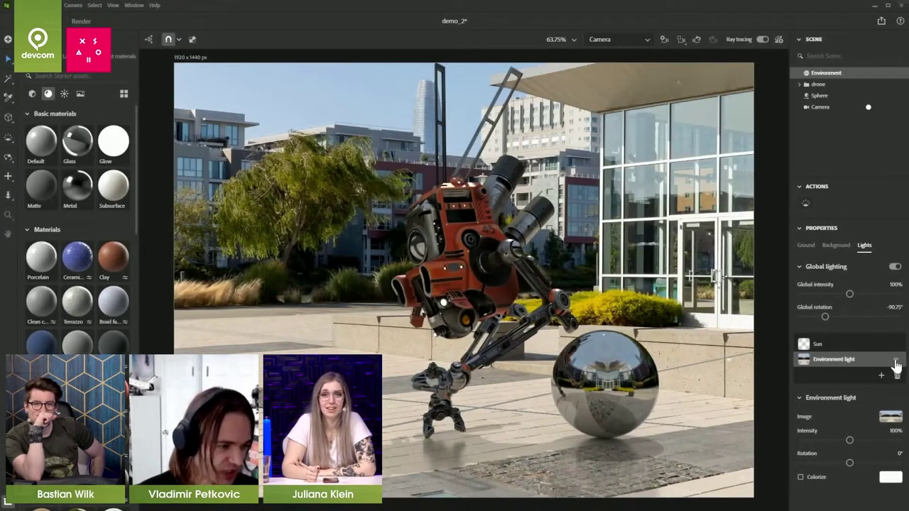
{"action": "left_click_drag", "start_coordinate": [848, 444], "coordinate": [884, 440]}
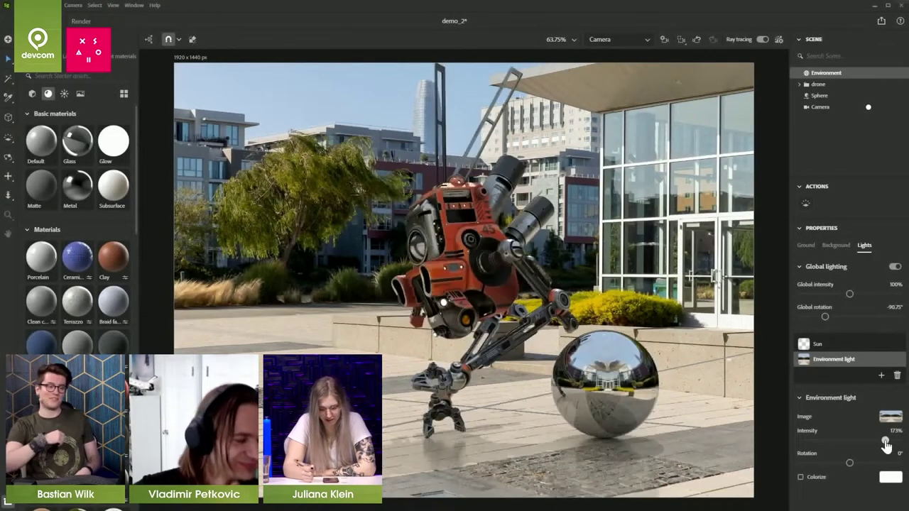
{"action": "left_click_drag", "start_coordinate": [886, 444], "coordinate": [898, 440]}
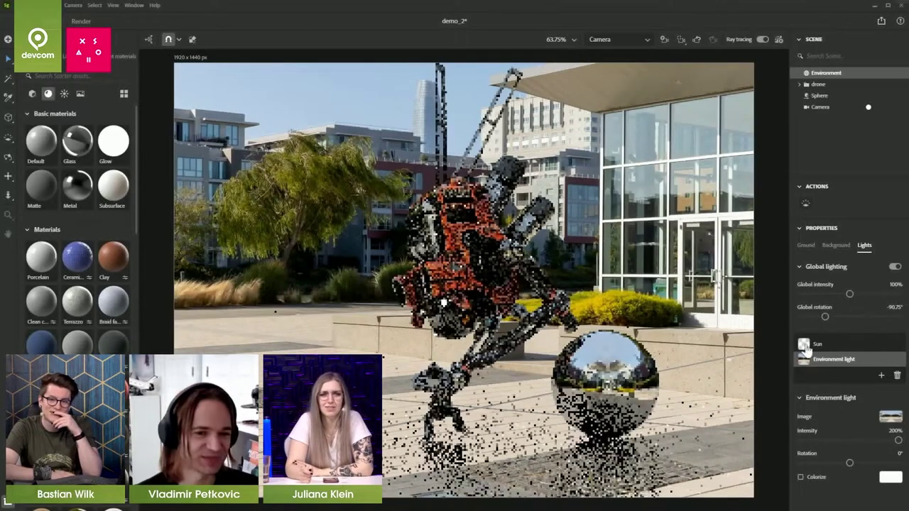
{"action": "left_click", "coordinate": [806, 246]}
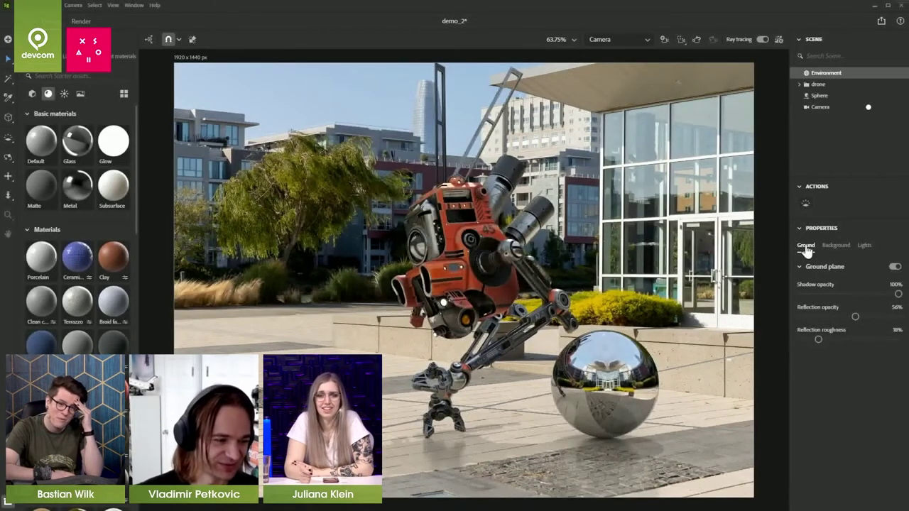
{"action": "left_click_drag", "start_coordinate": [852, 316], "coordinate": [800, 316]}
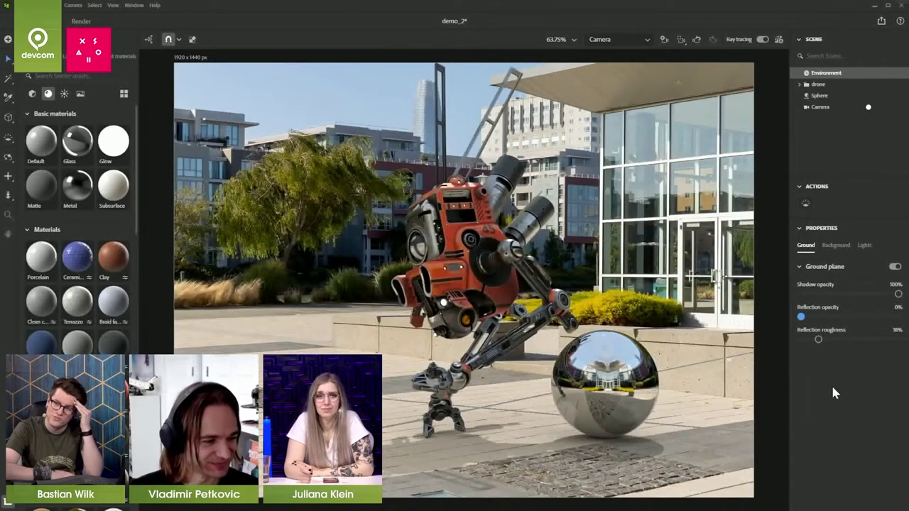
- Hide the Environment light and aim the Sun using the metal sphere, to about -42° rotation and 43° height
{"action": "left_click", "coordinate": [864, 245]}
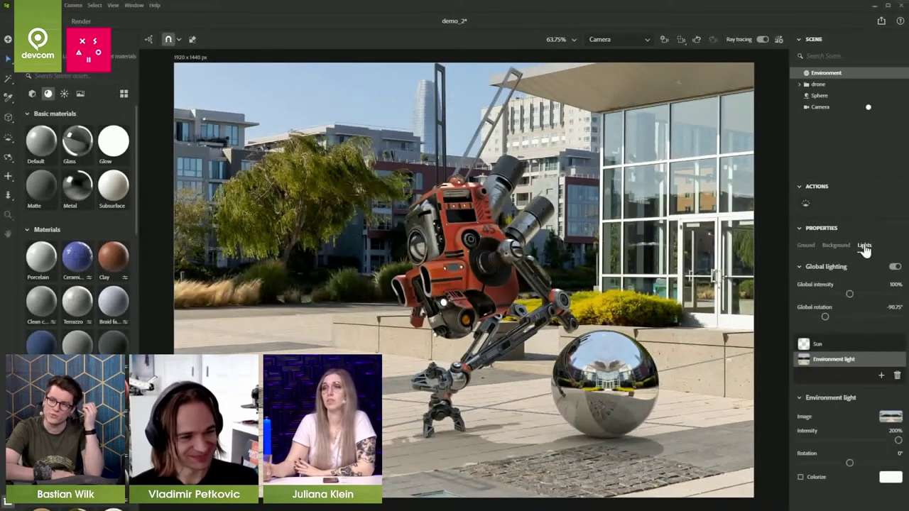
{"action": "left_click", "coordinate": [895, 361]}
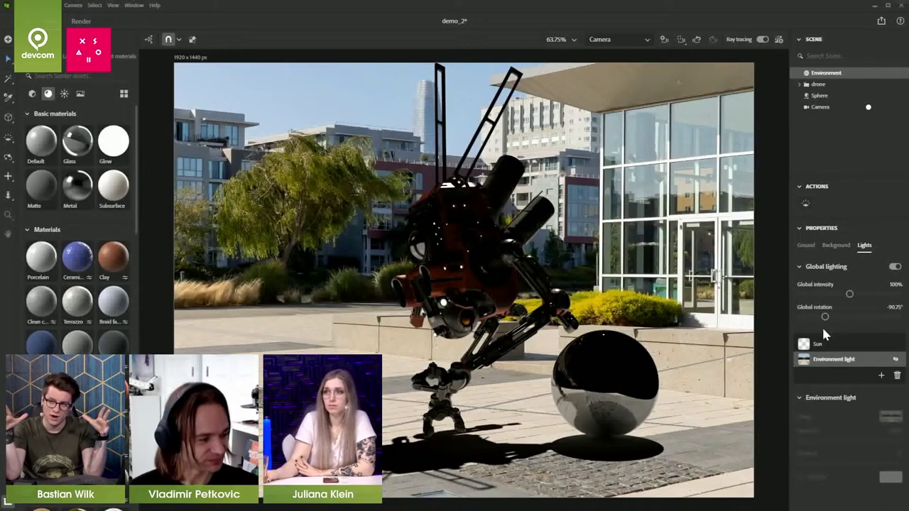
{"action": "left_click", "coordinate": [816, 346]}
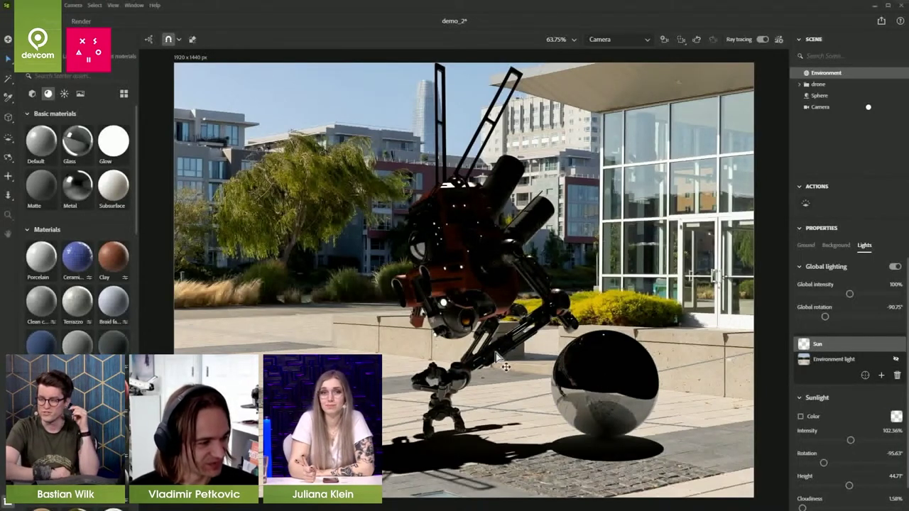
{"action": "left_click", "coordinate": [865, 376]}
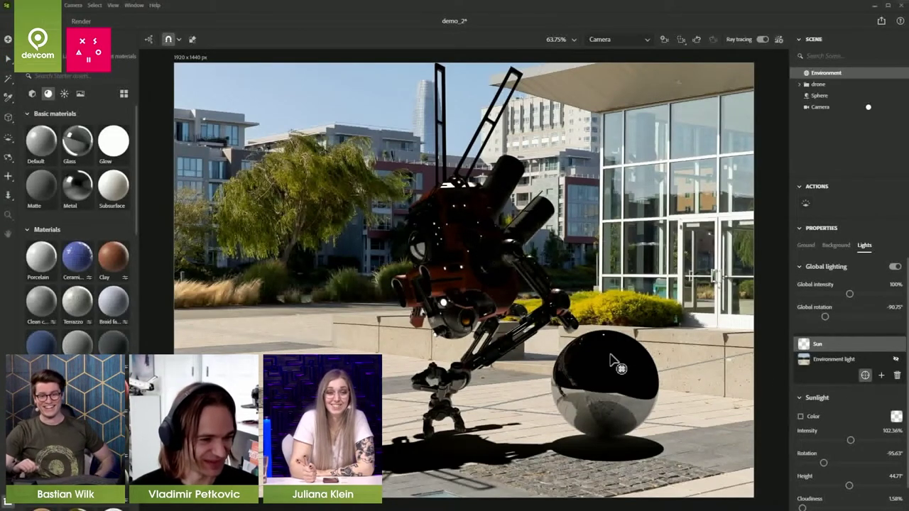
{"action": "left_click", "coordinate": [580, 349]}
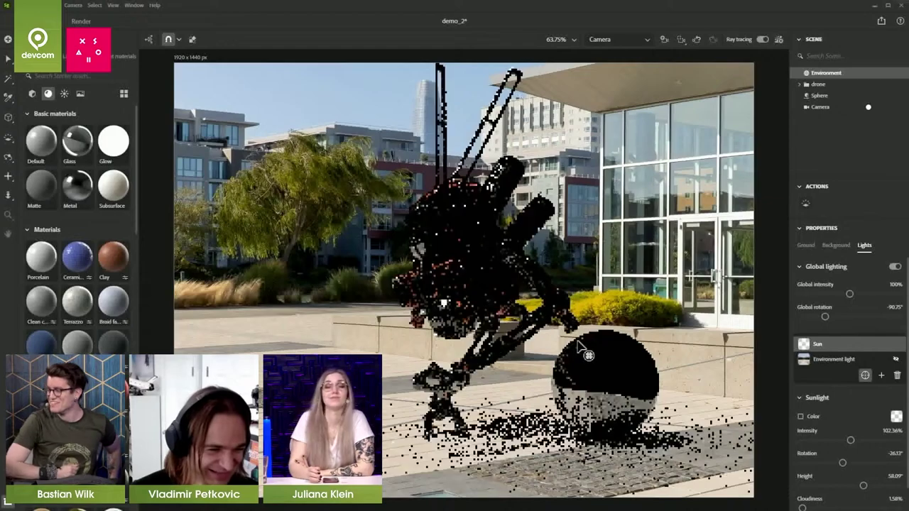
{"action": "left_click", "coordinate": [580, 348]}
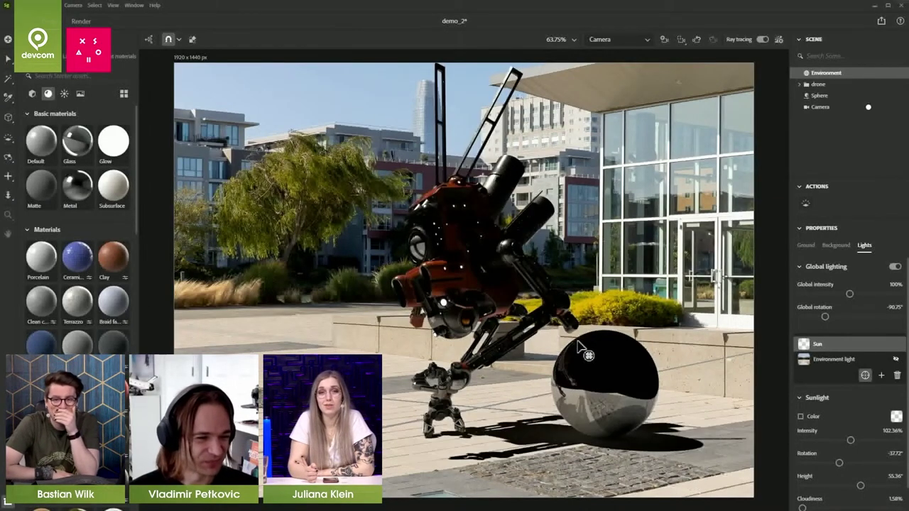
{"action": "left_click_drag", "start_coordinate": [577, 341], "coordinate": [570, 343]}
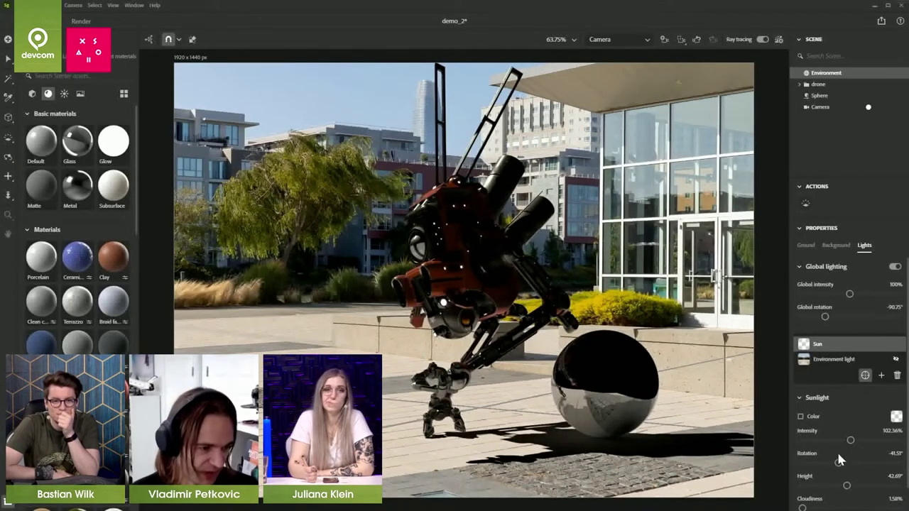
- Set the Sun's cloudiness to 27% and show the Environment light again
{"action": "scroll", "coordinate": [797, 501], "scroll_direction": "down", "scroll_amount": 1}
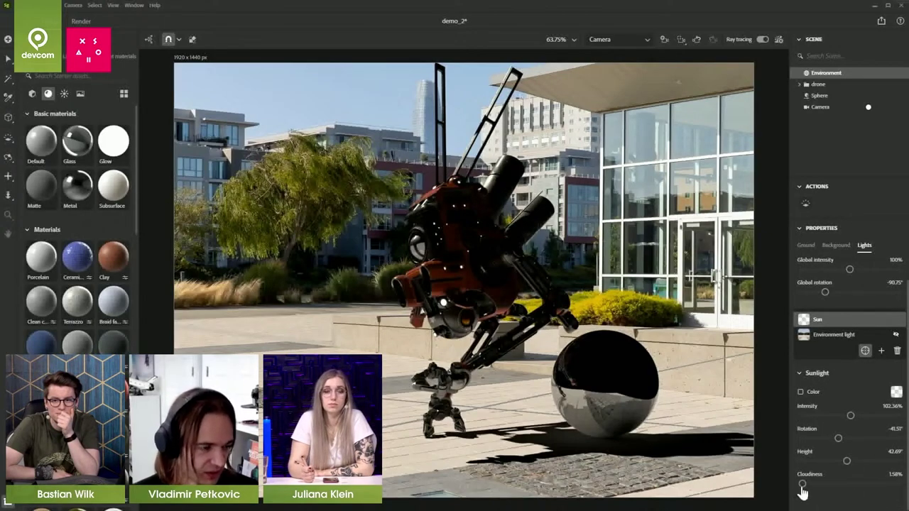
{"action": "left_click_drag", "start_coordinate": [802, 488], "coordinate": [828, 488]}
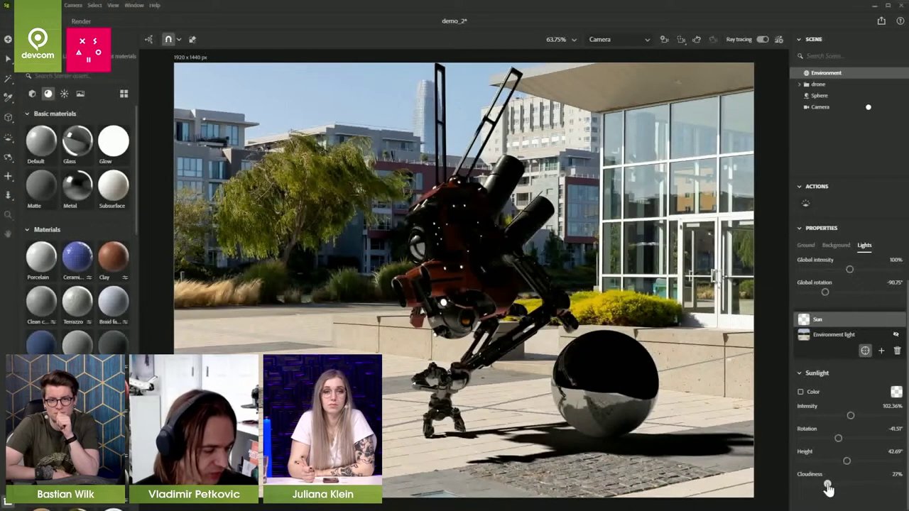
{"action": "left_click", "coordinate": [896, 336]}
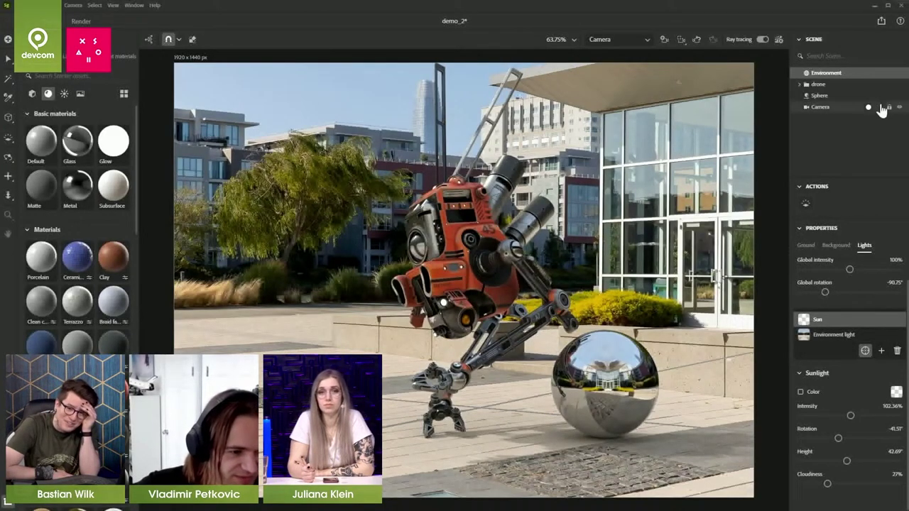
- Hide the metal sphere, turn off the grid display and deselect the sphere
{"action": "left_click", "coordinate": [828, 95]}
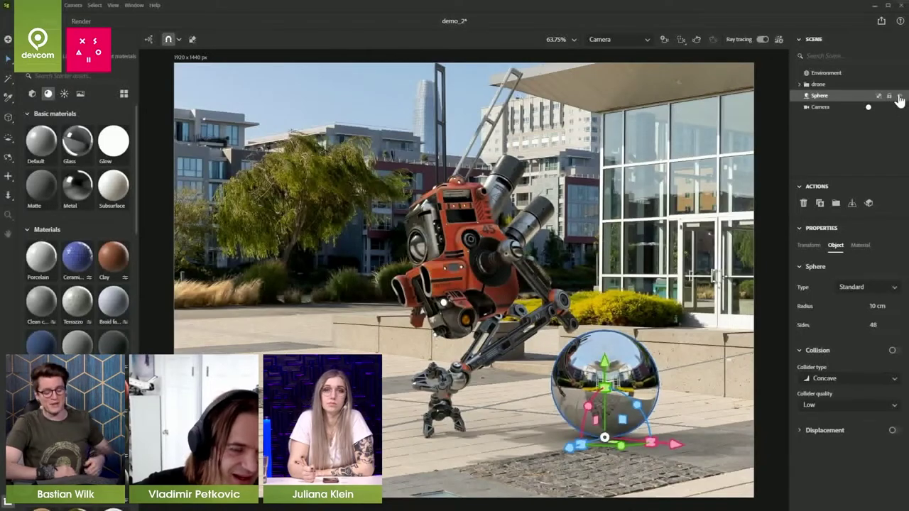
{"action": "left_click", "coordinate": [899, 96]}
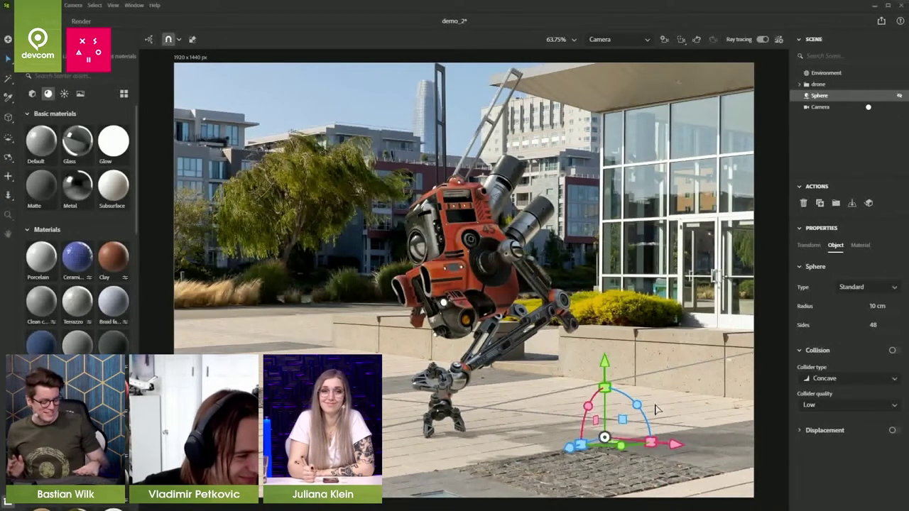
{"action": "left_click", "coordinate": [114, 6]}
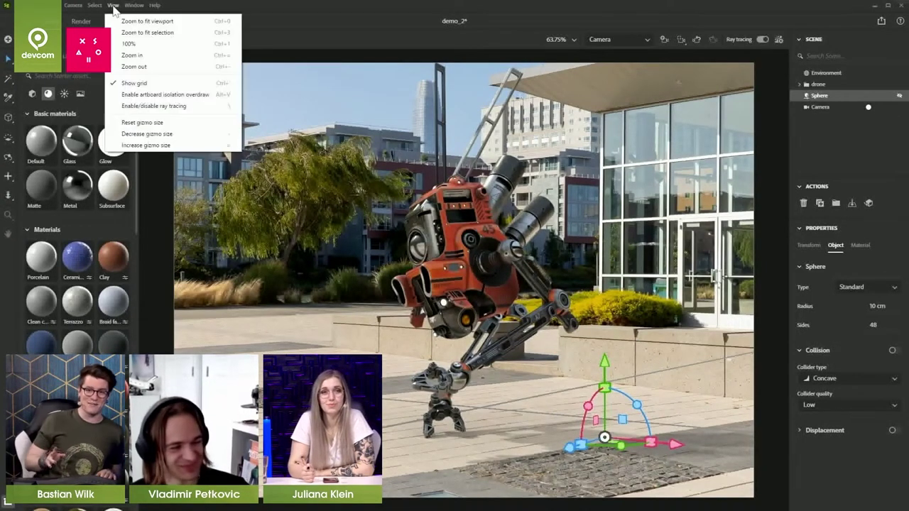
{"action": "left_click", "coordinate": [127, 83]}
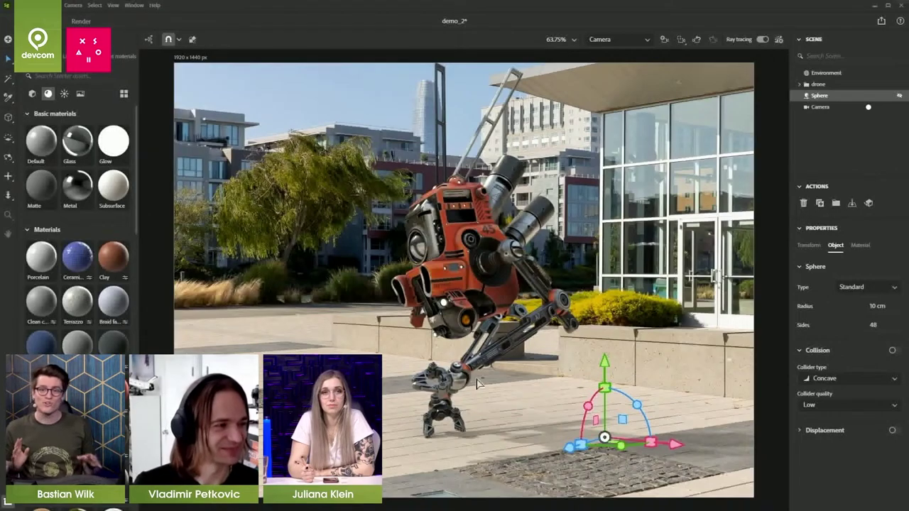
{"action": "left_click", "coordinate": [661, 280]}
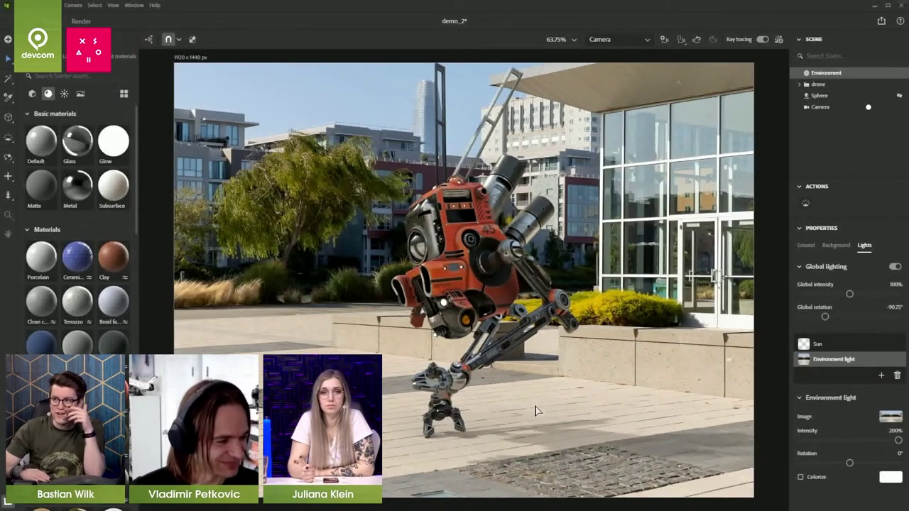
- Move the camera closer to the robot and rotate the drone group about its vertical axis to about -13°
{"action": "scroll", "coordinate": [538, 411], "scroll_direction": "up", "scroll_amount": 2}
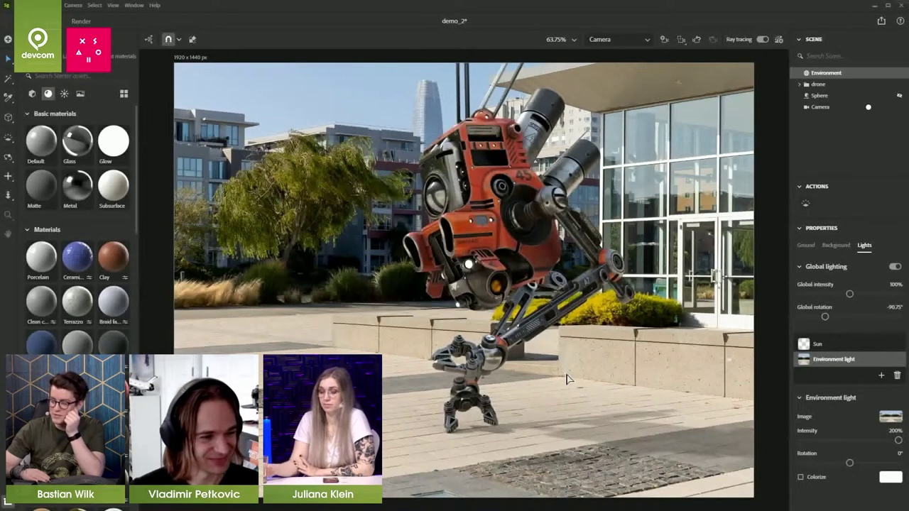
{"action": "left_click", "coordinate": [818, 85]}
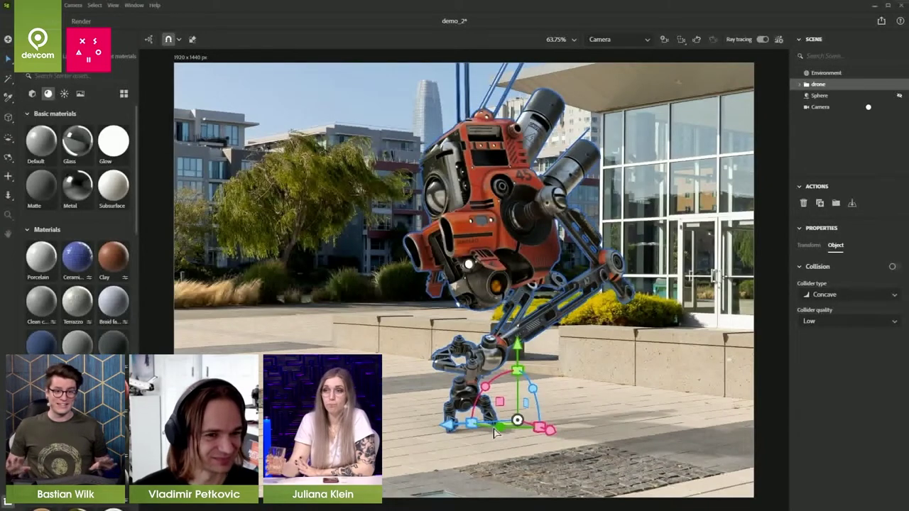
{"action": "left_click_drag", "start_coordinate": [500, 428], "coordinate": [530, 430]}
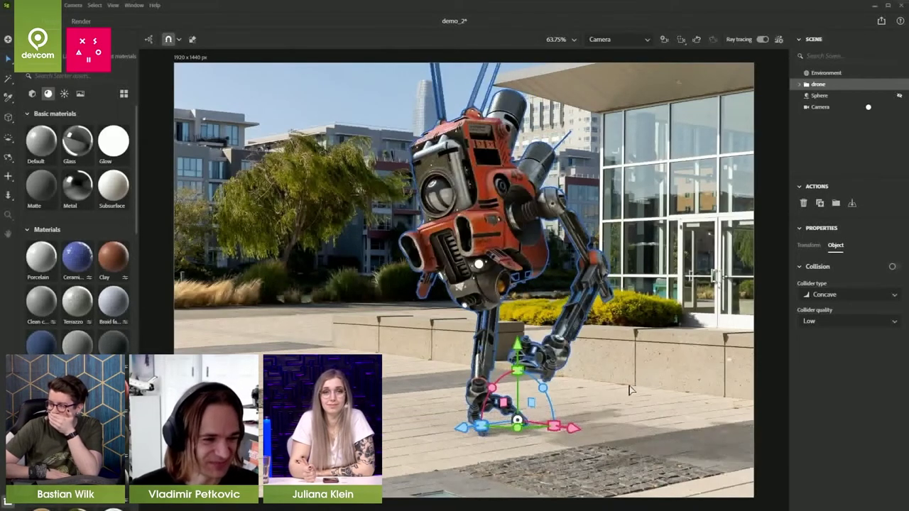
- Enable depth of field on the plaza camera, focused on the robot's body, with a blur amount of 1.5
{"action": "left_click", "coordinate": [821, 107]}
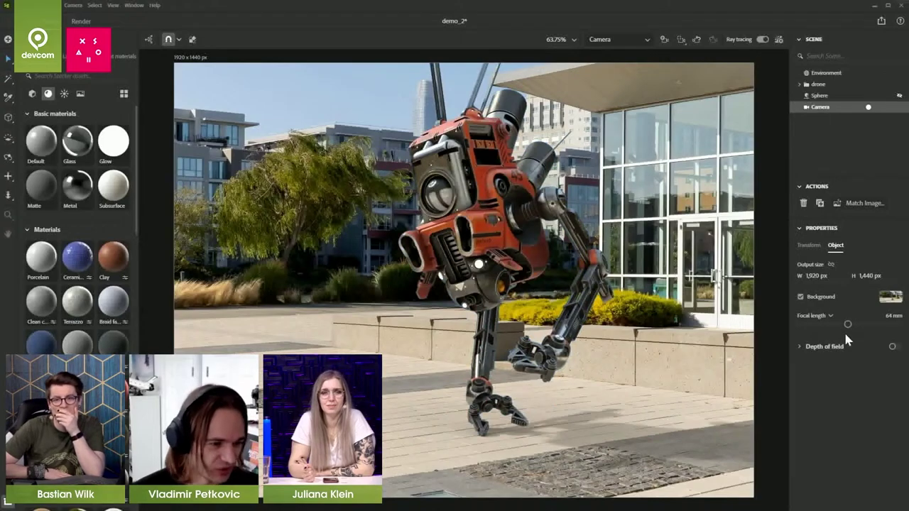
{"action": "left_click", "coordinate": [894, 347]}
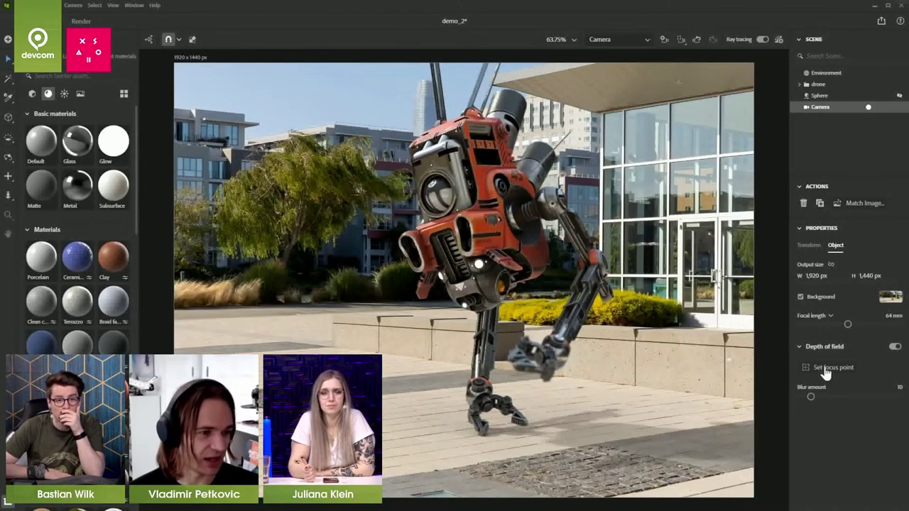
{"action": "left_click", "coordinate": [826, 367]}
{"action": "left_click", "coordinate": [482, 237]}
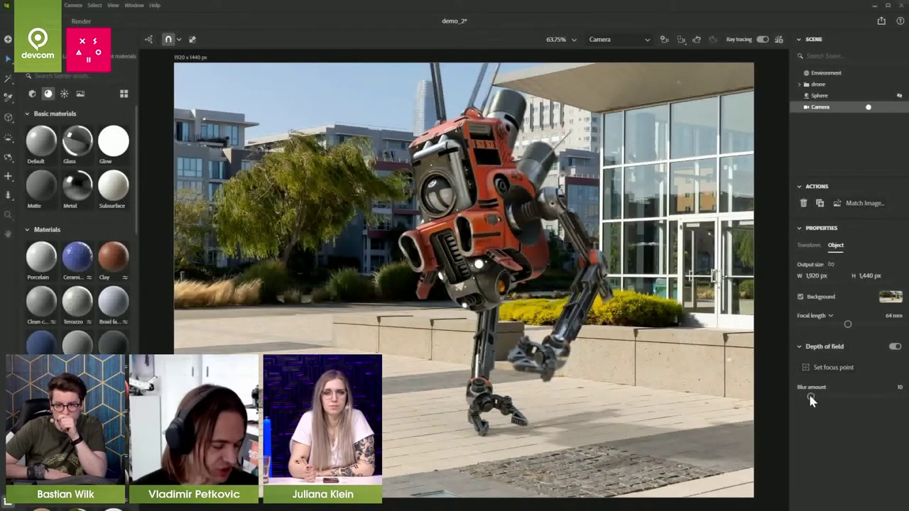
{"action": "left_click_drag", "start_coordinate": [811, 396], "coordinate": [813, 396]}
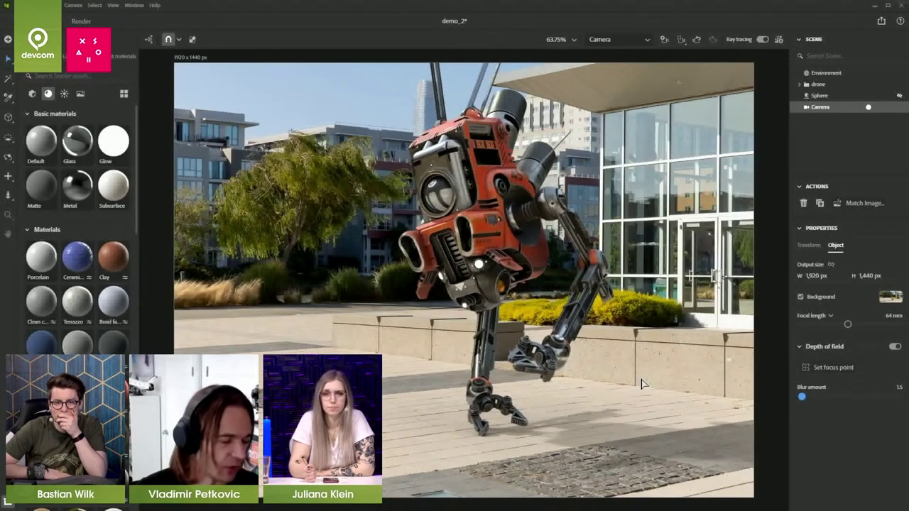
{"action": "left_click", "coordinate": [616, 407]}
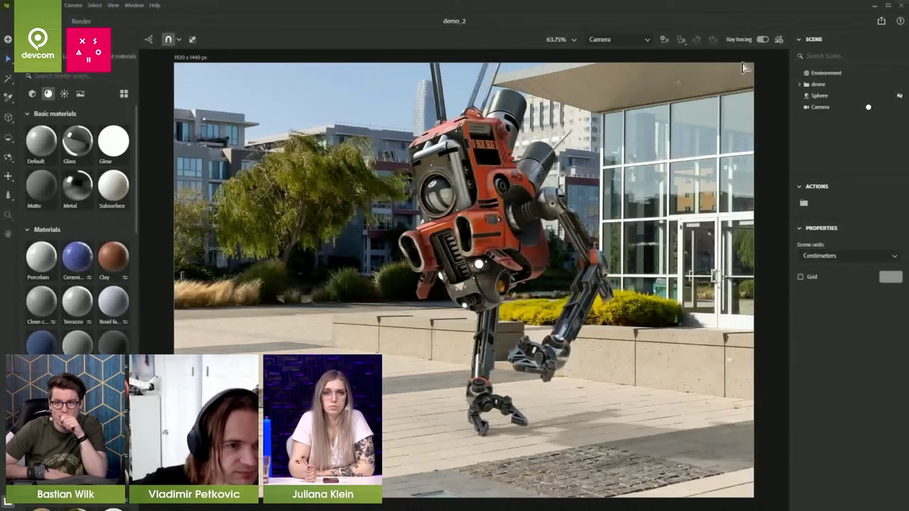
- Switch from the plaza camera to the viewport camera and turn off ray tracing
{"action": "left_click", "coordinate": [868, 108]}
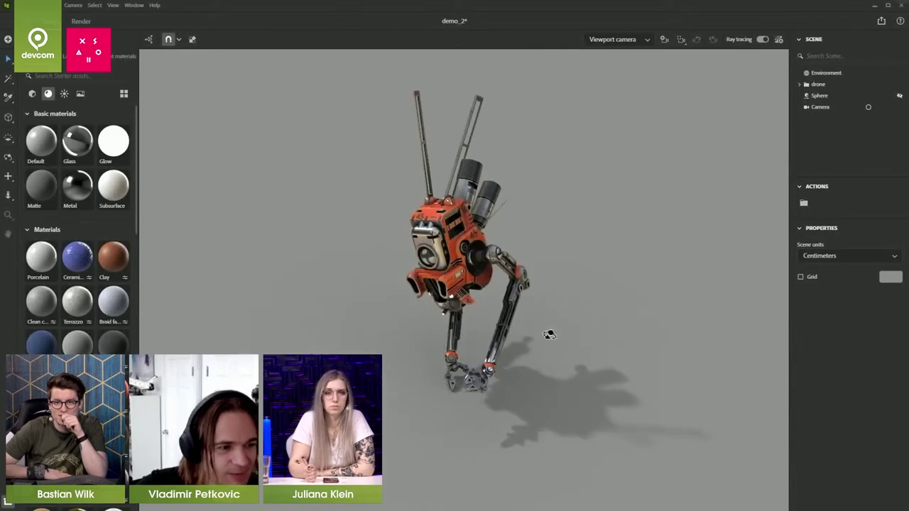
{"action": "left_click_drag", "start_coordinate": [549, 335], "coordinate": [570, 274]}
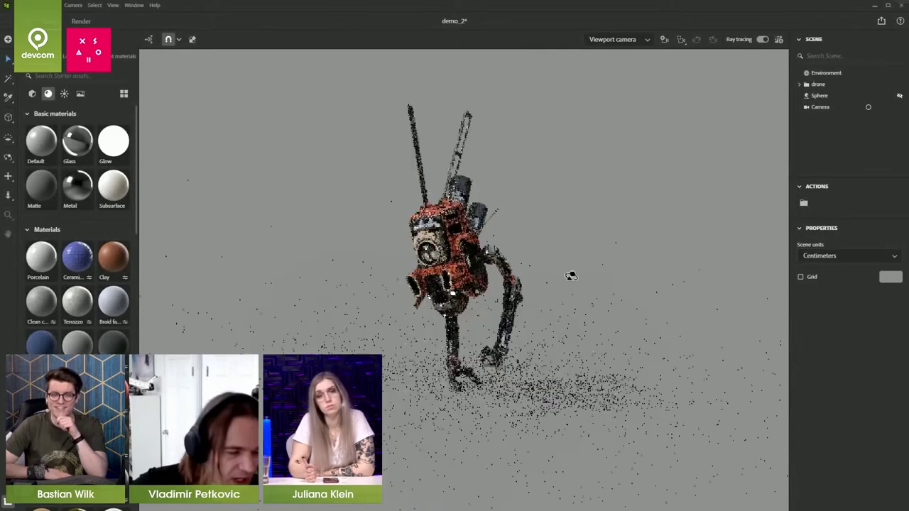
{"action": "left_click", "coordinate": [763, 40]}
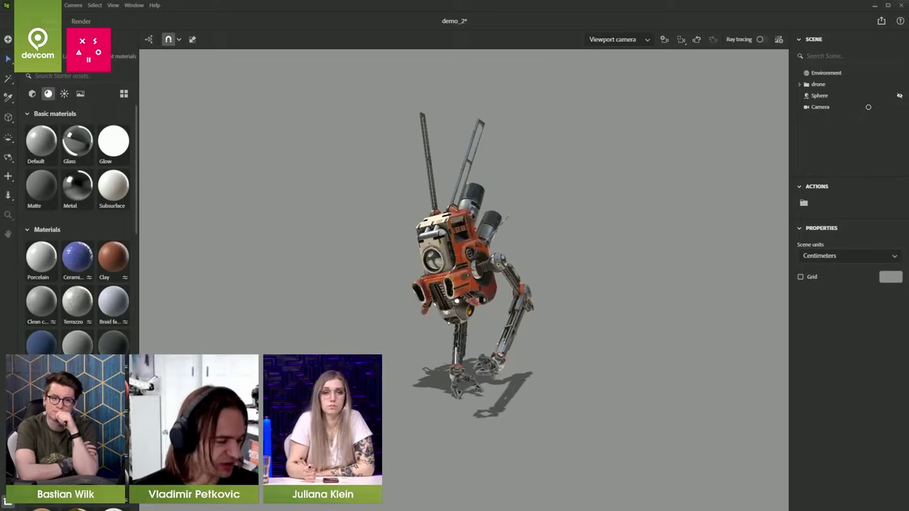
- Add a second camera with the cloudy sunset sky as its background, and show the metal sphere beside the robot
{"action": "left_click_drag", "start_coordinate": [682, 188], "coordinate": [625, 233]}
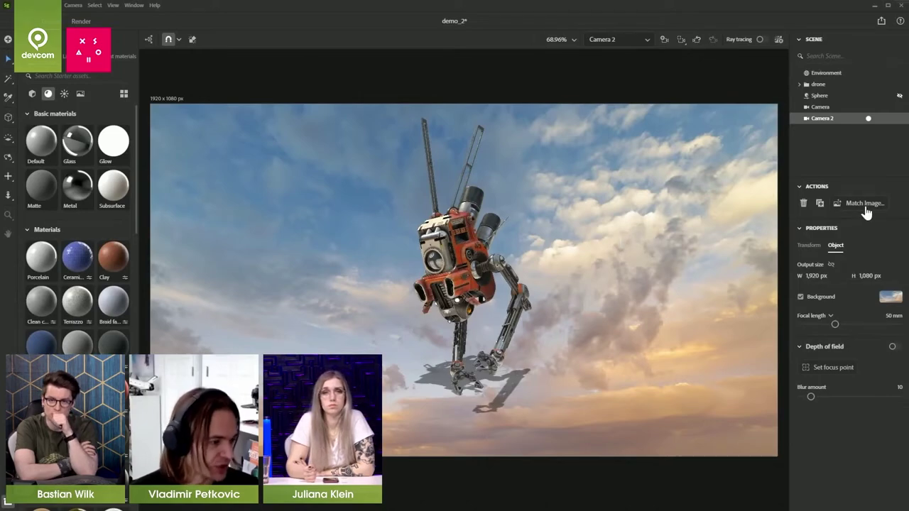
{"action": "left_click", "coordinate": [899, 97]}
{"action": "scroll", "coordinate": [517, 384], "scroll_direction": "up", "scroll_amount": 3}
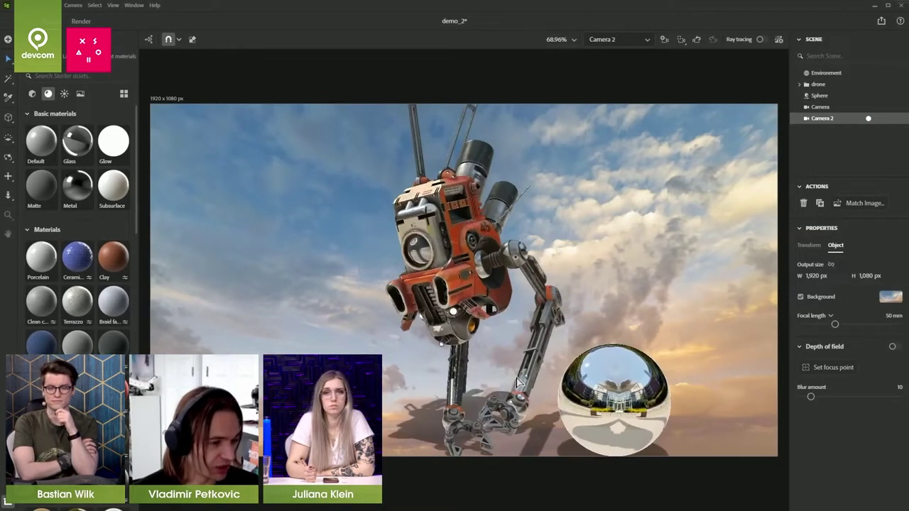
{"action": "scroll", "coordinate": [518, 369], "scroll_direction": "down", "scroll_amount": 5}
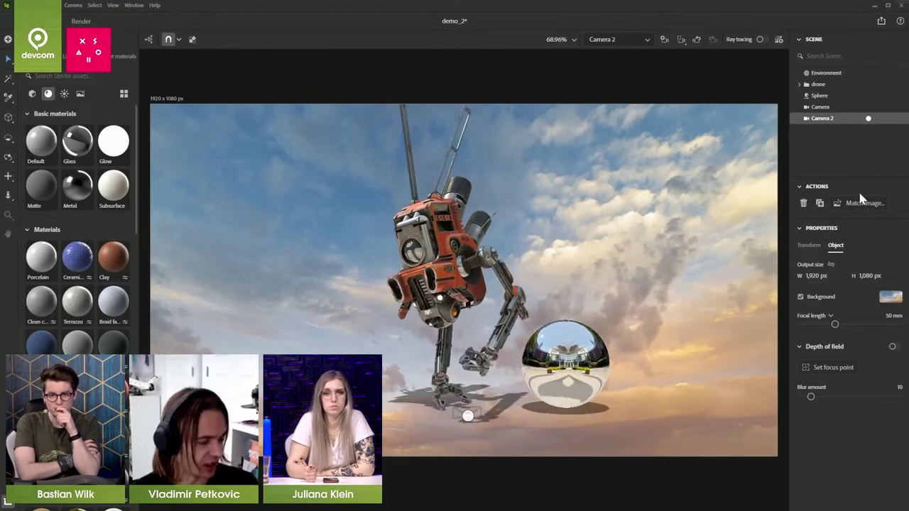
- Match Camera 2 to the sky image with image aspect ratio, outdoor sunlight and camera perspective, and reframe the whole robot
{"action": "left_click", "coordinate": [862, 203]}
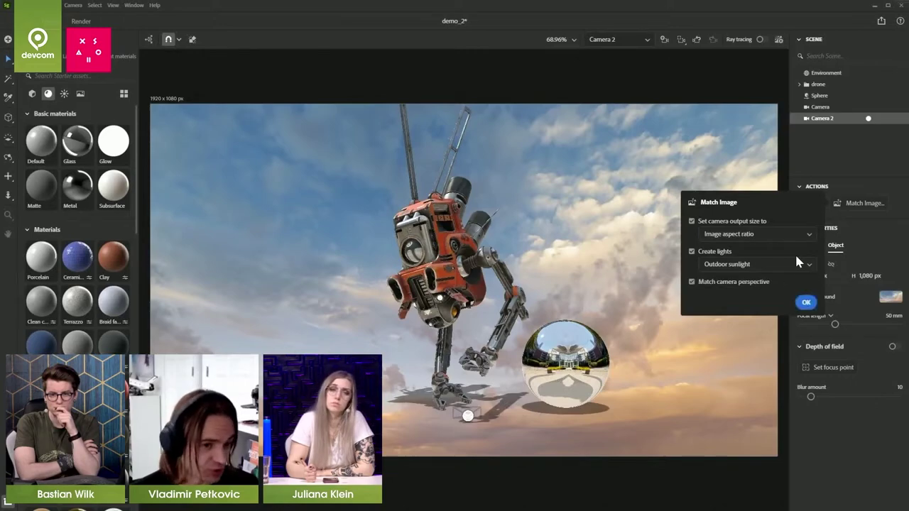
{"action": "left_click", "coordinate": [806, 303]}
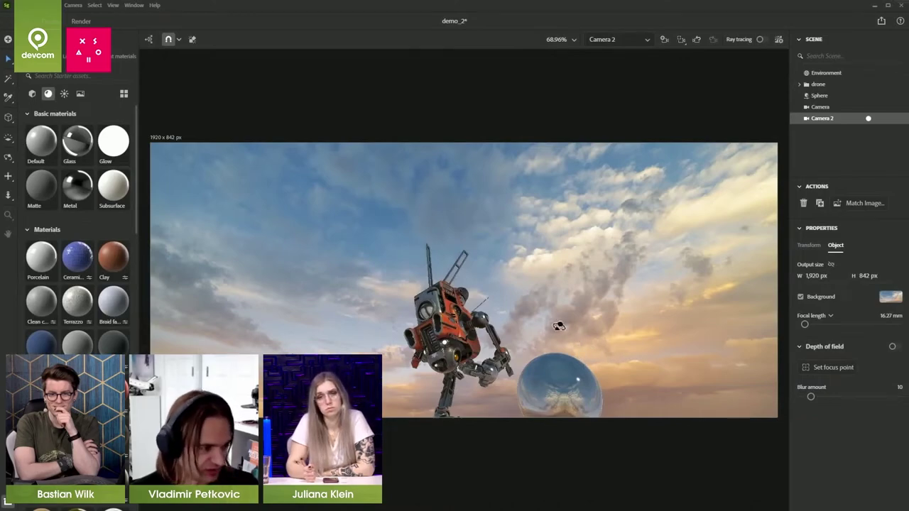
{"action": "mouse_move", "coordinate": [558, 325]}
{"action": "left_mouse_down"}
{"action": "mouse_move", "coordinate": [554, 401]}
{"action": "mouse_move", "coordinate": [549, 310]}
{"action": "mouse_move", "coordinate": [555, 326]}
{"action": "left_mouse_up"}
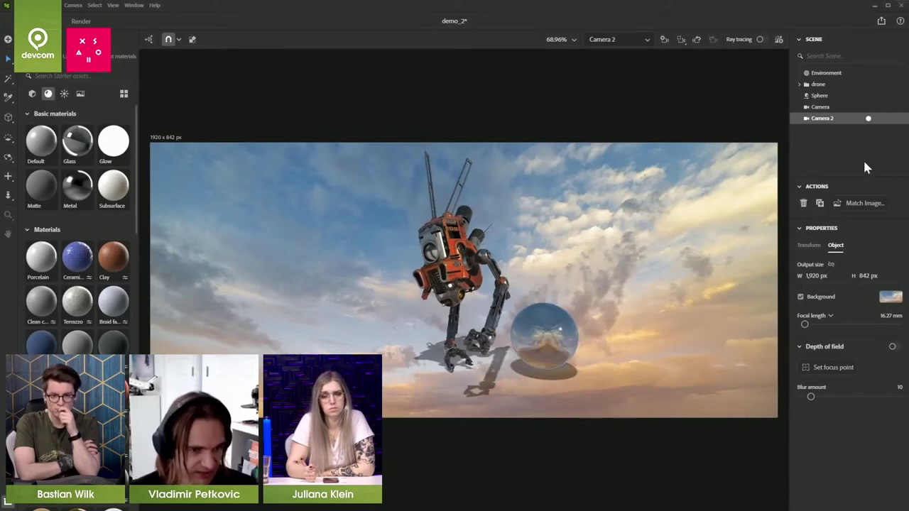
- Set the drone group's Y rotation to 0° and adjust the view of it slightly
{"action": "left_click", "coordinate": [820, 85]}
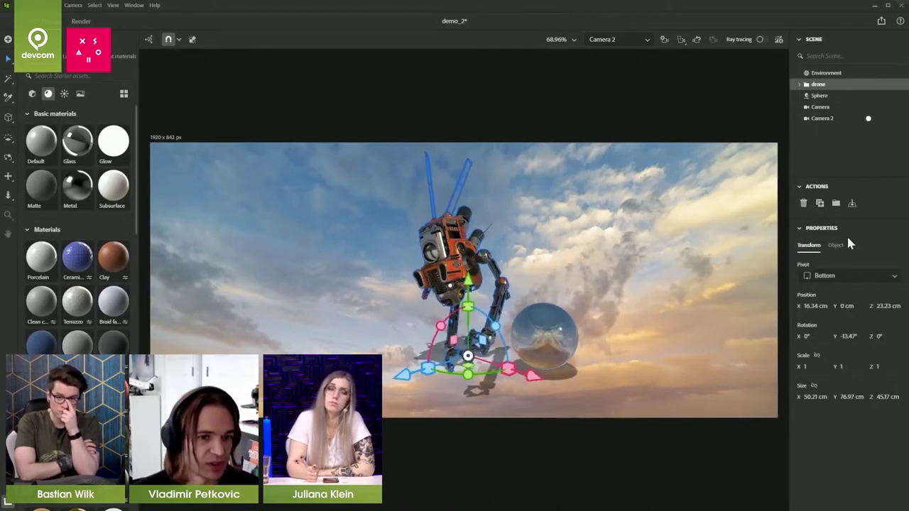
{"action": "left_click", "coordinate": [850, 337]}
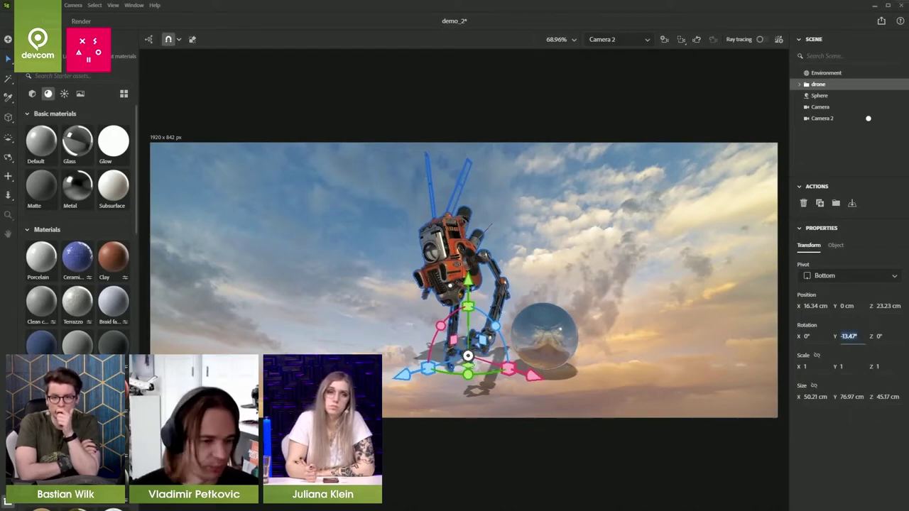
{"action": "type", "text": "0"}
{"action": "key", "text": "Return"}
{"action": "mouse_move", "coordinate": [561, 279]}
{"action": "left_mouse_down", "text": "alt"}
{"action": "mouse_move", "coordinate": [539, 273]}
{"action": "mouse_move", "coordinate": [551, 288]}
{"action": "left_mouse_up", "text": "alt"}
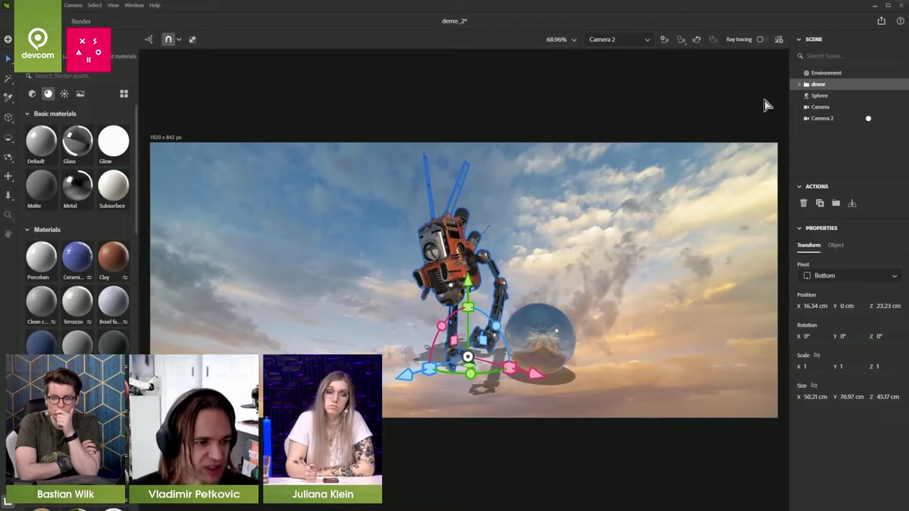
- Set Camera 2's output height to 1,080 px and reframe the robot and sphere closer
{"action": "left_click", "coordinate": [822, 118]}
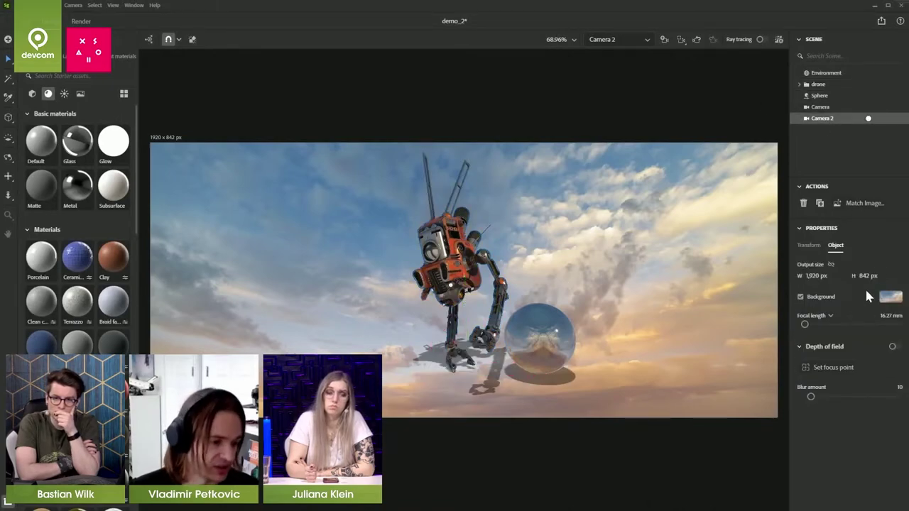
{"action": "left_click", "coordinate": [872, 282]}
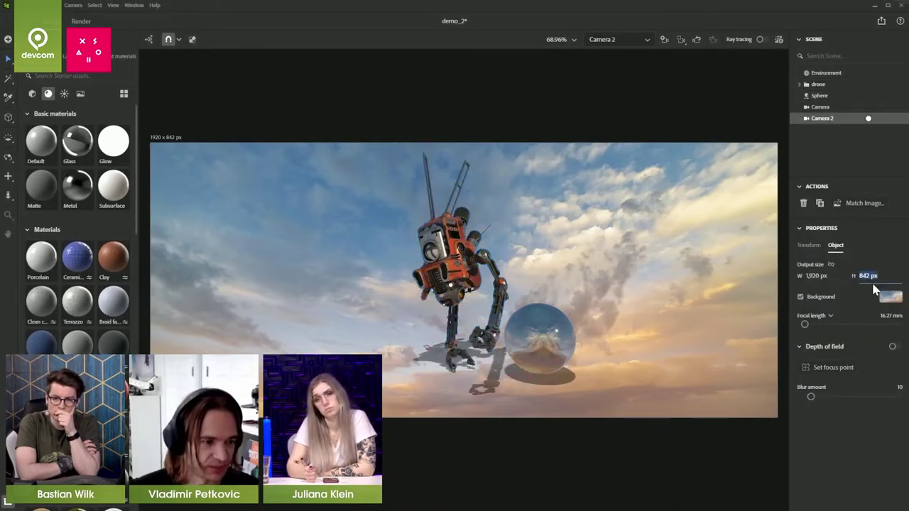
{"action": "type", "text": "1,"}
{"action": "type", "text": "080"}
{"action": "key", "text": "Return"}
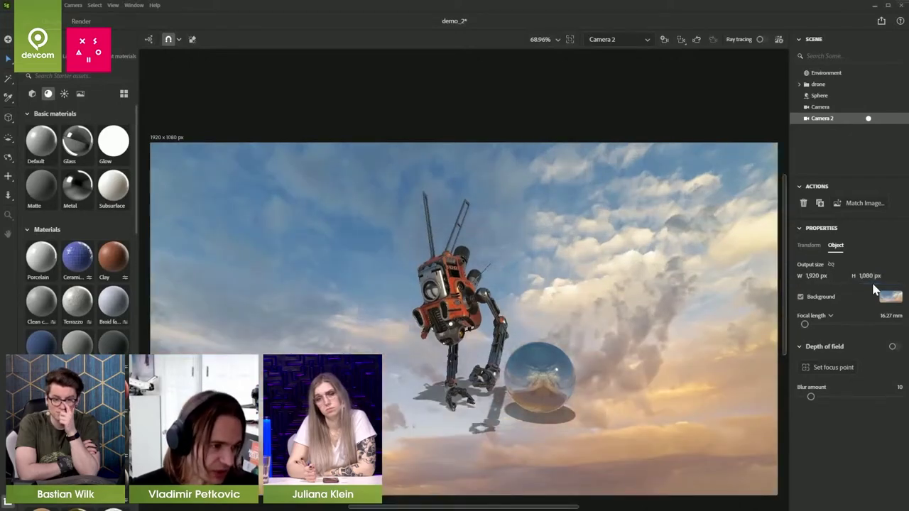
{"action": "left_click_drag", "start_coordinate": [513, 307], "coordinate": [532, 307]}
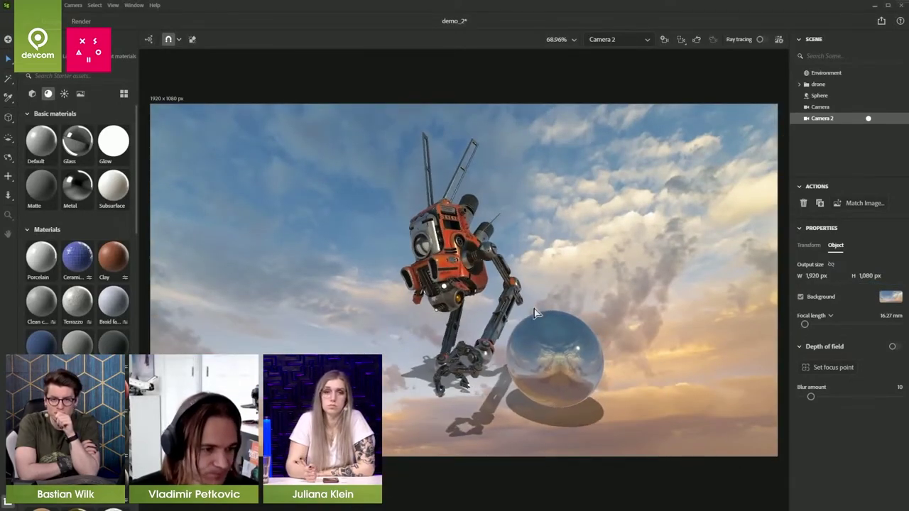
- Set Camera 2's focal length to 70 mm and move the camera back to frame the robot and sphere
{"action": "left_click", "coordinate": [890, 316]}
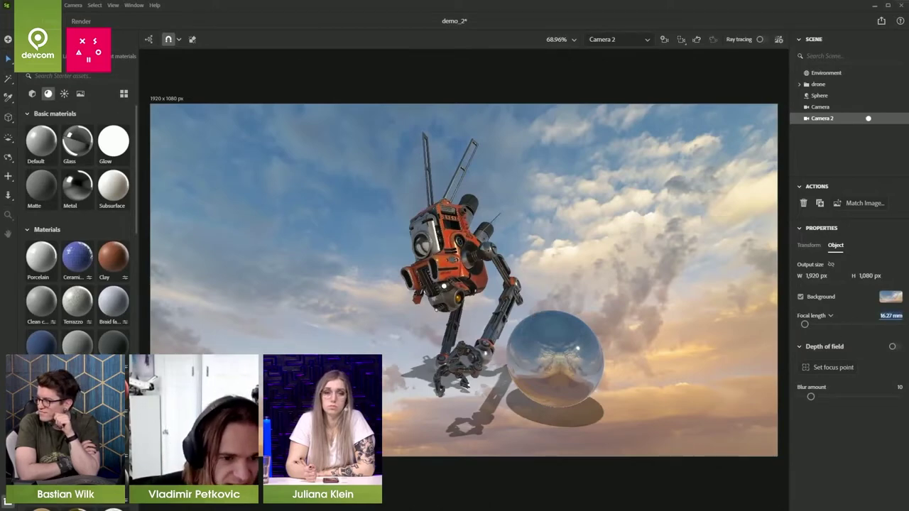
{"action": "type", "text": "70"}
{"action": "key", "text": "Return"}
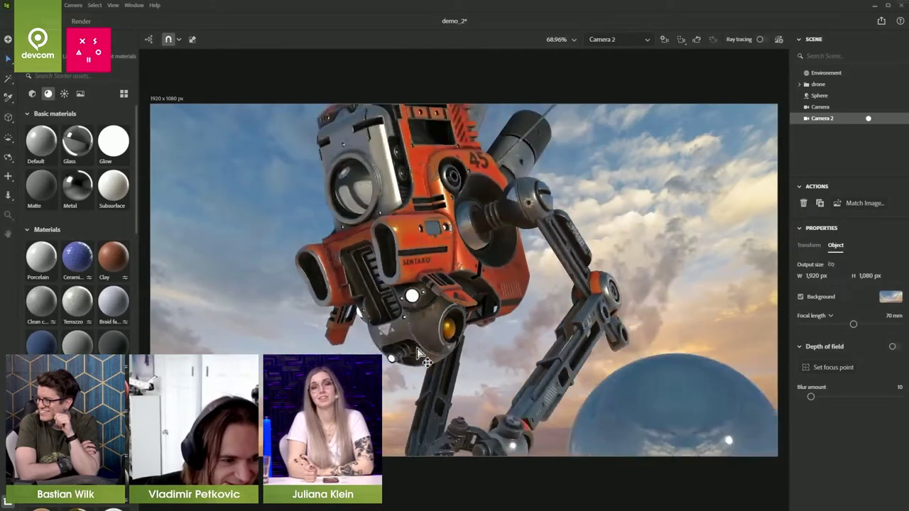
{"action": "scroll", "coordinate": [418, 349], "scroll_direction": "down", "scroll_amount": 5}
{"action": "scroll", "coordinate": [454, 351], "scroll_direction": "up", "scroll_amount": 1}
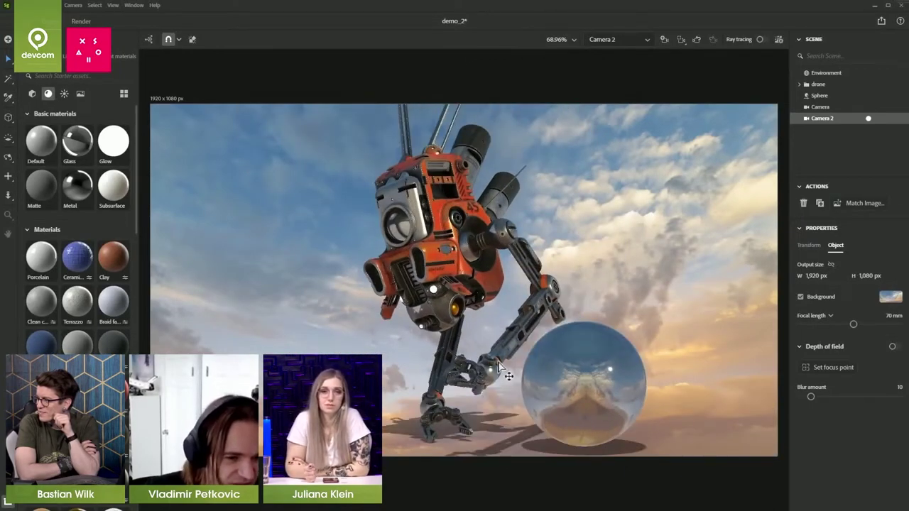
- Import the mountain terrain model into the scene, and turn off the environment's ground plane while viewing through the viewport camera
{"action": "scroll", "coordinate": [509, 362], "scroll_direction": "down", "scroll_amount": 3}
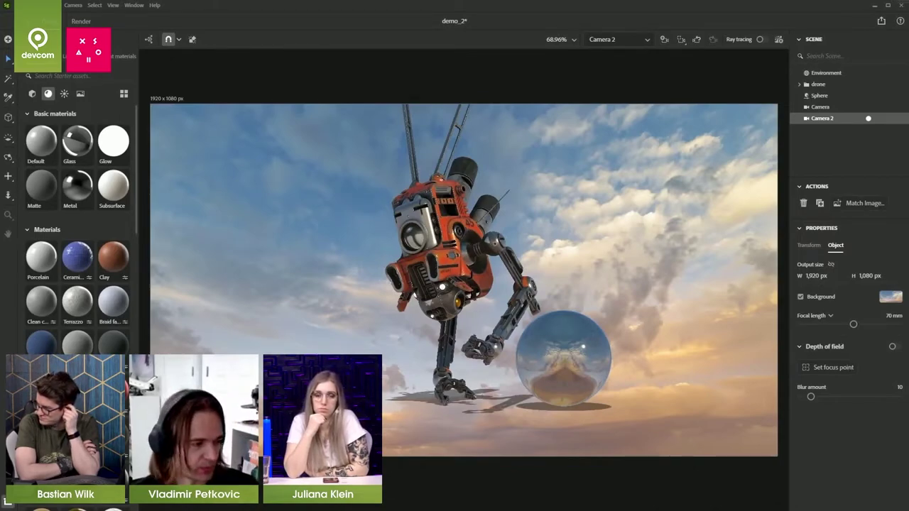
{"action": "left_click_drag", "start_coordinate": [908, 309], "coordinate": [666, 411]}
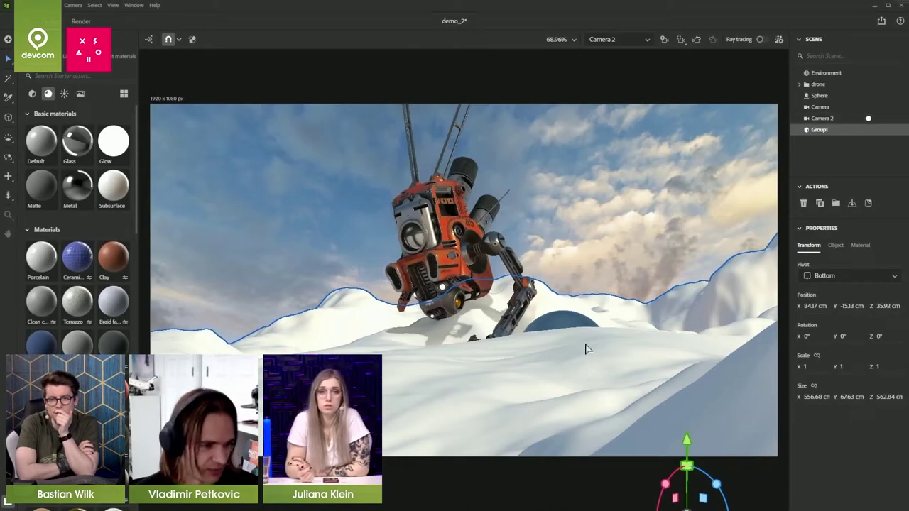
{"action": "left_click", "coordinate": [868, 118]}
{"action": "scroll", "coordinate": [561, 323], "scroll_direction": "down", "scroll_amount": 2}
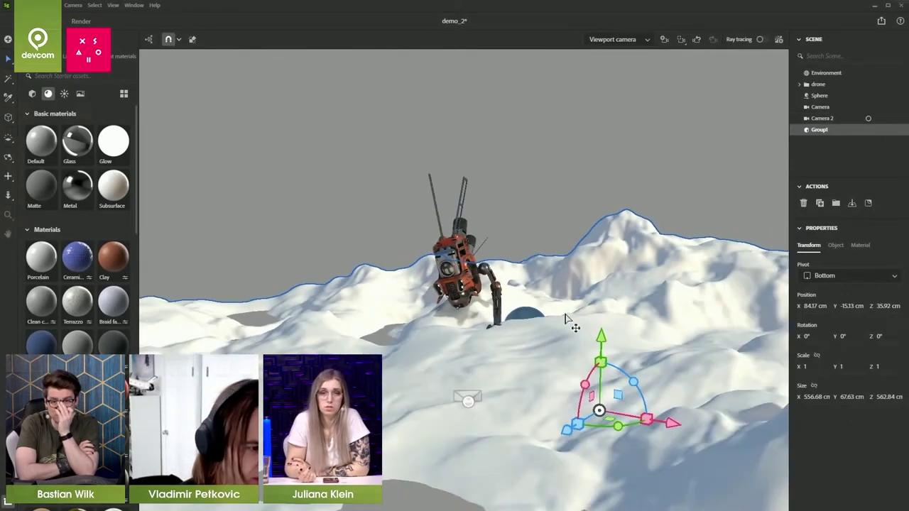
{"action": "scroll", "coordinate": [566, 316], "scroll_direction": "down", "scroll_amount": 2}
{"action": "right_click_drag", "start_coordinate": [520, 353], "coordinate": [525, 360]}
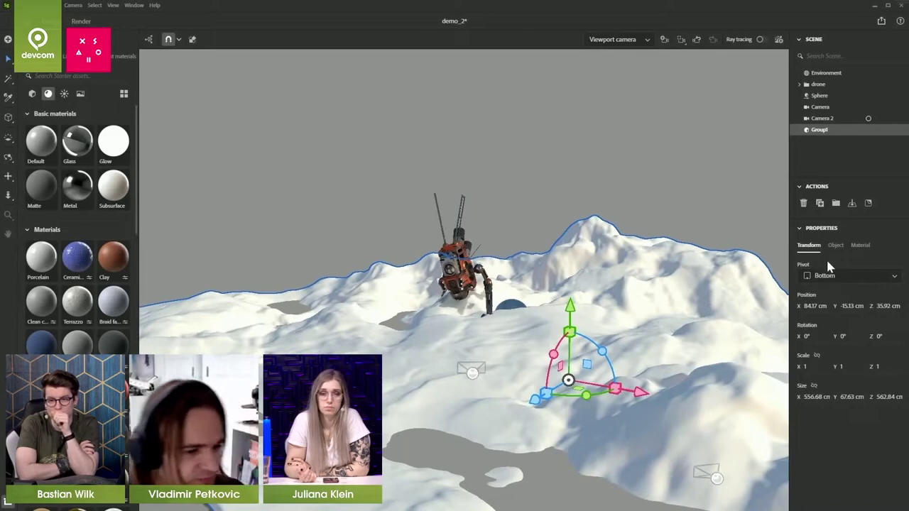
{"action": "left_click", "coordinate": [713, 165]}
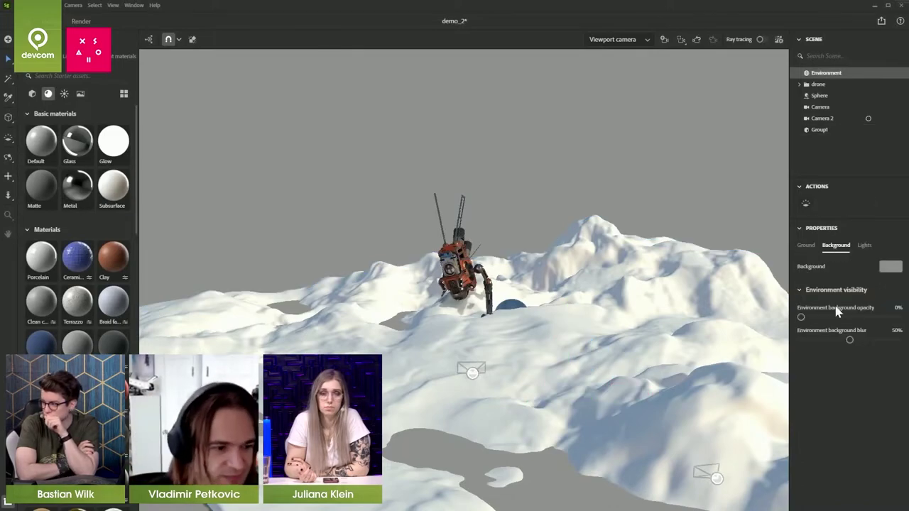
{"action": "left_click", "coordinate": [806, 246]}
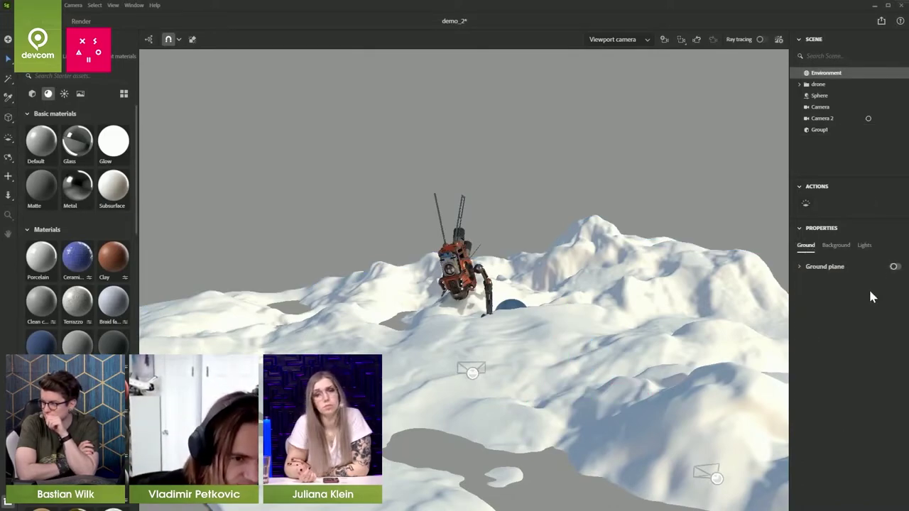
- Rotate the terrain about its vertical axis and slide it so its flat area lies under the robot and sphere
{"action": "left_click", "coordinate": [584, 381]}
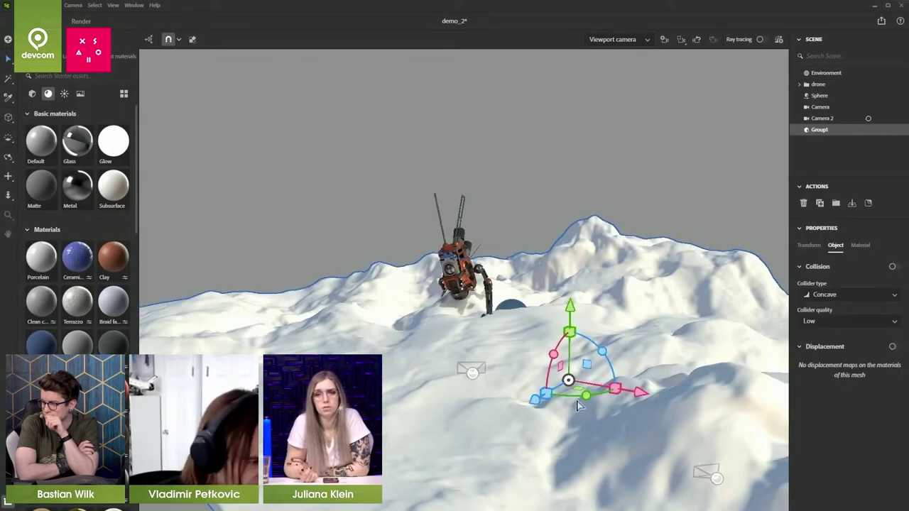
{"action": "left_click_drag", "start_coordinate": [585, 395], "coordinate": [675, 369]}
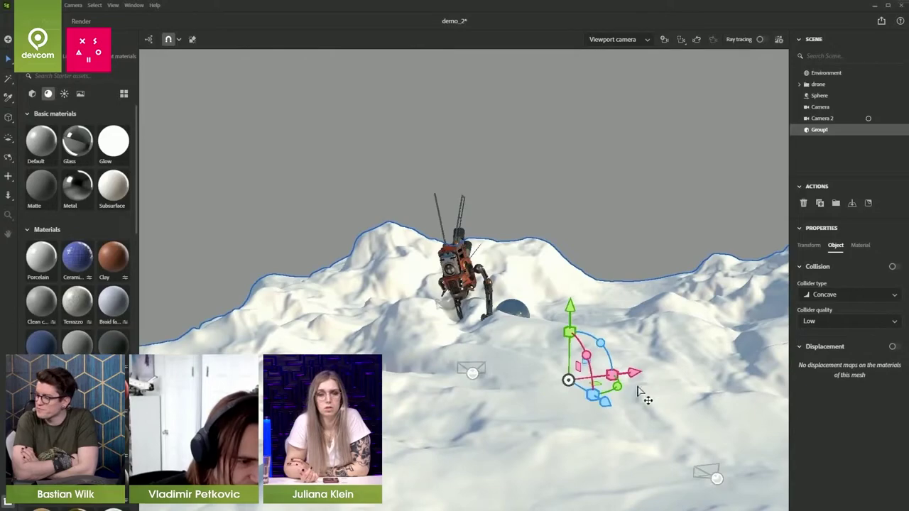
{"action": "left_click_drag", "start_coordinate": [610, 374], "coordinate": [521, 370]}
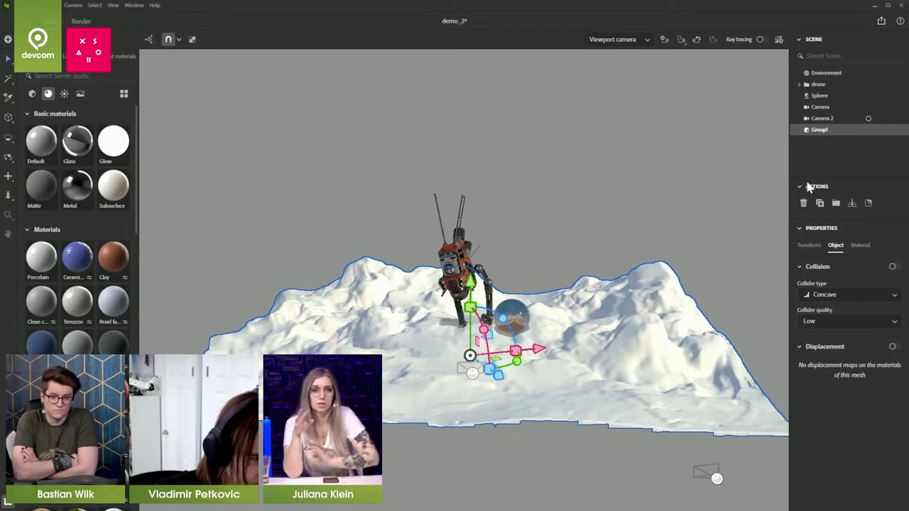
- Return to Camera 2 and adjust the terrain's placement so the robot's foot and the sphere rest on its surface
{"action": "left_click", "coordinate": [868, 119]}
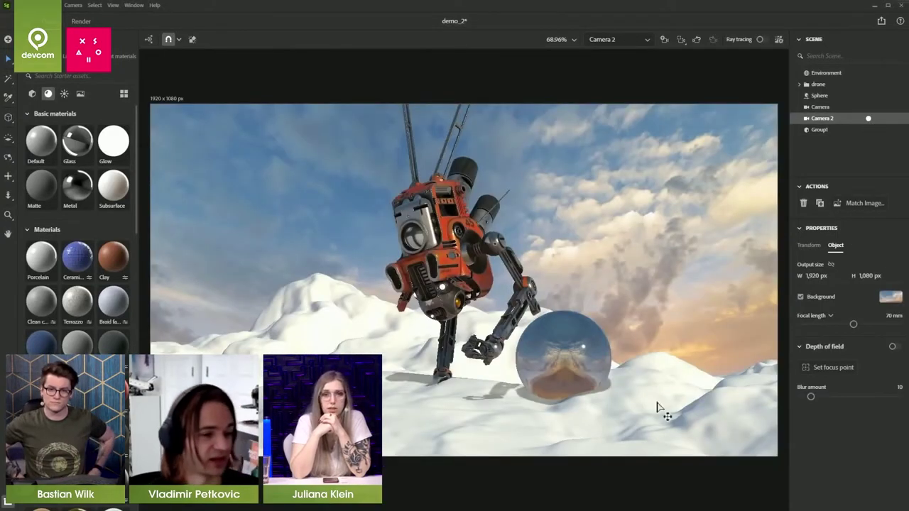
{"action": "left_click", "coordinate": [678, 409]}
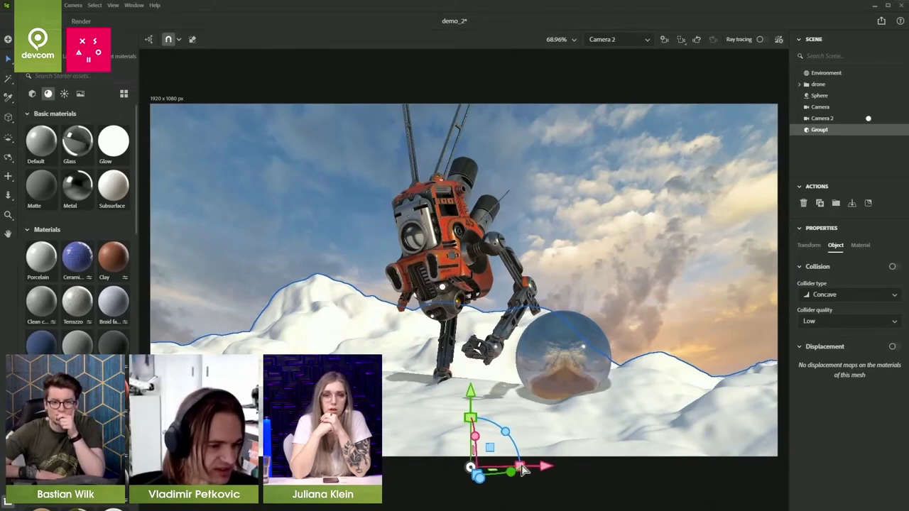
{"action": "left_click_drag", "start_coordinate": [522, 470], "coordinate": [468, 475]}
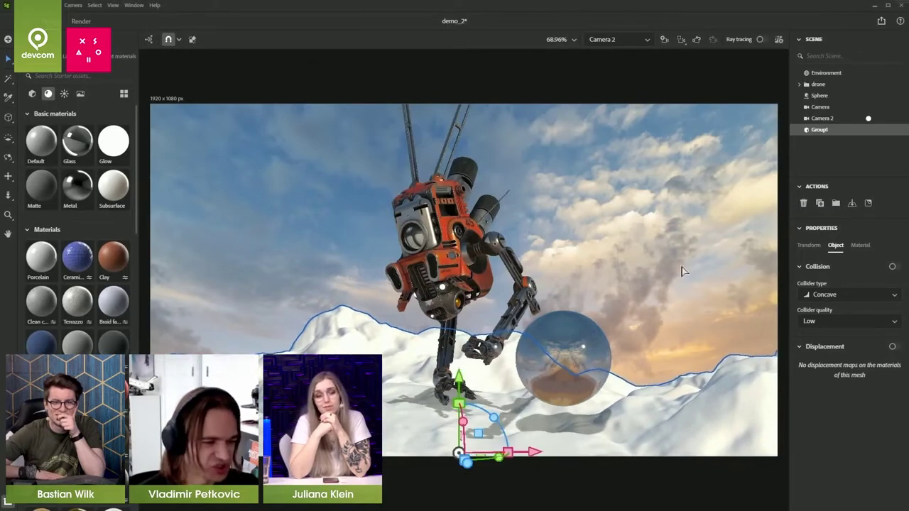
- Hide the sphere and apply the Matte material to the terrain
{"action": "left_click", "coordinate": [581, 356]}
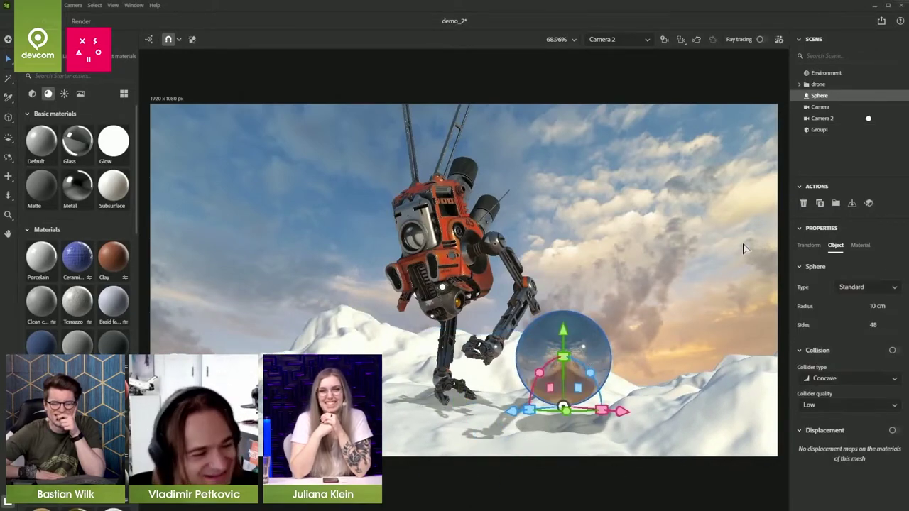
{"action": "left_click", "coordinate": [899, 97]}
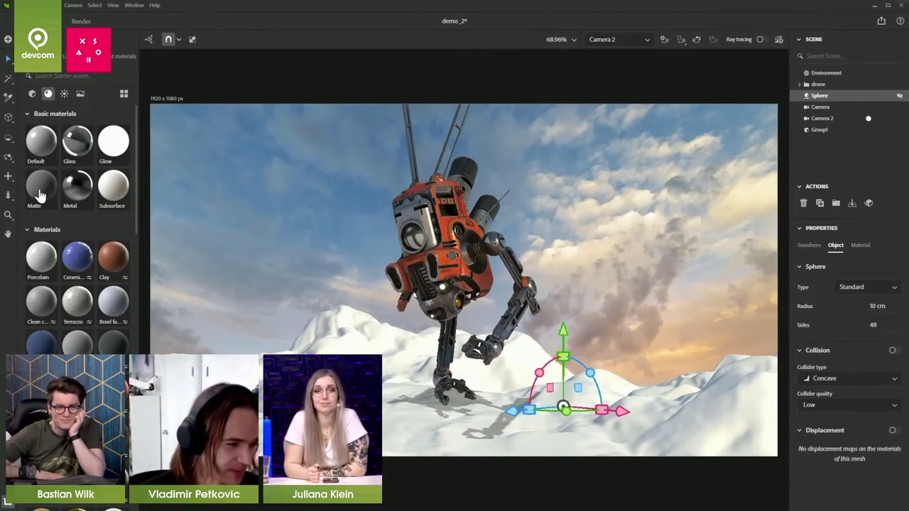
{"action": "left_click_drag", "start_coordinate": [41, 196], "coordinate": [749, 422]}
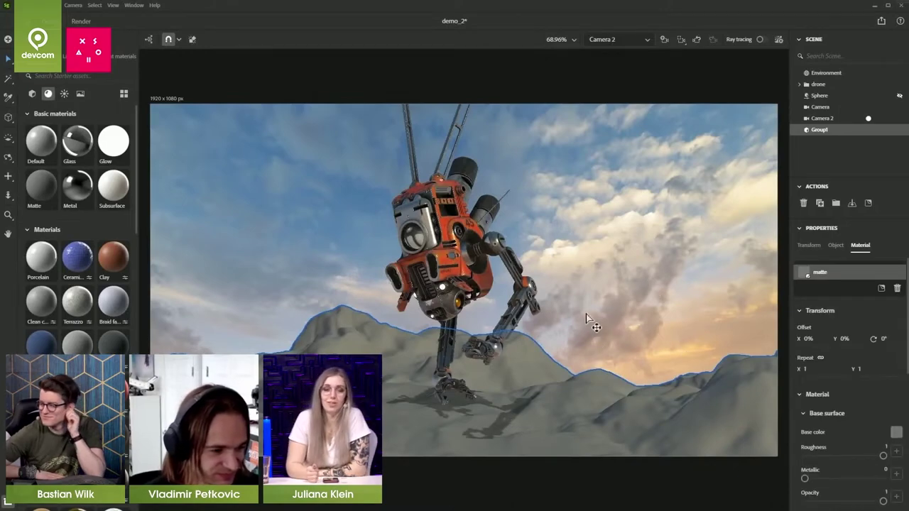
- Orbit Camera 2 to a higher angle on the robot and shift the terrain horizontally behind it
{"action": "mouse_move", "coordinate": [574, 324]}
{"action": "left_mouse_down"}
{"action": "mouse_move", "coordinate": [601, 319]}
{"action": "mouse_move", "coordinate": [597, 301]}
{"action": "mouse_move", "coordinate": [626, 300]}
{"action": "mouse_move", "coordinate": [620, 308]}
{"action": "left_mouse_up"}
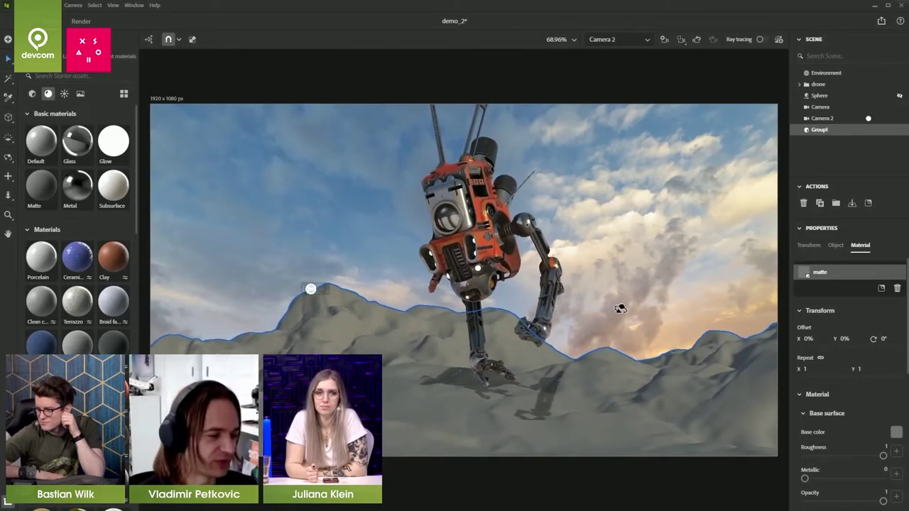
{"action": "left_click", "coordinate": [648, 402]}
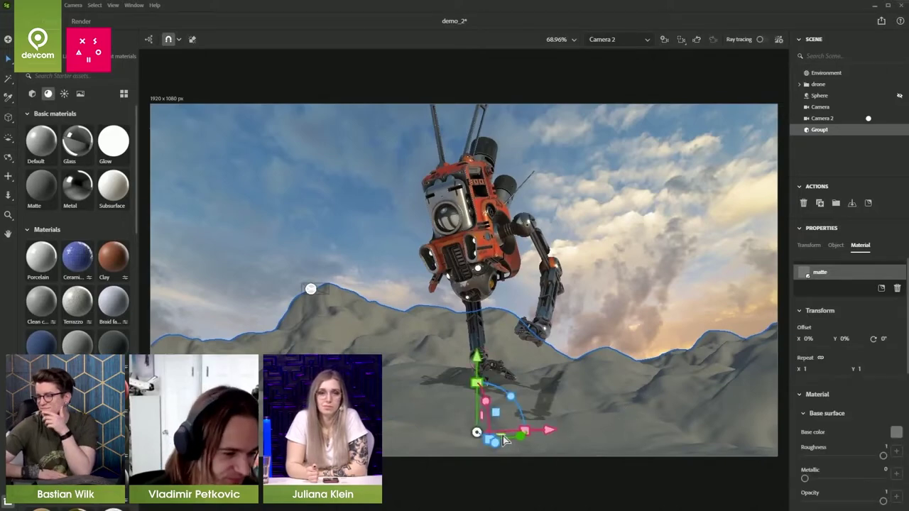
{"action": "left_click_drag", "start_coordinate": [503, 440], "coordinate": [517, 428]}
{"action": "left_click", "coordinate": [619, 317]}
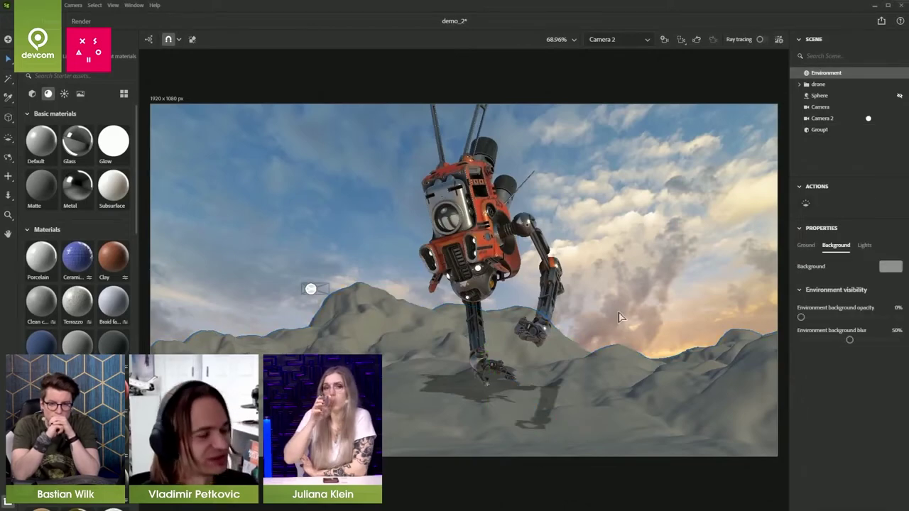
- Preview the scene with ray tracing enabled and save the demo_2 file
{"action": "left_click", "coordinate": [762, 40]}
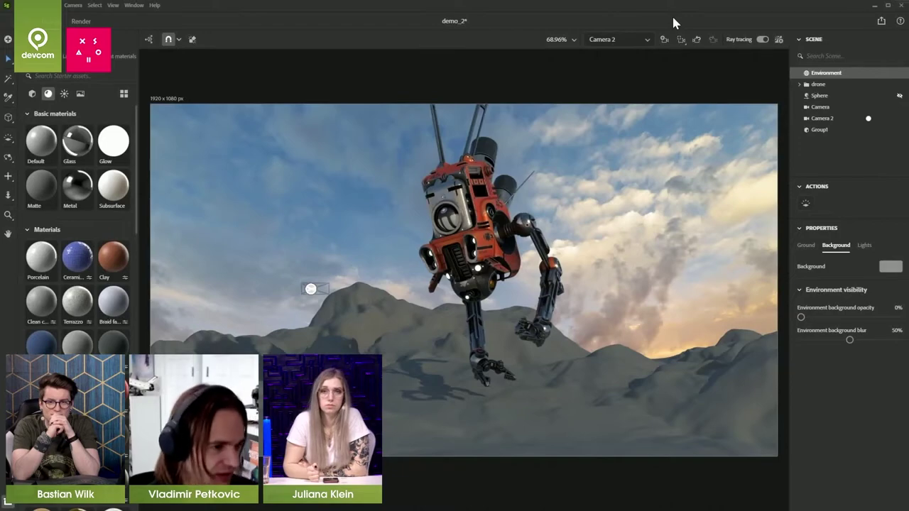
{"action": "key", "text": "ctrl"}
{"action": "key", "text": "ctrl+s"}
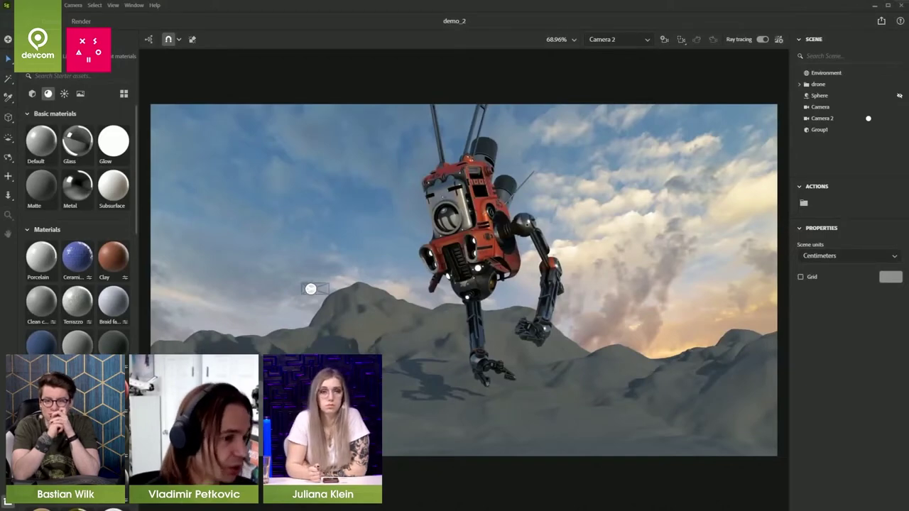
- Switch to the browser with the Substance 3D assets site and download the Sand Mine Rock Rubble material
{"action": "left_click_drag", "start_coordinate": [908, 62], "coordinate": [446, 10]}
{"action": "double_click", "coordinate": [447, 10]}
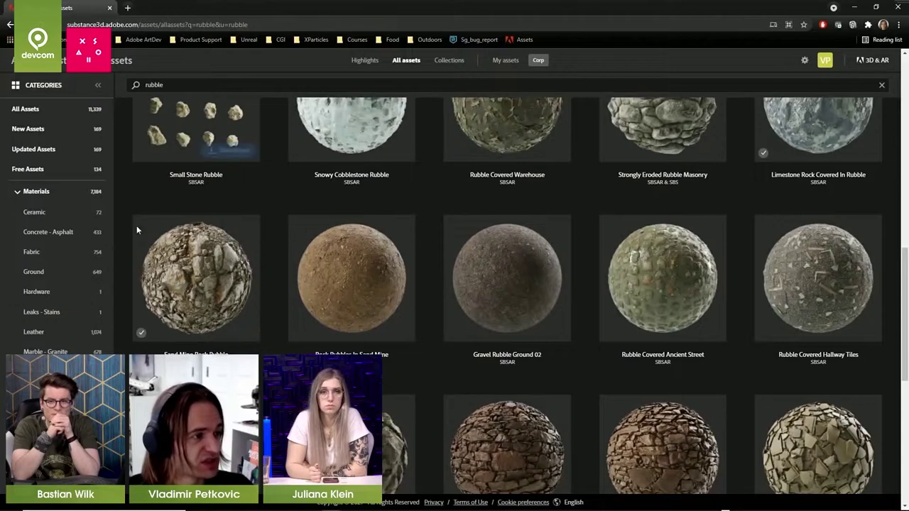
{"action": "scroll", "coordinate": [211, 293], "scroll_direction": "down", "scroll_amount": 1}
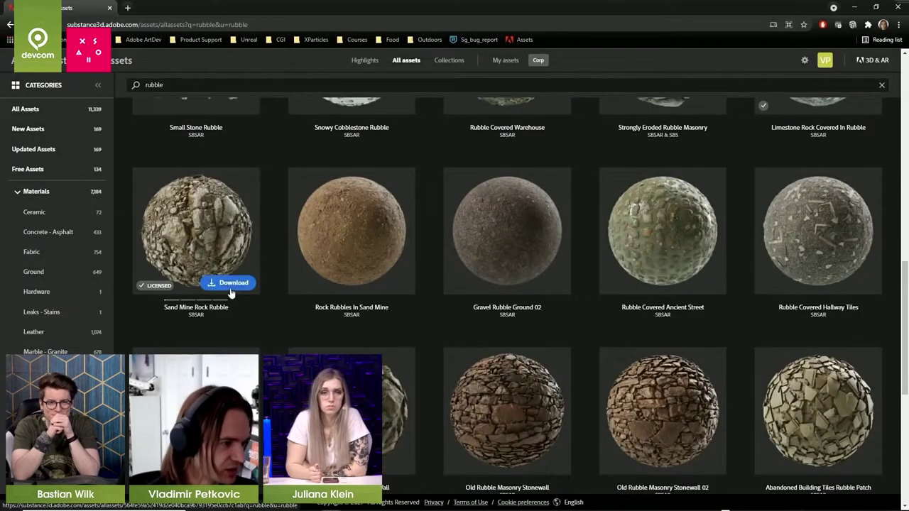
{"action": "left_click", "coordinate": [233, 282]}
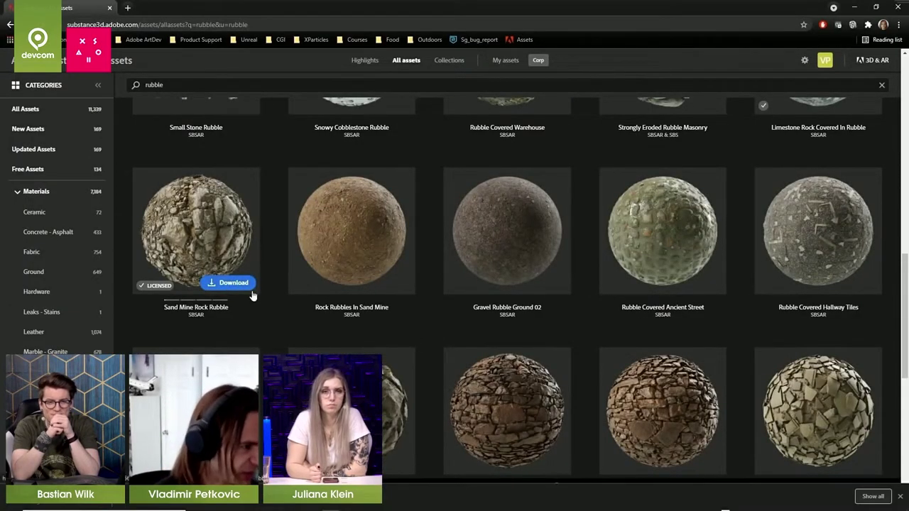
{"action": "left_click_drag", "start_coordinate": [209, 13], "coordinate": [908, 20]}
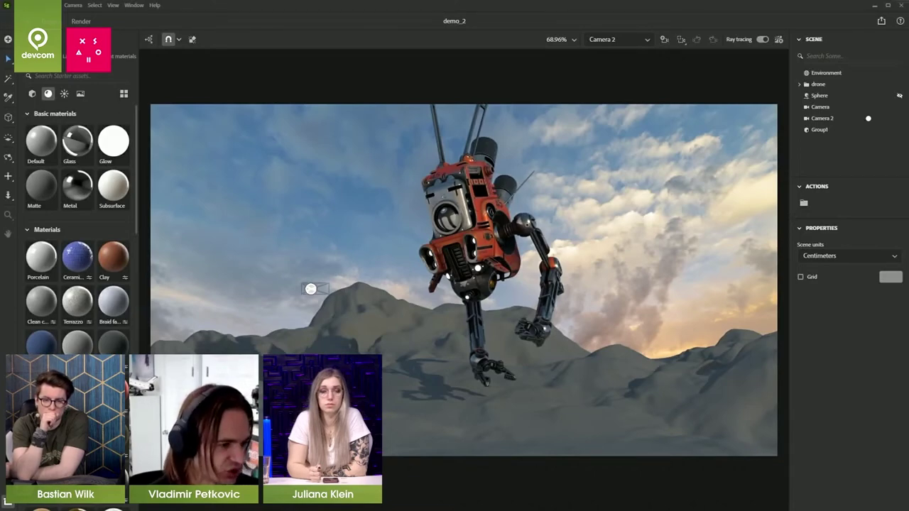
- Apply the Sand Mine Rock Rubble material to the terrain with a repeat of 6 and a resolution of 2048px
{"action": "left_click_drag", "start_coordinate": [908, 178], "coordinate": [610, 412]}
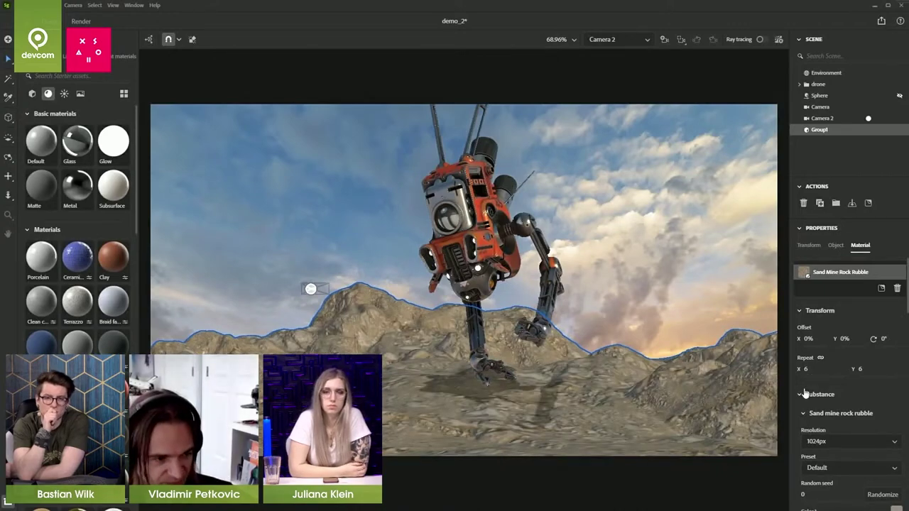
{"action": "left_click", "coordinate": [823, 447]}
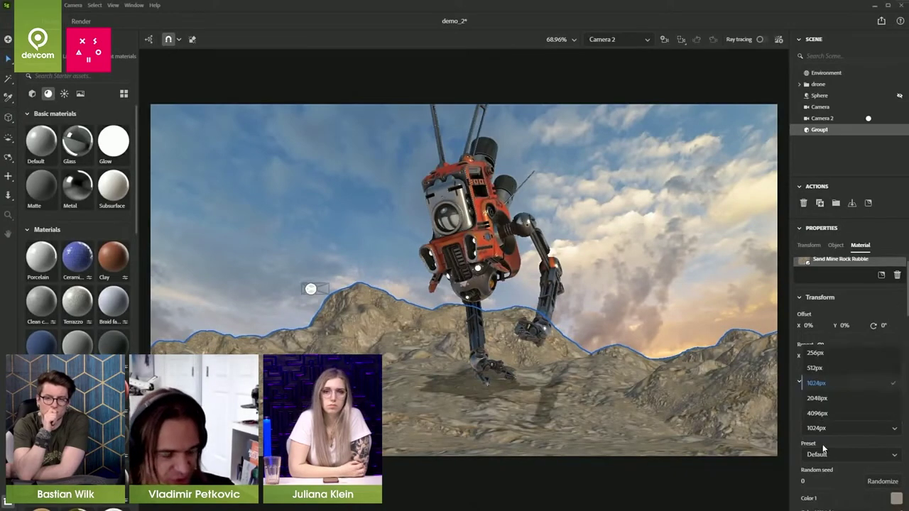
{"action": "left_click", "coordinate": [817, 398]}
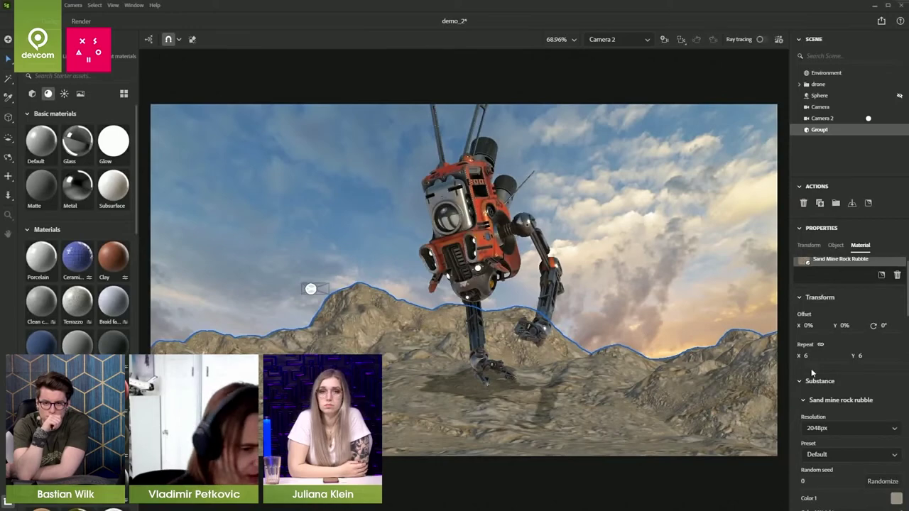
- Set the rubble material's height scale to 4 and enable displacement on the terrain
{"action": "scroll", "coordinate": [795, 417], "scroll_direction": "down", "scroll_amount": 15}
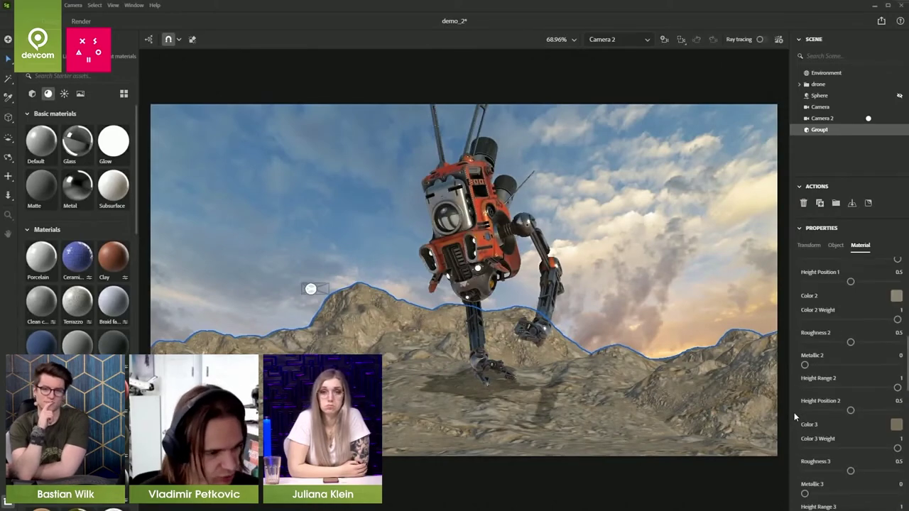
{"action": "scroll", "coordinate": [794, 417], "scroll_direction": "down", "scroll_amount": 5}
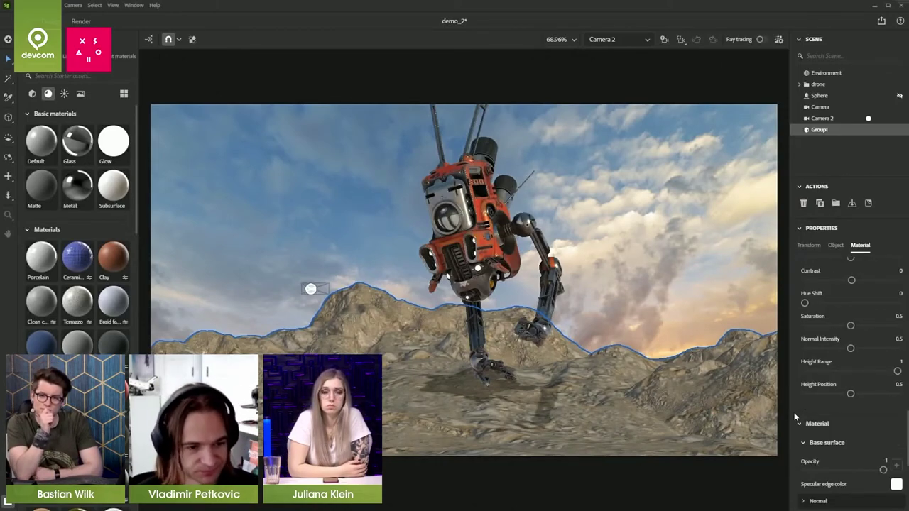
{"action": "scroll", "coordinate": [794, 417], "scroll_direction": "down", "scroll_amount": 3}
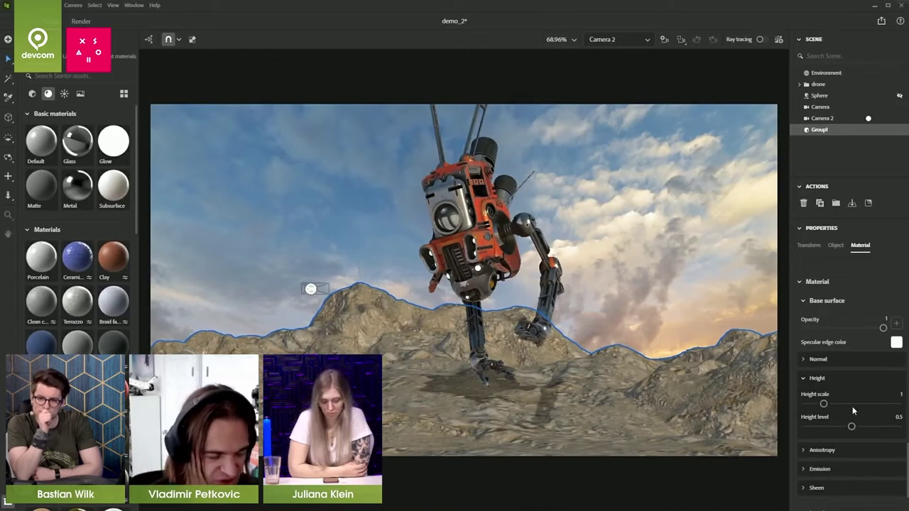
{"action": "left_click", "coordinate": [900, 395]}
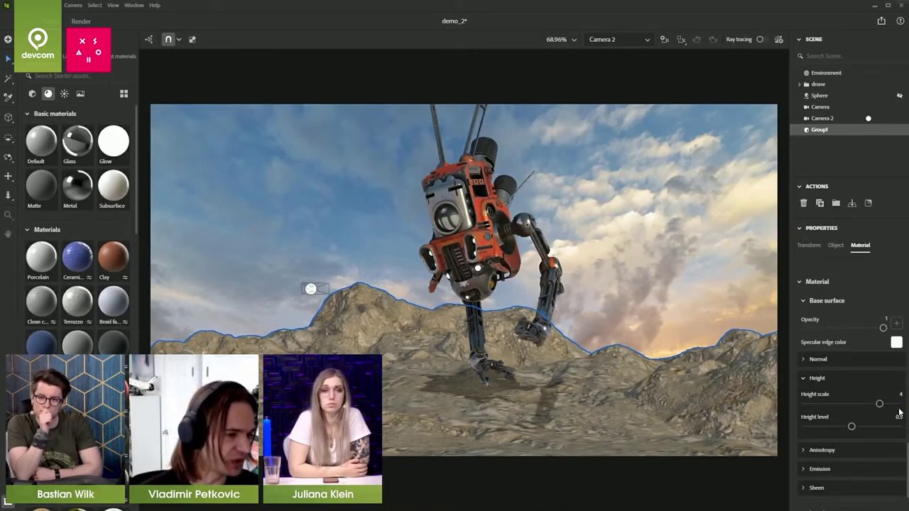
{"action": "left_click", "coordinate": [835, 246]}
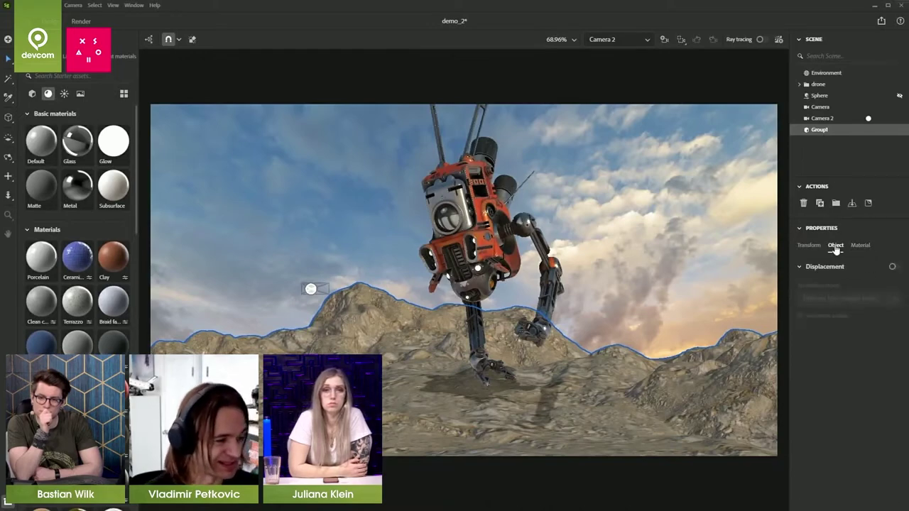
{"action": "left_click", "coordinate": [894, 267]}
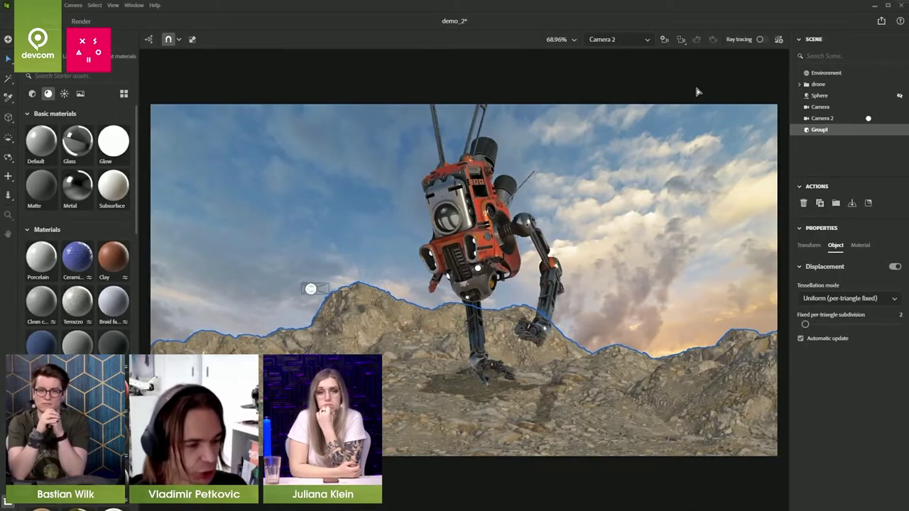
- Examine the displaced rock terrain around the robot up close through the viewport camera
{"action": "left_click", "coordinate": [868, 118]}
{"action": "right_click_drag", "start_coordinate": [582, 479], "coordinate": [450, 465]}
{"action": "scroll", "coordinate": [469, 340], "scroll_direction": "up", "scroll_amount": 2}
{"action": "scroll", "coordinate": [472, 342], "scroll_direction": "up", "scroll_amount": 3}
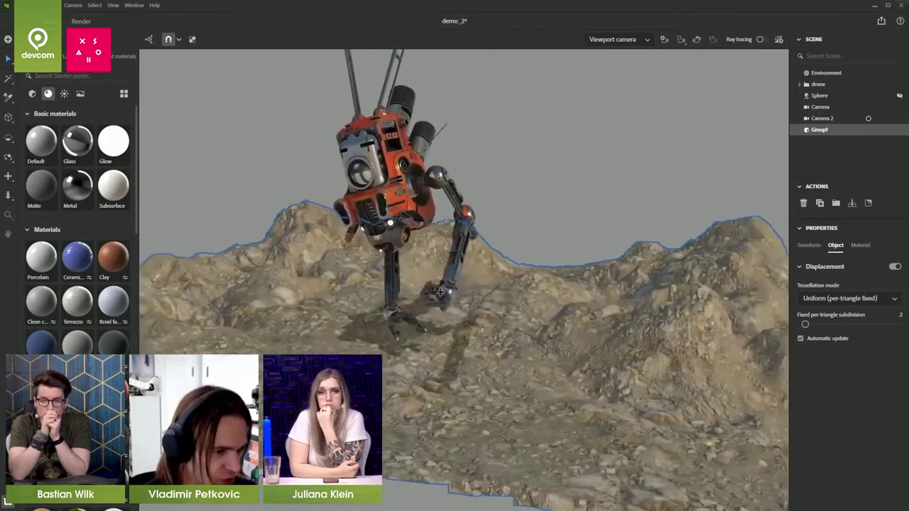
{"action": "left_click_drag", "start_coordinate": [440, 292], "coordinate": [414, 311], "text": "alt"}
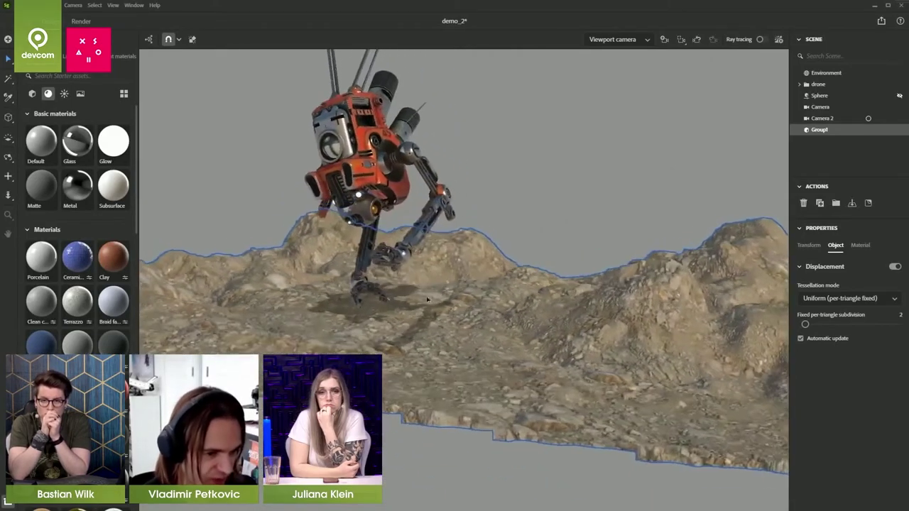
- Adjust the terrain's vertical scale for more pronounced rocky hills around the robot, and inspect the relief from low viewpoints
{"action": "right_click_drag", "start_coordinate": [414, 311], "coordinate": [435, 334], "text": "alt"}
{"action": "left_click_drag", "start_coordinate": [436, 334], "coordinate": [480, 317], "text": "alt"}
{"action": "middle_click_drag", "start_coordinate": [479, 317], "coordinate": [510, 353]}
{"action": "right_click_drag", "start_coordinate": [511, 353], "coordinate": [495, 339], "text": "alt"}
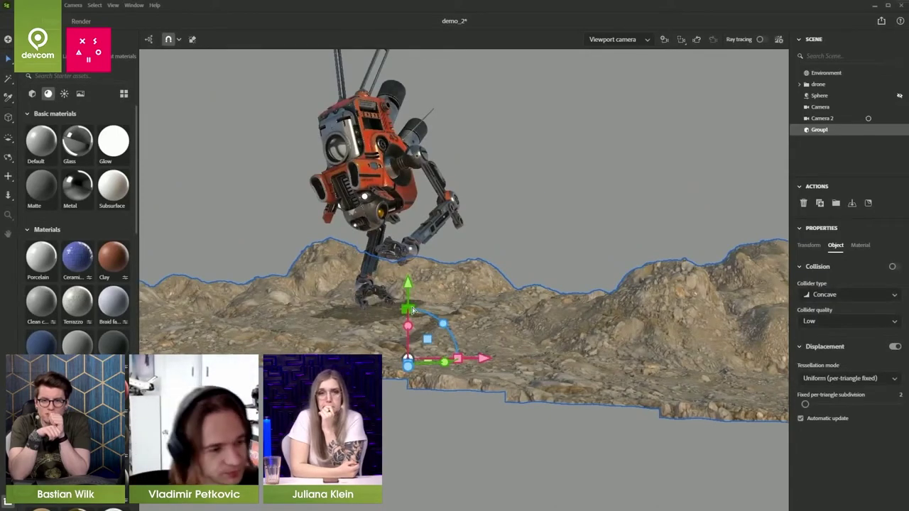
{"action": "left_click_drag", "start_coordinate": [417, 310], "coordinate": [421, 387]}
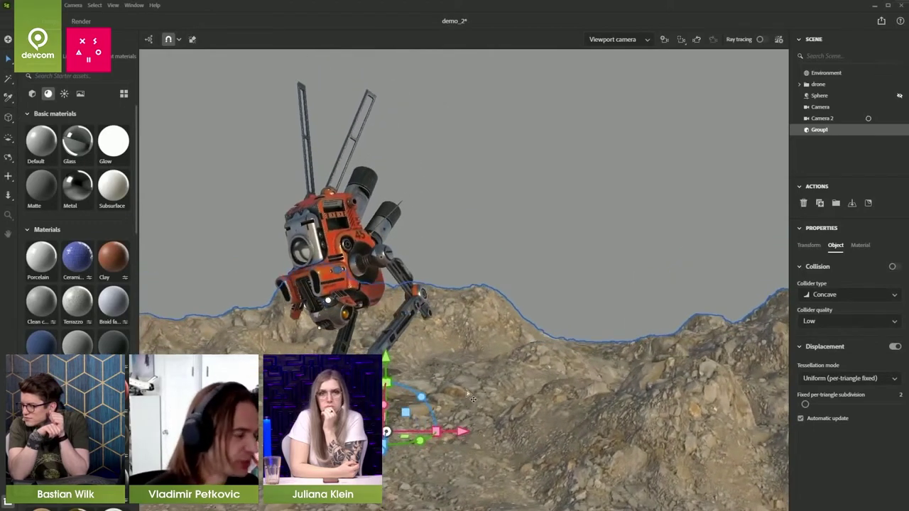
{"action": "right_click_drag", "start_coordinate": [420, 387], "coordinate": [402, 421], "text": "alt"}
{"action": "left_click_drag", "start_coordinate": [413, 393], "coordinate": [392, 373]}
{"action": "scroll", "coordinate": [451, 342], "scroll_direction": "up", "scroll_amount": 5}
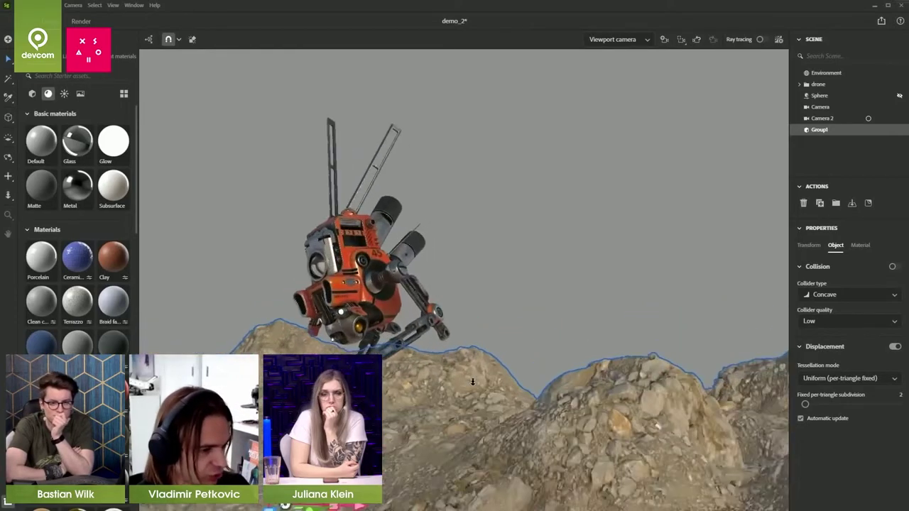
{"action": "left_click_drag", "start_coordinate": [473, 378], "coordinate": [492, 355], "text": "alt"}
{"action": "scroll", "coordinate": [460, 346], "scroll_direction": "up", "scroll_amount": 2}
{"action": "middle_click_drag", "start_coordinate": [492, 355], "coordinate": [501, 353], "text": "alt"}
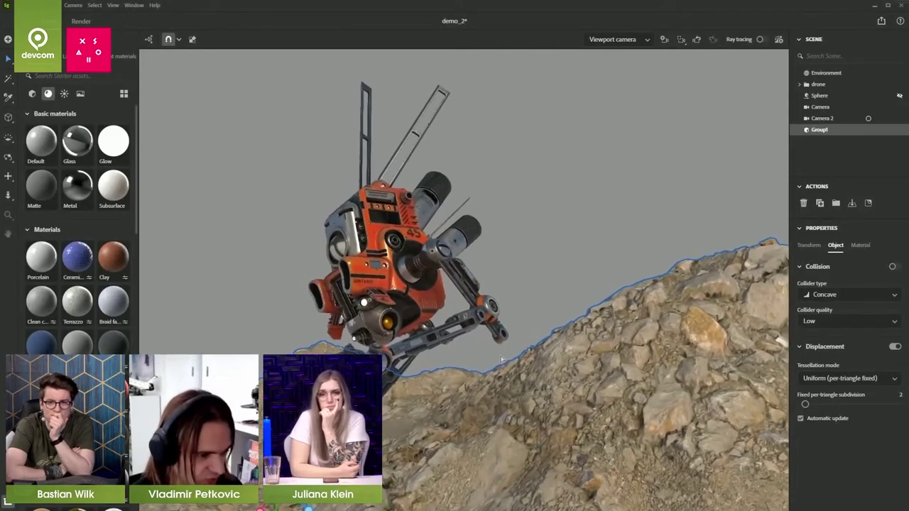
{"action": "left_click", "coordinate": [536, 243]}
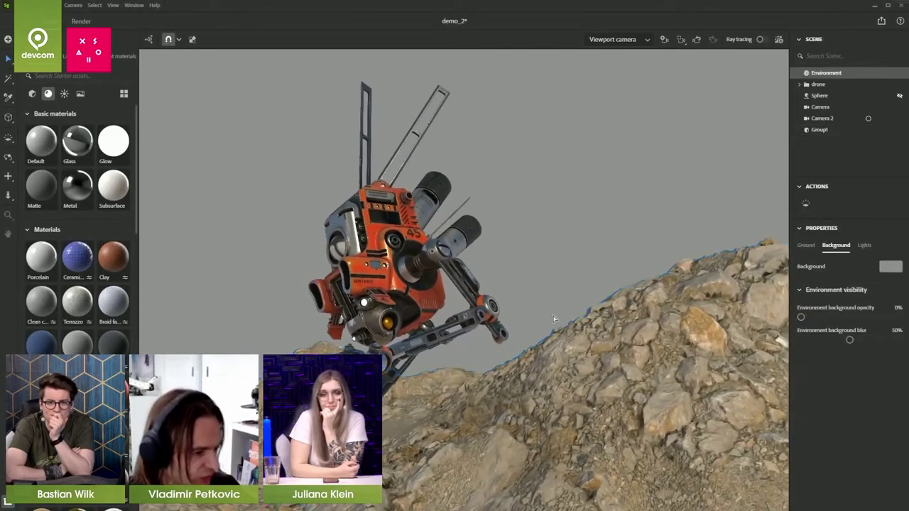
- Switch to Camera 2 and reframe it to show the robot at a three-quarter angle against the sunset sky
{"action": "left_click", "coordinate": [868, 119]}
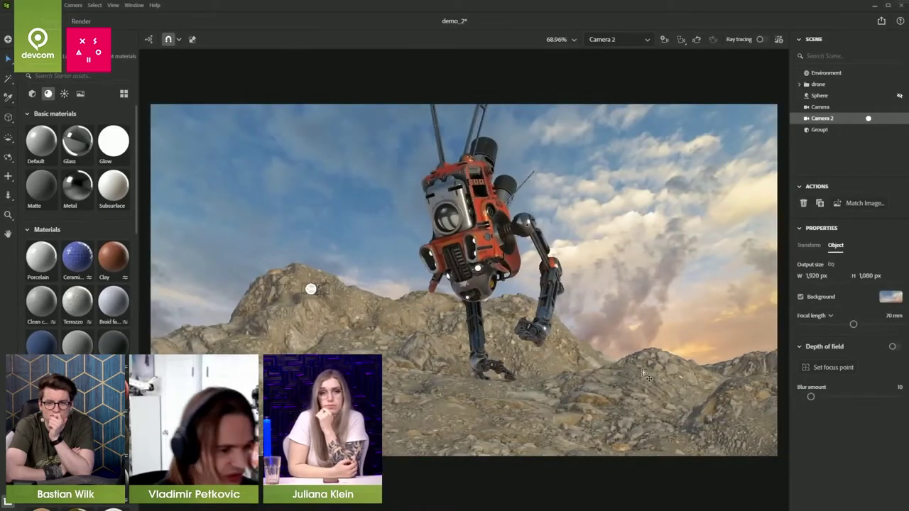
{"action": "left_click_drag", "start_coordinate": [641, 301], "coordinate": [590, 300]}
{"action": "middle_click_drag", "start_coordinate": [553, 303], "coordinate": [600, 297]}
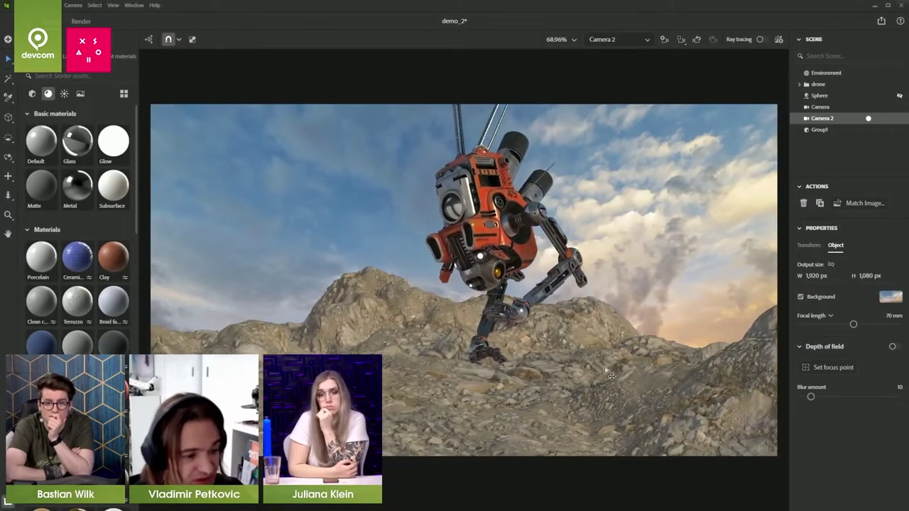
- Shift the terrain sideways so a large rocky mound rises beside the robot, and slightly adjust the Camera 2 angle
{"action": "left_click", "coordinate": [621, 422]}
{"action": "left_click_drag", "start_coordinate": [515, 454], "coordinate": [410, 451]}
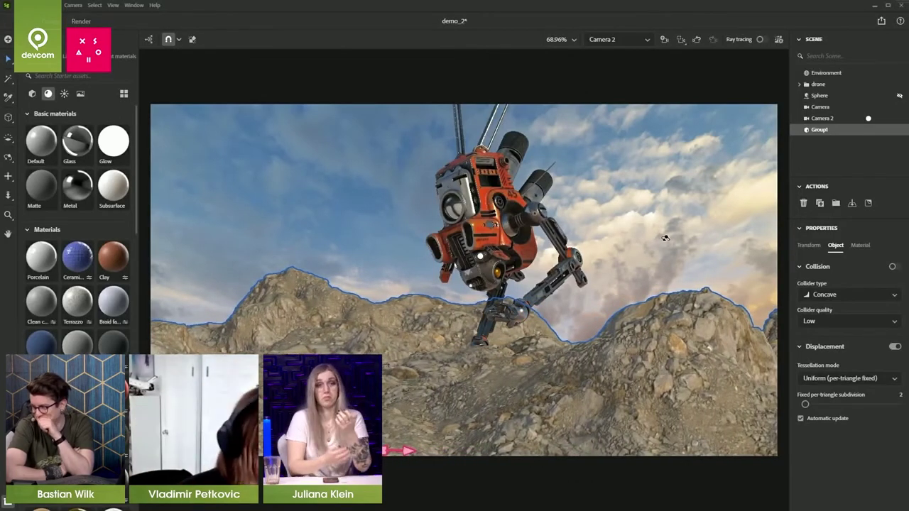
{"action": "right_click_drag", "start_coordinate": [663, 237], "coordinate": [672, 232]}
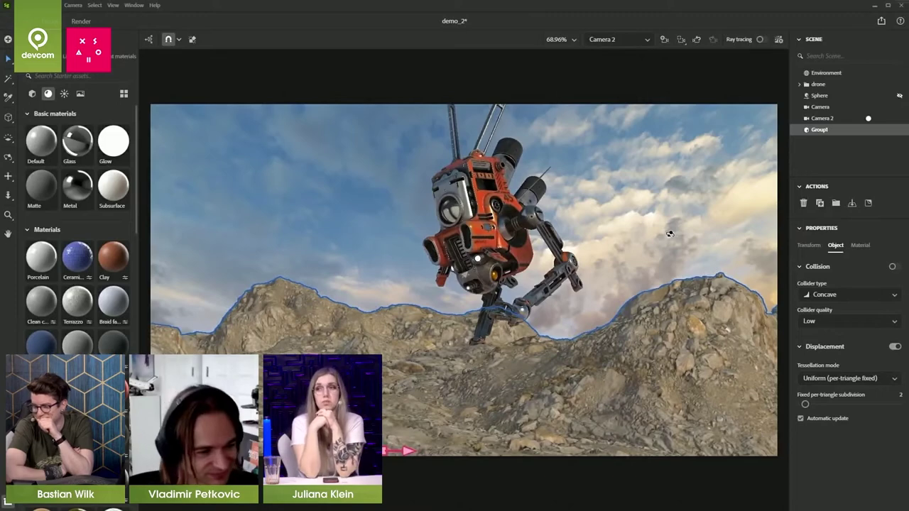
- Enable ray tracing and hide the environment light so that only the Sun lights the scene
{"action": "left_click", "coordinate": [824, 73]}
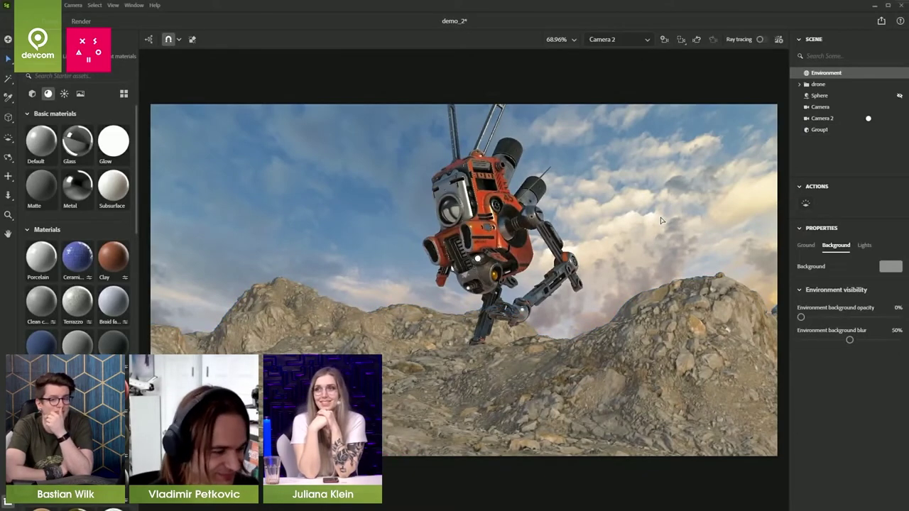
{"action": "left_click", "coordinate": [761, 40]}
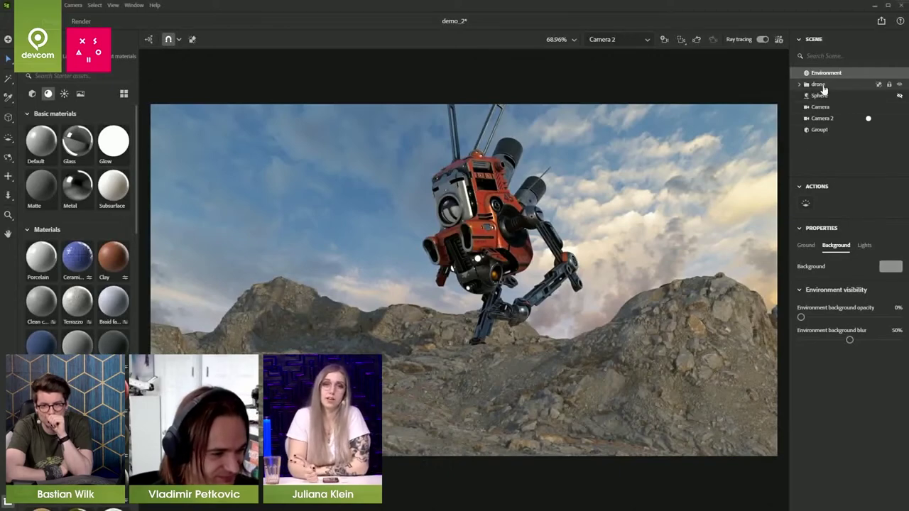
{"action": "left_click", "coordinate": [865, 245]}
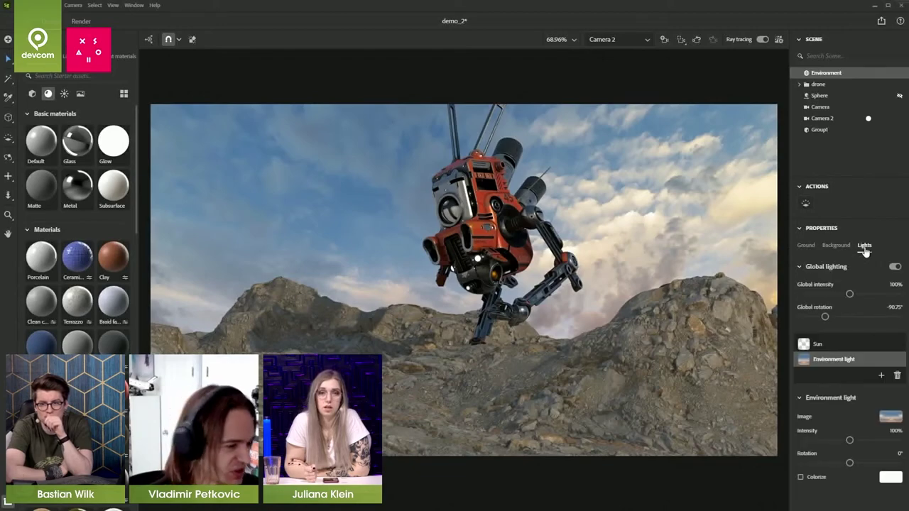
{"action": "left_click", "coordinate": [896, 362]}
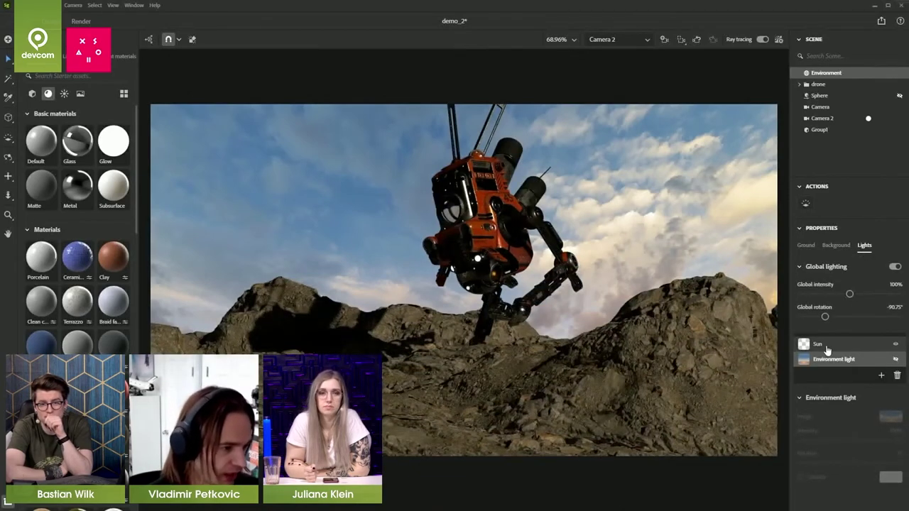
- Backlight the scene by setting the Sun's rotation to -112° and its height to 20.1°
{"action": "left_click", "coordinate": [827, 348]}
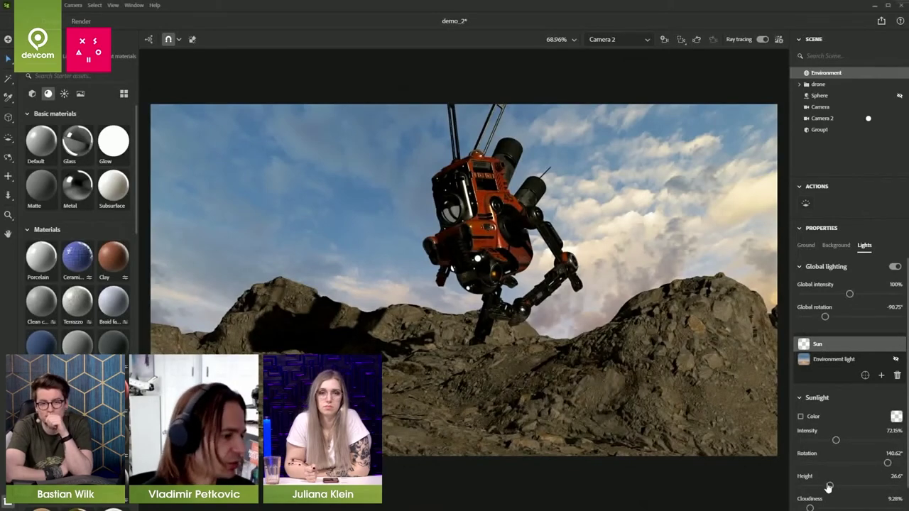
{"action": "left_click_drag", "start_coordinate": [828, 486], "coordinate": [818, 486]}
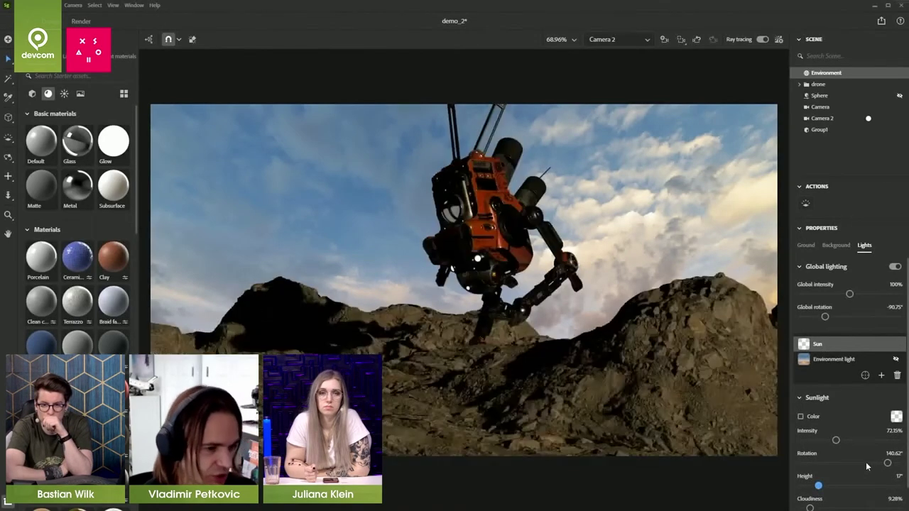
{"action": "left_click_drag", "start_coordinate": [888, 464], "coordinate": [812, 464]}
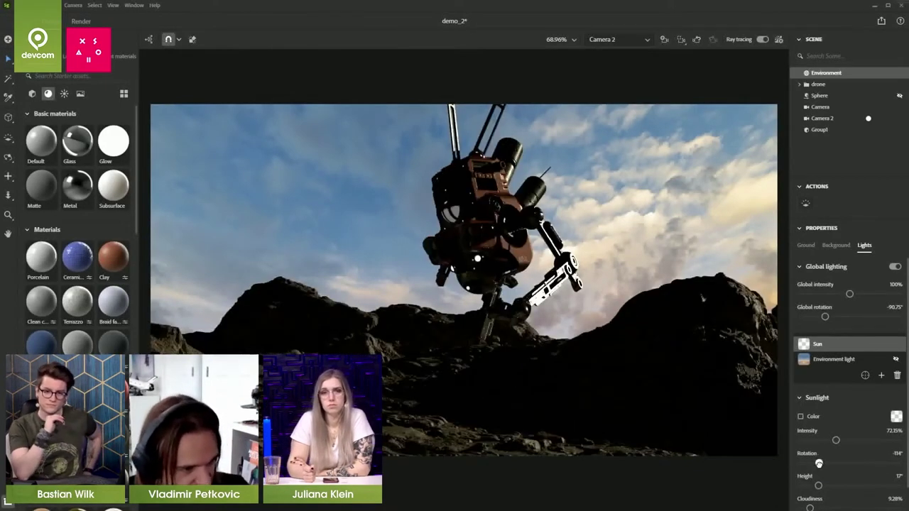
{"action": "left_click_drag", "start_coordinate": [811, 463], "coordinate": [819, 463]}
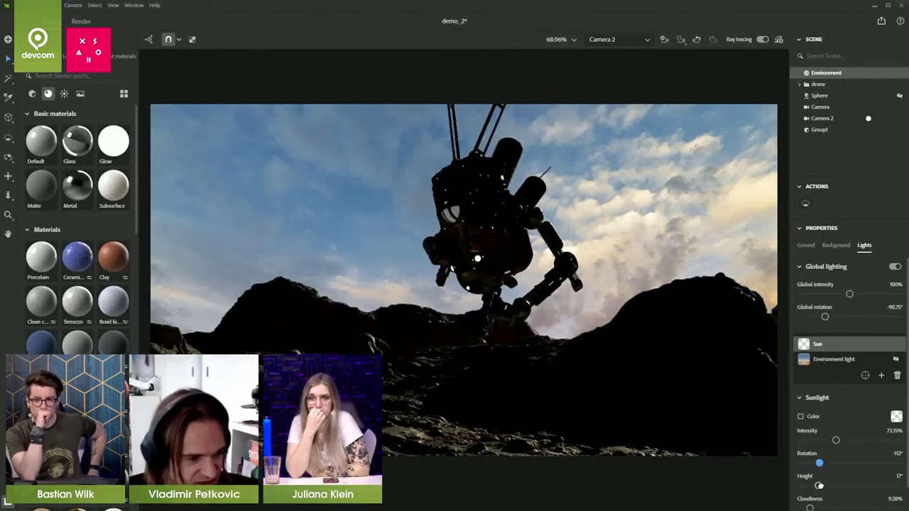
{"action": "left_click_drag", "start_coordinate": [819, 486], "coordinate": [823, 489]}
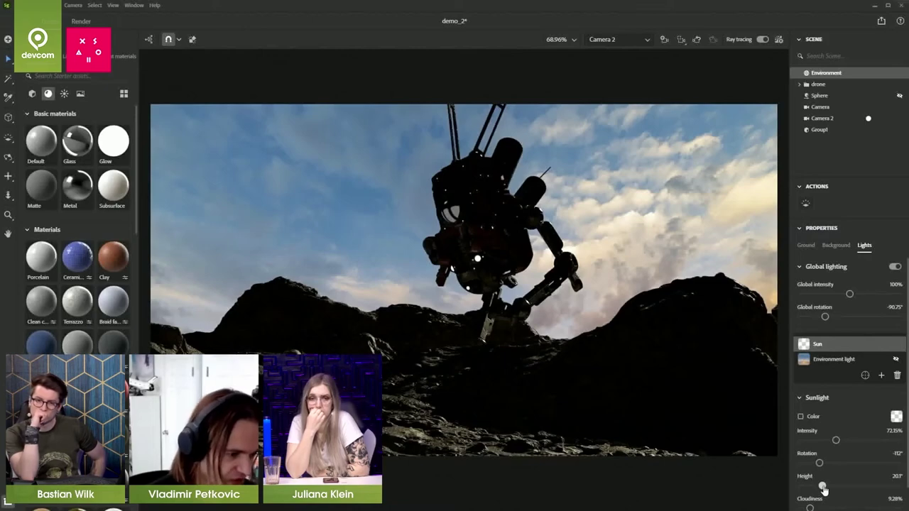
- Set the Sun's intensity to 103%, its cloudiness to 39% and its rotation to -131°
{"action": "left_click_drag", "start_coordinate": [837, 442], "coordinate": [851, 440]}
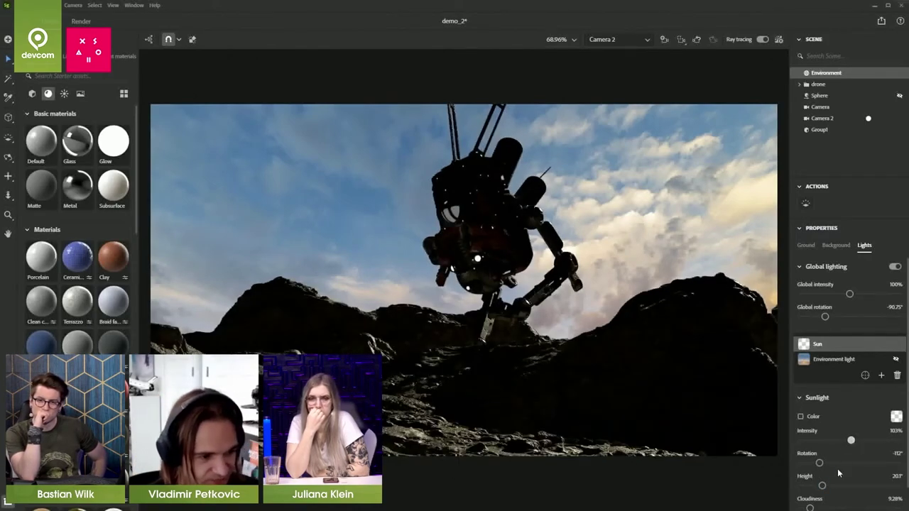
{"action": "left_click_drag", "start_coordinate": [810, 509], "coordinate": [828, 509]}
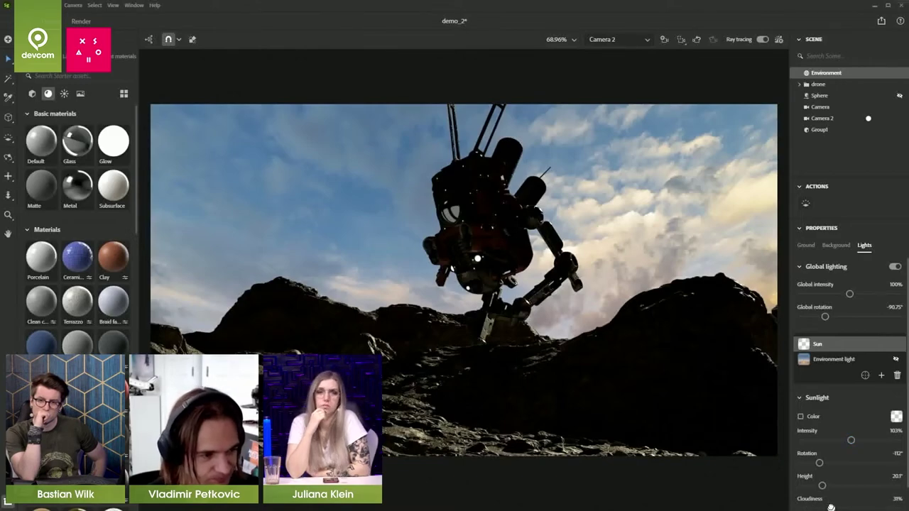
{"action": "left_click", "coordinate": [819, 463]}
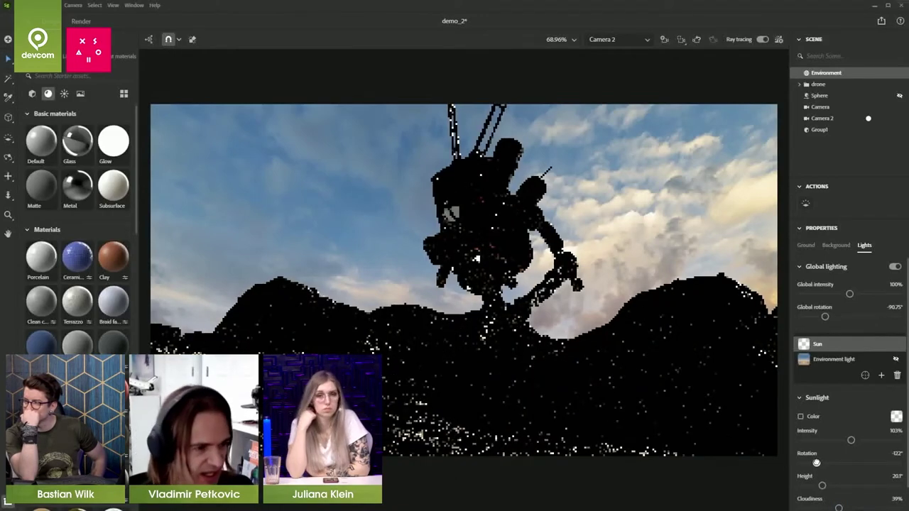
{"action": "left_click_drag", "start_coordinate": [817, 463], "coordinate": [814, 463]}
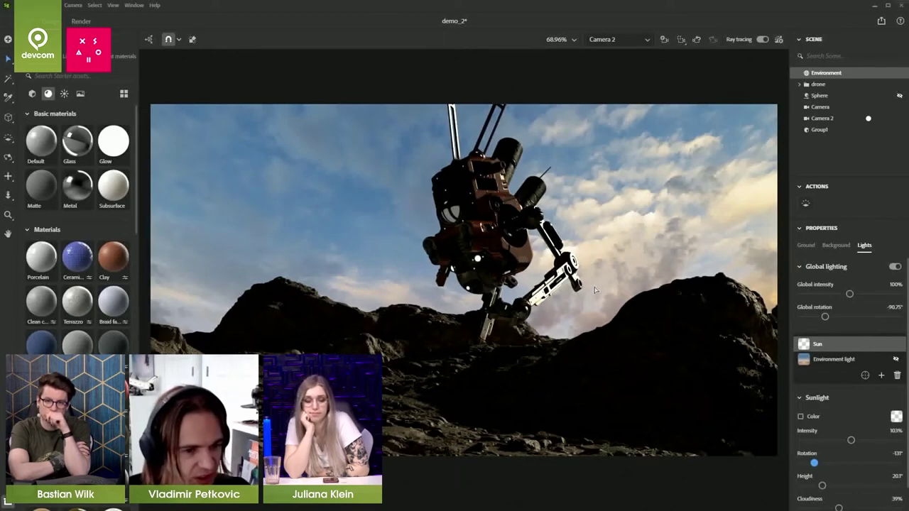
- Make the terrain's rubble material glossier by setting Roughness 1 to 0.13 and Roughness 2 to 0.31
{"action": "left_click", "coordinate": [706, 323]}
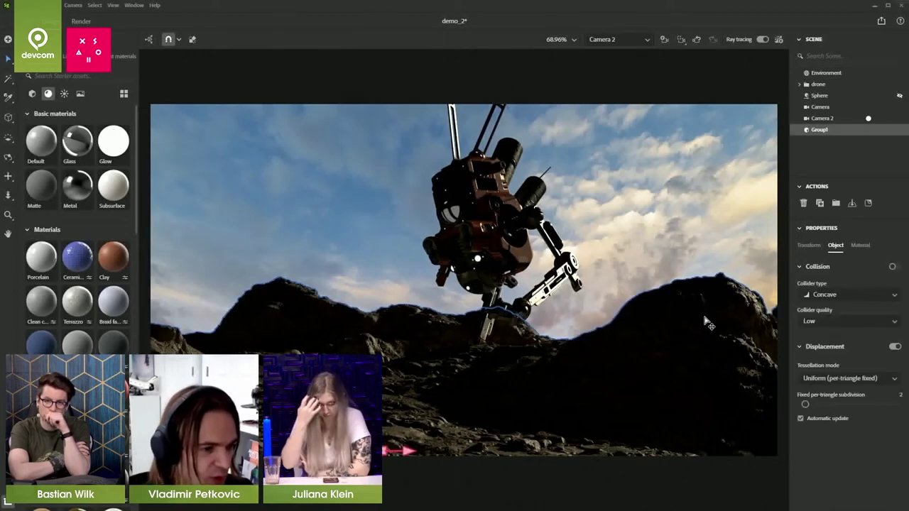
{"action": "left_click", "coordinate": [860, 245]}
{"action": "scroll", "coordinate": [887, 398], "scroll_direction": "down", "scroll_amount": 1}
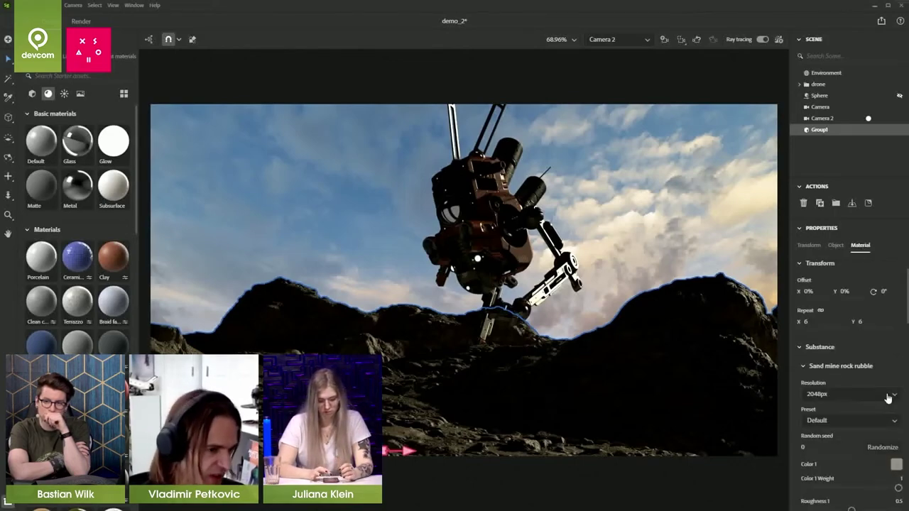
{"action": "scroll", "coordinate": [836, 438], "scroll_direction": "down", "scroll_amount": 1}
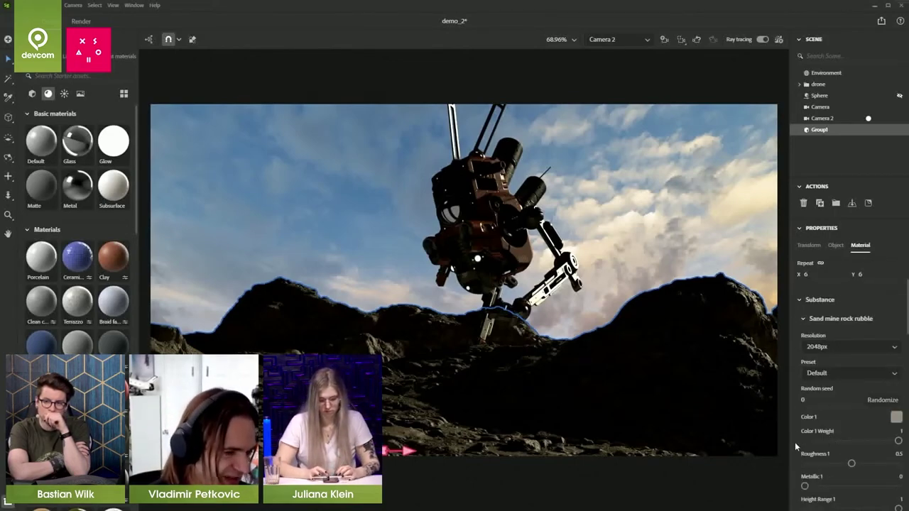
{"action": "left_click_drag", "start_coordinate": [852, 464], "coordinate": [819, 463]}
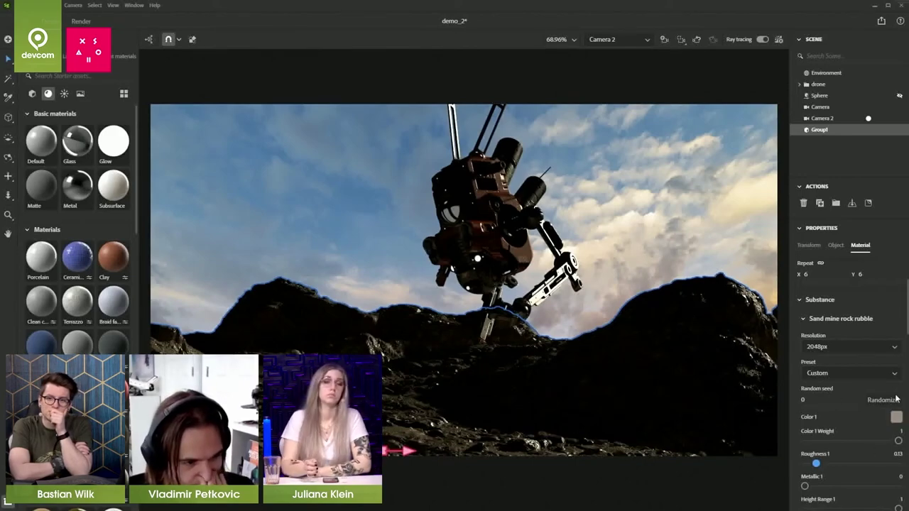
{"action": "left_click_drag", "start_coordinate": [907, 325], "coordinate": [907, 353]}
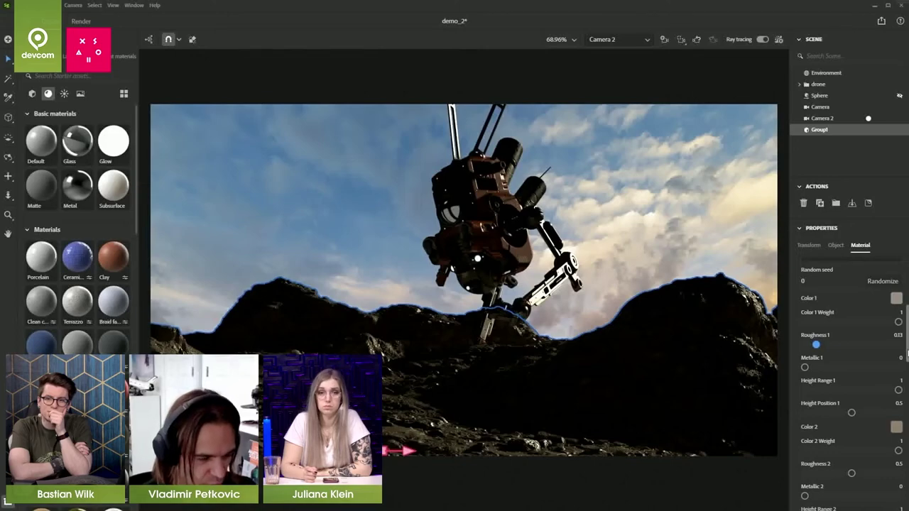
{"action": "left_click_drag", "start_coordinate": [852, 472], "coordinate": [834, 477]}
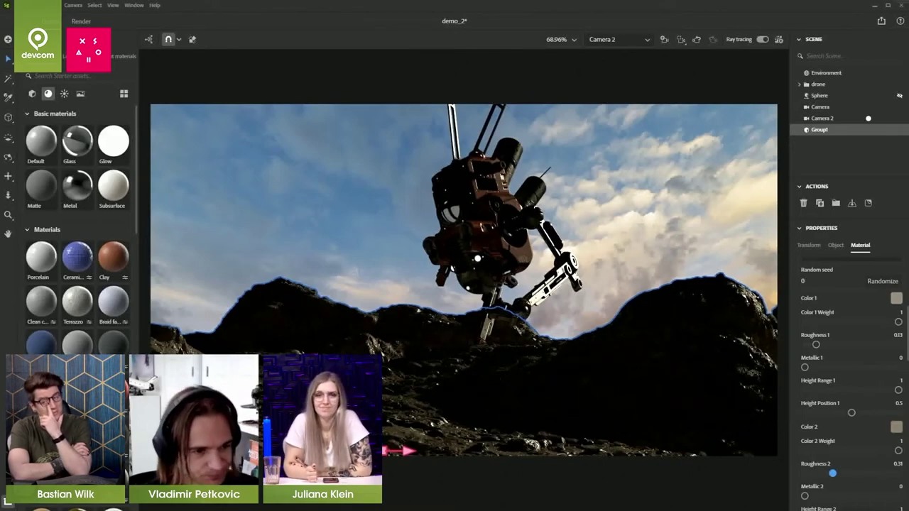
- Rotate the drone group slightly about its vertical axis so the low sunlight catches more of its side
{"action": "left_click", "coordinate": [818, 84]}
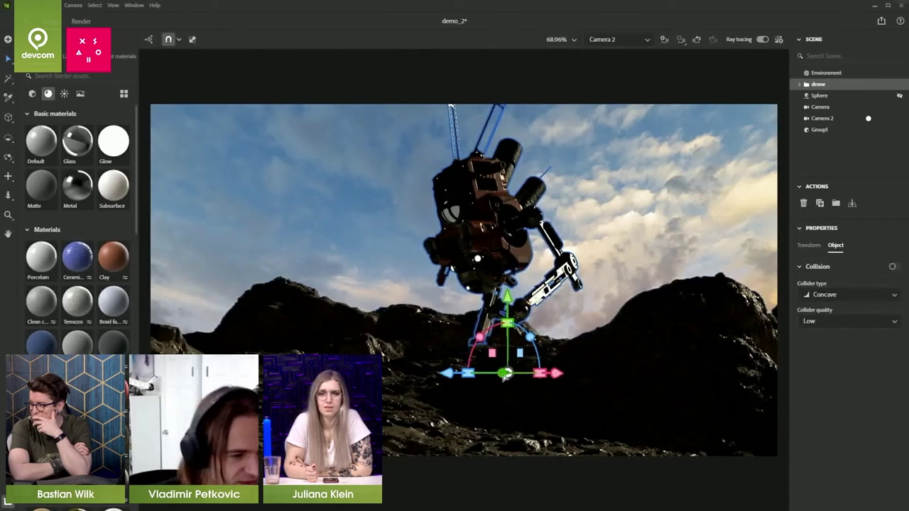
{"action": "left_click_drag", "start_coordinate": [504, 377], "coordinate": [517, 378]}
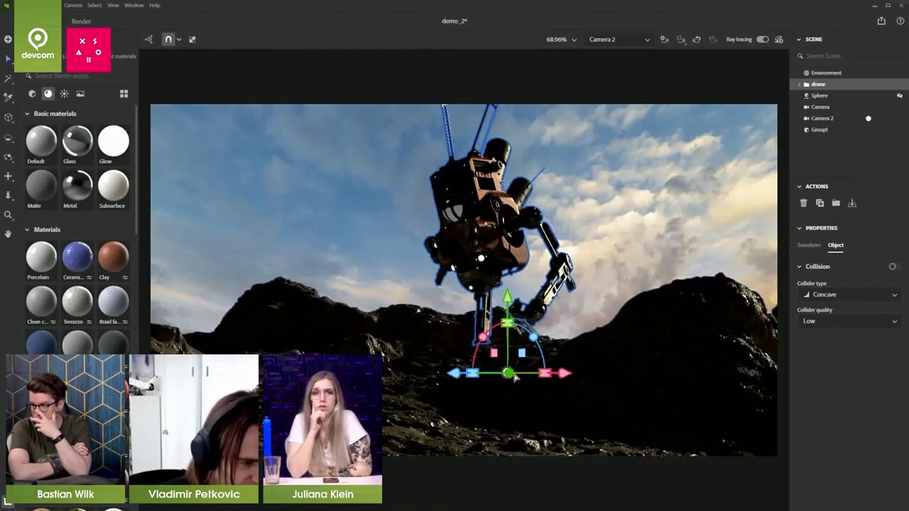
{"action": "left_click_drag", "start_coordinate": [516, 378], "coordinate": [504, 378]}
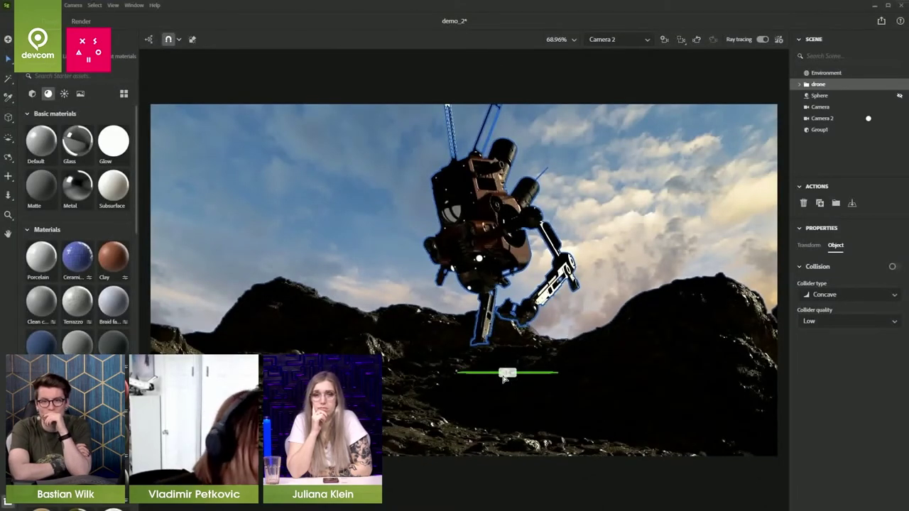
{"action": "left_click_drag", "start_coordinate": [505, 379], "coordinate": [504, 378]}
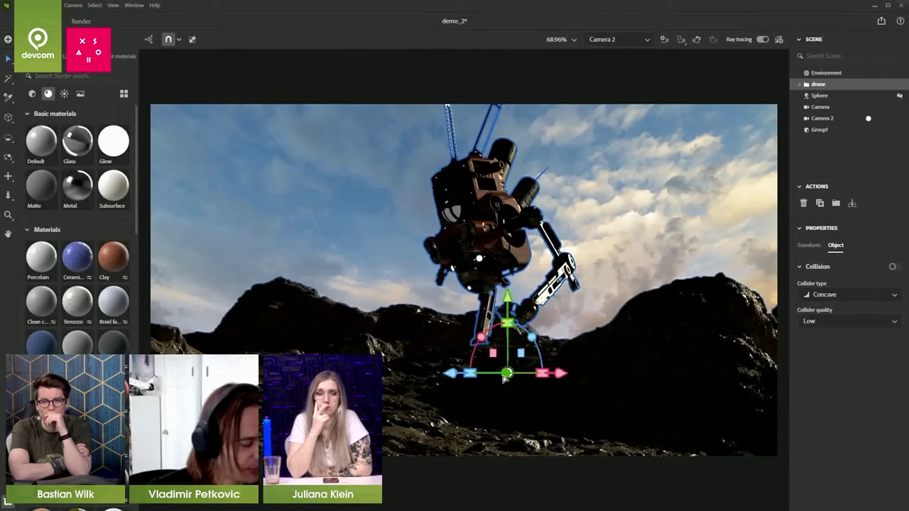
- Enable depth of field on Camera 2, set the focus point on the drone's body and set the blur amount to 4.4
{"action": "left_click", "coordinate": [828, 123]}
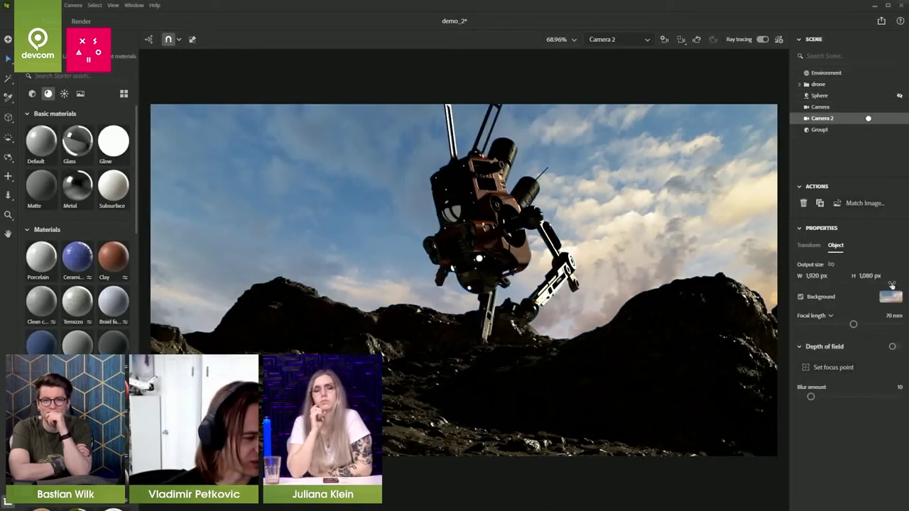
{"action": "left_click", "coordinate": [892, 348]}
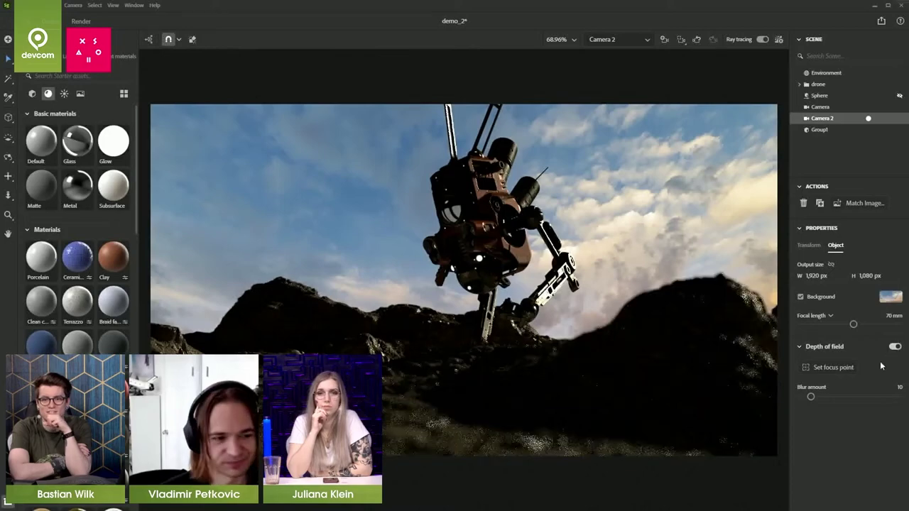
{"action": "left_click", "coordinate": [831, 369]}
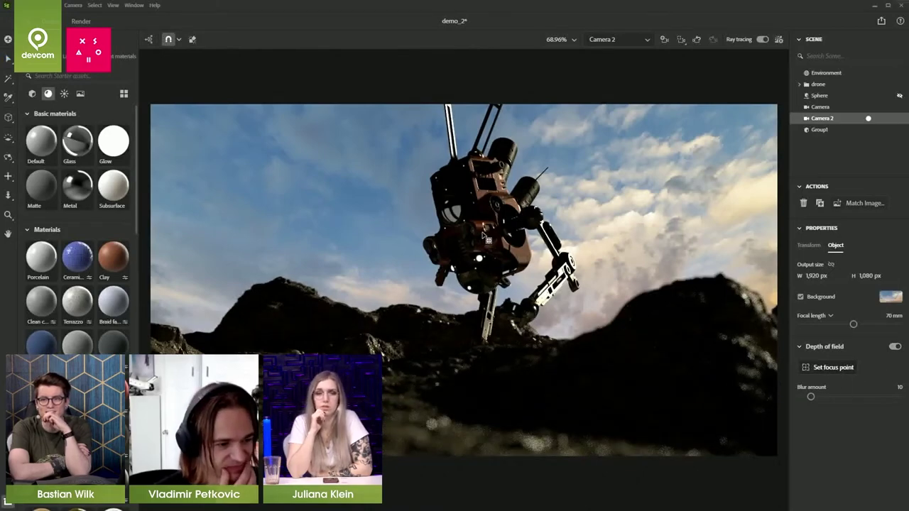
{"action": "left_click", "coordinate": [480, 237]}
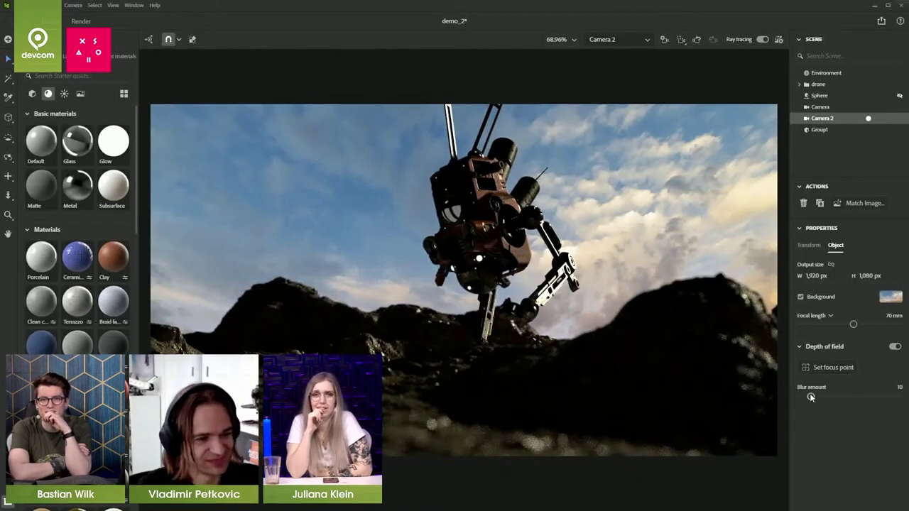
{"action": "left_click_drag", "start_coordinate": [810, 396], "coordinate": [804, 396]}
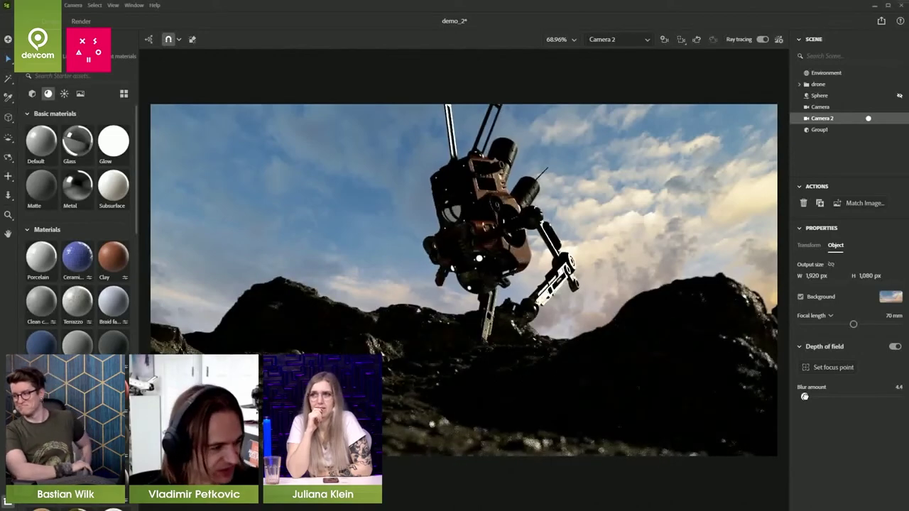
- Reframe Camera 2 so the drone stands slightly further right and lower against the sunset sky
{"action": "left_click", "coordinate": [577, 315]}
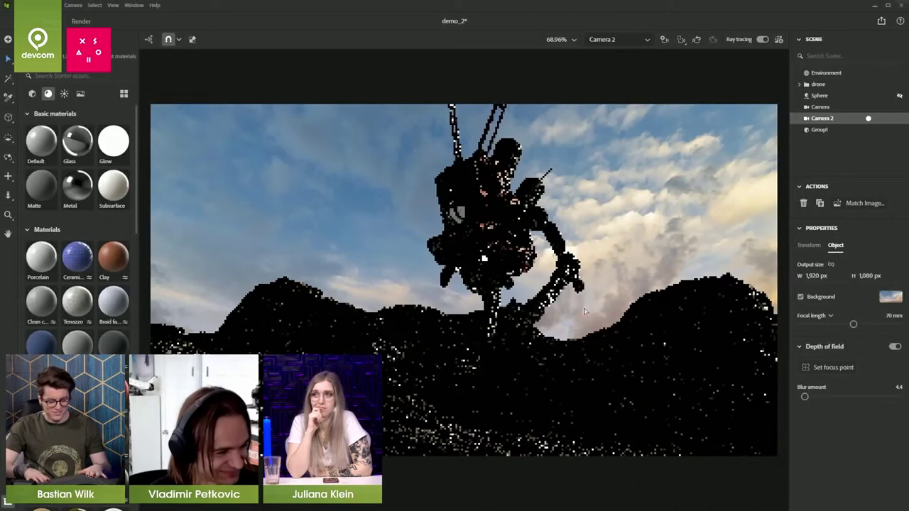
{"action": "right_click_drag", "start_coordinate": [591, 315], "coordinate": [591, 315]}
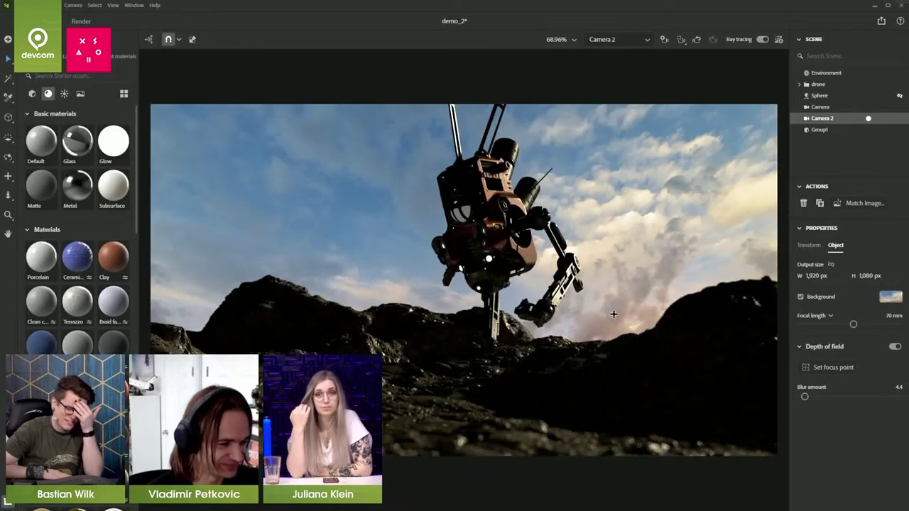
{"action": "middle_click_drag", "start_coordinate": [614, 314], "coordinate": [631, 312]}
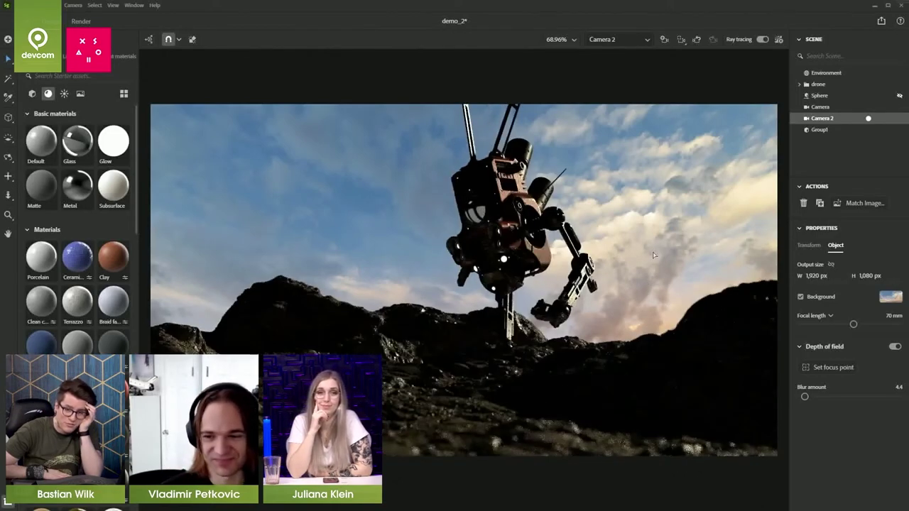
{"action": "middle_click_drag", "start_coordinate": [647, 264], "coordinate": [646, 273]}
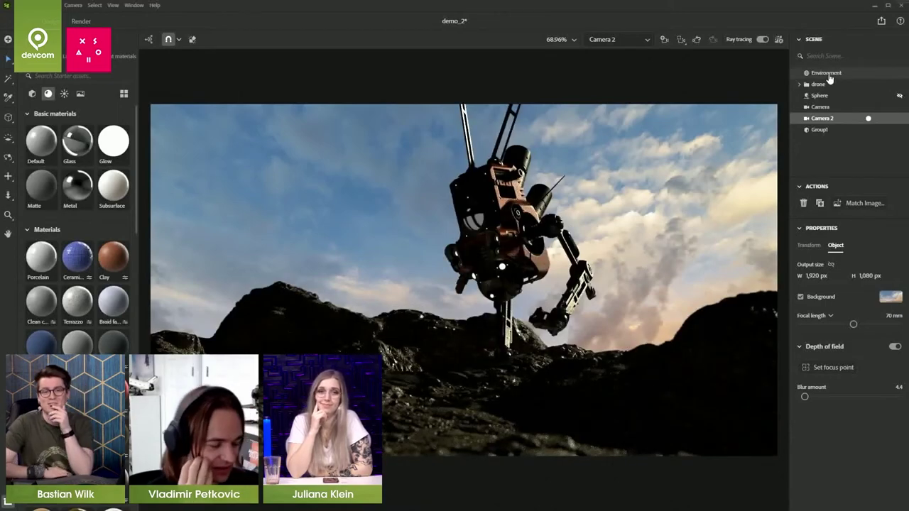
- Turn the Environment light back on in the environment's lighting to fill the dark rocks and drone
{"action": "left_click", "coordinate": [827, 74]}
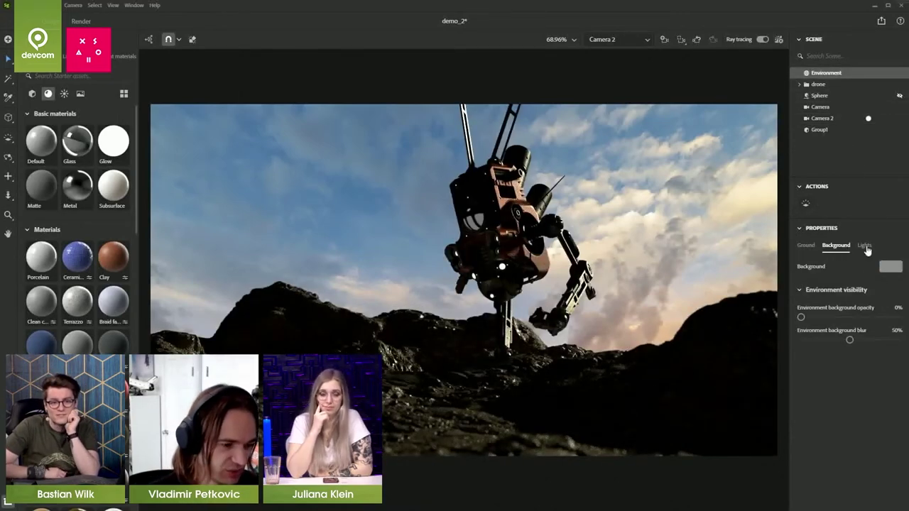
{"action": "left_click", "coordinate": [864, 245]}
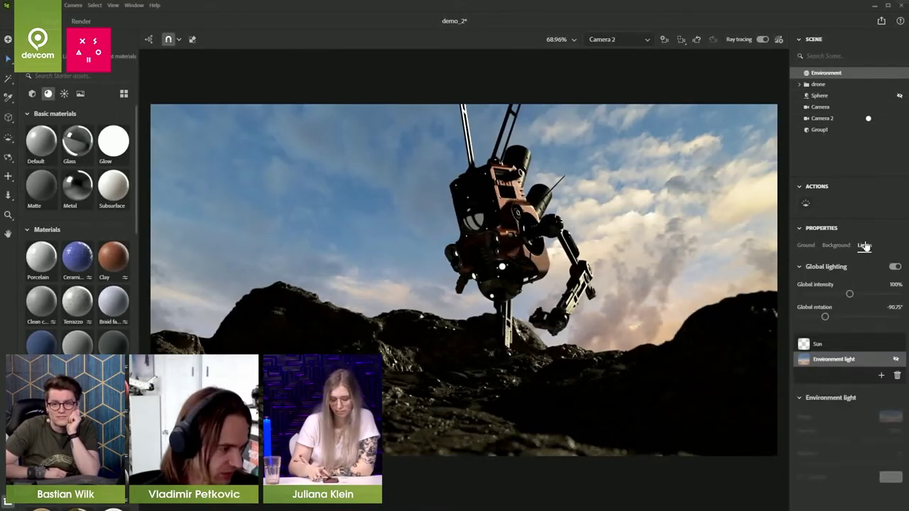
{"action": "left_click", "coordinate": [896, 360]}
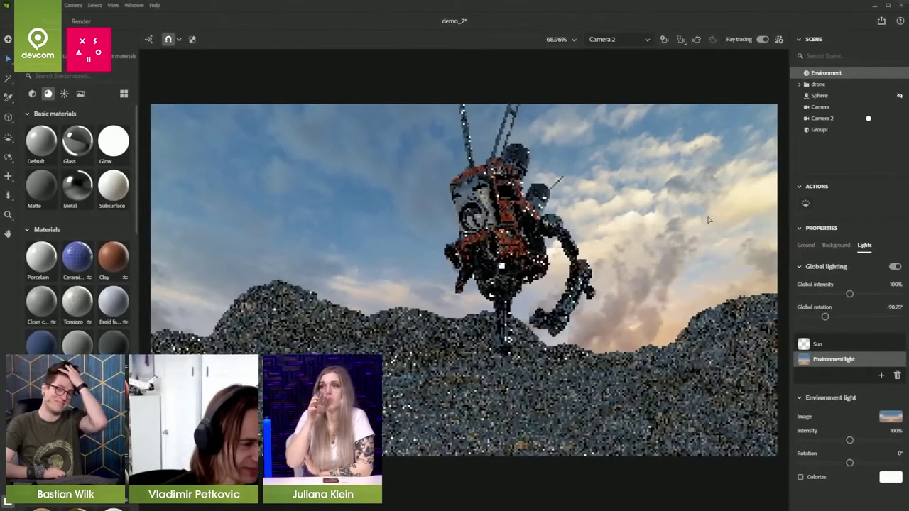
{"action": "right_click_drag", "start_coordinate": [636, 298], "coordinate": [634, 298]}
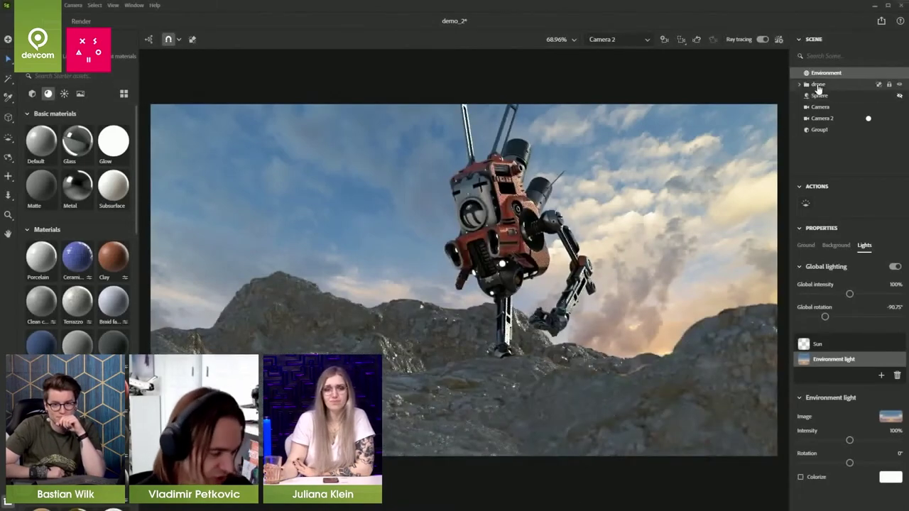
- Turn off ray tracing and reframe Camera 2 so the drone and the rocky ridge sit lower in the shot
{"action": "left_click", "coordinate": [762, 41]}
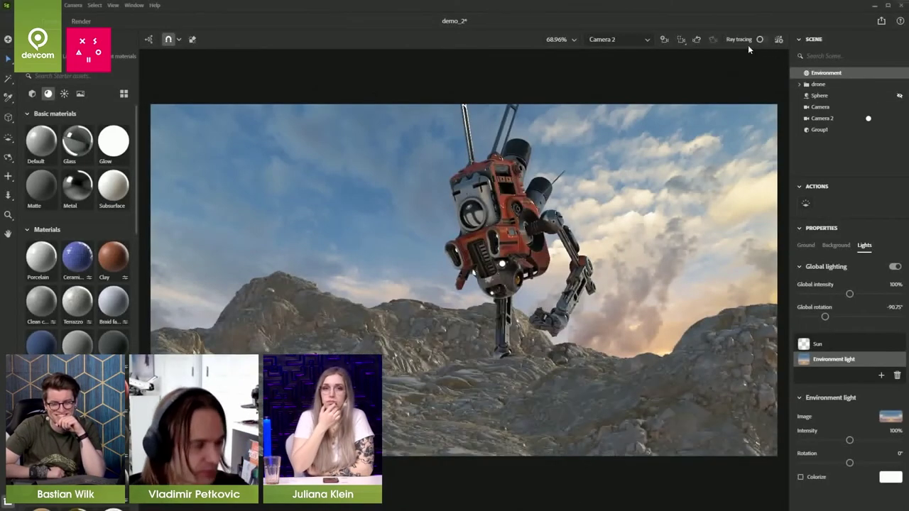
{"action": "middle_click_drag", "start_coordinate": [662, 289], "coordinate": [660, 302]}
{"action": "scroll", "coordinate": [659, 301], "scroll_direction": "down", "scroll_amount": 2}
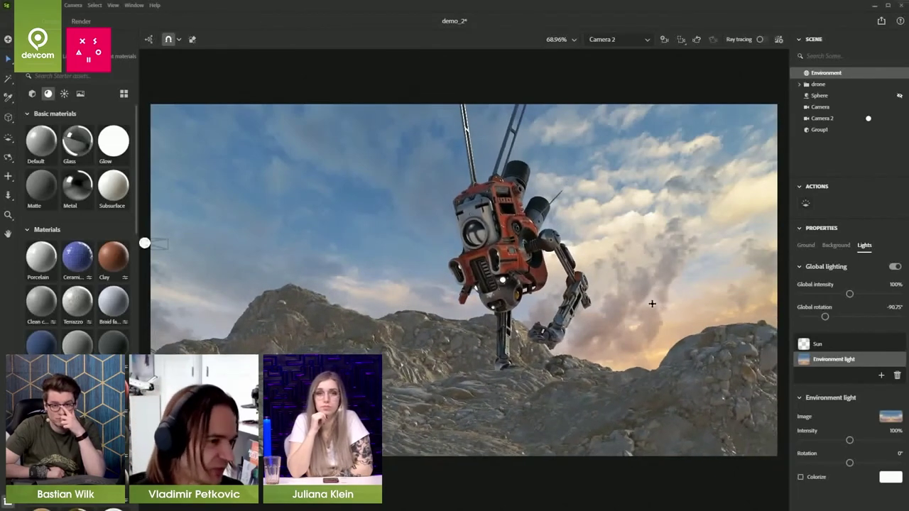
{"action": "left_click_drag", "start_coordinate": [651, 304], "coordinate": [651, 304]}
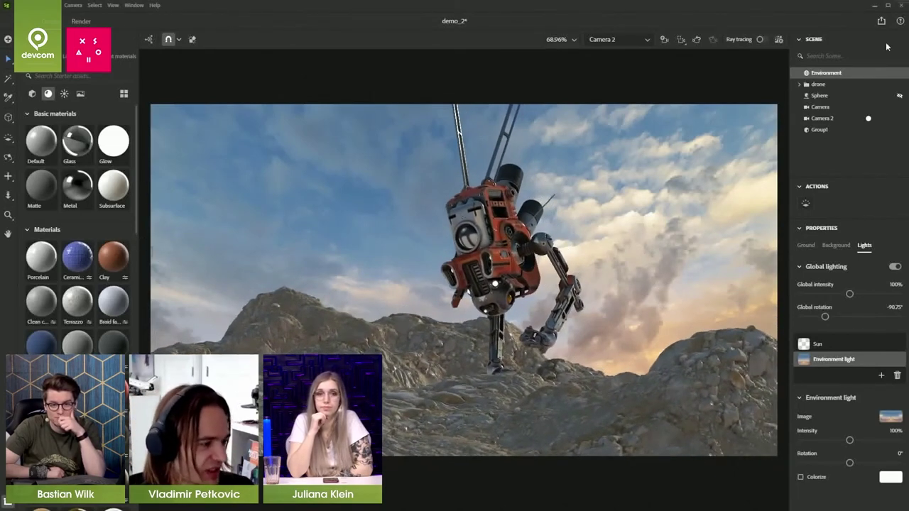
- Set Camera 2's focal length to 56 mm and reframe the shot so the drone's antennas fit completely inside it
{"action": "left_click", "coordinate": [822, 119]}
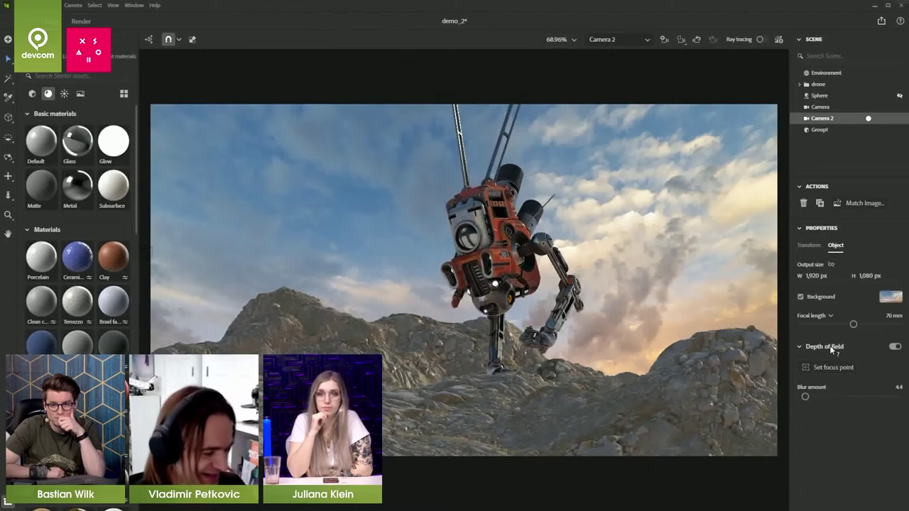
{"action": "left_click_drag", "start_coordinate": [851, 323], "coordinate": [840, 324]}
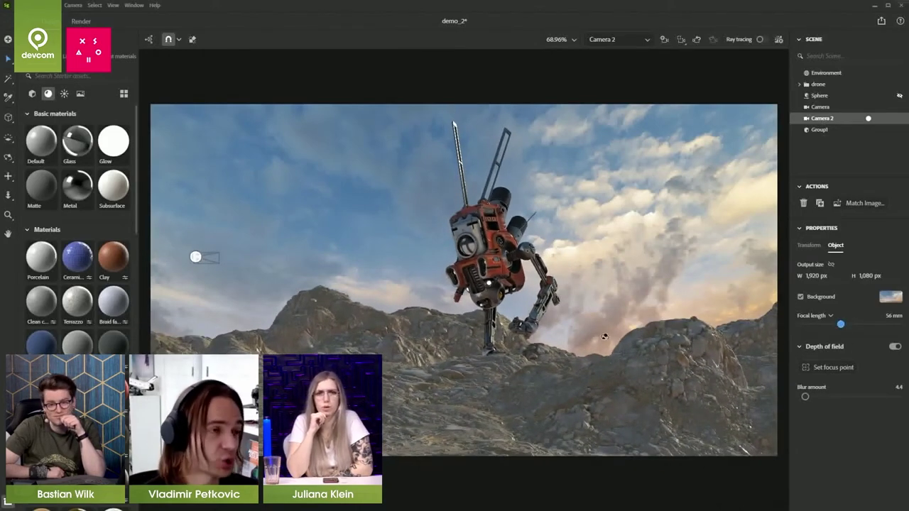
{"action": "mouse_move", "coordinate": [605, 335]}
{"action": "left_mouse_down", "text": "alt"}
{"action": "mouse_move", "coordinate": [611, 330]}
{"action": "mouse_move", "coordinate": [599, 339]}
{"action": "left_mouse_up", "text": "alt"}
{"action": "right_click_drag", "start_coordinate": [598, 339], "coordinate": [588, 343]}
{"action": "right_click_drag", "start_coordinate": [560, 316], "coordinate": [561, 326]}
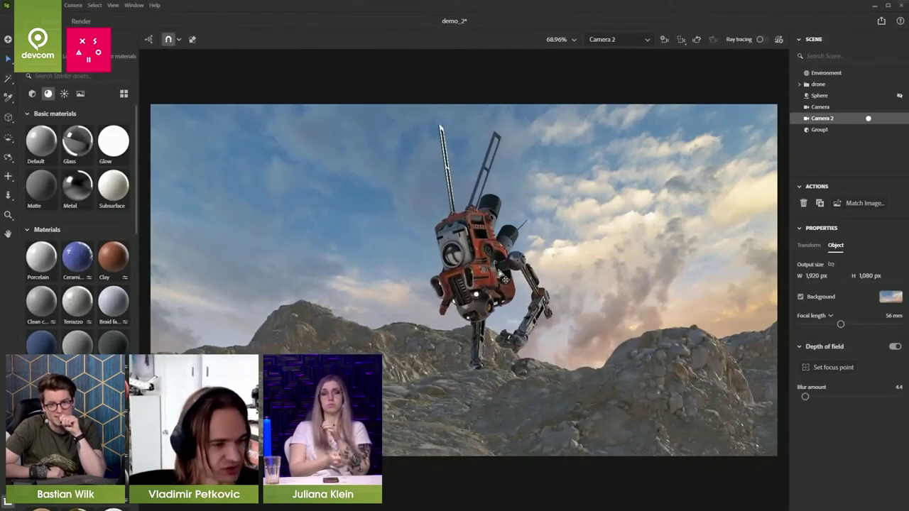
- Reposition the drone group so its foot rests on the rocky ridge near the frame's centre, and turn ray tracing back on
{"action": "left_click", "coordinate": [445, 167]}
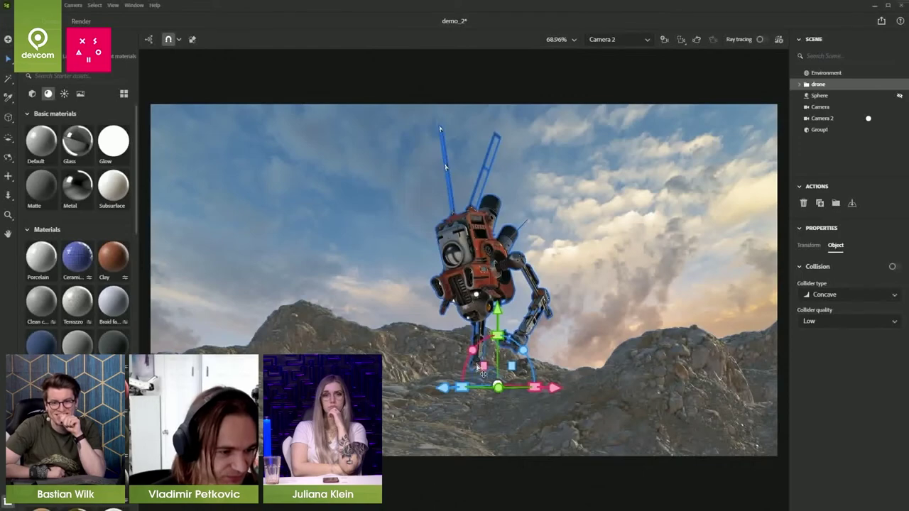
{"action": "left_click_drag", "start_coordinate": [483, 368], "coordinate": [434, 361]}
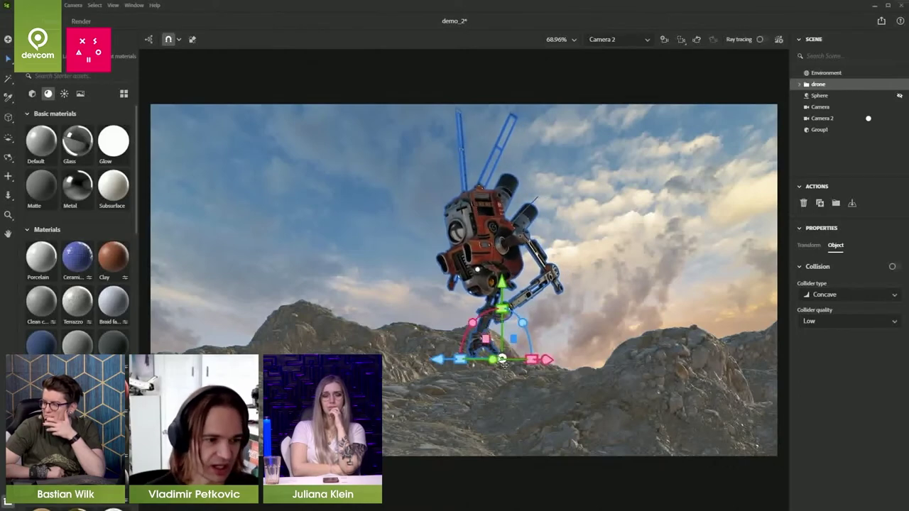
{"action": "mouse_move", "coordinate": [493, 360]}
{"action": "left_mouse_down"}
{"action": "mouse_move", "coordinate": [489, 343]}
{"action": "mouse_move", "coordinate": [495, 359]}
{"action": "left_mouse_up"}
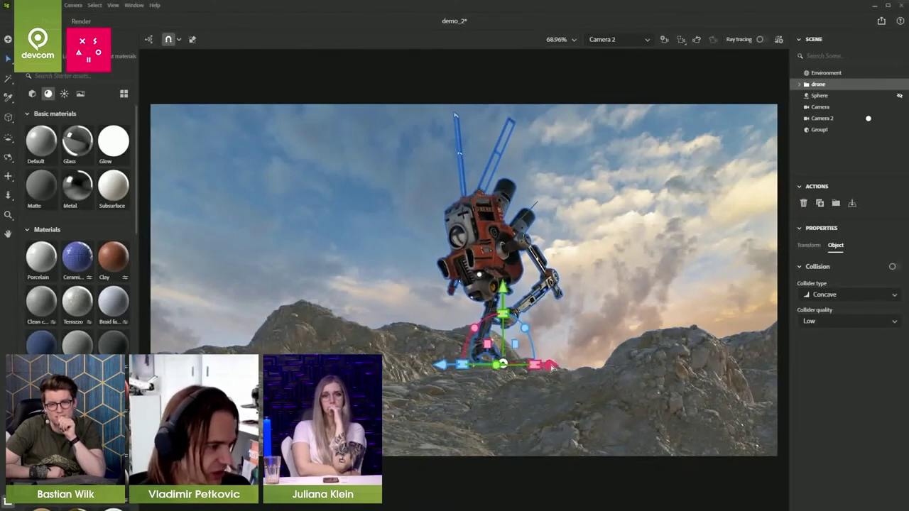
{"action": "left_click_drag", "start_coordinate": [552, 365], "coordinate": [588, 376]}
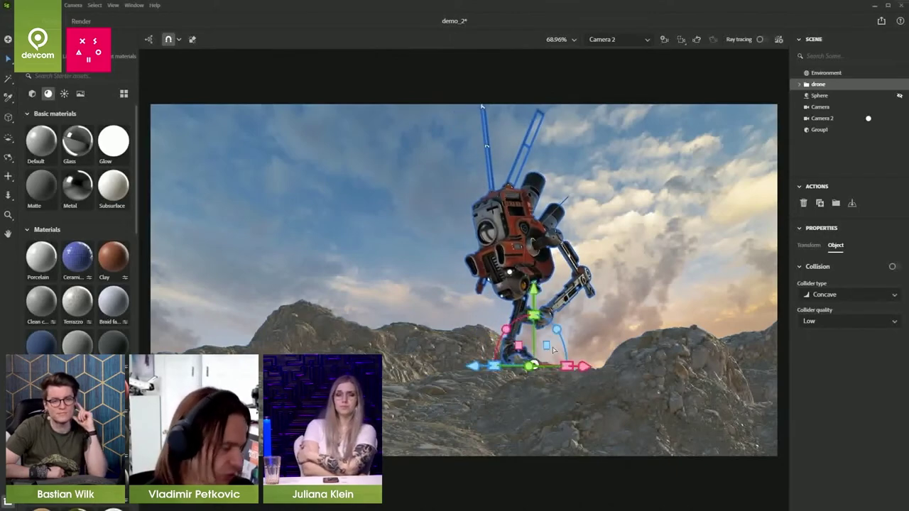
{"action": "left_click_drag", "start_coordinate": [542, 351], "coordinate": [536, 374]}
{"action": "left_click", "coordinate": [742, 59]}
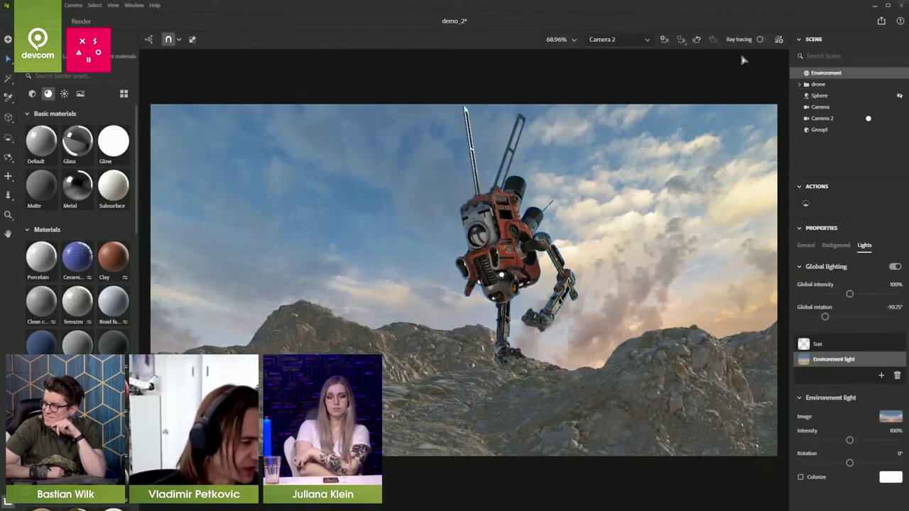
{"action": "left_click", "coordinate": [761, 41]}
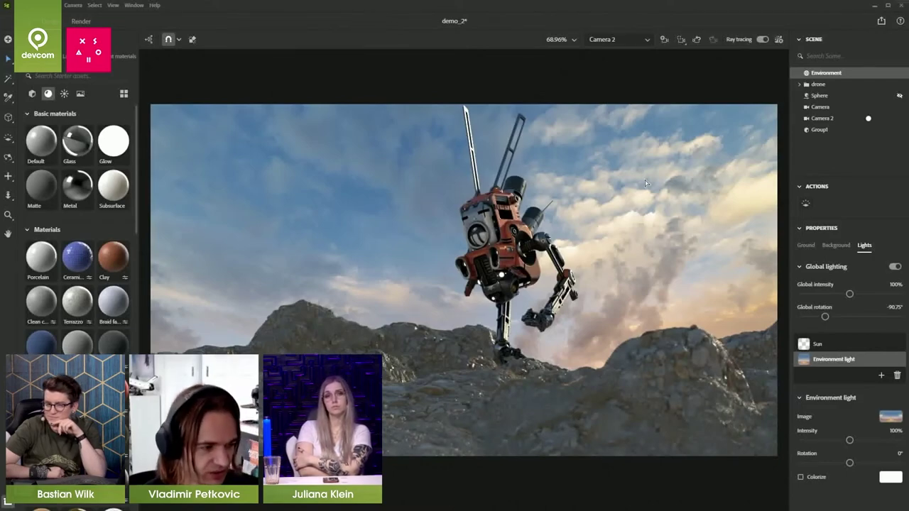
- Set the Sun's height to 25.3° and rotation to -105°, and raise the Environment light's intensity to 172%
{"action": "left_click", "coordinate": [823, 119]}
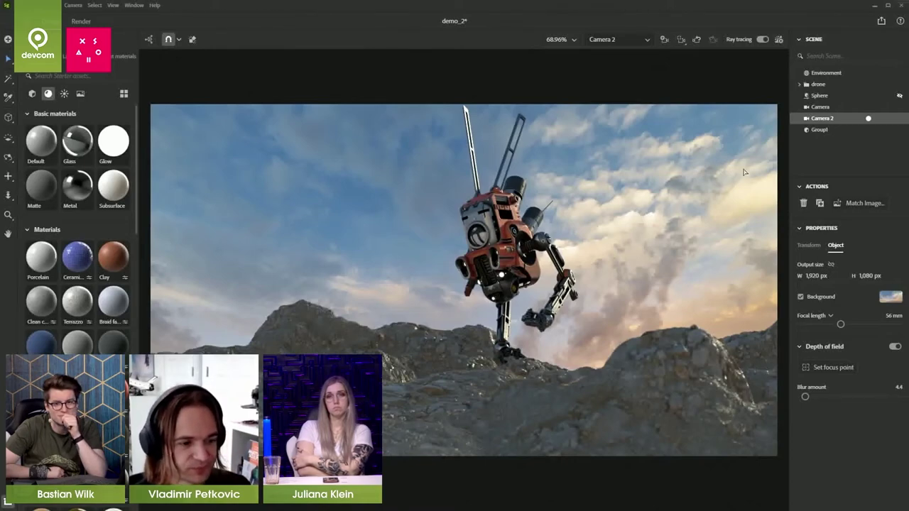
{"action": "left_click", "coordinate": [821, 75]}
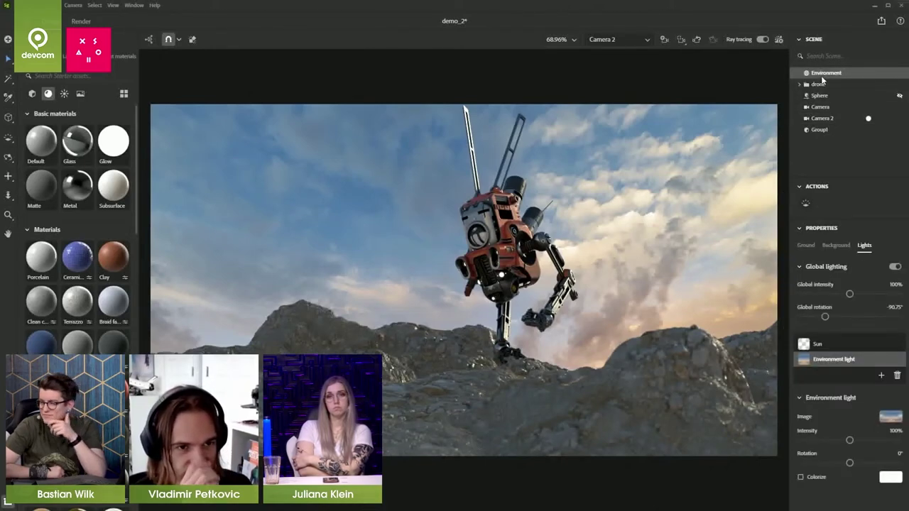
{"action": "left_click", "coordinate": [822, 344]}
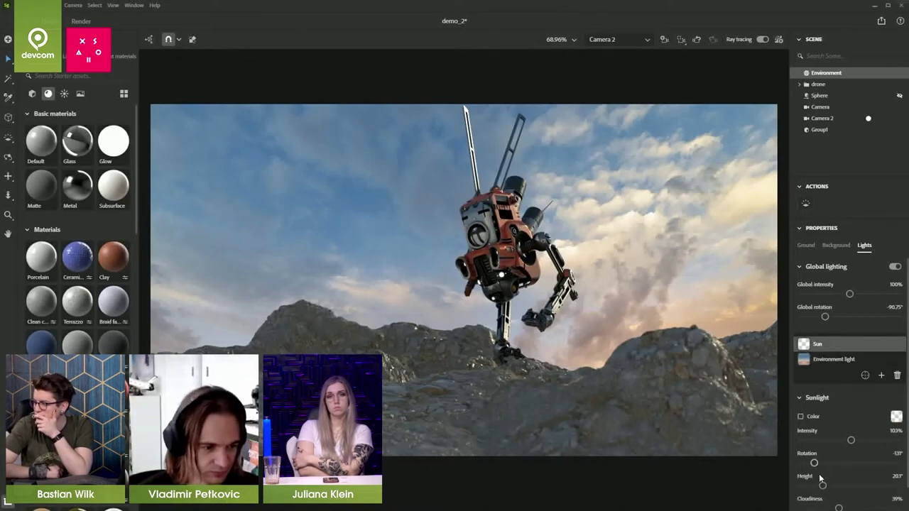
{"action": "left_click_drag", "start_coordinate": [829, 487], "coordinate": [827, 487]}
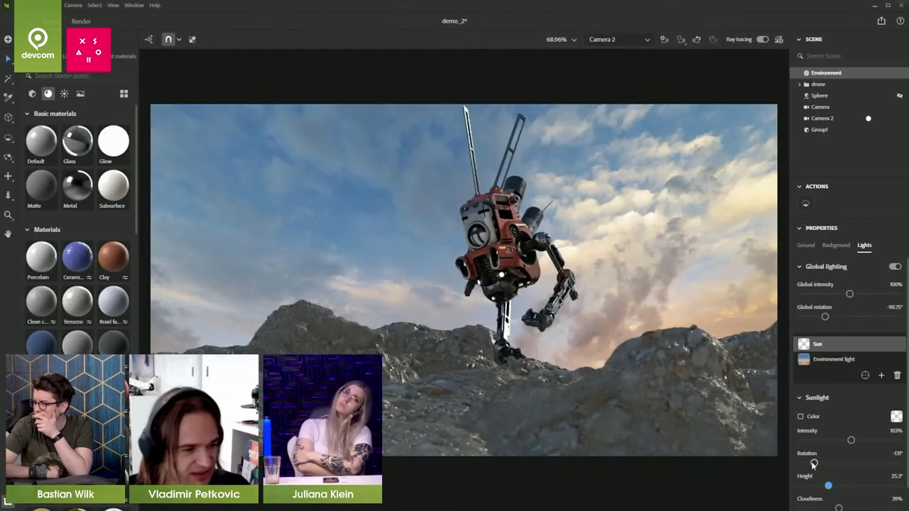
{"action": "left_click_drag", "start_coordinate": [814, 463], "coordinate": [821, 463]}
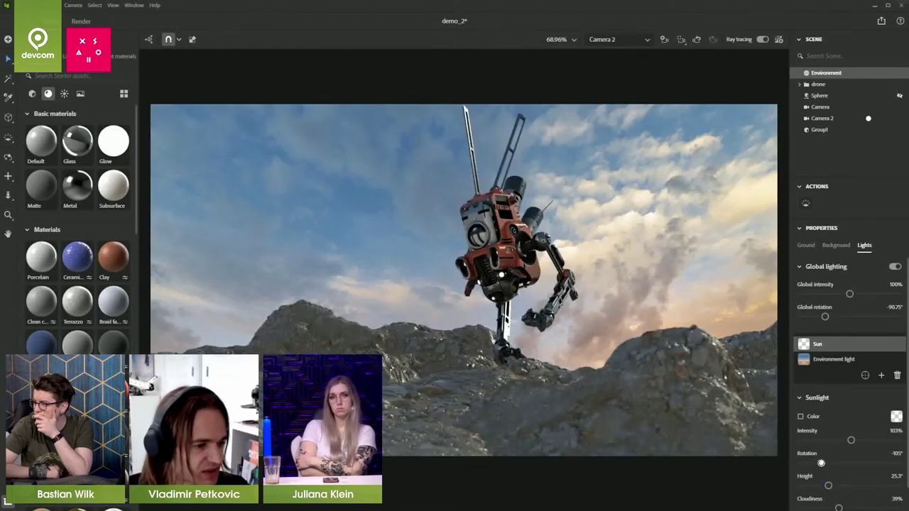
{"action": "left_click", "coordinate": [821, 464]}
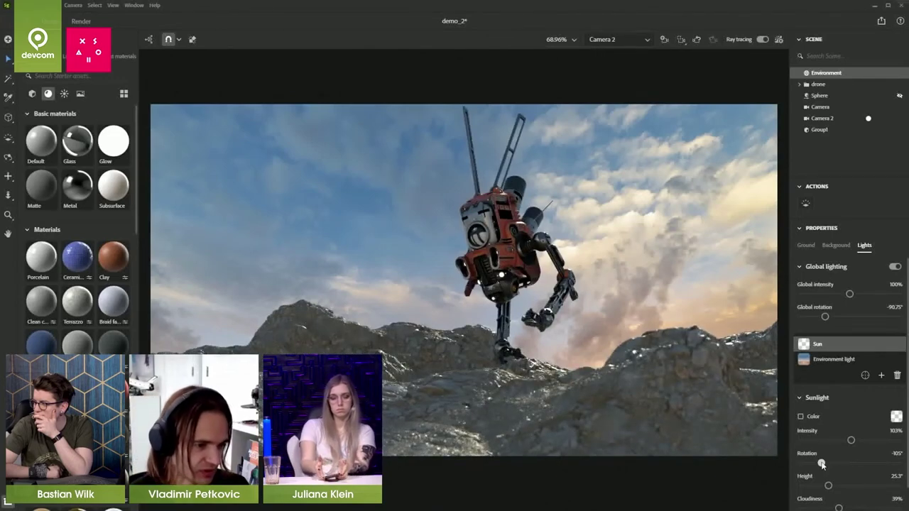
{"action": "left_click", "coordinate": [826, 361]}
{"action": "left_click_drag", "start_coordinate": [845, 445], "coordinate": [871, 440]}
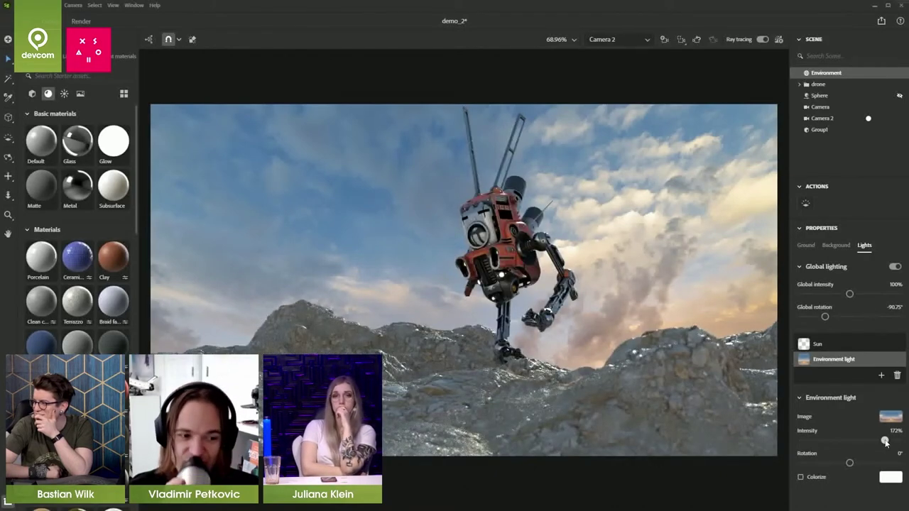
- Enable a custom colour for the Sun and set it to warm orange, RGB 255, 147, 84
{"action": "left_click", "coordinate": [829, 344]}
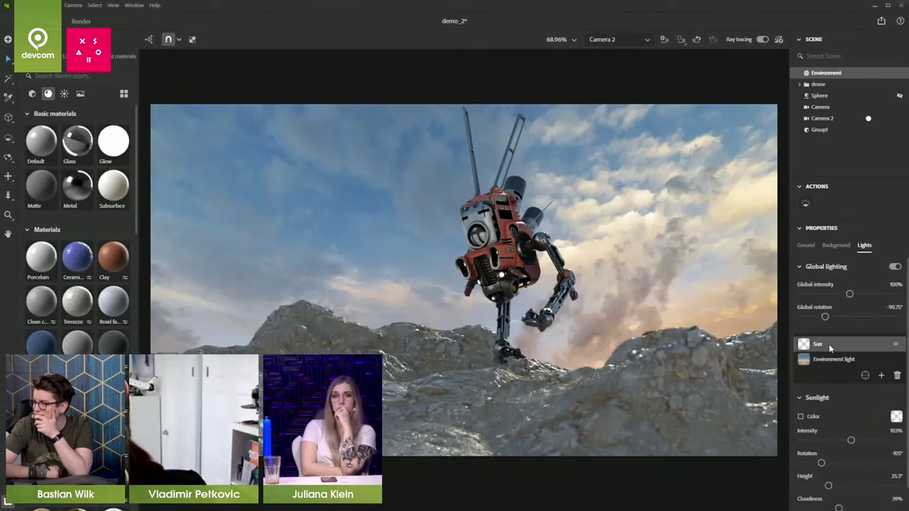
{"action": "left_click", "coordinate": [801, 416]}
{"action": "left_click", "coordinate": [897, 418]}
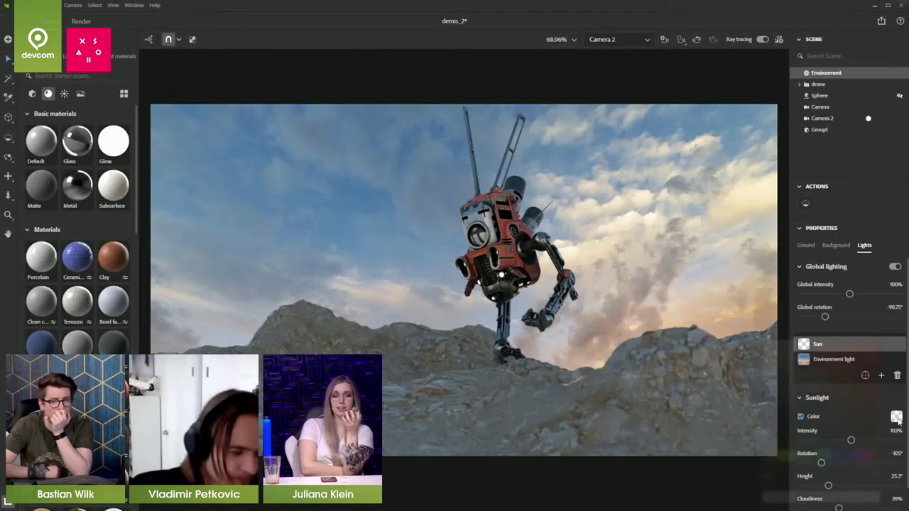
{"action": "left_click", "coordinate": [799, 340]}
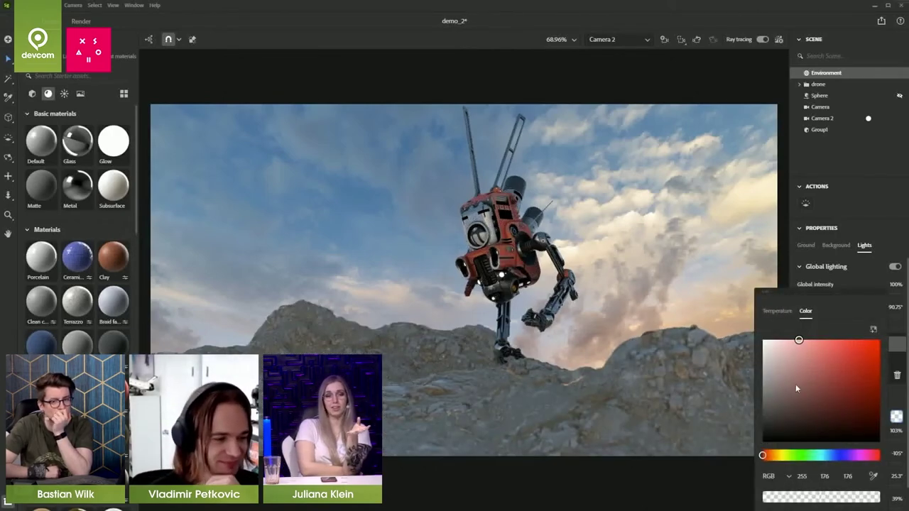
{"action": "left_click_drag", "start_coordinate": [765, 455], "coordinate": [770, 456]}
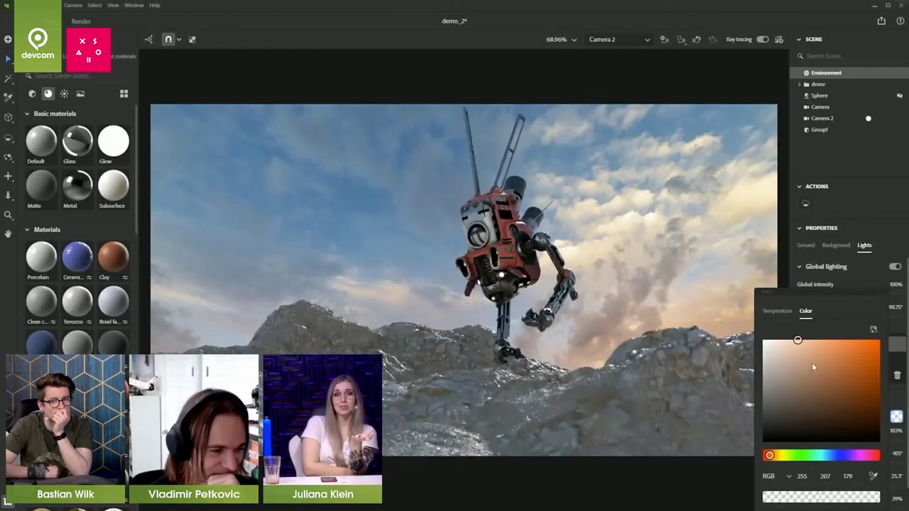
{"action": "left_click", "coordinate": [819, 341]}
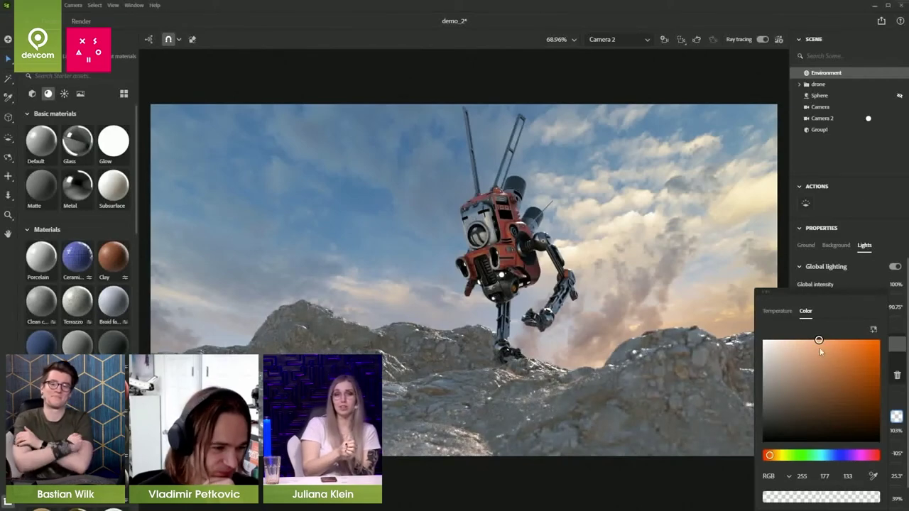
{"action": "left_click_drag", "start_coordinate": [819, 341], "coordinate": [840, 338]}
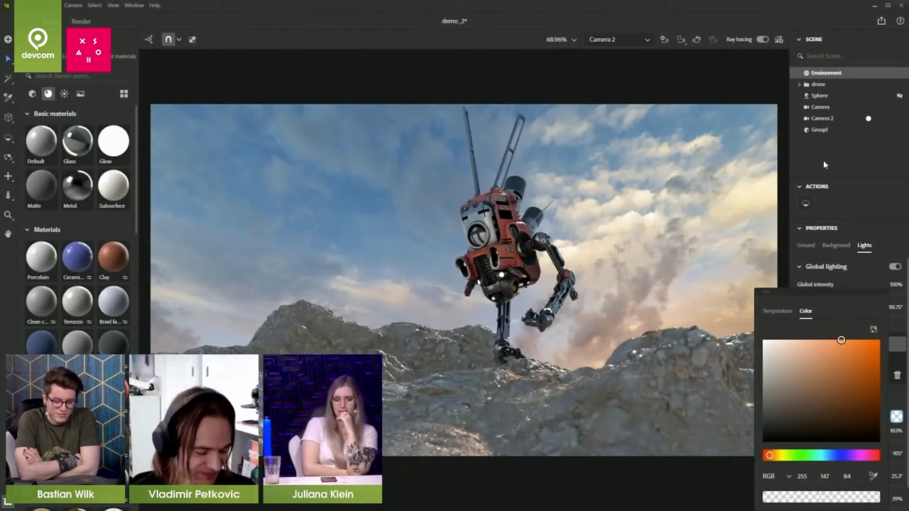
{"action": "left_click", "coordinate": [823, 159]}
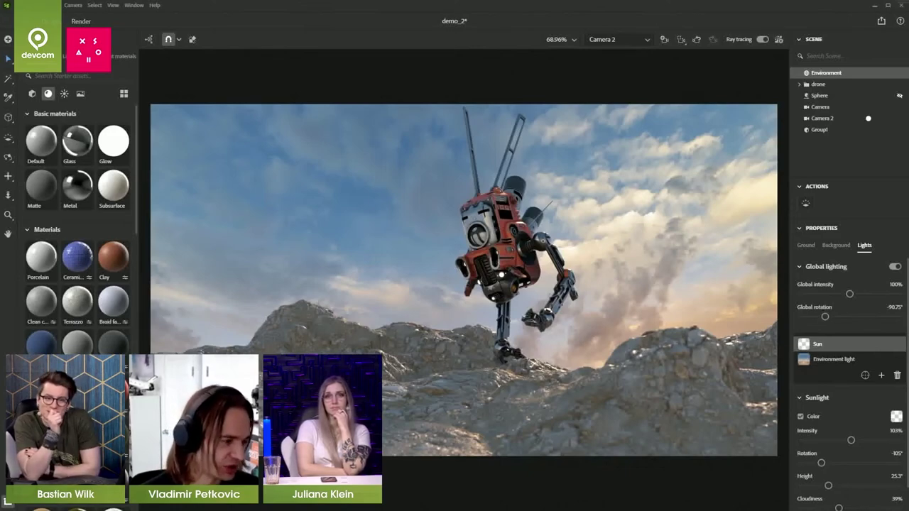
{"action": "key", "text": "Escape"}
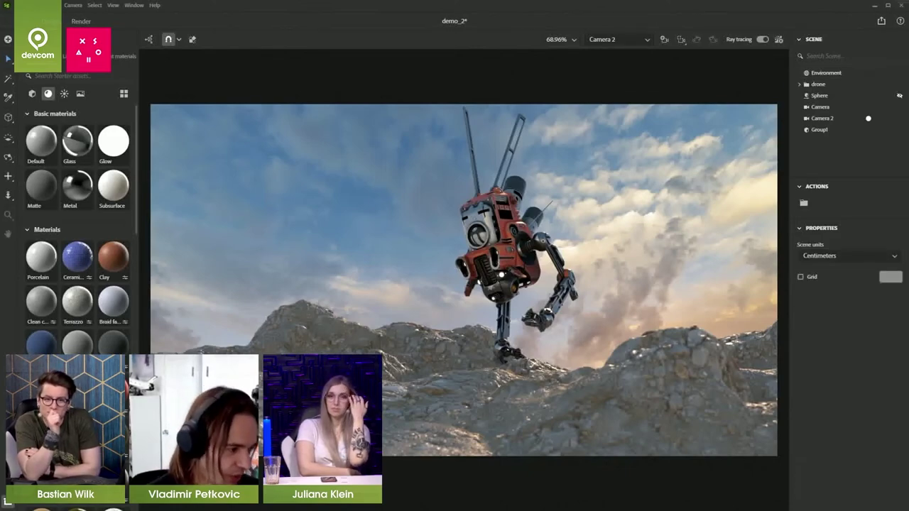
- Set Camera 2's focal length to 85 mm and pull the camera back so the drone's body and legs fit in the shot
{"action": "left_click", "coordinate": [822, 118]}
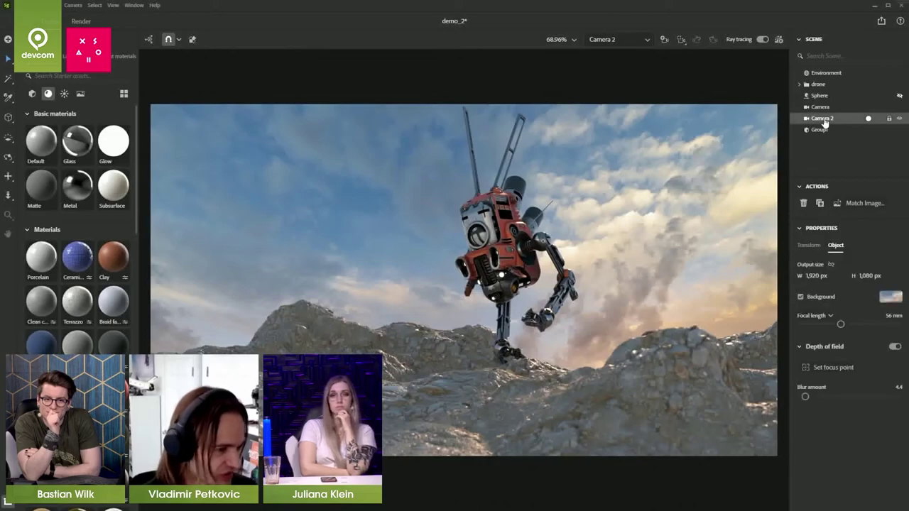
{"action": "left_click_drag", "start_coordinate": [842, 324], "coordinate": [866, 324]}
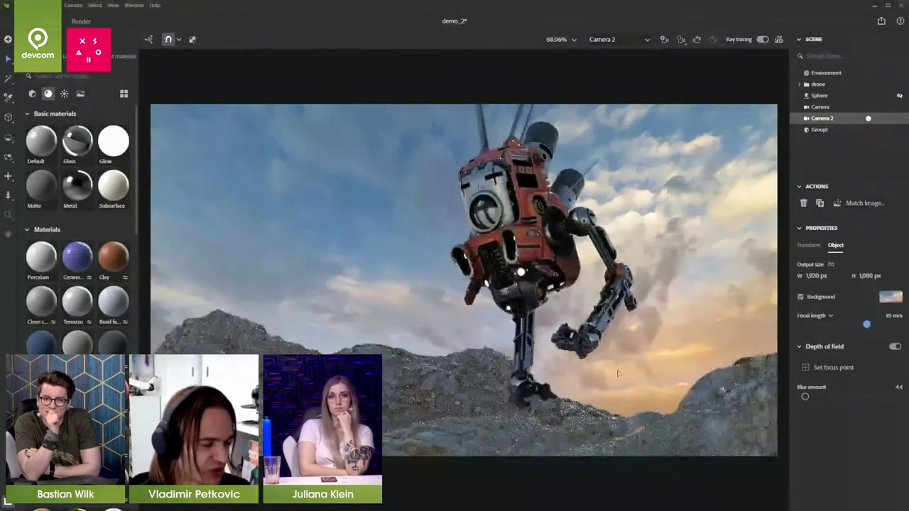
{"action": "middle_click_drag", "start_coordinate": [595, 340], "coordinate": [592, 329]}
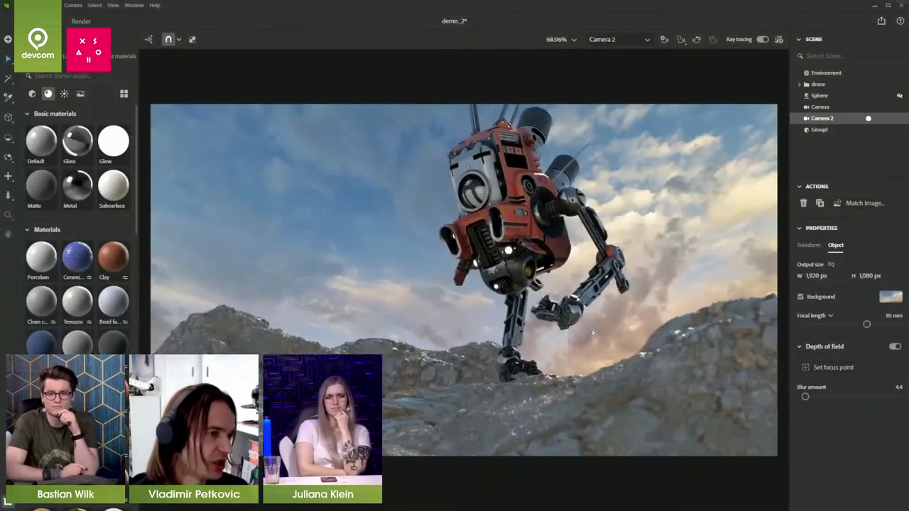
{"action": "right_click_drag", "start_coordinate": [510, 331], "coordinate": [521, 339]}
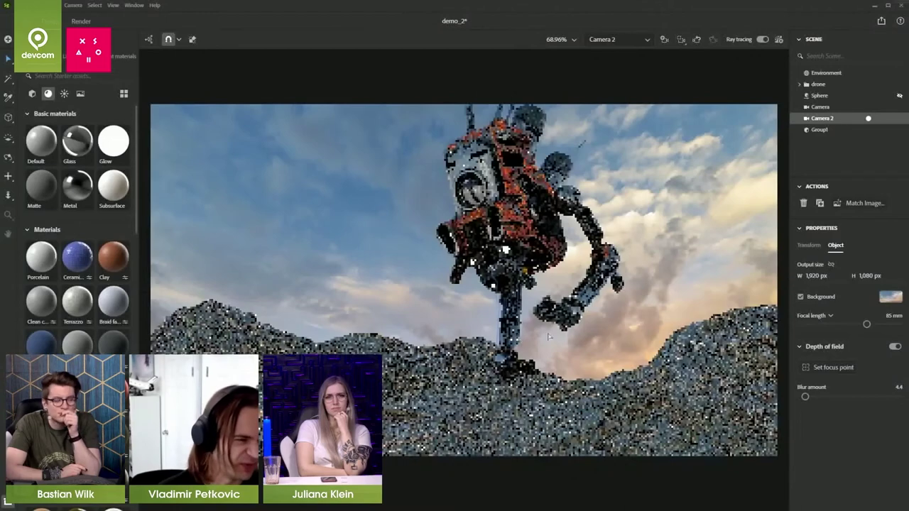
{"action": "scroll", "coordinate": [571, 328], "scroll_direction": "down", "scroll_amount": 3}
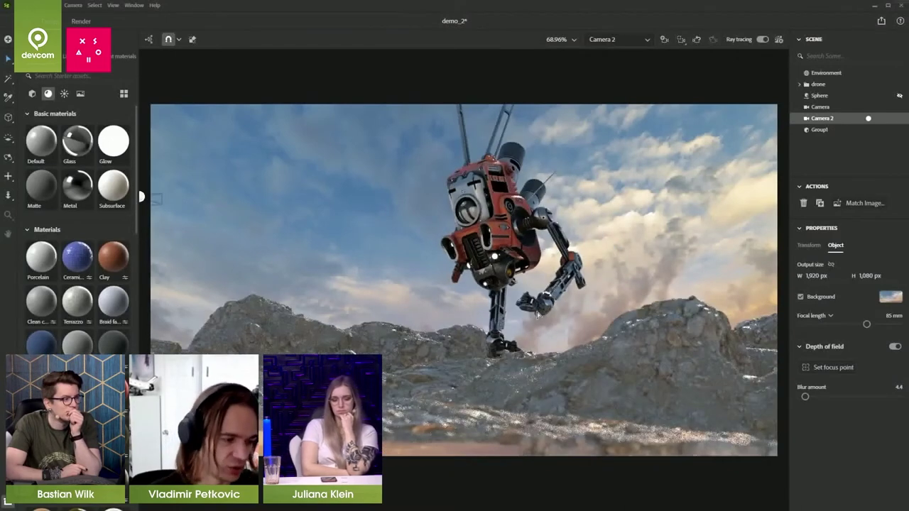
{"action": "scroll", "coordinate": [542, 329], "scroll_direction": "down", "scroll_amount": 1}
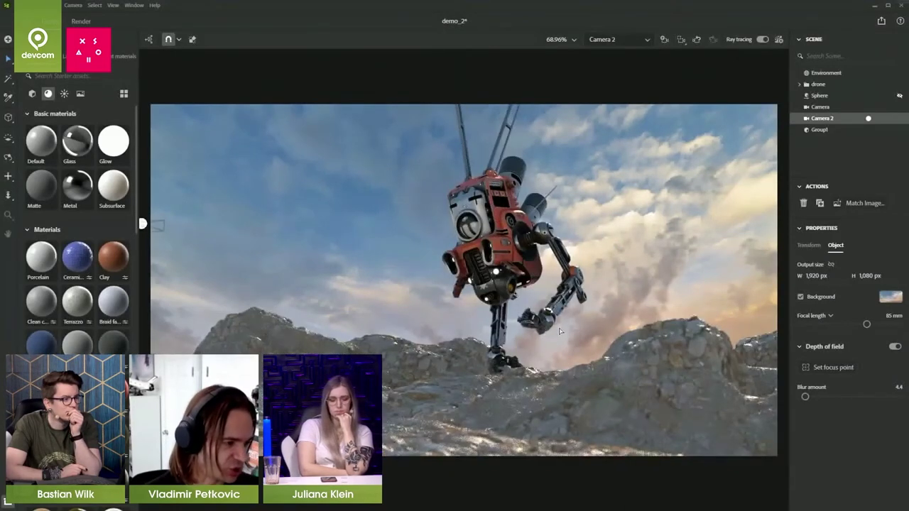
- Orbit Camera 2 around the drone so it stands near the frame's centre with the large rock mound beside its foot
{"action": "left_click_drag", "start_coordinate": [551, 316], "coordinate": [558, 324], "text": "alt"}
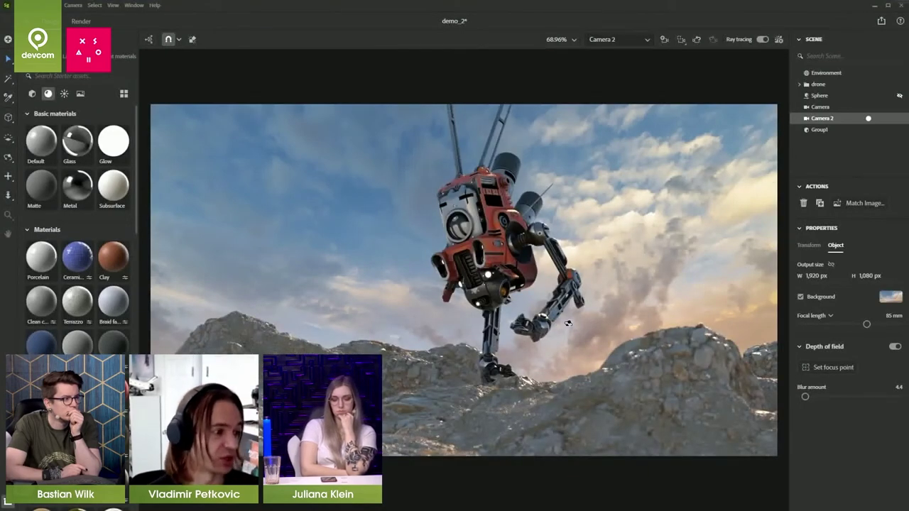
{"action": "mouse_move", "coordinate": [575, 323]}
{"action": "left_mouse_down", "text": "alt"}
{"action": "mouse_move", "coordinate": [604, 325]}
{"action": "mouse_move", "coordinate": [586, 325]}
{"action": "left_mouse_up", "text": "alt"}
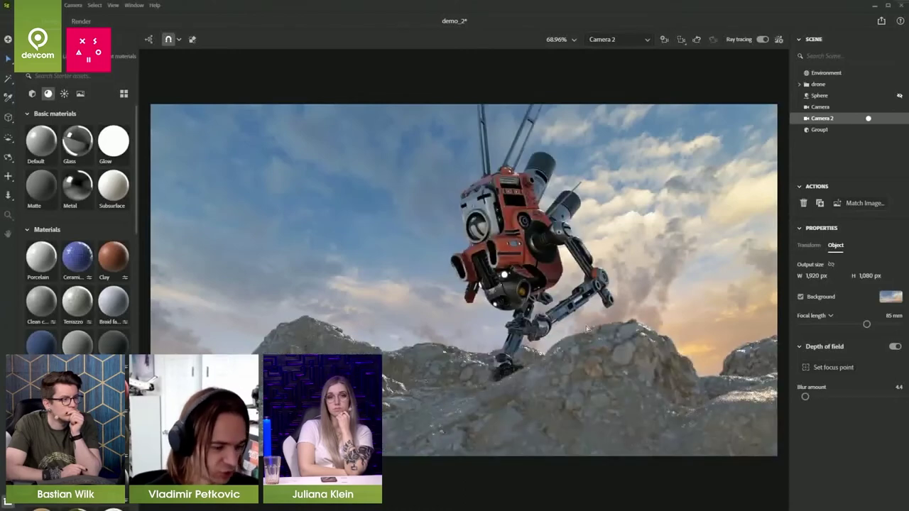
{"action": "left_click_drag", "start_coordinate": [590, 327], "coordinate": [600, 332], "text": "alt"}
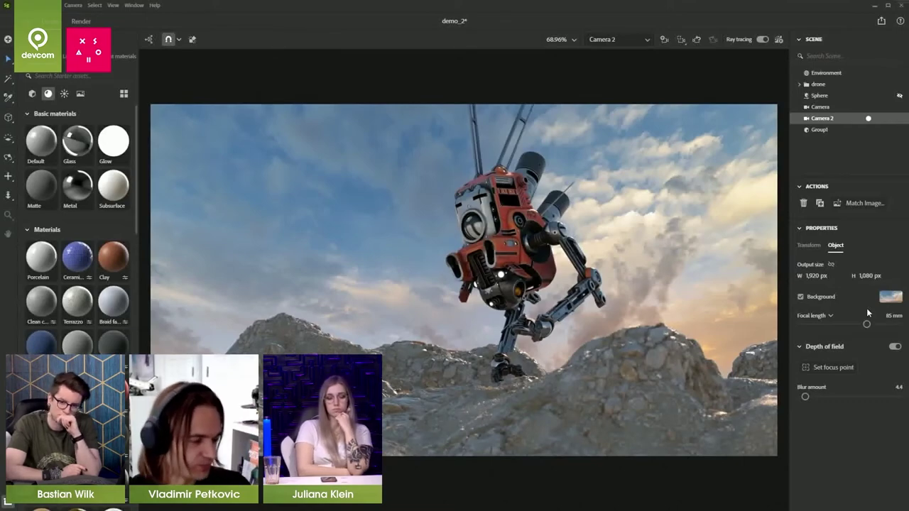
- Add a physical area light beside the front of the drone's head, rotate it to face the drone and adjust its position slightly
{"action": "left_click", "coordinate": [63, 94]}
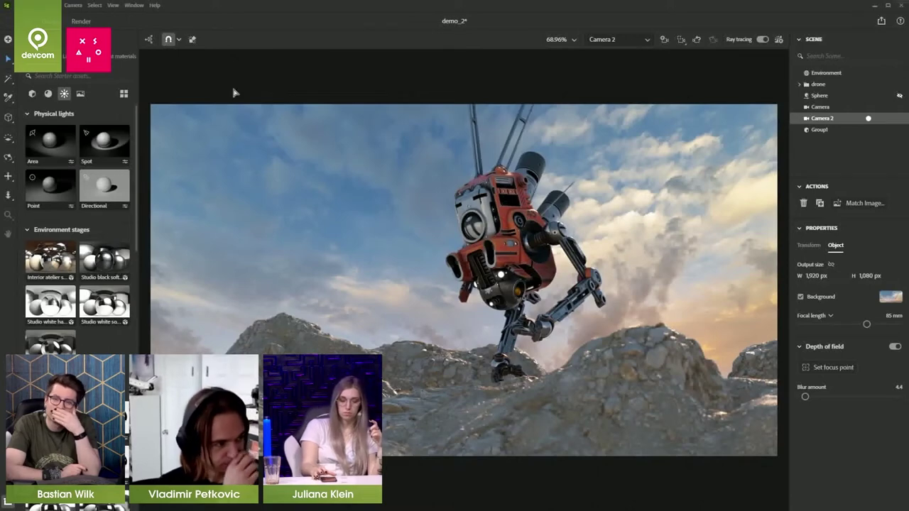
{"action": "left_click_drag", "start_coordinate": [64, 135], "coordinate": [458, 218]}
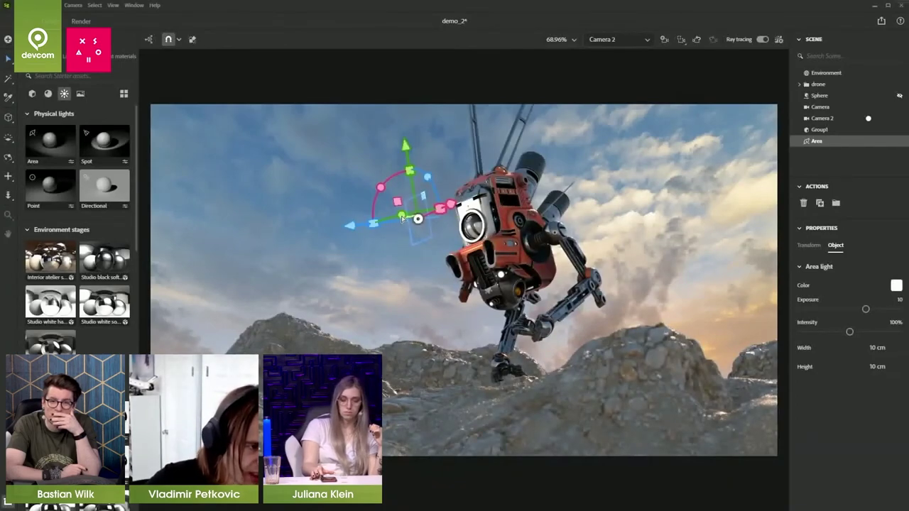
{"action": "left_click_drag", "start_coordinate": [402, 217], "coordinate": [355, 238]}
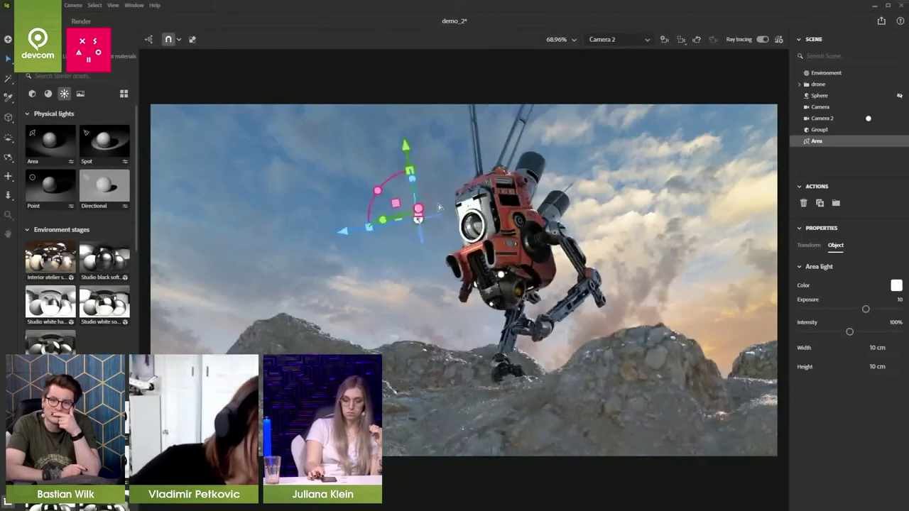
{"action": "left_click_drag", "start_coordinate": [417, 220], "coordinate": [410, 222]}
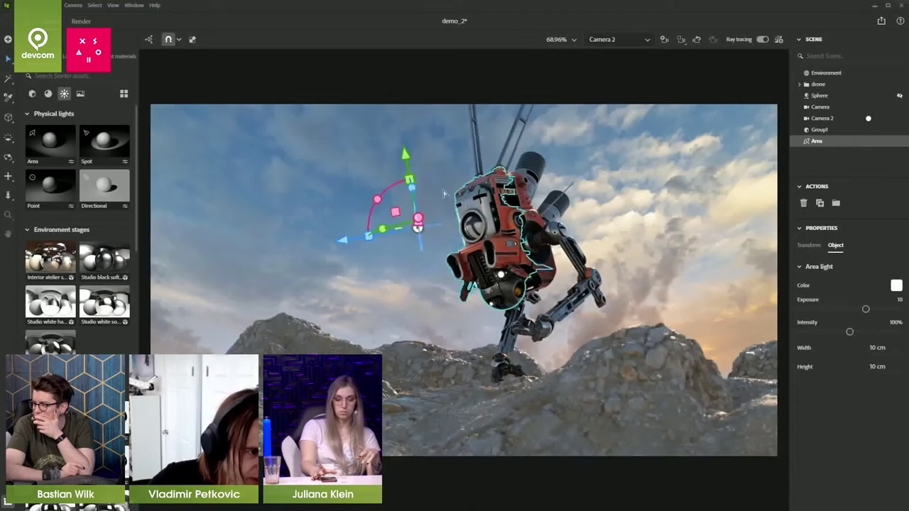
- Set the area light's width to 30 cm
{"action": "left_click", "coordinate": [874, 348]}
{"action": "type", "text": "0"}
{"action": "key", "text": "Return"}
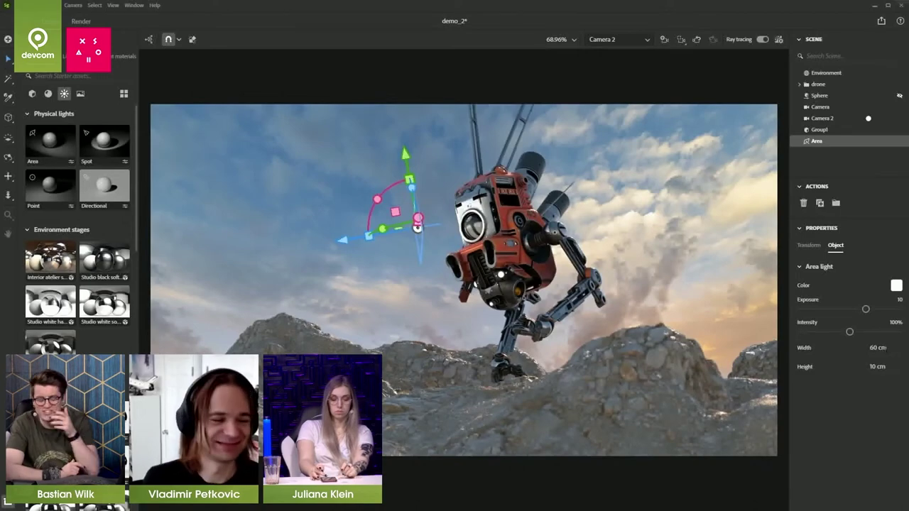
{"action": "left_click", "coordinate": [878, 348]}
{"action": "type", "text": "30"}
{"action": "key", "text": "Return"}
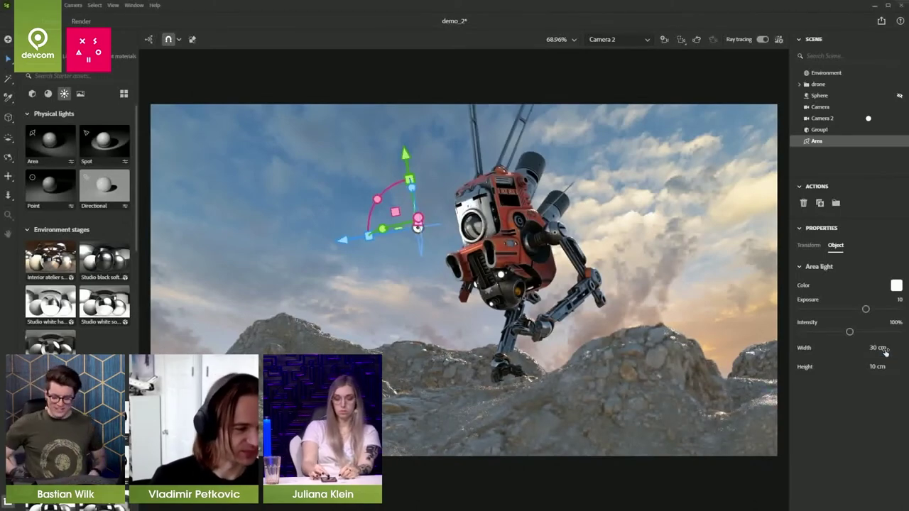
- Set the area light's height to 50 cm
{"action": "left_click", "coordinate": [877, 368]}
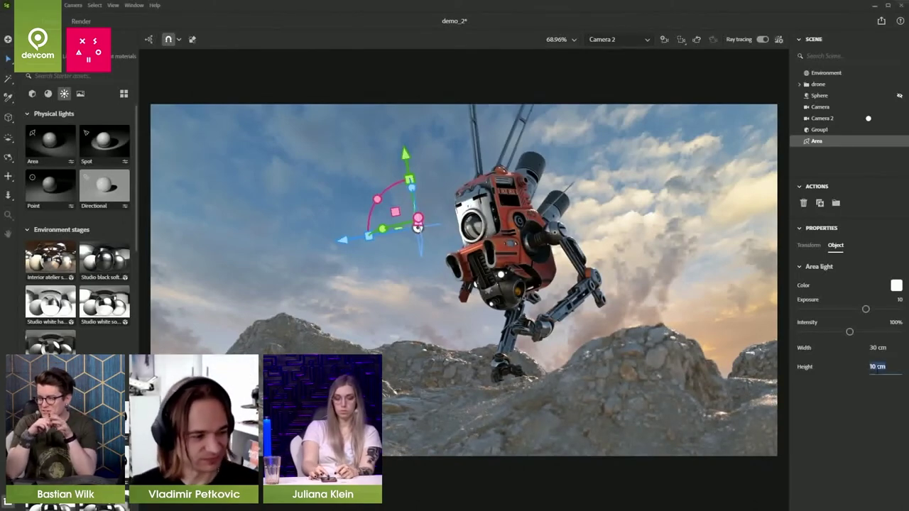
{"action": "type", "text": "100"}
{"action": "key", "text": "Return"}
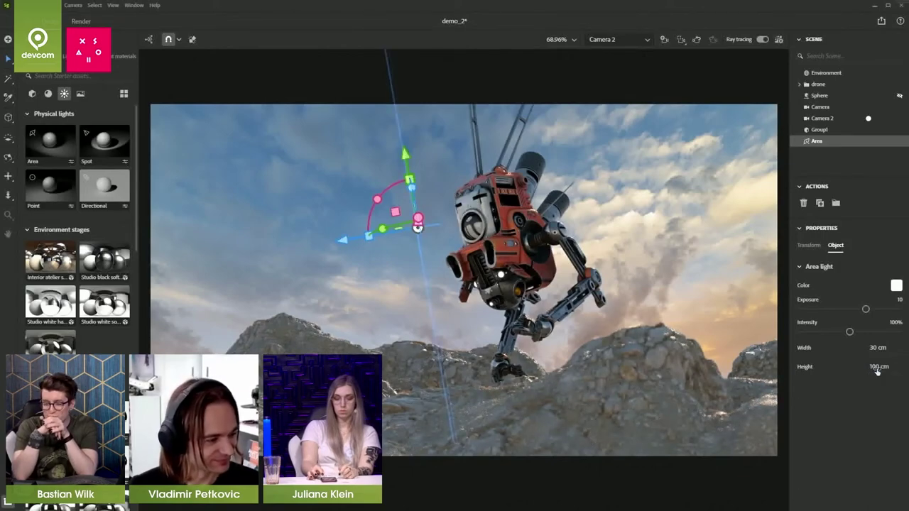
{"action": "left_click_drag", "start_coordinate": [892, 370], "coordinate": [889, 370]}
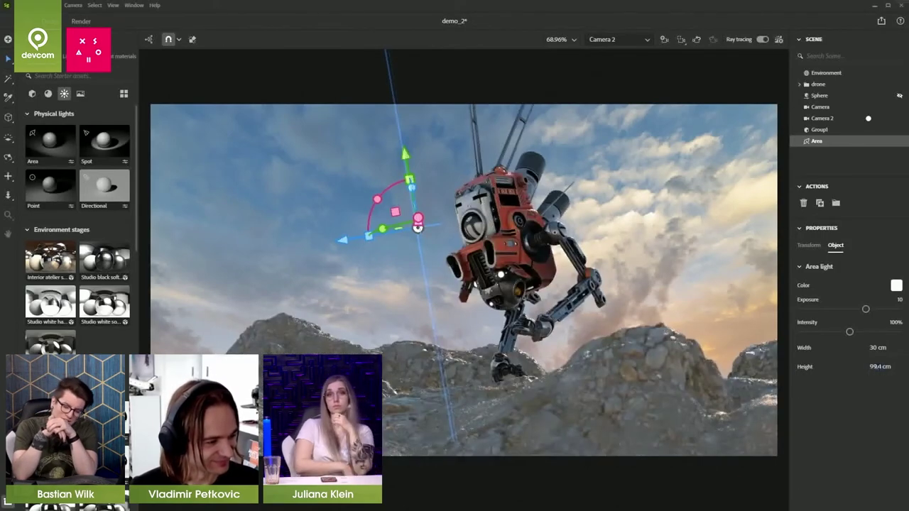
{"action": "left_click", "coordinate": [876, 367]}
{"action": "type", "text": "50"}
{"action": "key", "text": "Return"}
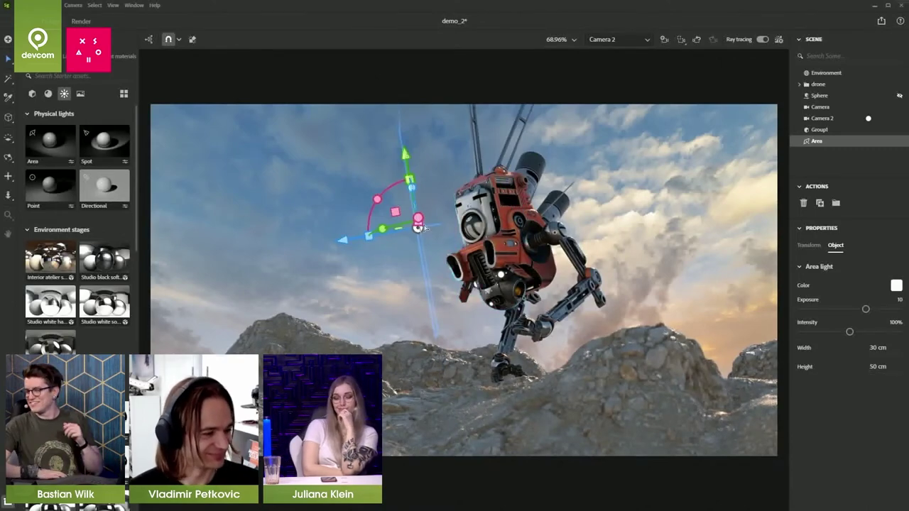
- Raise the area light's exposure to 11.6, move it farther from the drone and tilt it over towards the drone's body
{"action": "mouse_move", "coordinate": [419, 219]}
{"action": "left_mouse_down"}
{"action": "mouse_move", "coordinate": [429, 213]}
{"action": "mouse_move", "coordinate": [422, 235]}
{"action": "mouse_move", "coordinate": [422, 219]}
{"action": "mouse_move", "coordinate": [418, 226]}
{"action": "left_mouse_up"}
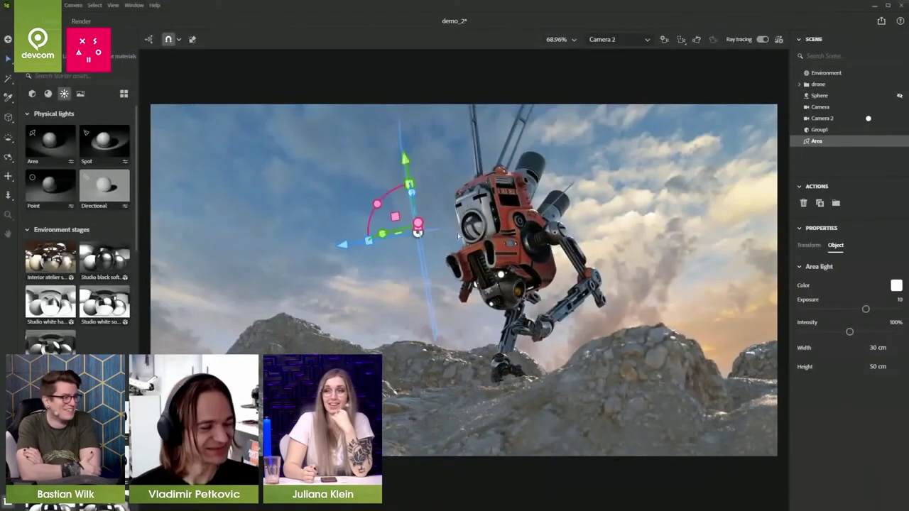
{"action": "left_click_drag", "start_coordinate": [867, 312], "coordinate": [876, 310]}
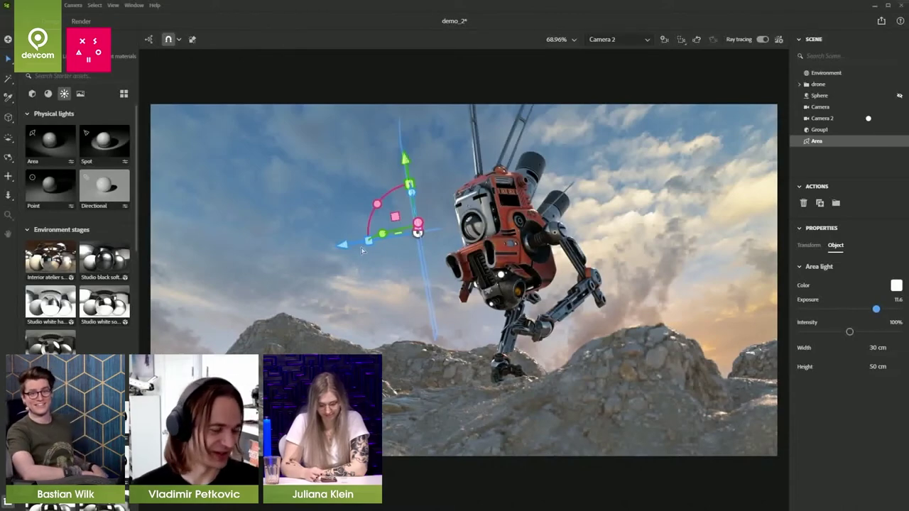
{"action": "left_click_drag", "start_coordinate": [342, 249], "coordinate": [316, 248]}
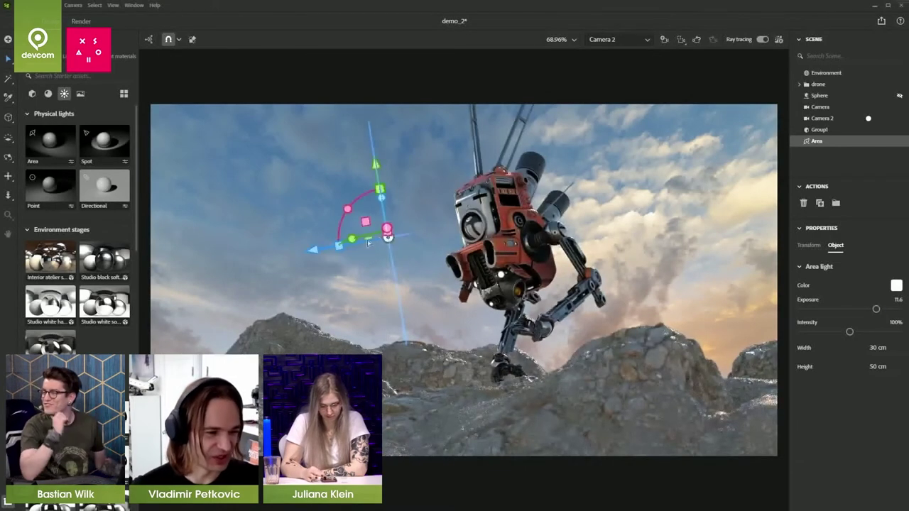
{"action": "left_click_drag", "start_coordinate": [349, 210], "coordinate": [380, 213]}
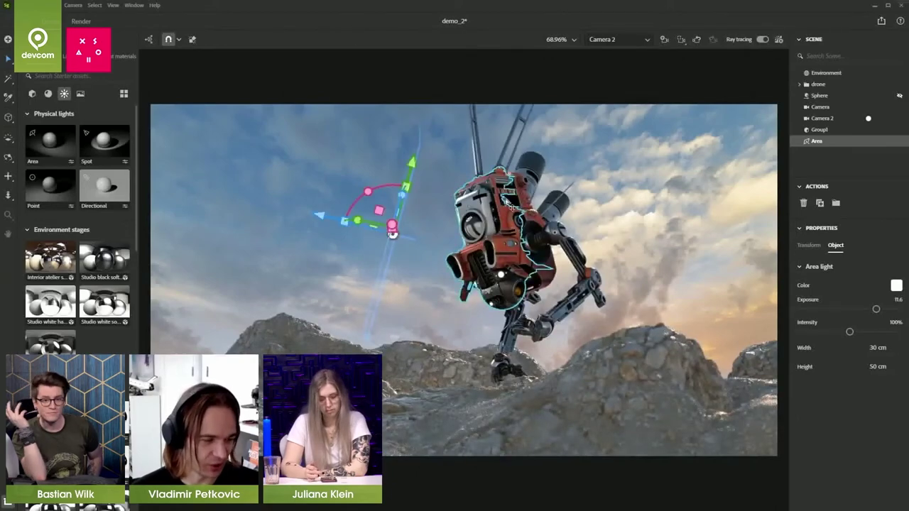
- Tint the area light, trying light blue first and settling on pale yellow, RGB 230, 205, 143
{"action": "left_click", "coordinate": [896, 286]}
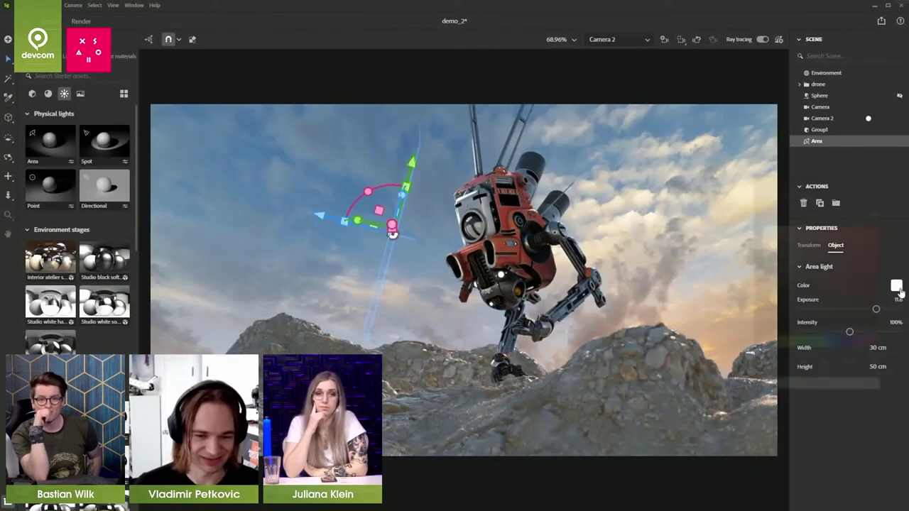
{"action": "left_click", "coordinate": [824, 341]}
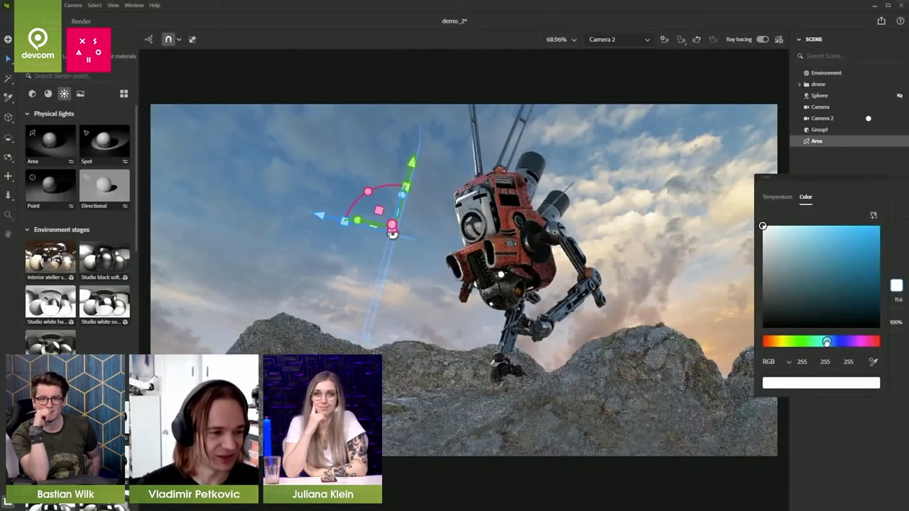
{"action": "left_click", "coordinate": [781, 232]}
{"action": "left_click_drag", "start_coordinate": [781, 231], "coordinate": [806, 236]}
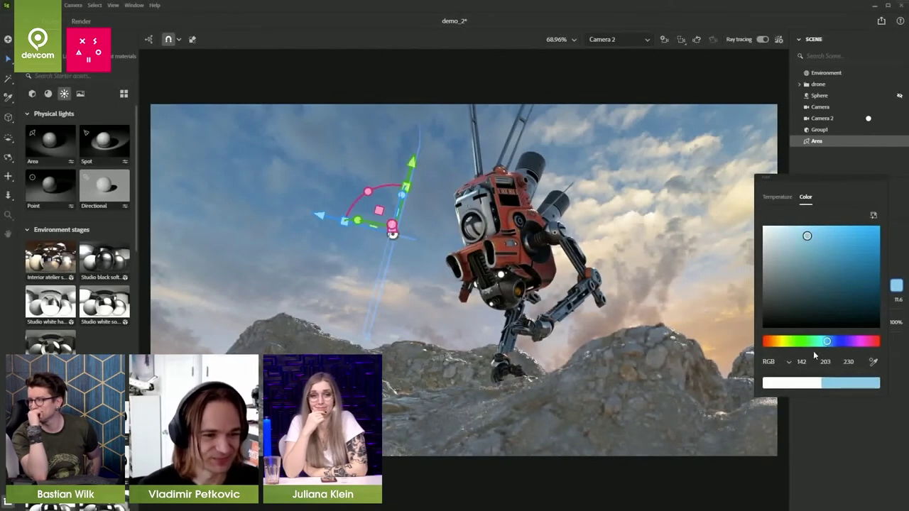
{"action": "left_click_drag", "start_coordinate": [825, 342], "coordinate": [777, 342]}
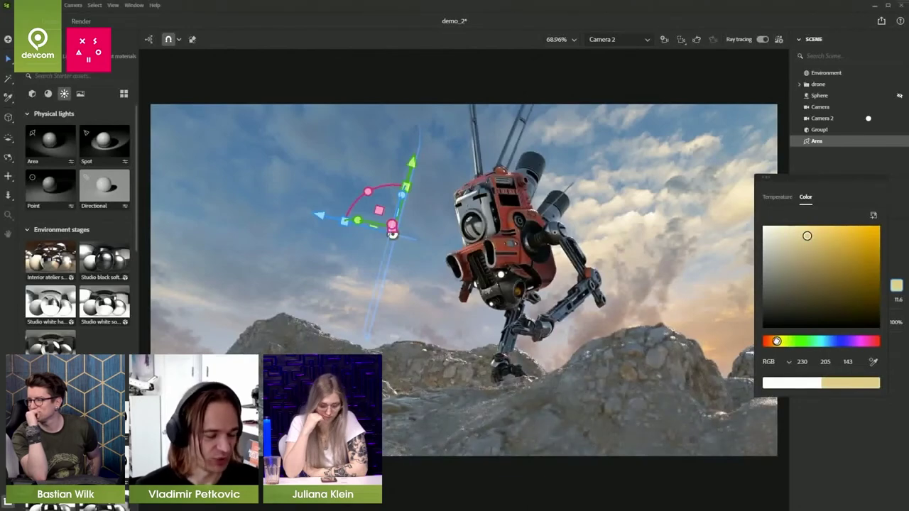
- Deepen the area light's colour to a warm yellow, RGB 237, 195, 90, rotate the light slightly and deselect it
{"action": "left_click_drag", "start_coordinate": [825, 239], "coordinate": [836, 233]}
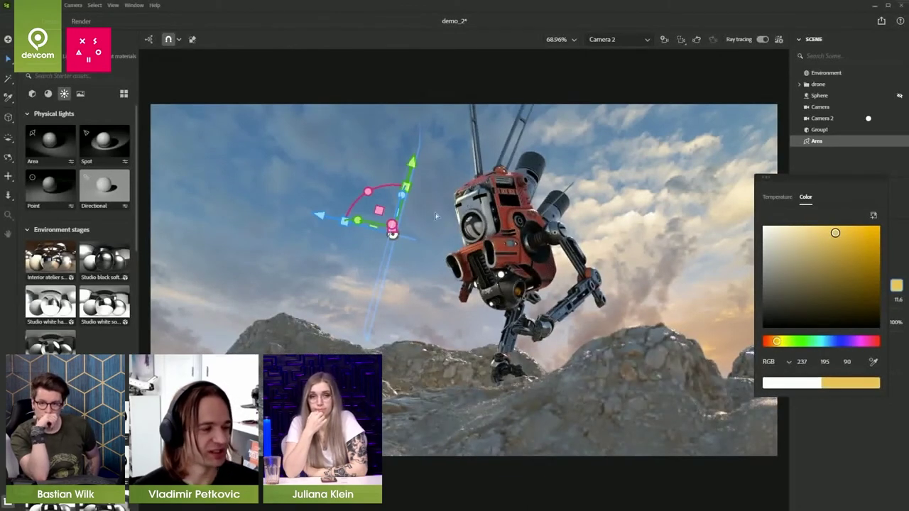
{"action": "left_click_drag", "start_coordinate": [359, 221], "coordinate": [398, 230]}
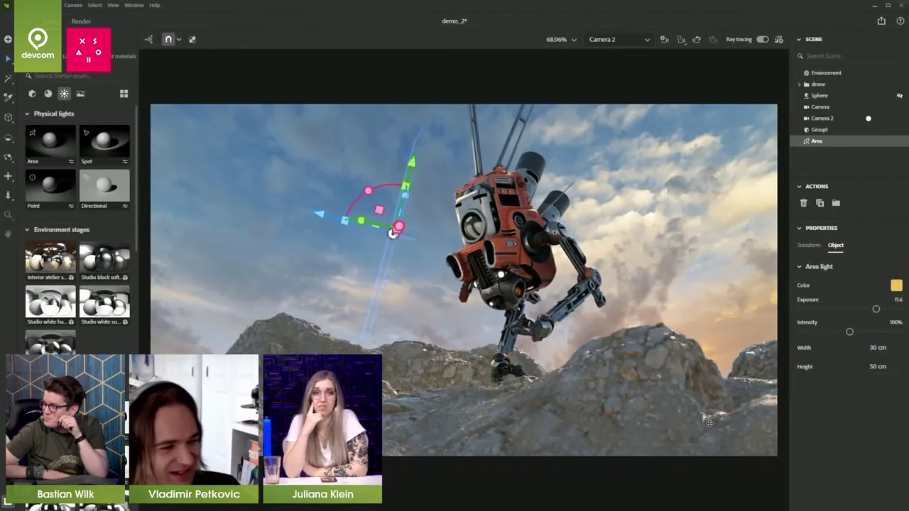
{"action": "left_click", "coordinate": [667, 207]}
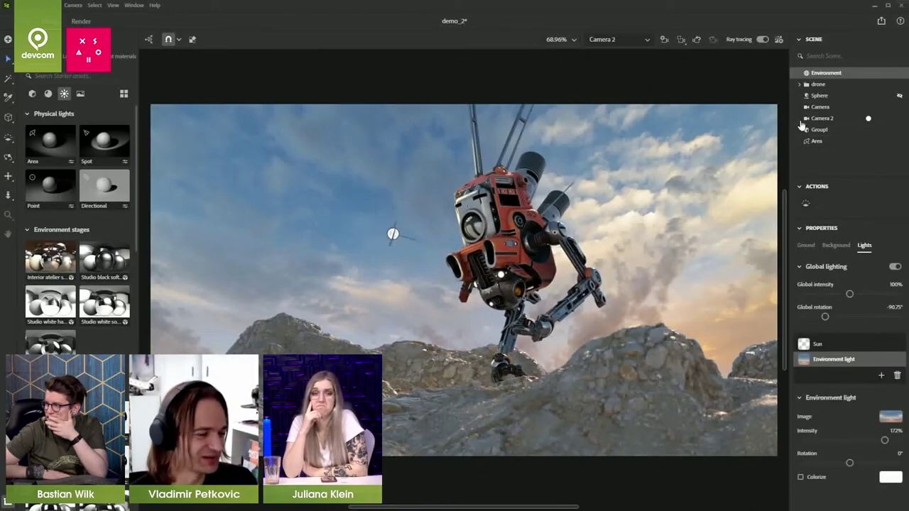
- Turn off Camera 2's depth of field and the viewport's ray tracing, and save the scene
{"action": "left_click", "coordinate": [823, 118]}
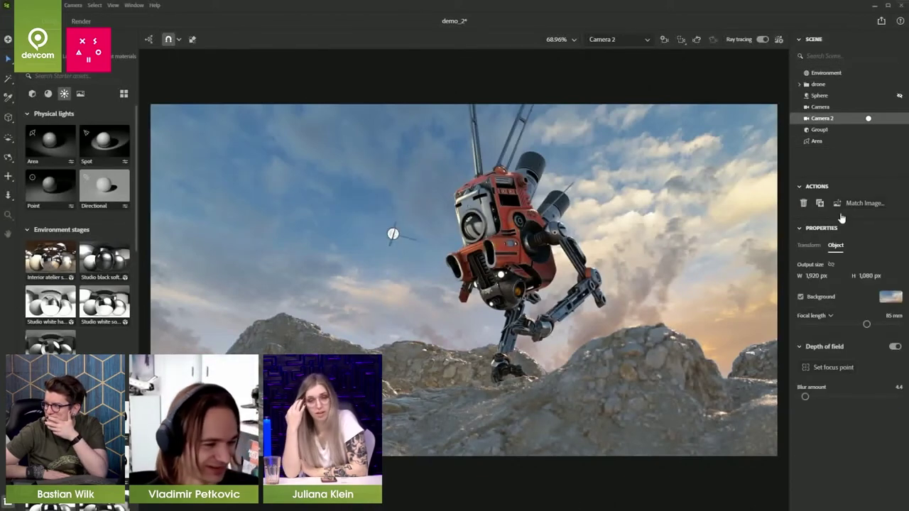
{"action": "left_click", "coordinate": [894, 347]}
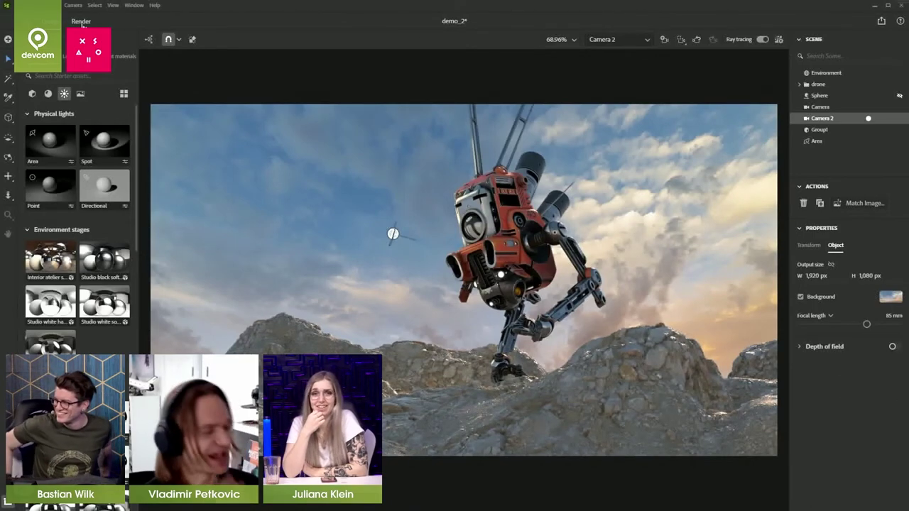
{"action": "left_click", "coordinate": [765, 38]}
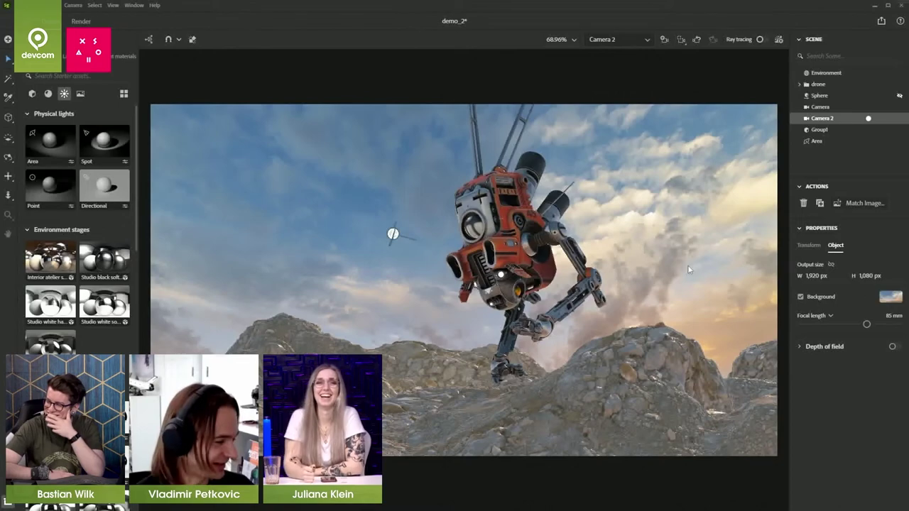
{"action": "key", "text": "ctrl+s"}
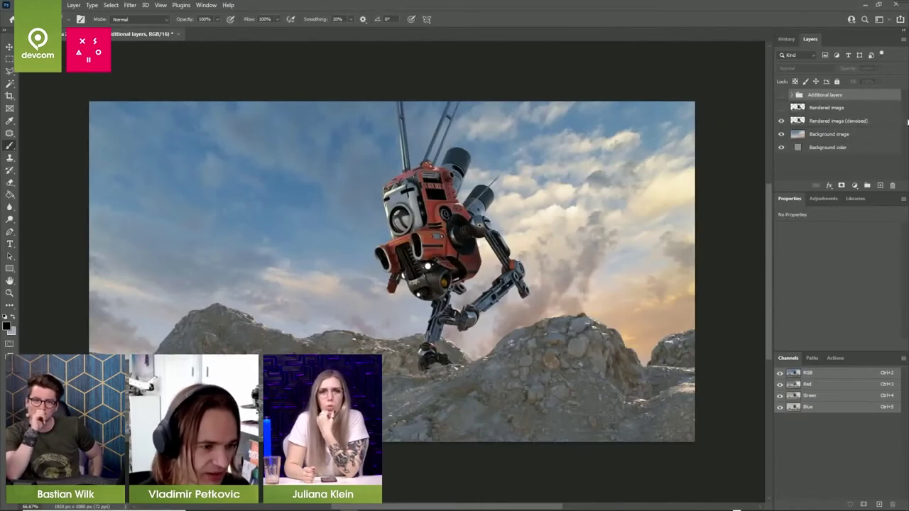
- In Photoshop, show and expand the render's Additional layers group and briefly preview the material and object selection masks
{"action": "left_click", "coordinate": [781, 95]}
{"action": "left_click", "coordinate": [790, 96]}
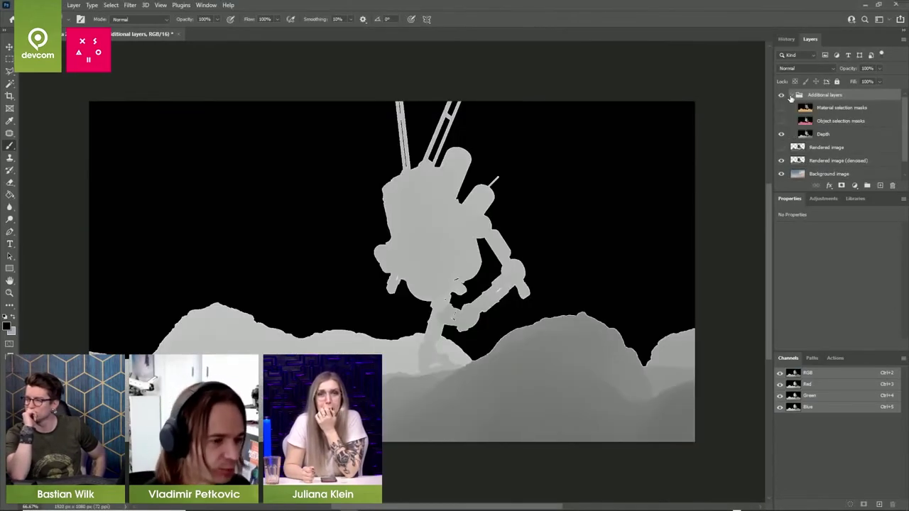
{"action": "left_click", "coordinate": [781, 108]}
{"action": "left_click", "coordinate": [781, 108]}
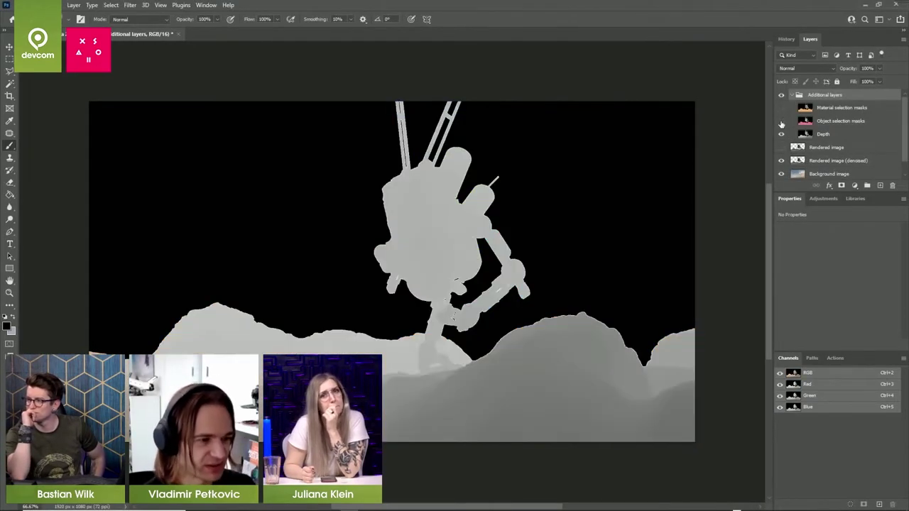
{"action": "left_click", "coordinate": [781, 121]}
{"action": "left_click", "coordinate": [781, 121]}
- Select the black background of the Depth layer with Color Range, using sampled colours and a fuzziness of 122
{"action": "left_click", "coordinate": [828, 134]}
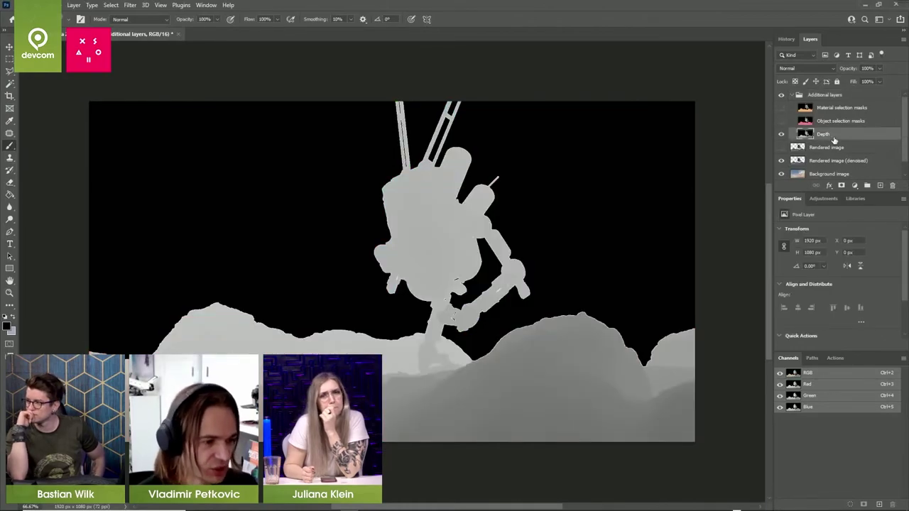
{"action": "left_click", "coordinate": [111, 6]}
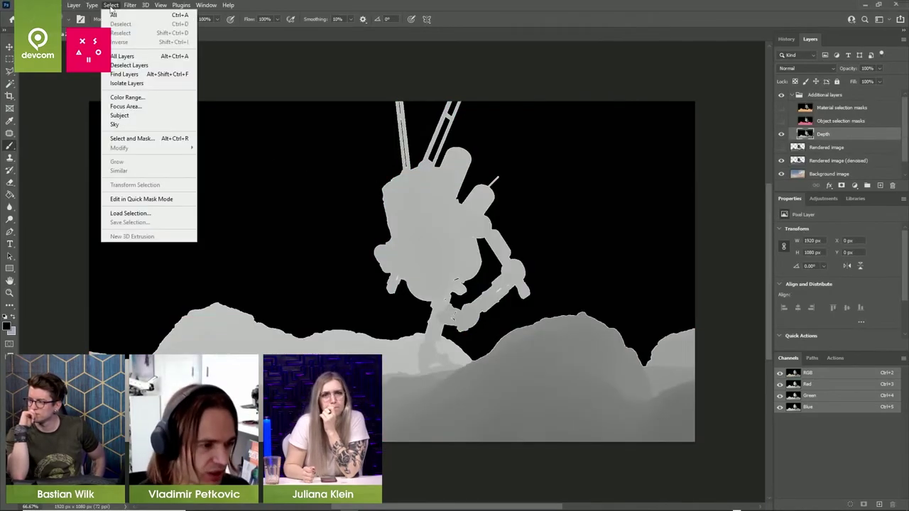
{"action": "left_click", "coordinate": [122, 97]}
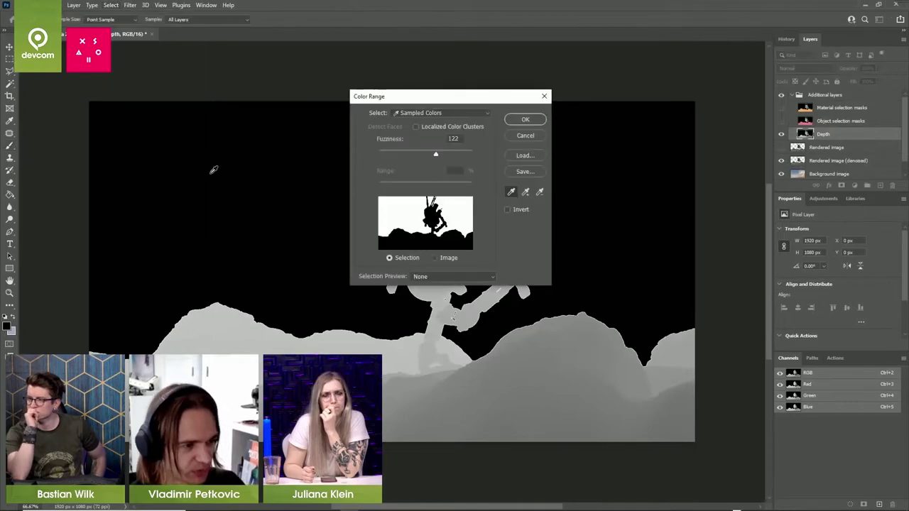
{"action": "left_click", "coordinate": [525, 120]}
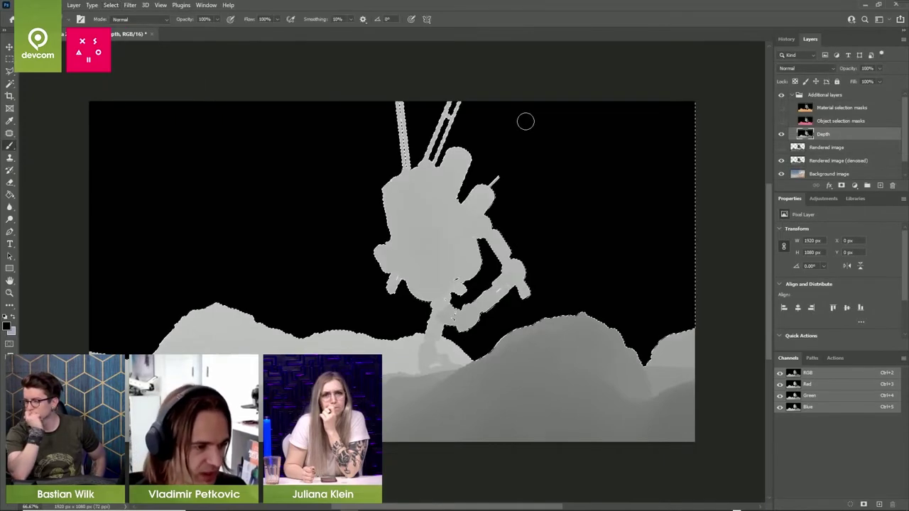
- Fill the selected background with a white Solid Color layer and merge it with the Depth layer
{"action": "left_click", "coordinate": [854, 185]}
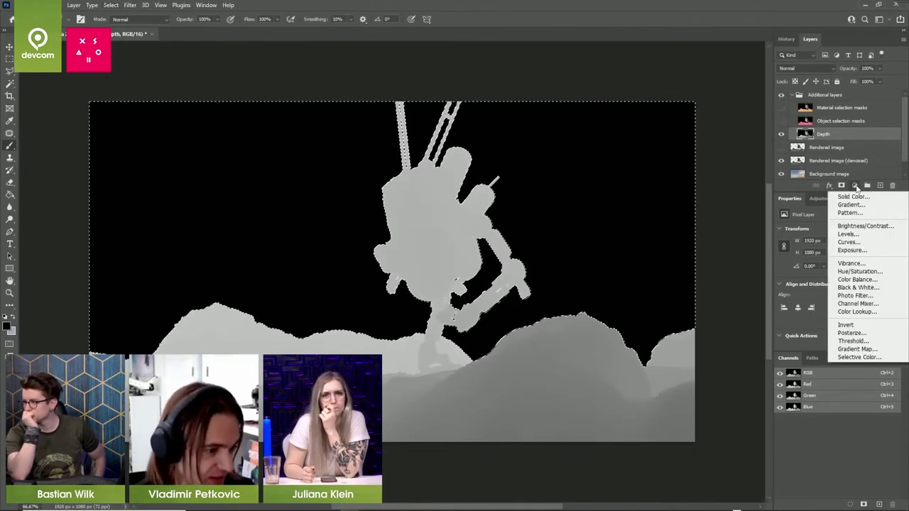
{"action": "left_click", "coordinate": [853, 196]}
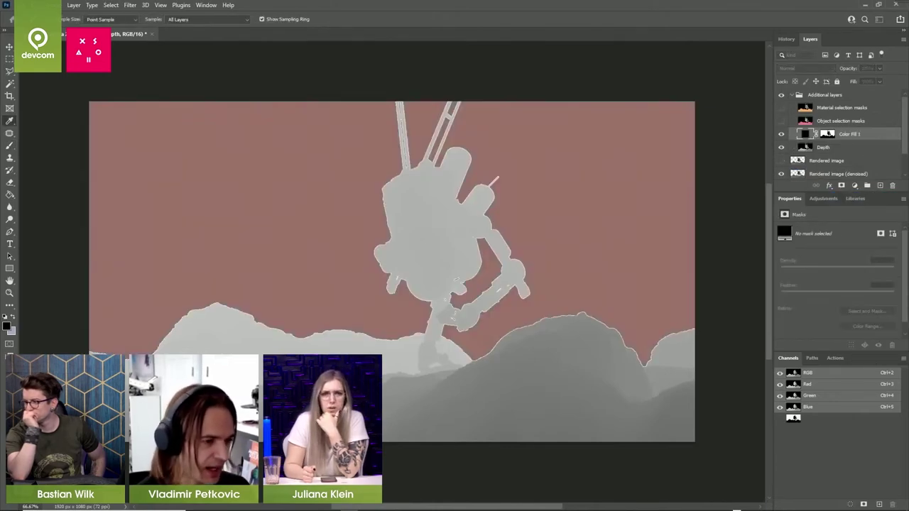
{"action": "key", "text": "b"}
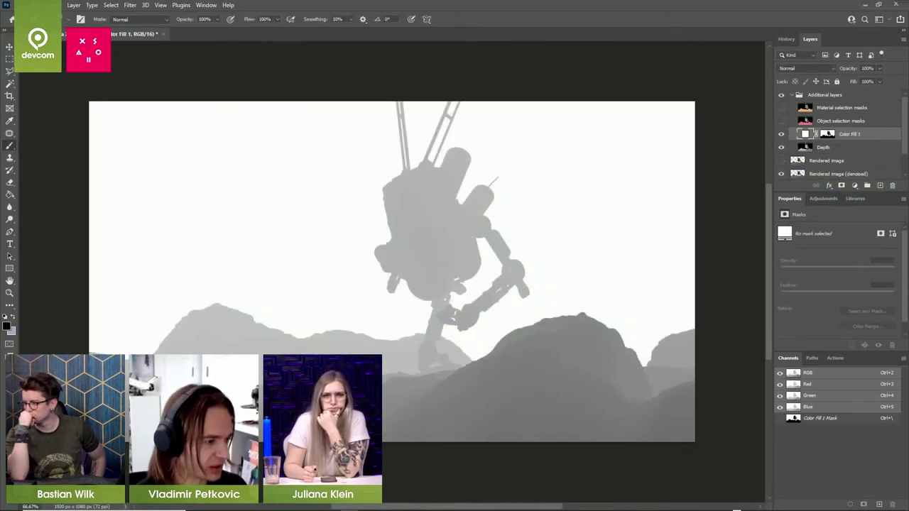
{"action": "left_click", "coordinate": [825, 149]}
{"action": "key", "text": "ctrl+e"}
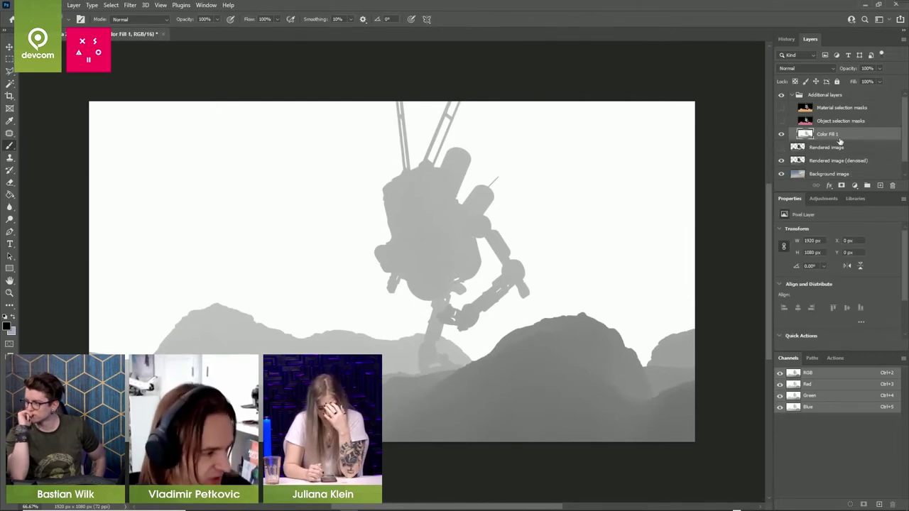
- Copy the whole merged depth image into a new alpha channel, return to the RGB composite and hide the depth layer
{"action": "key", "text": "ctrl+a"}
{"action": "left_click", "coordinate": [879, 505]}
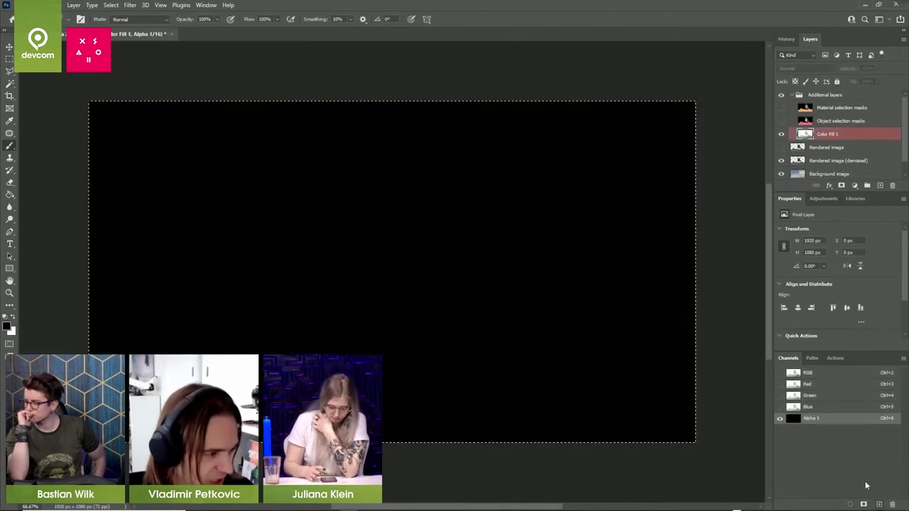
{"action": "key", "text": "ctrl+v"}
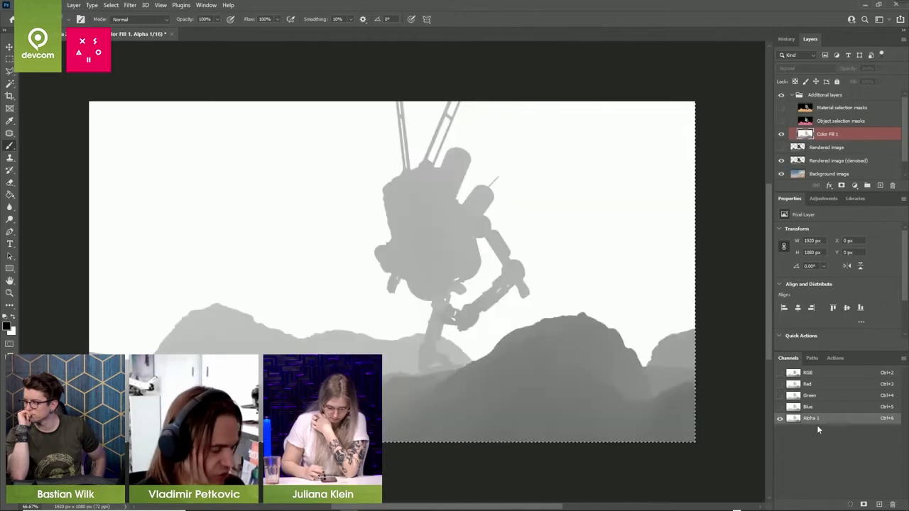
{"action": "left_click", "coordinate": [814, 373]}
{"action": "left_click", "coordinate": [782, 133]}
- Merge everything from the Additional layers group down to Background color into one layer and clear the selection
{"action": "left_click", "coordinate": [825, 96]}
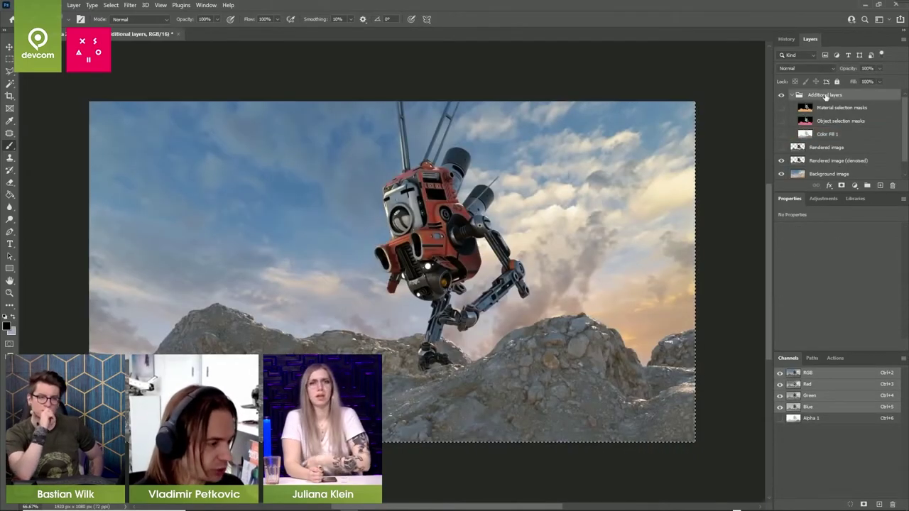
{"action": "scroll", "coordinate": [825, 107], "scroll_direction": "down", "scroll_amount": 1}
{"action": "left_click", "coordinate": [822, 173], "text": "shift"}
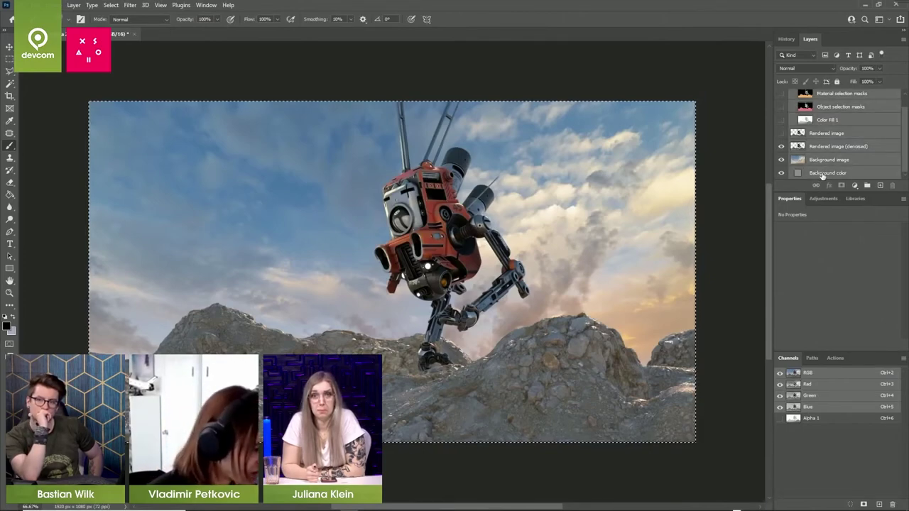
{"action": "key", "text": "ctrl+e"}
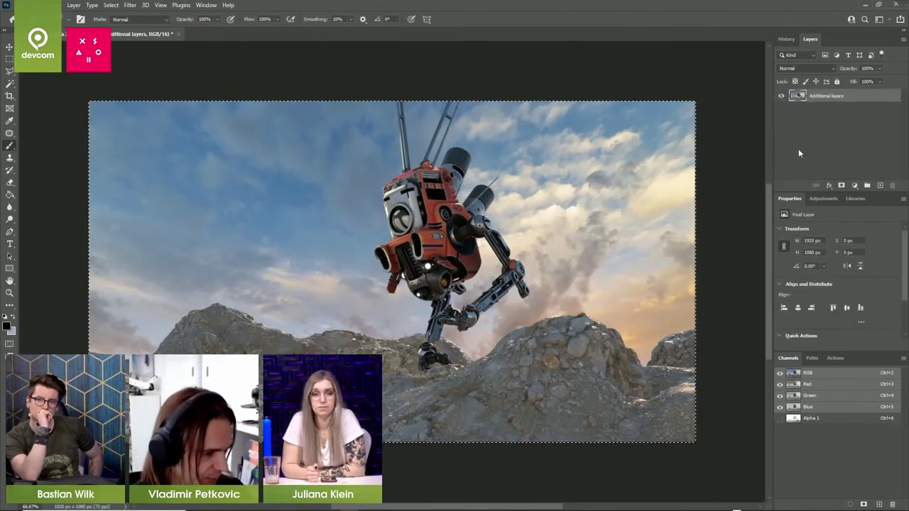
{"action": "key", "text": "ctrl+d"}
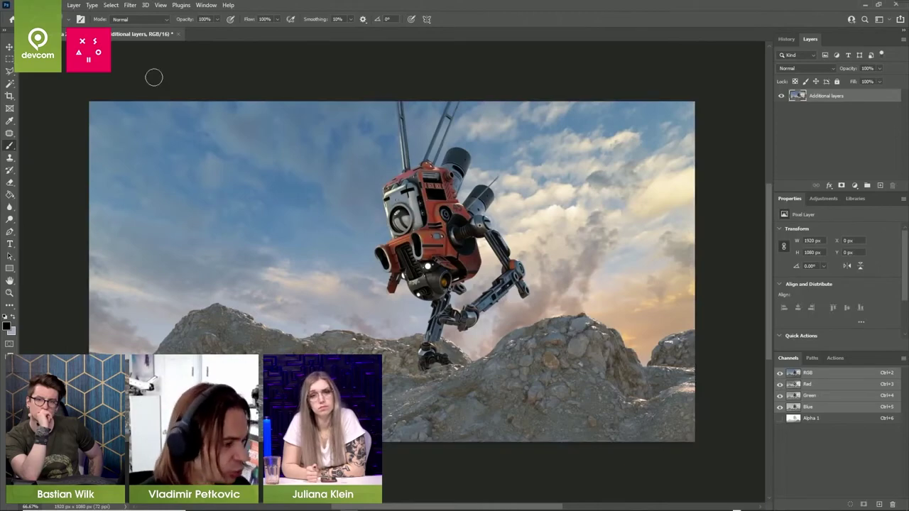
- Apply a Lens Blur with Alpha 1 as the depth map source and the focal point set on the robot's body
{"action": "left_click", "coordinate": [130, 5]}
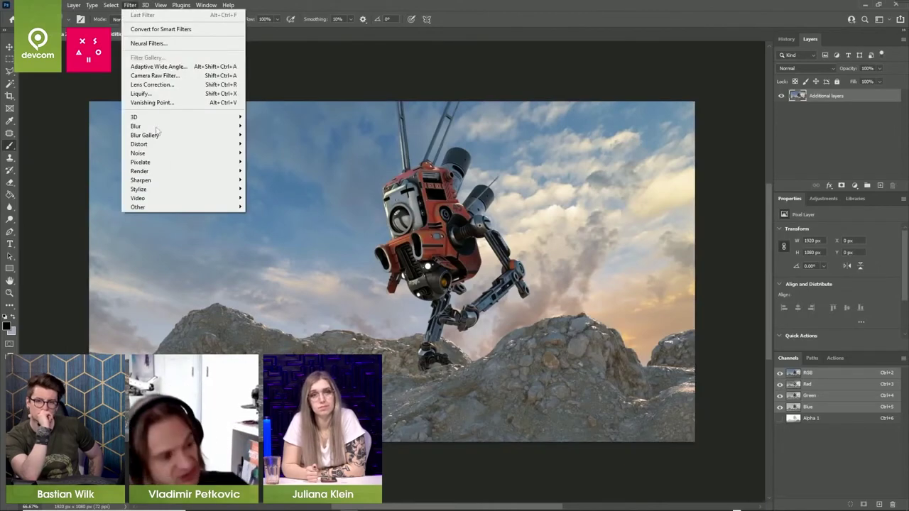
{"action": "mouse_move", "coordinate": [149, 127]}
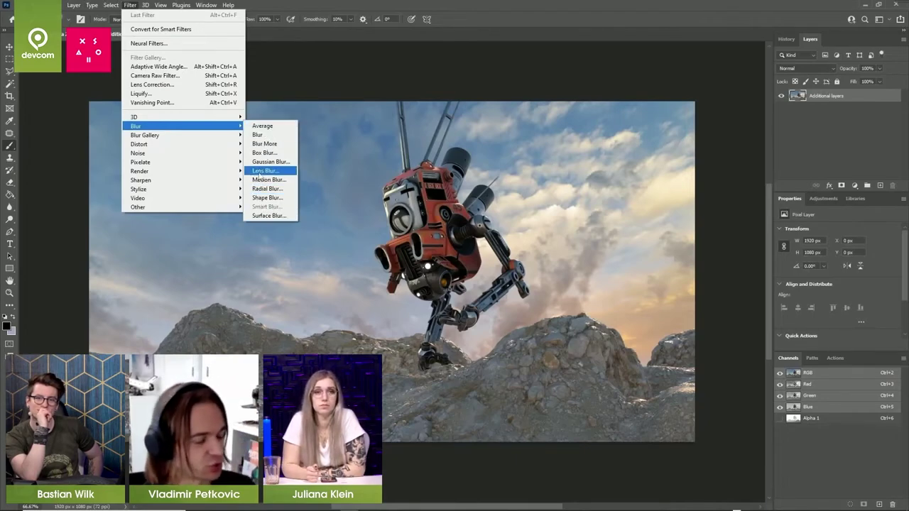
{"action": "left_click", "coordinate": [258, 171]}
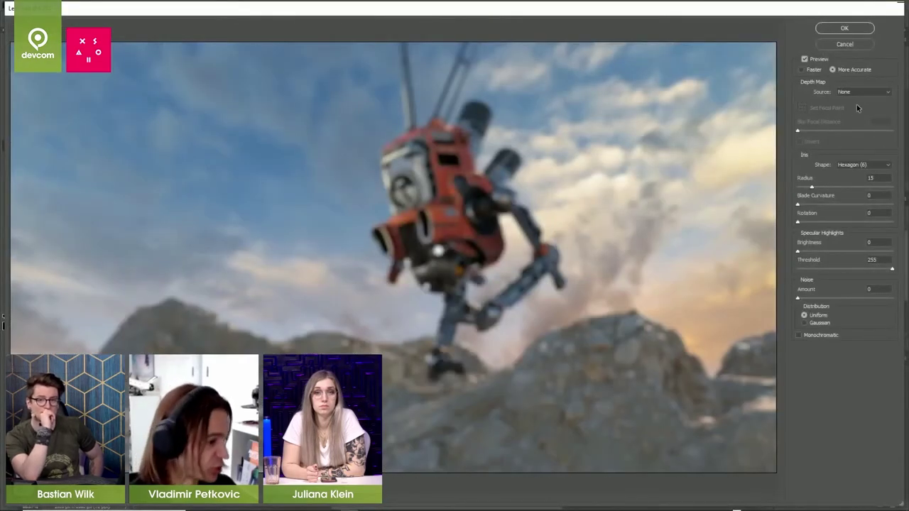
{"action": "left_click", "coordinate": [862, 91]}
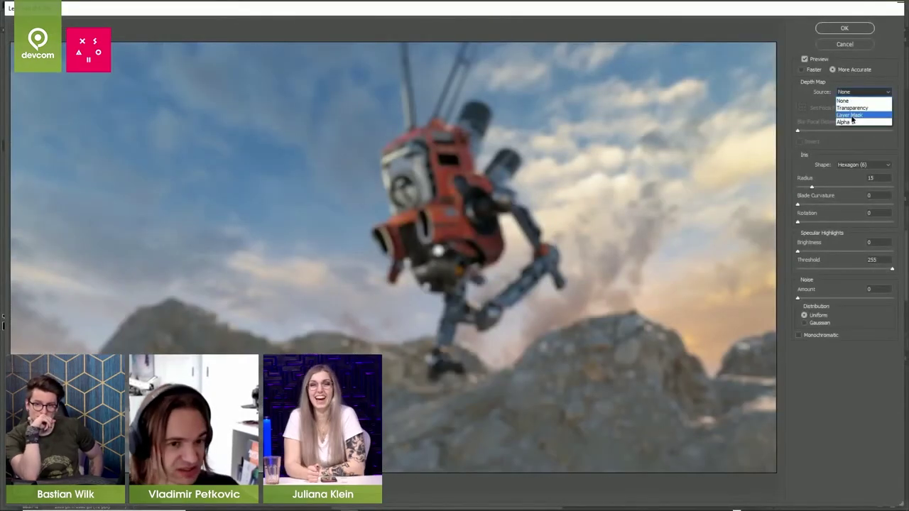
{"action": "left_click", "coordinate": [851, 121]}
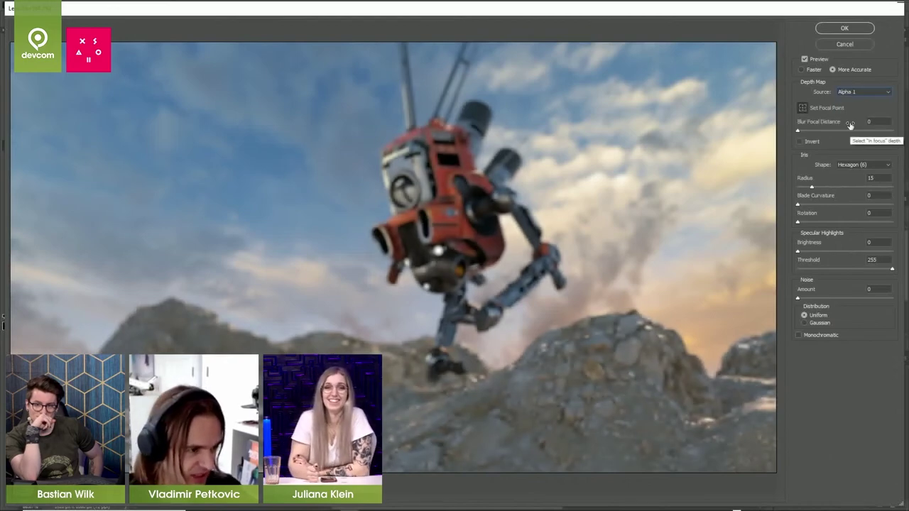
{"action": "left_click", "coordinate": [439, 200]}
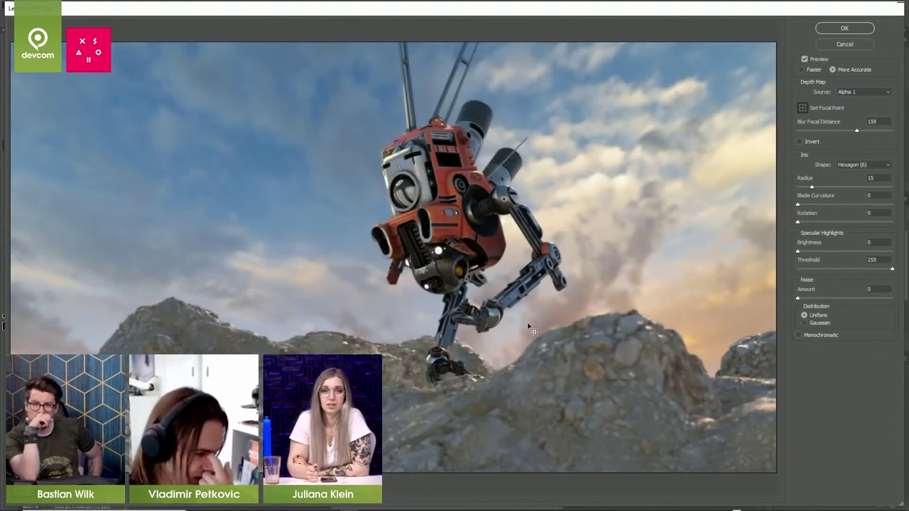
{"action": "left_click", "coordinate": [846, 28]}
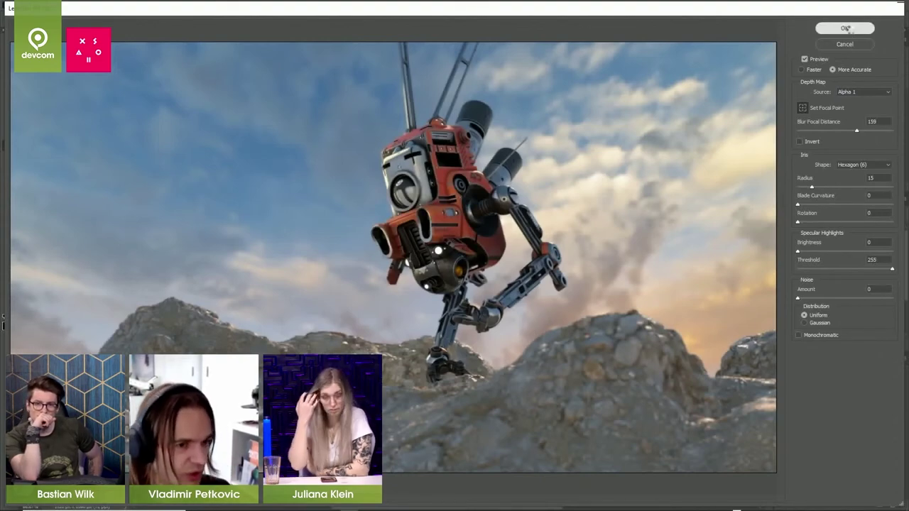
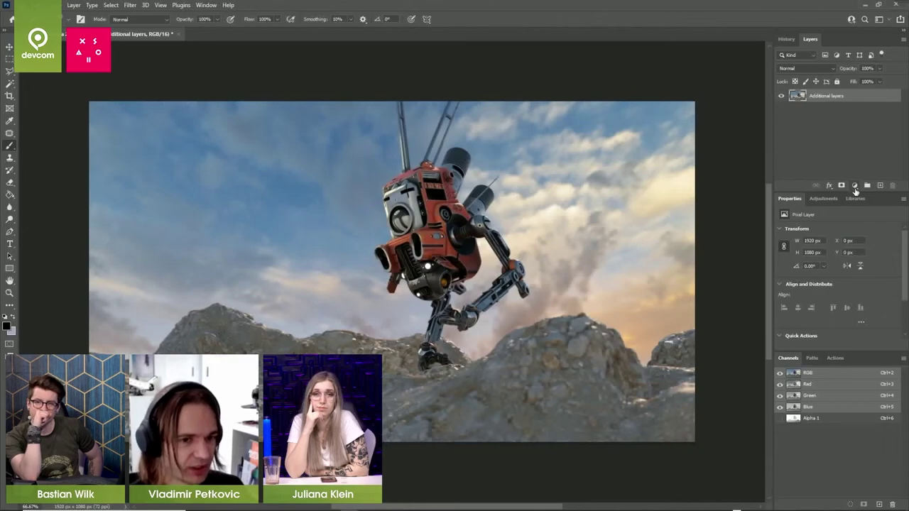
- Load the Alpha 1 channel as a selection, add a white Solid Color fill layer masked by it and select the layer's mask
{"action": "left_click", "coordinate": [792, 419], "text": "ctrl"}
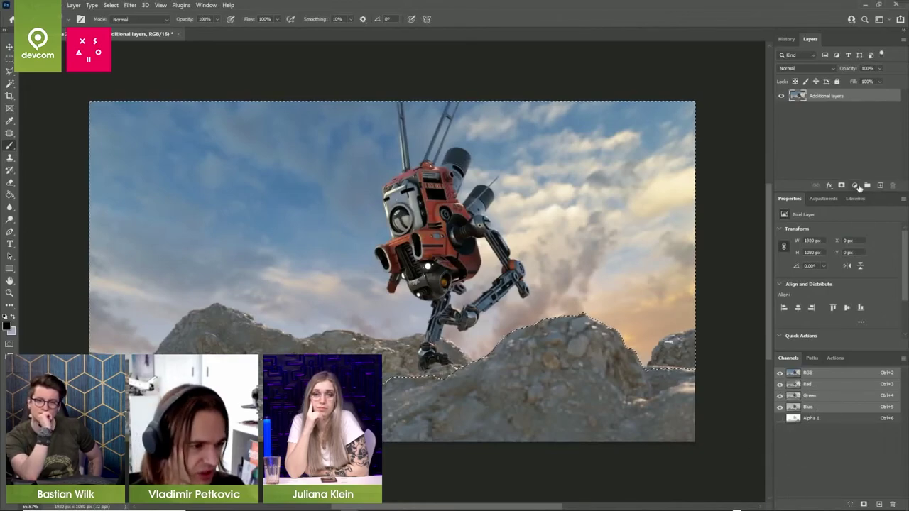
{"action": "left_click", "coordinate": [855, 187]}
{"action": "left_click", "coordinate": [853, 196]}
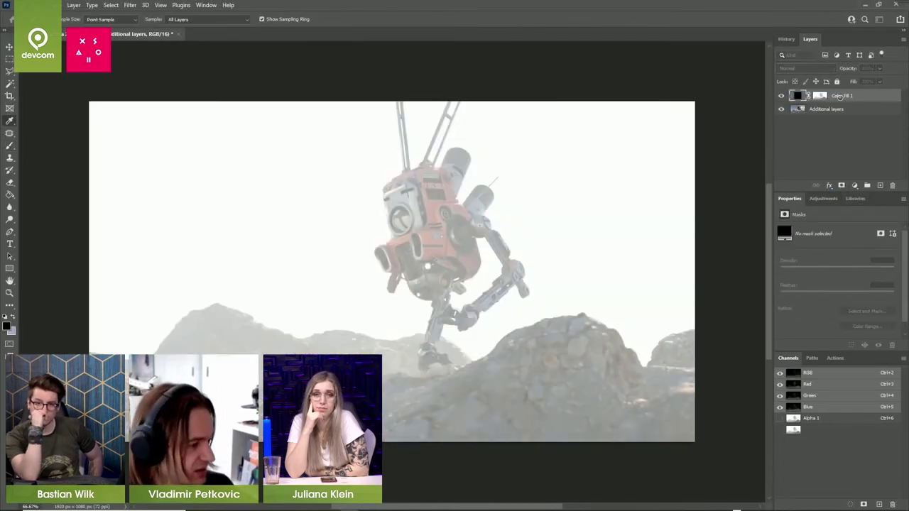
{"action": "key", "text": "Return"}
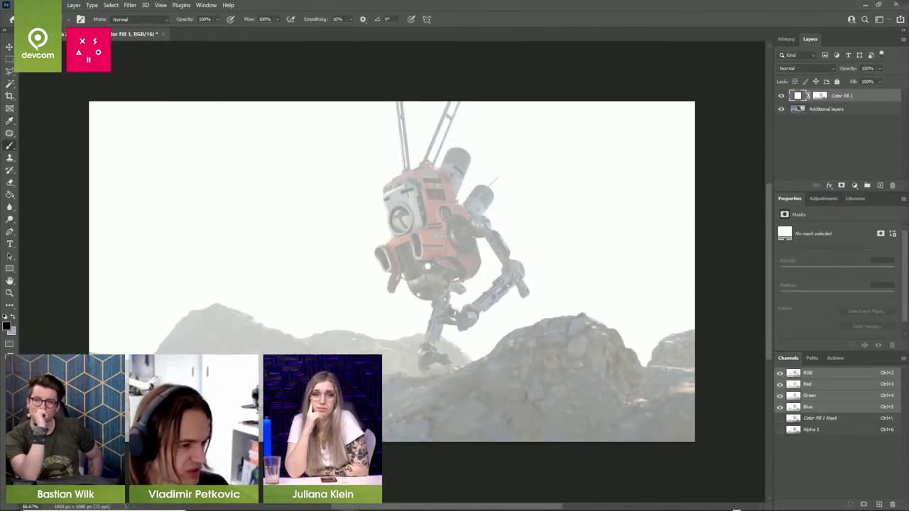
{"action": "left_click", "coordinate": [821, 96]}
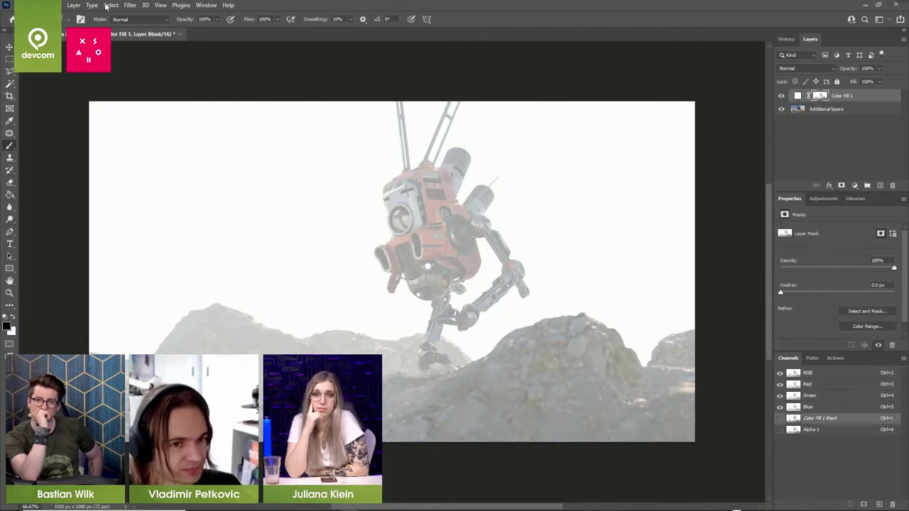
- Apply Levels to the Color Fill 1 mask with input black point 101 and midtone 0.76
{"action": "left_click", "coordinate": [61, 8]}
{"action": "mouse_move", "coordinate": [114, 29]}
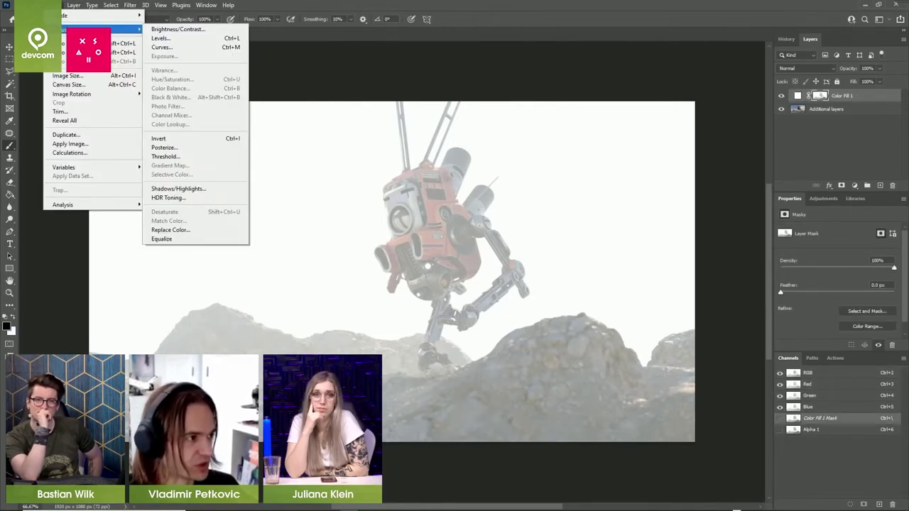
{"action": "left_click", "coordinate": [179, 40]}
{"action": "left_click_drag", "start_coordinate": [424, 103], "coordinate": [663, 99]}
{"action": "left_click_drag", "start_coordinate": [582, 203], "coordinate": [672, 207]}
{"action": "left_click", "coordinate": [674, 206]}
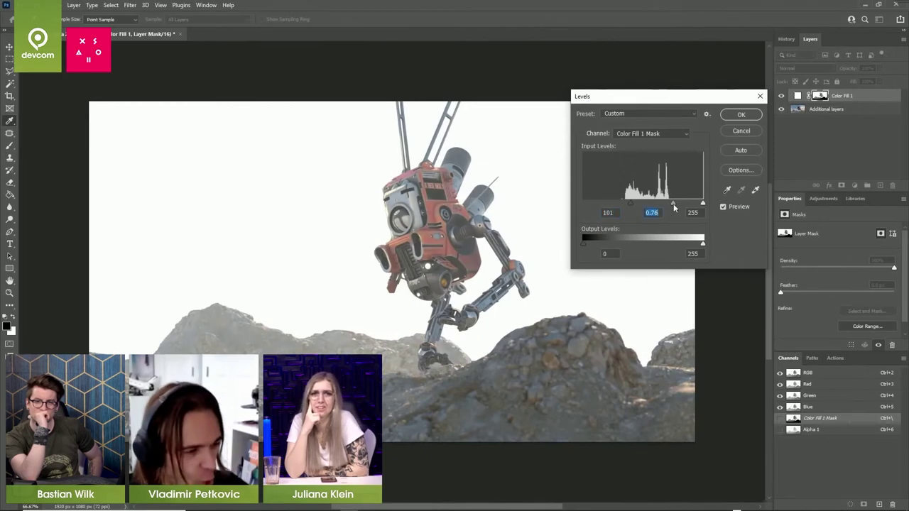
{"action": "left_click", "coordinate": [741, 116]}
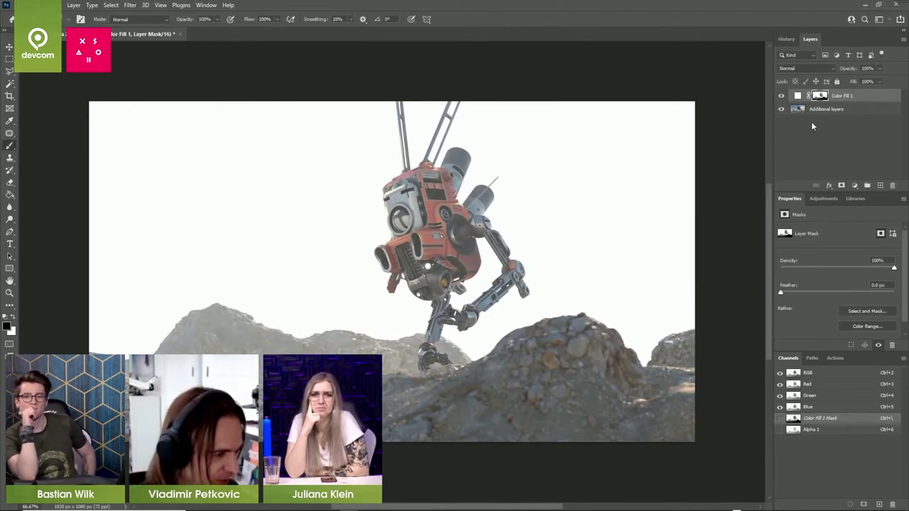
- Reduce the white fog fill layer's opacity to 48% and compare the image with and without it
{"action": "left_click", "coordinate": [879, 69]}
{"action": "mouse_move", "coordinate": [881, 82]}
{"action": "left_mouse_down"}
{"action": "mouse_move", "coordinate": [857, 81]}
{"action": "mouse_move", "coordinate": [865, 83]}
{"action": "left_mouse_up"}
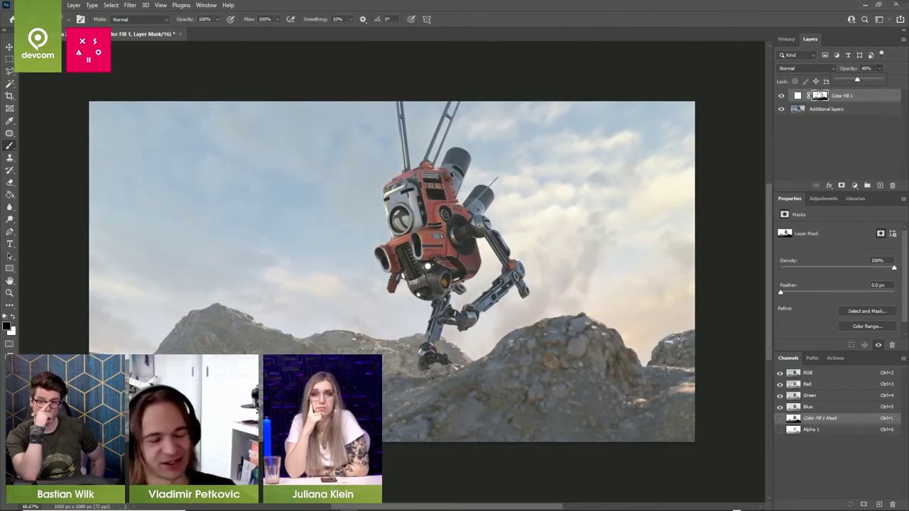
{"action": "left_click", "coordinate": [781, 95]}
{"action": "left_click", "coordinate": [781, 96]}
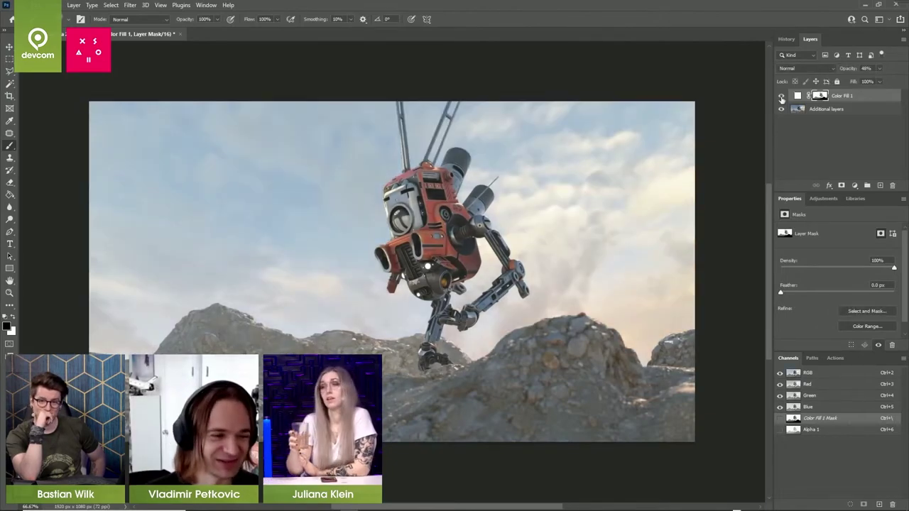
{"action": "left_click", "coordinate": [781, 96]}
{"action": "left_click", "coordinate": [781, 96]}
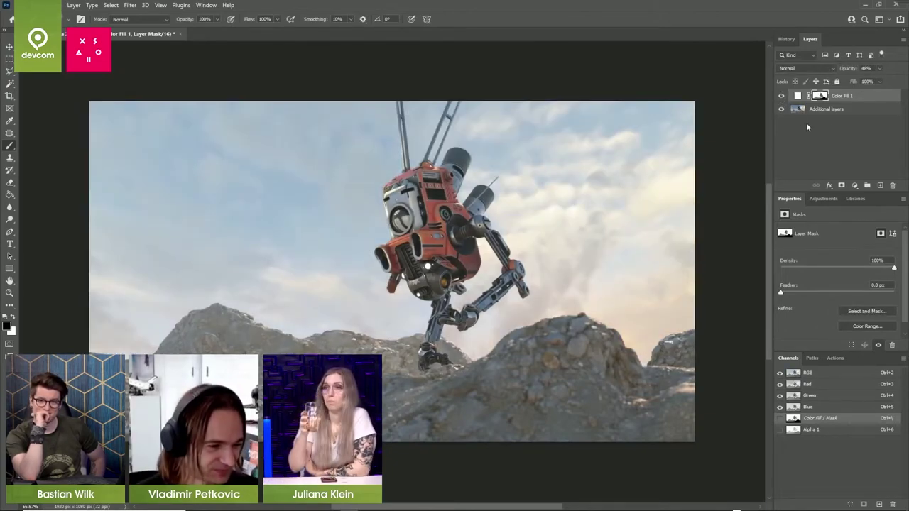
- Convert the Color Fill 1 and Additional layers layers together into one smart object
{"action": "left_click", "coordinate": [845, 97]}
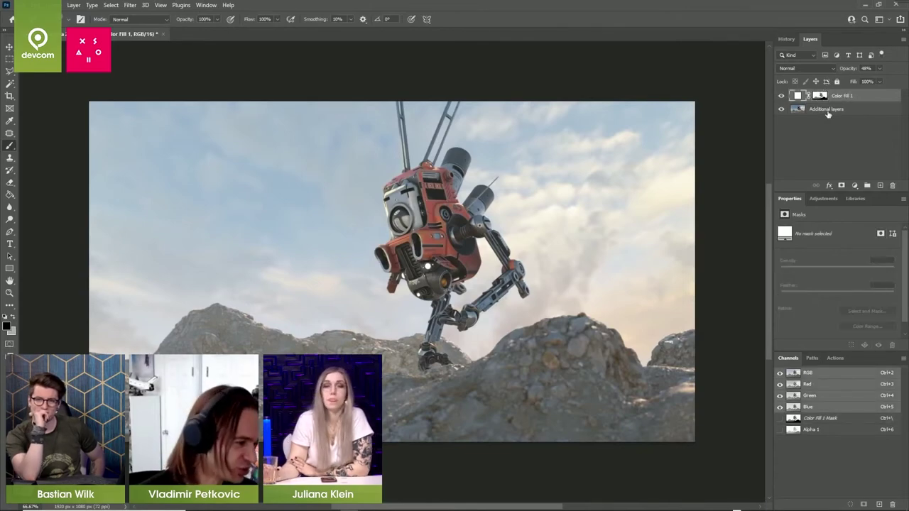
{"action": "left_click", "coordinate": [836, 111]}
{"action": "right_click", "coordinate": [841, 100]}
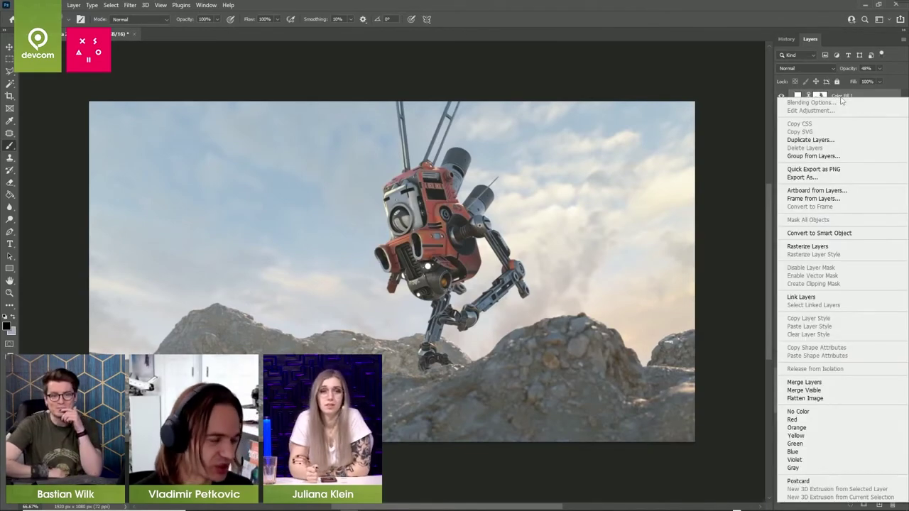
{"action": "left_click", "coordinate": [816, 233]}
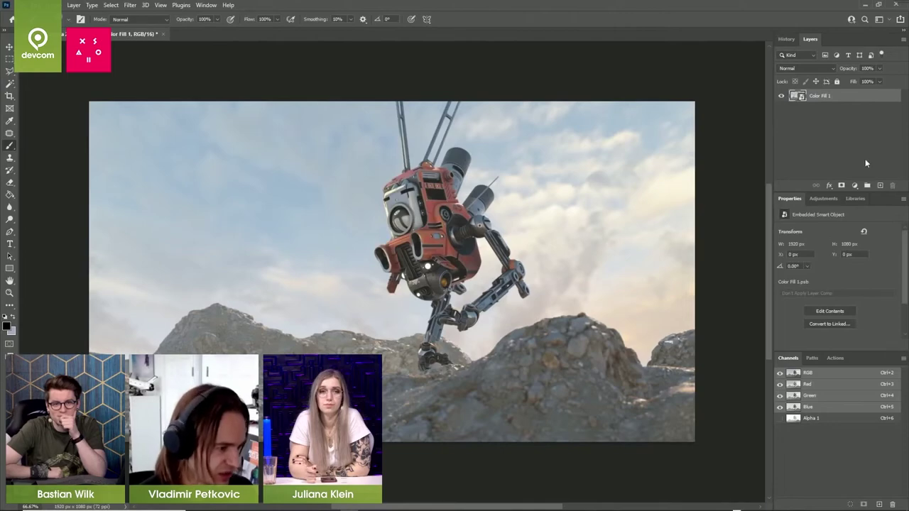
- Start a Lens Correction filter on the smart object and show its custom settings
{"action": "left_click", "coordinate": [131, 6]}
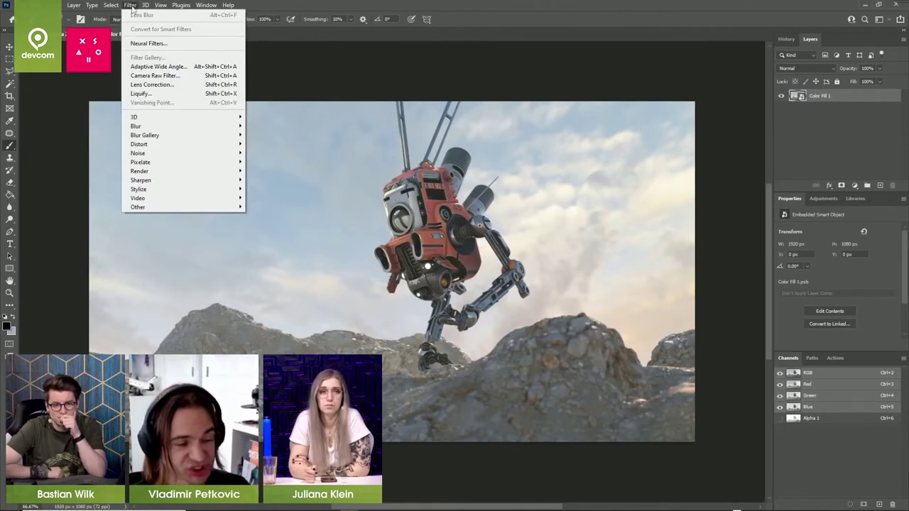
{"action": "left_click", "coordinate": [159, 83]}
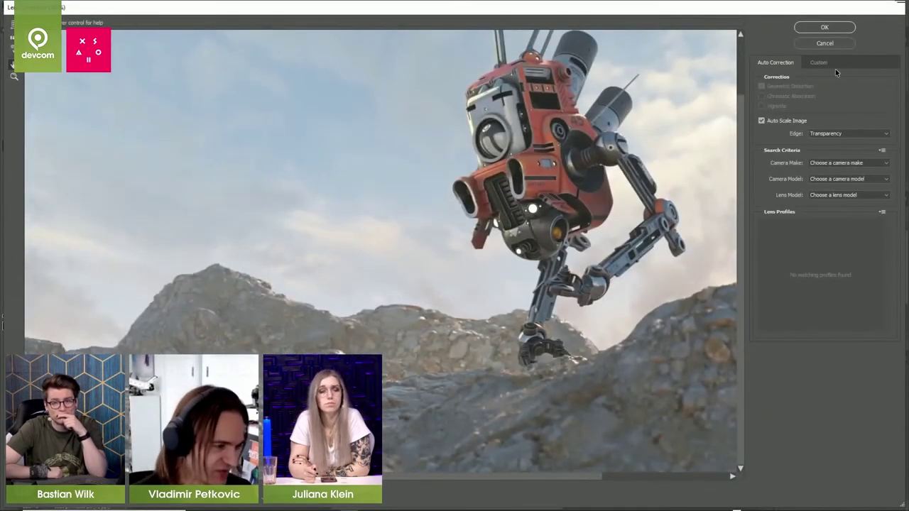
{"action": "left_click", "coordinate": [817, 62]}
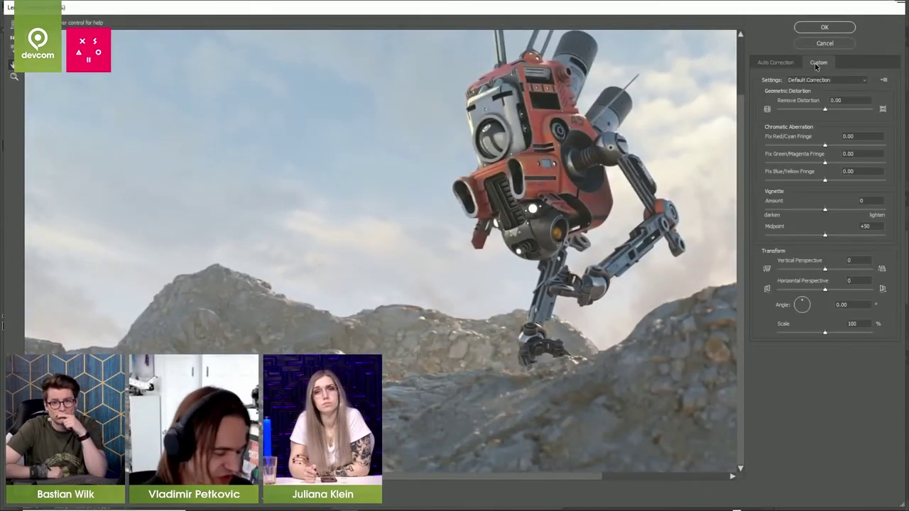
- Try chromatic aberration with red/cyan fringe -50, green/magenta +57.94 and blue/yellow +63.49, and inspect the rocks
{"action": "left_click", "coordinate": [795, 146]}
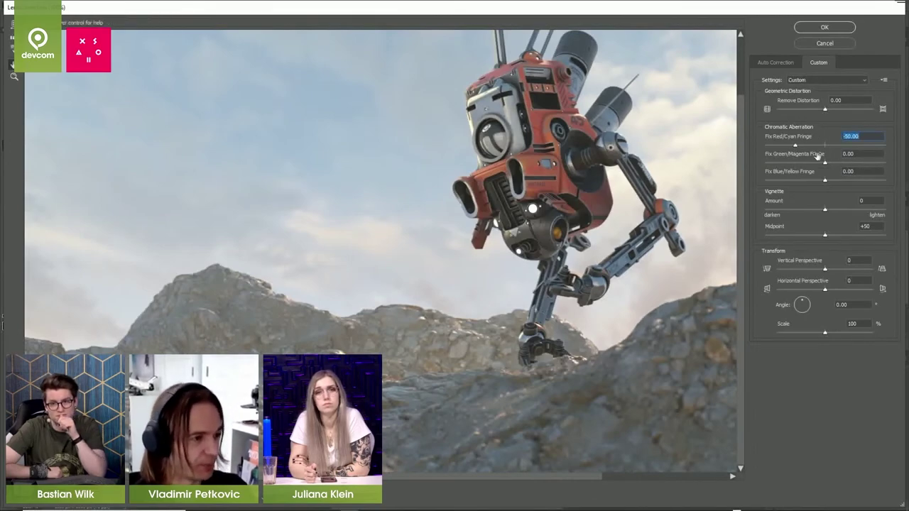
{"action": "left_click", "coordinate": [859, 163]}
{"action": "left_click", "coordinate": [863, 180]}
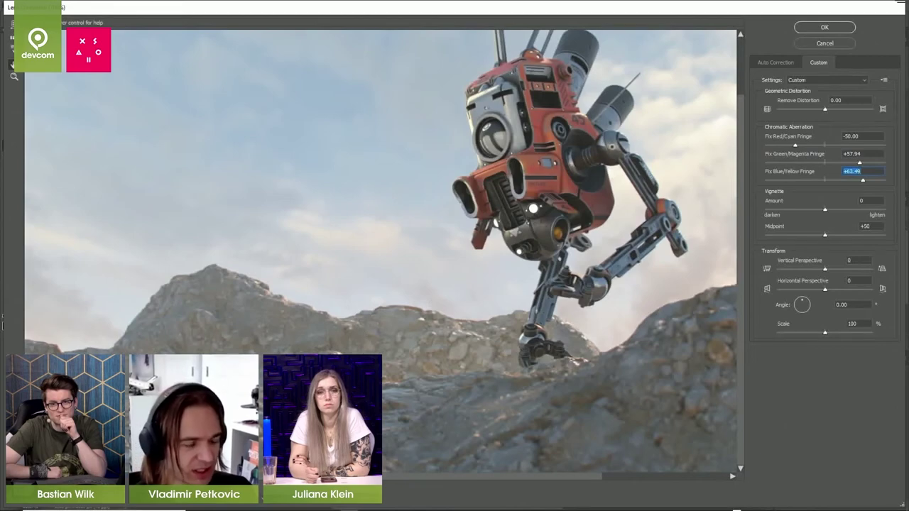
{"action": "left_click_drag", "start_coordinate": [442, 363], "coordinate": [262, 344]}
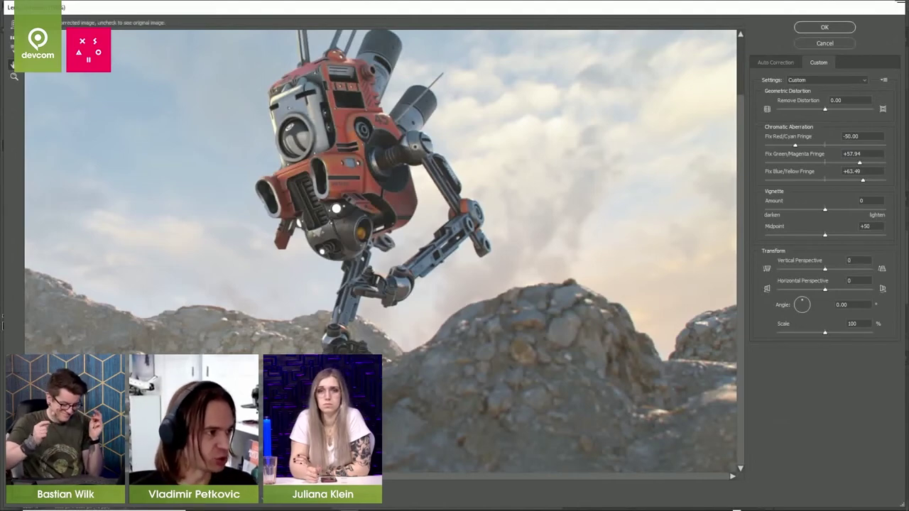
{"action": "left_click", "coordinate": [261, 497]}
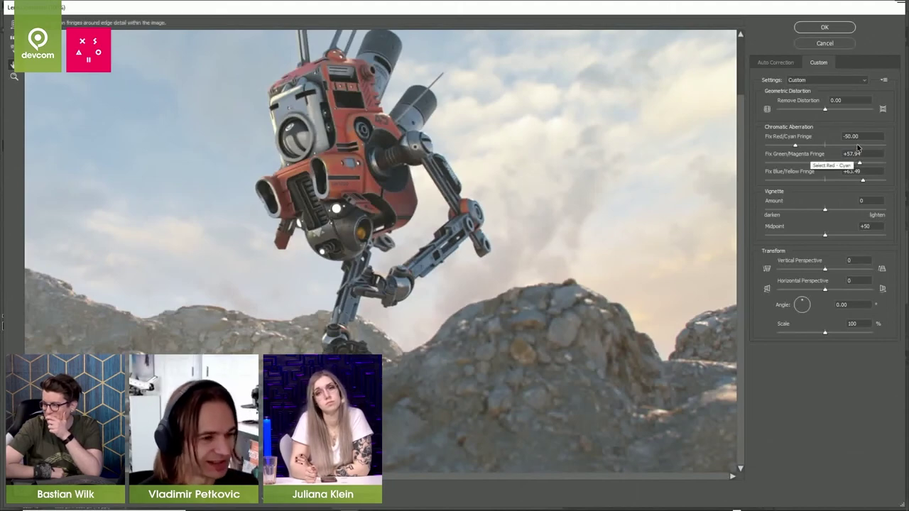
- Set the chromatic aberration to red/cyan fringe +54.76, green/magenta -51.59 and blue/yellow -51.59
{"action": "left_click_drag", "start_coordinate": [793, 146], "coordinate": [857, 145]}
{"action": "left_click", "coordinate": [794, 163]}
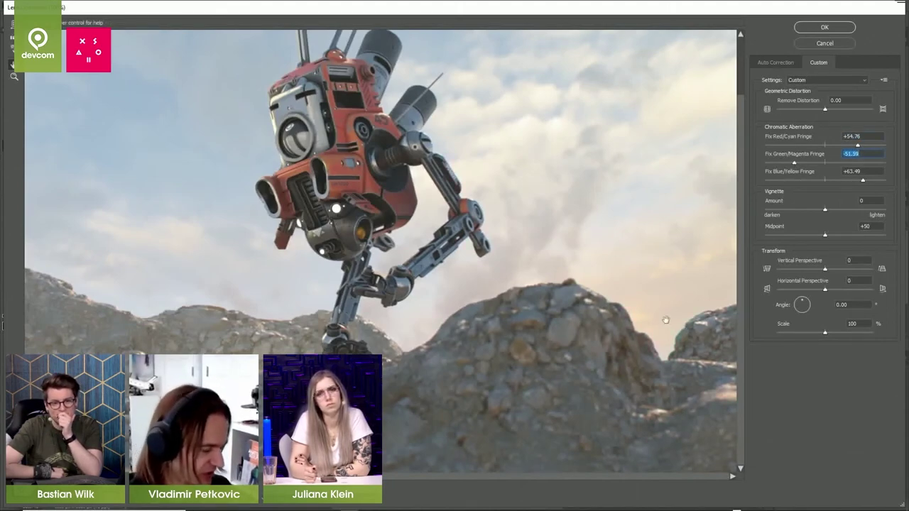
{"action": "left_click", "coordinate": [796, 181]}
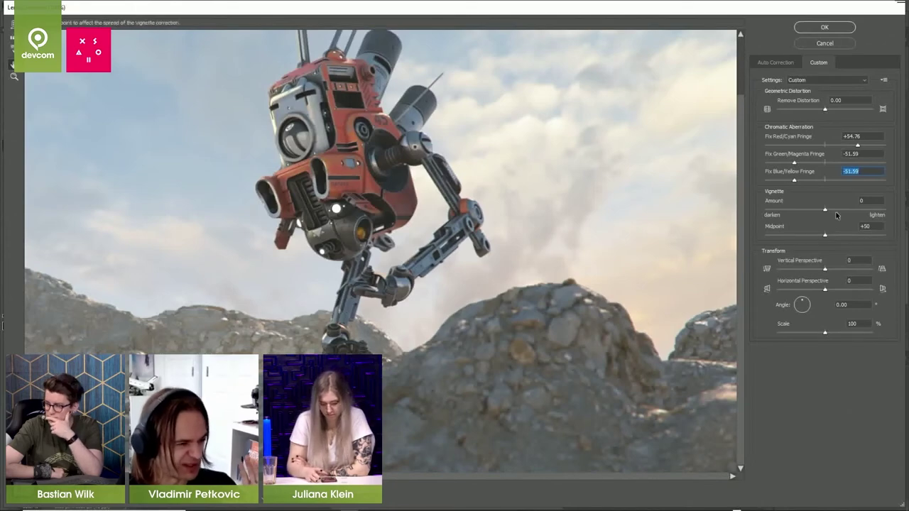
- Add a slight darkening vignette with an amount of about -19 and apply the Lens Correction
{"action": "left_click_drag", "start_coordinate": [824, 210], "coordinate": [800, 210]}
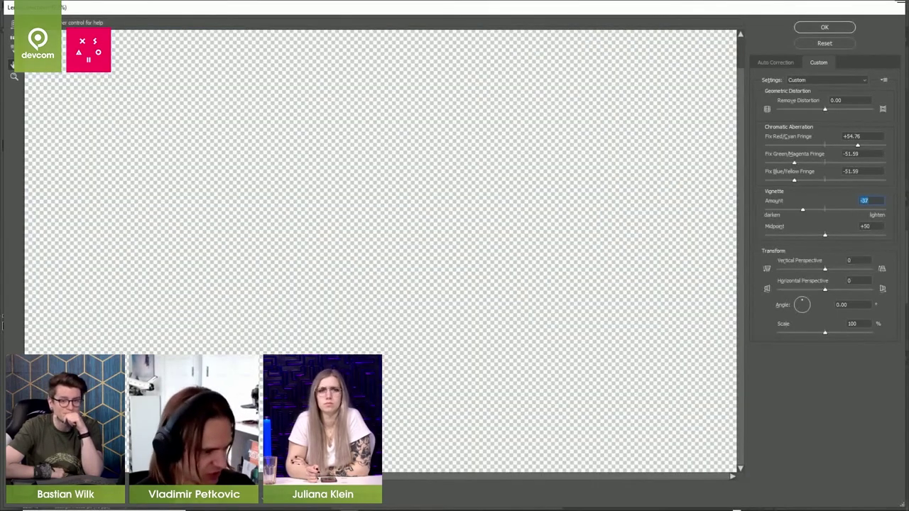
{"action": "scroll", "coordinate": [382, 251], "scroll_direction": "down", "scroll_amount": 1, "text": "alt"}
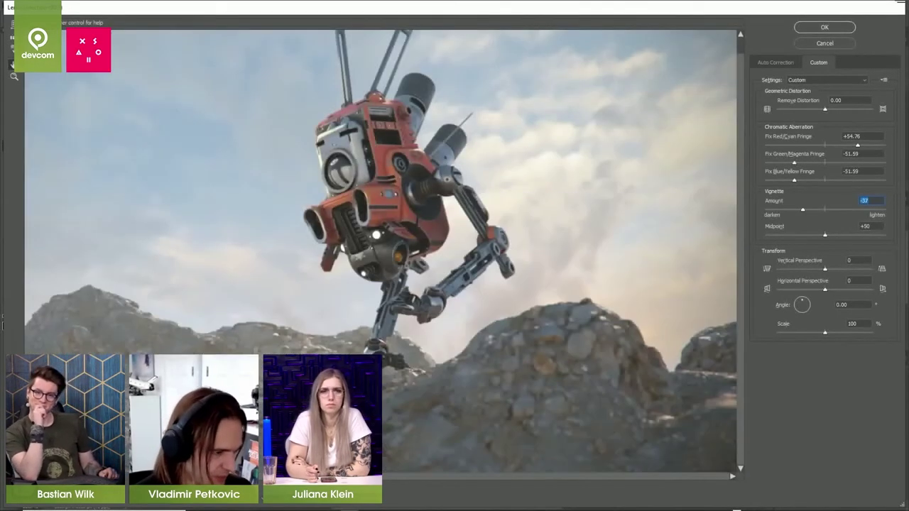
{"action": "scroll", "coordinate": [383, 251], "scroll_direction": "down", "scroll_amount": 2, "text": "alt"}
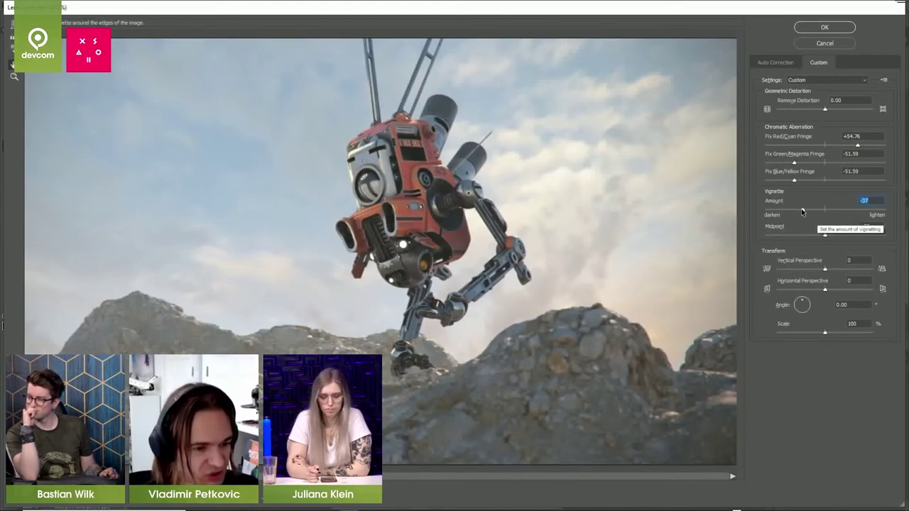
{"action": "left_click_drag", "start_coordinate": [803, 210], "coordinate": [788, 211]}
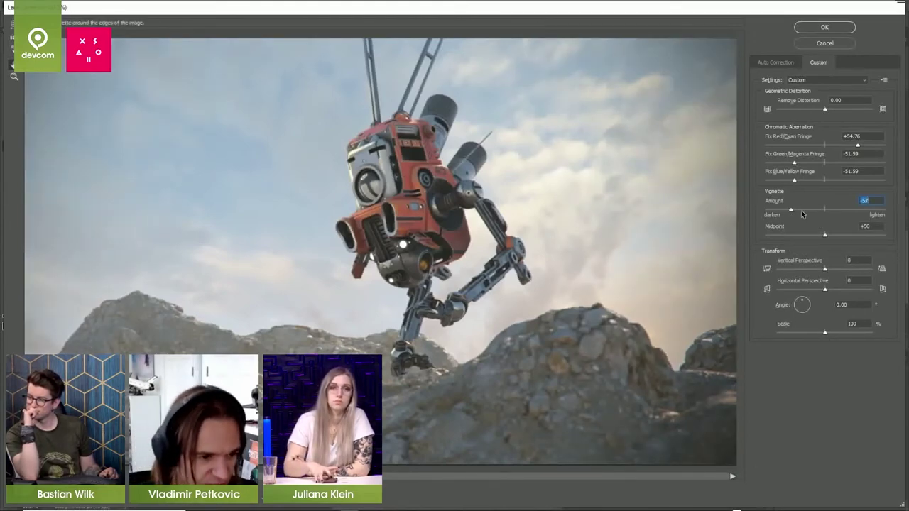
{"action": "left_click", "coordinate": [813, 211]}
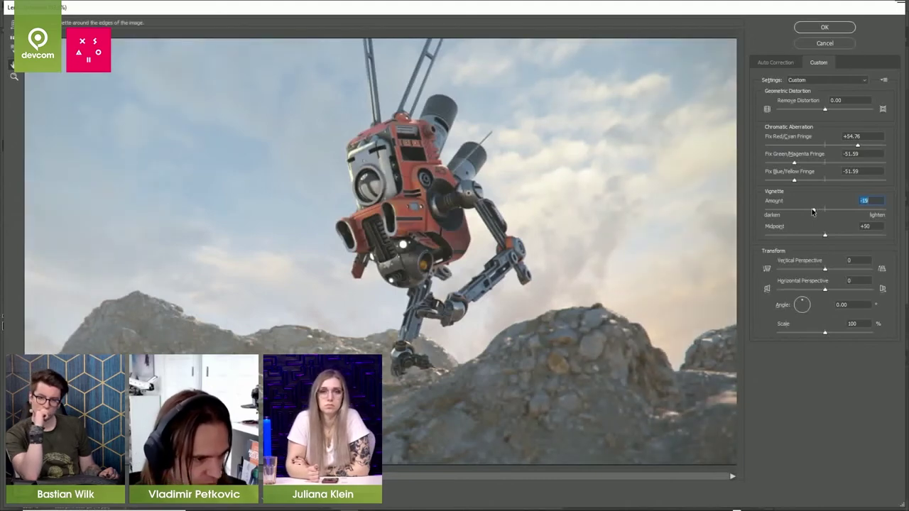
{"action": "left_click", "coordinate": [820, 28]}
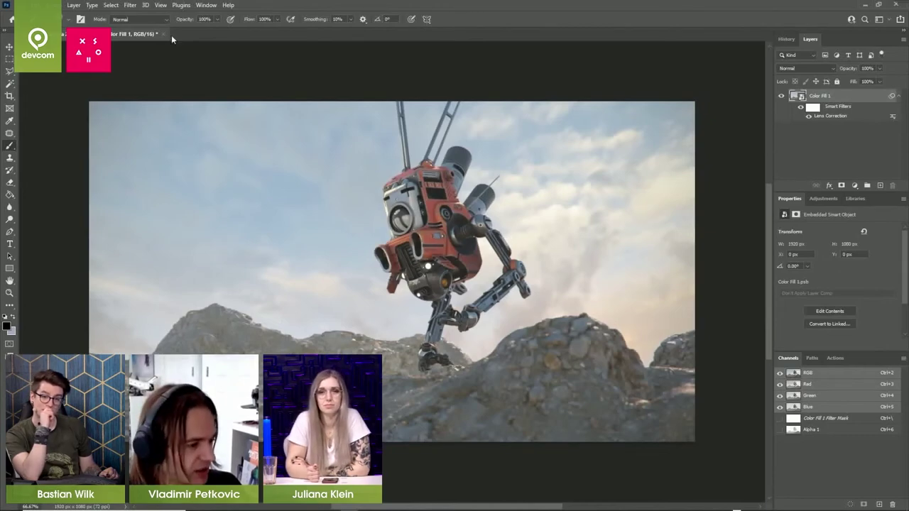
- Start a Camera Raw Filter on the smart object and set Texture to +16 and Clarity to +36
{"action": "left_click", "coordinate": [130, 5]}
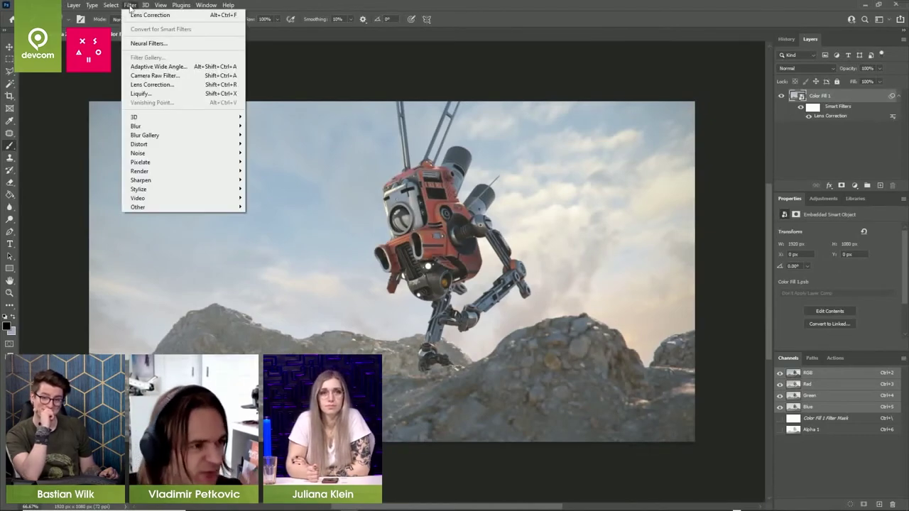
{"action": "left_click", "coordinate": [155, 76]}
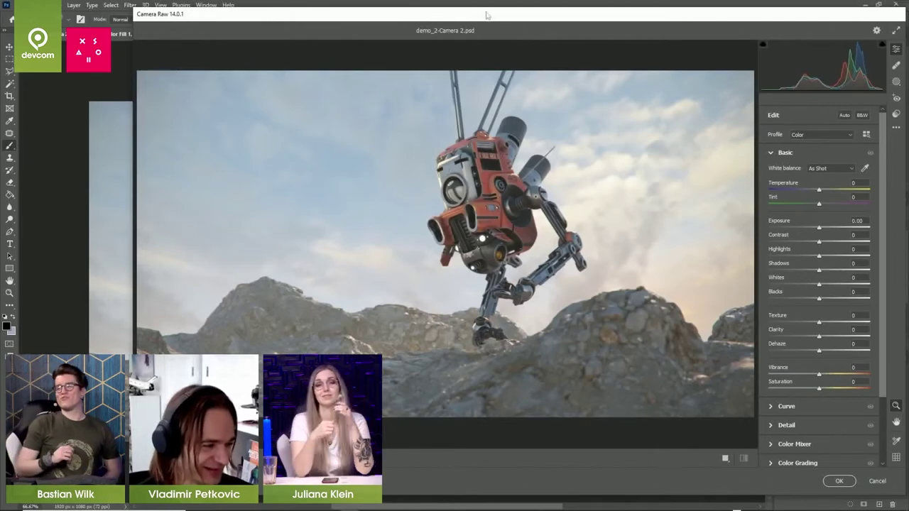
{"action": "left_click_drag", "start_coordinate": [494, 23], "coordinate": [436, 30]}
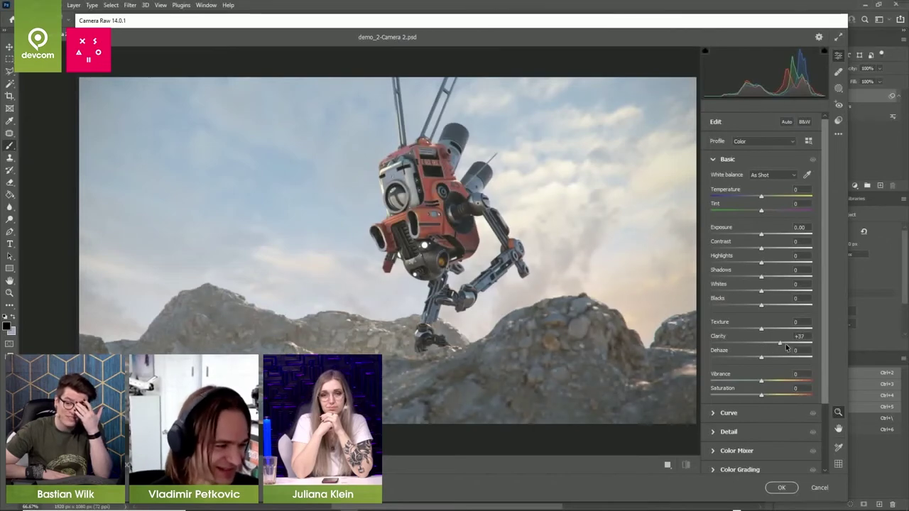
{"action": "mouse_move", "coordinate": [764, 346]}
{"action": "left_mouse_down"}
{"action": "mouse_move", "coordinate": [791, 347]}
{"action": "mouse_move", "coordinate": [773, 332]}
{"action": "mouse_move", "coordinate": [781, 345]}
{"action": "left_mouse_up"}
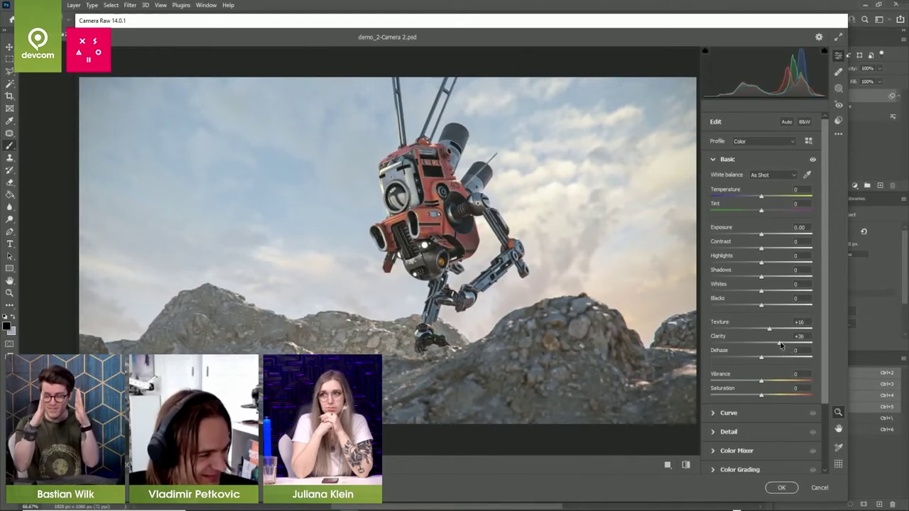
- Adjust the basic tones to Exposure +0.10, Contrast +33, Highlights -36, Shadows +20, Dehaze +8 and Tint -1
{"action": "left_click_drag", "start_coordinate": [760, 262], "coordinate": [773, 281]}
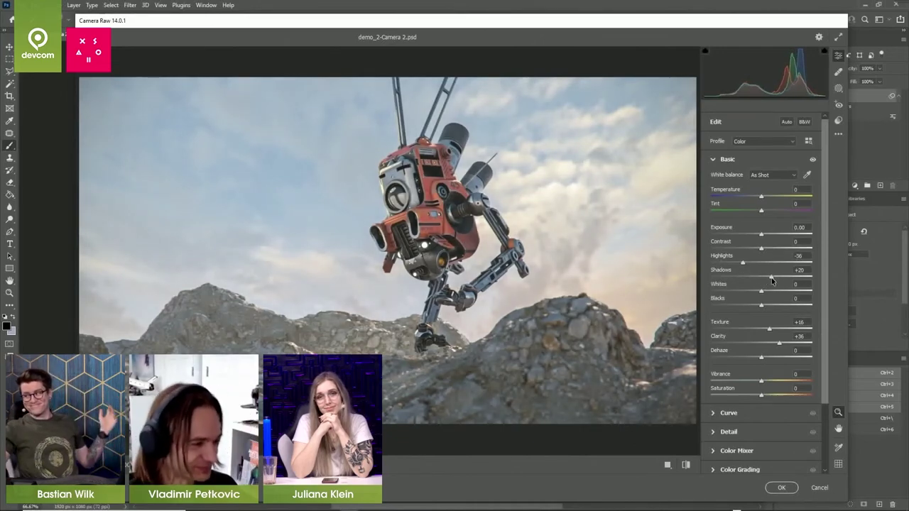
{"action": "left_click_drag", "start_coordinate": [760, 234], "coordinate": [783, 251]}
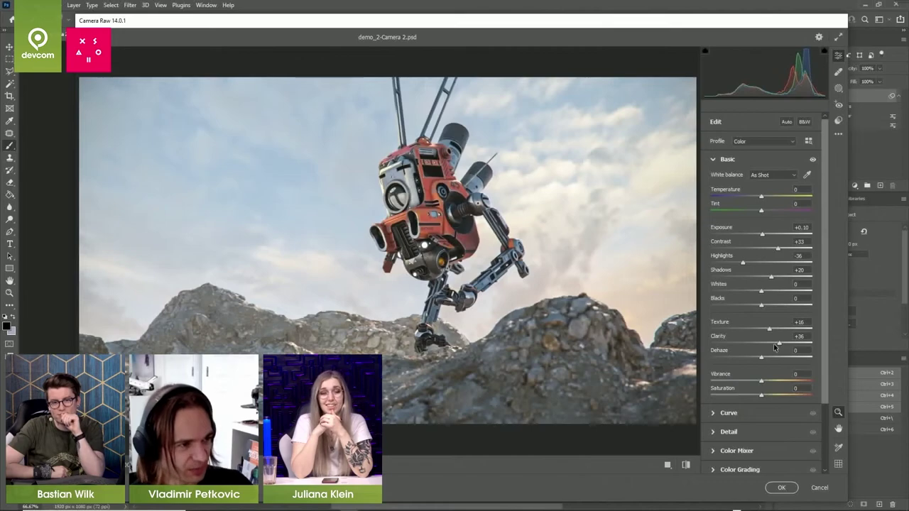
{"action": "mouse_move", "coordinate": [761, 358]}
{"action": "left_mouse_down"}
{"action": "mouse_move", "coordinate": [751, 359]}
{"action": "mouse_move", "coordinate": [777, 361]}
{"action": "mouse_move", "coordinate": [765, 362]}
{"action": "left_mouse_up"}
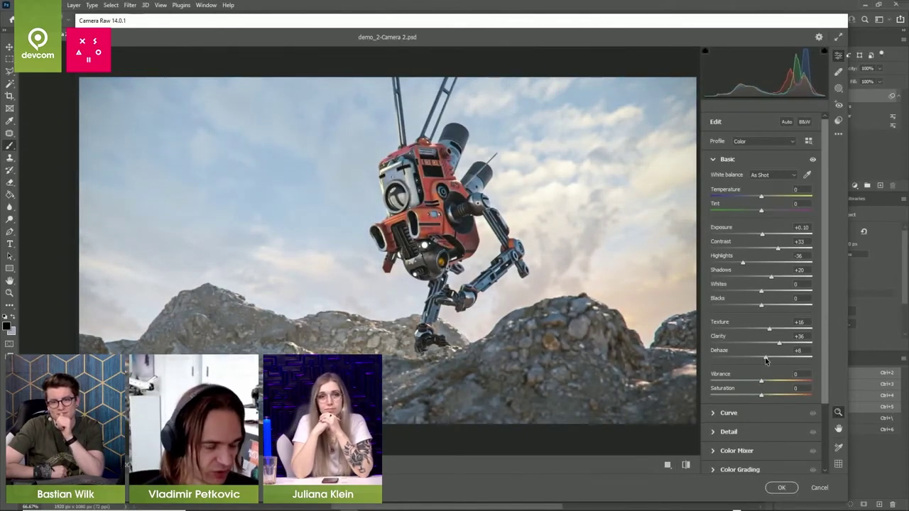
{"action": "left_click_drag", "start_coordinate": [762, 197], "coordinate": [761, 214]}
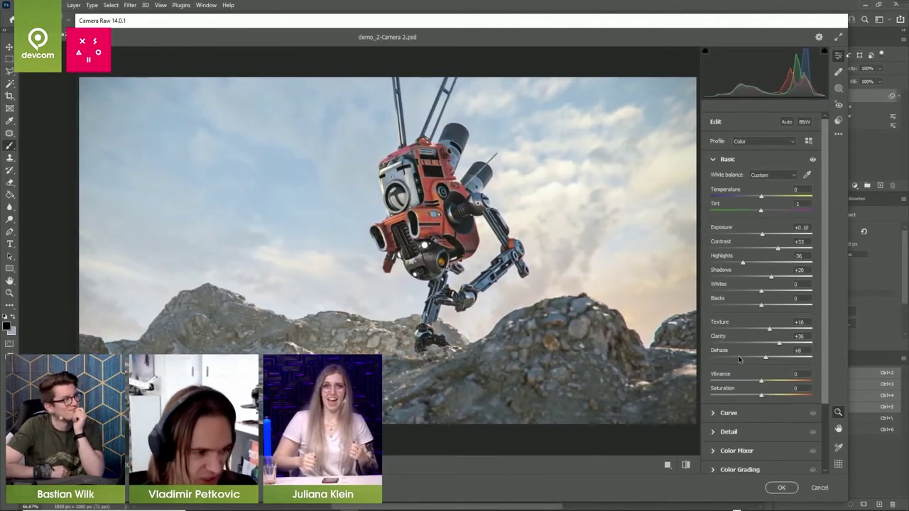
- Set the Camera Raw Sharpening to 11 and Grain to 17, and apply the filter
{"action": "left_click", "coordinate": [714, 432]}
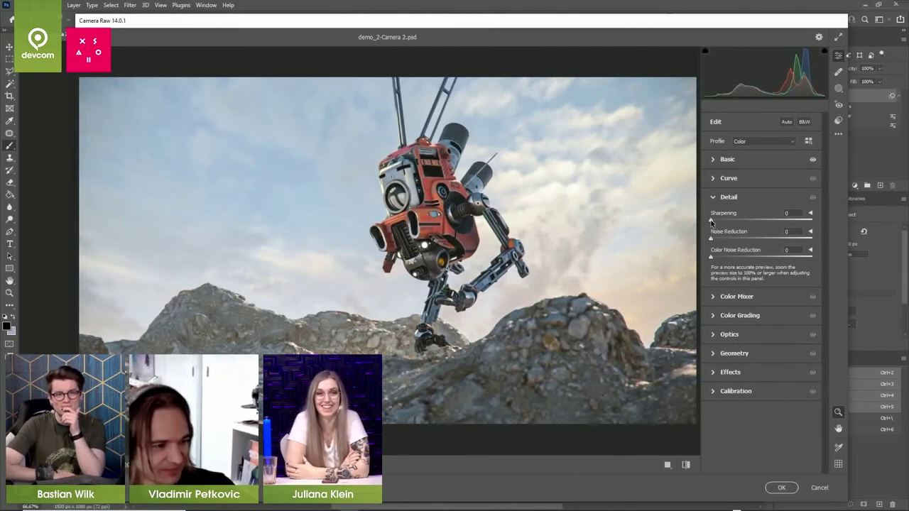
{"action": "mouse_move", "coordinate": [712, 221]}
{"action": "left_mouse_down"}
{"action": "mouse_move", "coordinate": [744, 223]}
{"action": "mouse_move", "coordinate": [718, 225]}
{"action": "left_mouse_up"}
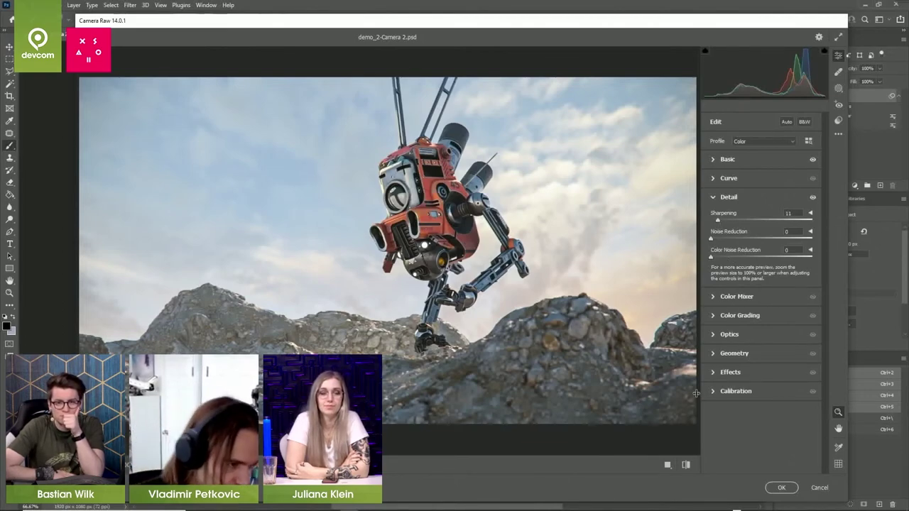
{"action": "left_click", "coordinate": [714, 372]}
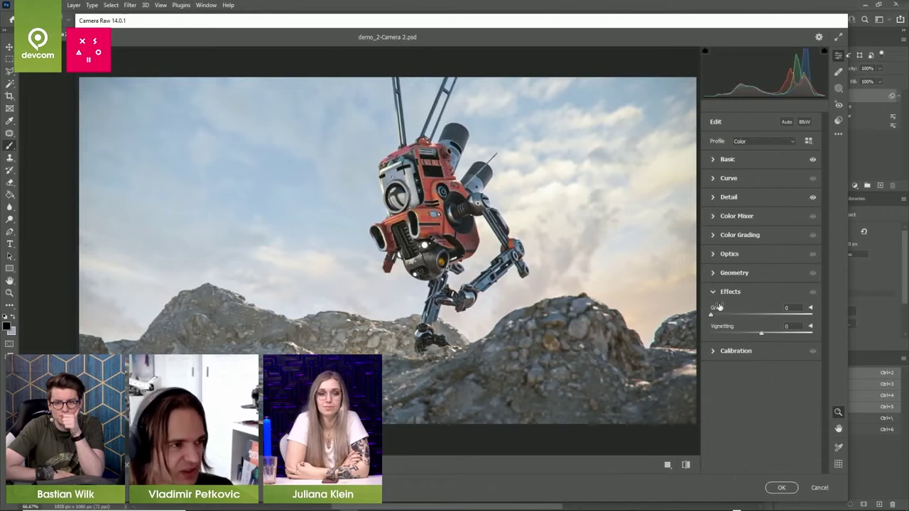
{"action": "left_click_drag", "start_coordinate": [712, 315], "coordinate": [731, 316]}
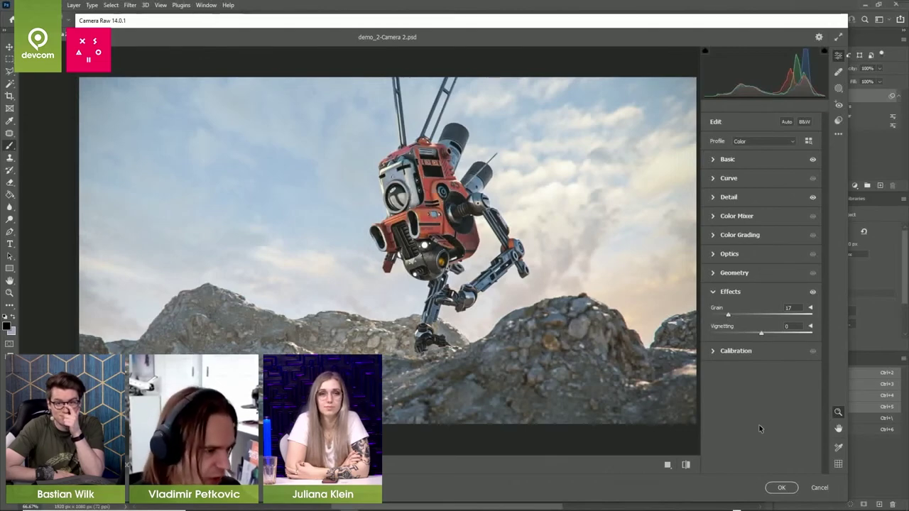
{"action": "left_click", "coordinate": [781, 488]}
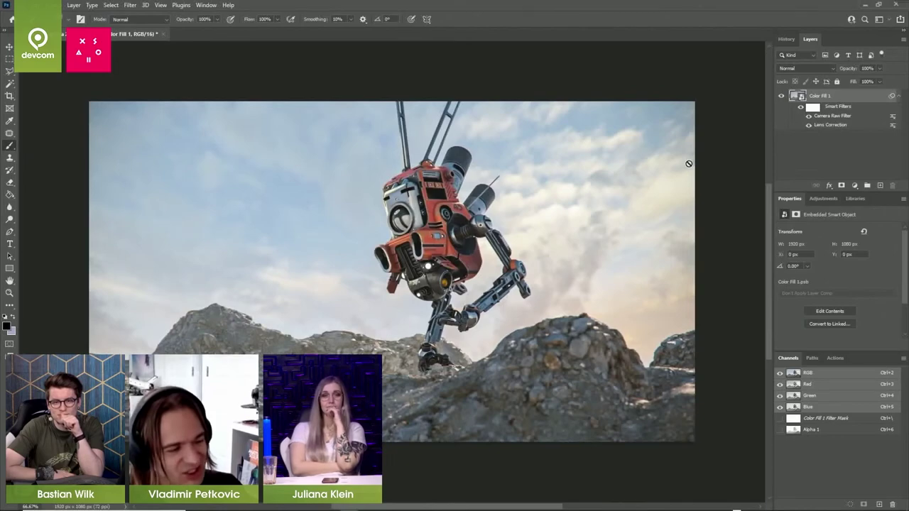
- Add a Color Lookup adjustment layer above the smart object with the Fuji ETERNA 250D Fuji 3510 3D LUT
{"action": "left_click", "coordinate": [855, 187]}
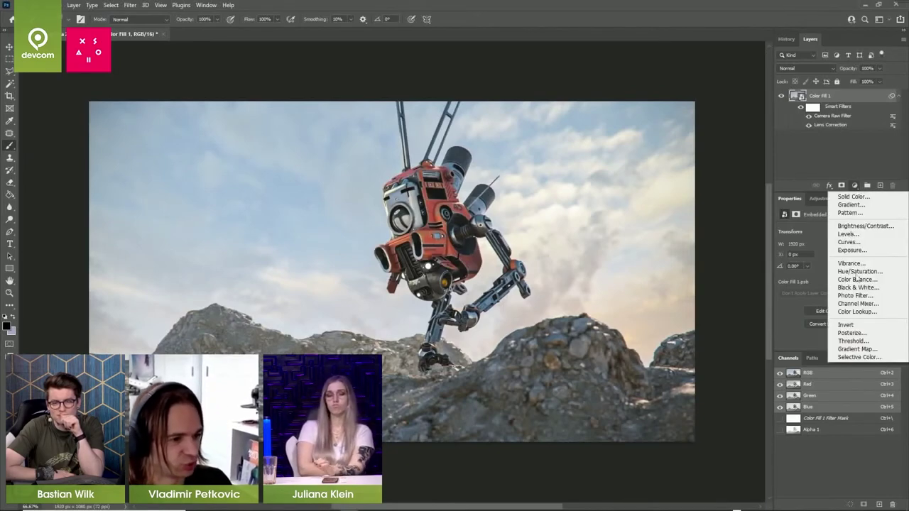
{"action": "left_click", "coordinate": [858, 312]}
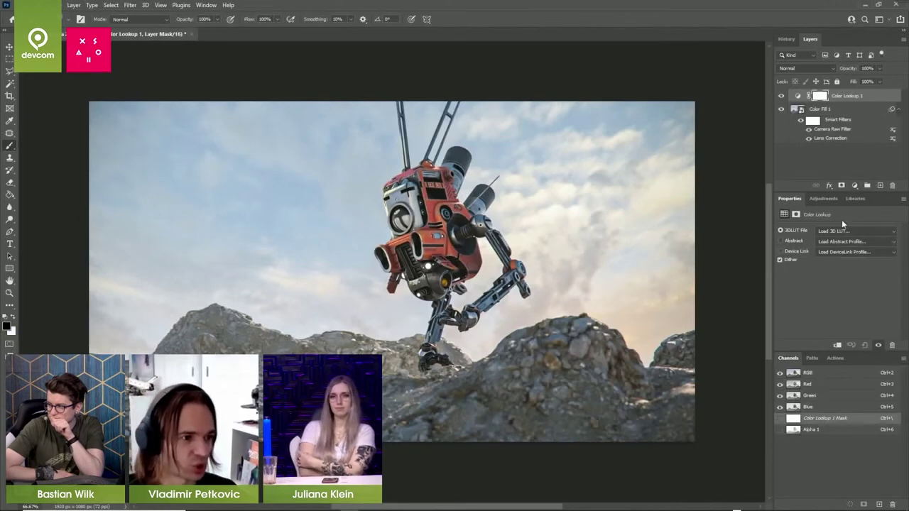
{"action": "left_click", "coordinate": [838, 232]}
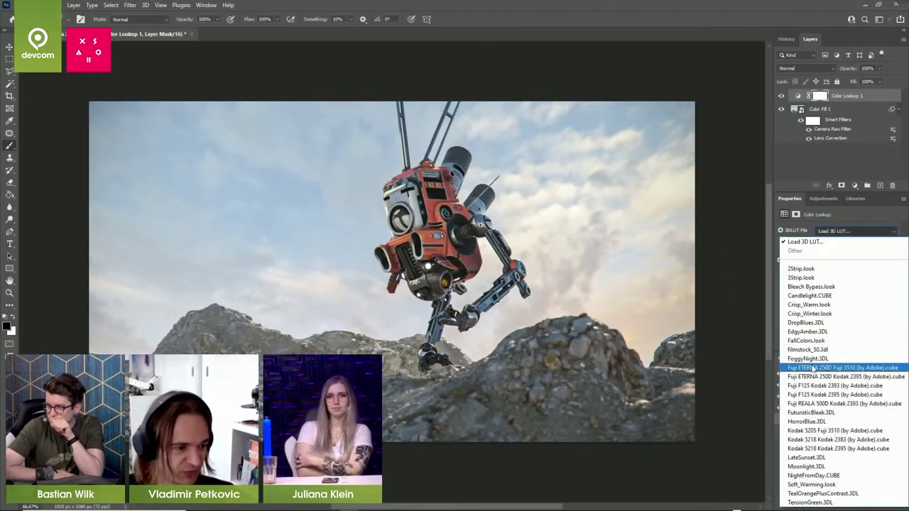
{"action": "left_click", "coordinate": [812, 366]}
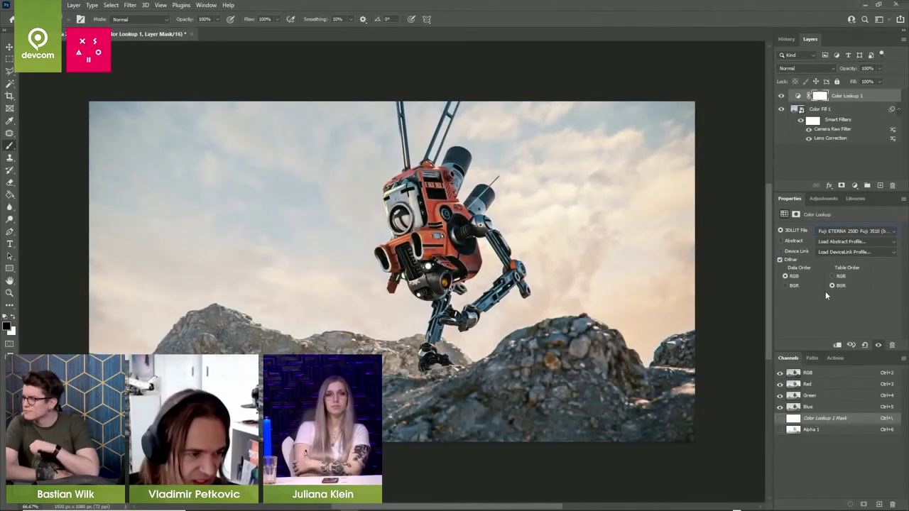
- Try the Fuji ETERNA 250D Kodak 2395, Fuji F125 Kodak 2393, Kodak 5218 Kodak 2383 and Kodak 5218 Kodak 2395 LUTs
{"action": "scroll", "coordinate": [830, 232], "scroll_direction": "down", "scroll_amount": 1}
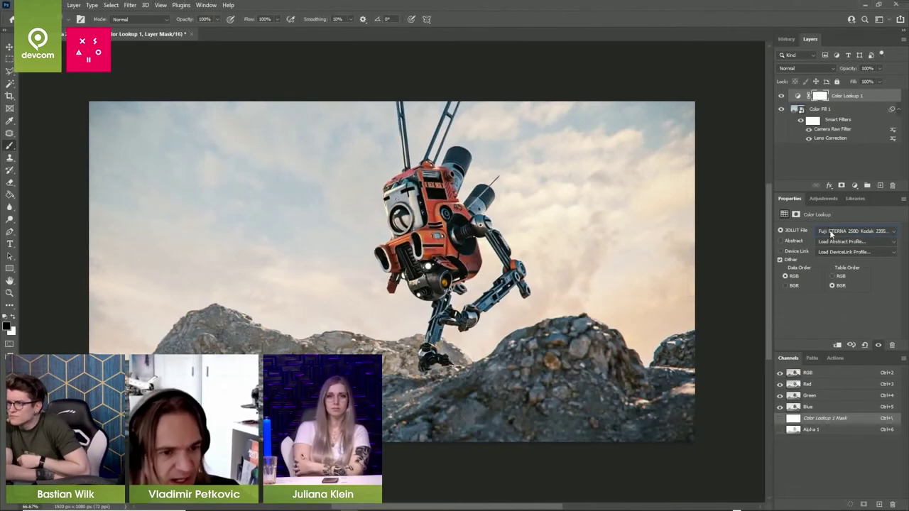
{"action": "scroll", "coordinate": [831, 235], "scroll_direction": "down", "scroll_amount": 1}
{"action": "scroll", "coordinate": [831, 234], "scroll_direction": "up", "scroll_amount": 1}
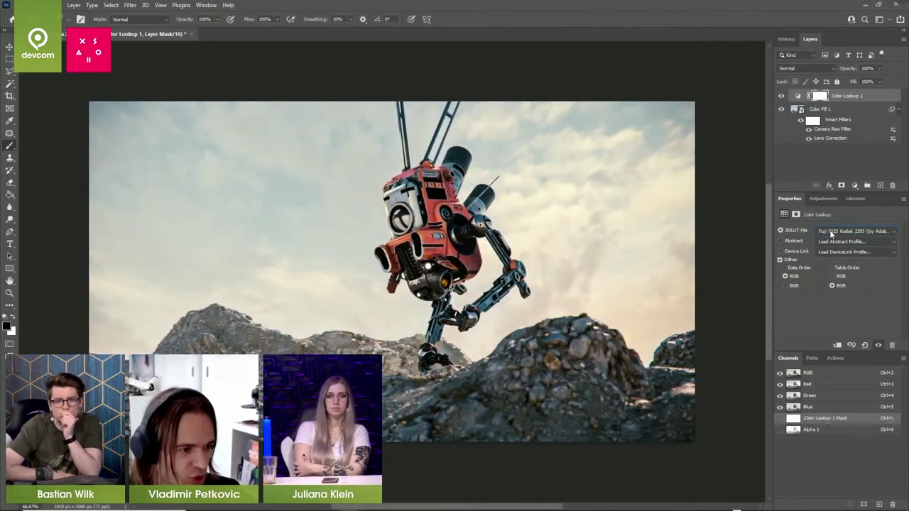
{"action": "scroll", "coordinate": [831, 235], "scroll_direction": "down", "scroll_amount": 1}
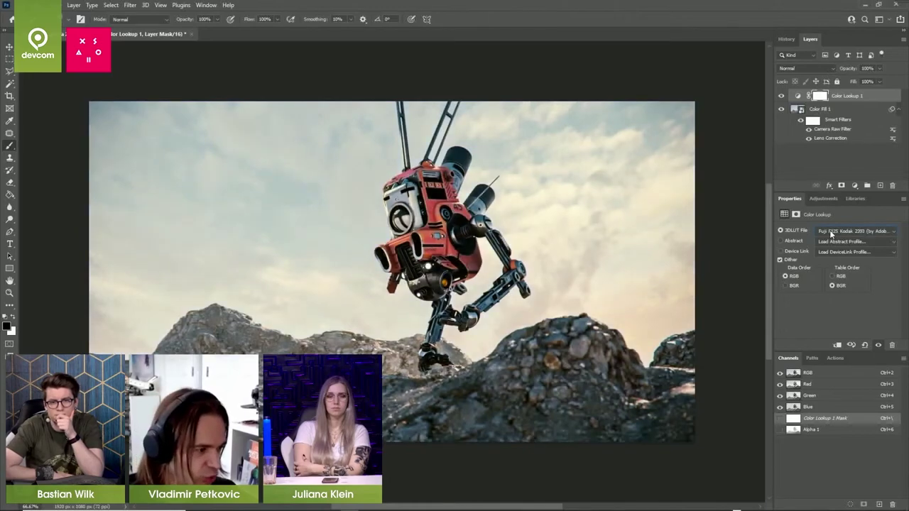
{"action": "left_click", "coordinate": [850, 233]}
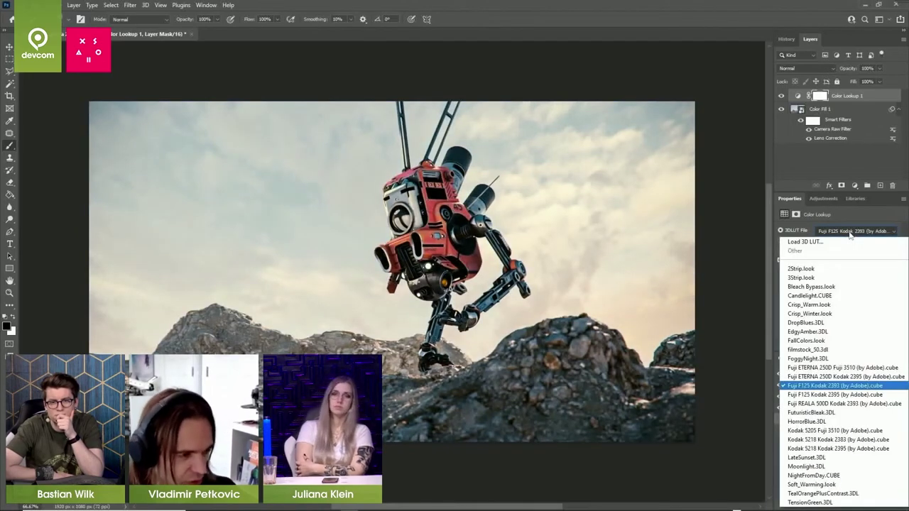
{"action": "left_click", "coordinate": [827, 439]}
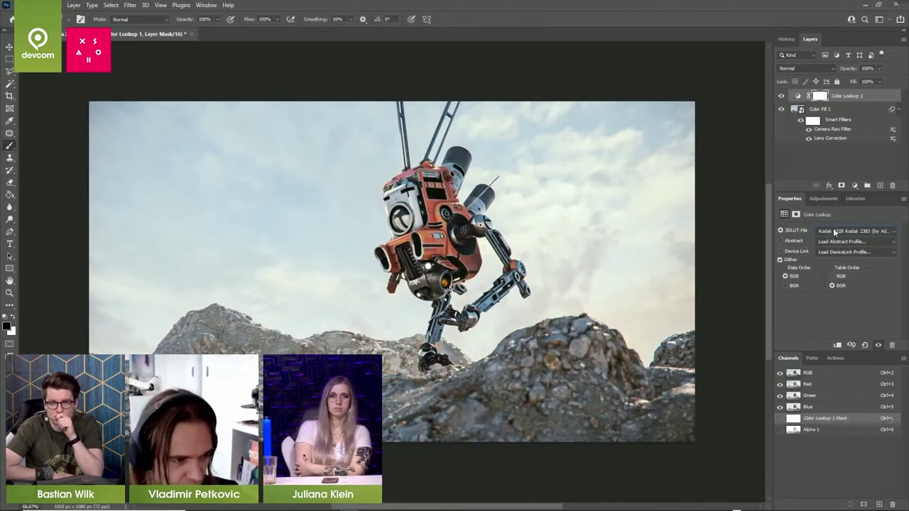
{"action": "scroll", "coordinate": [835, 232], "scroll_direction": "down", "scroll_amount": 1}
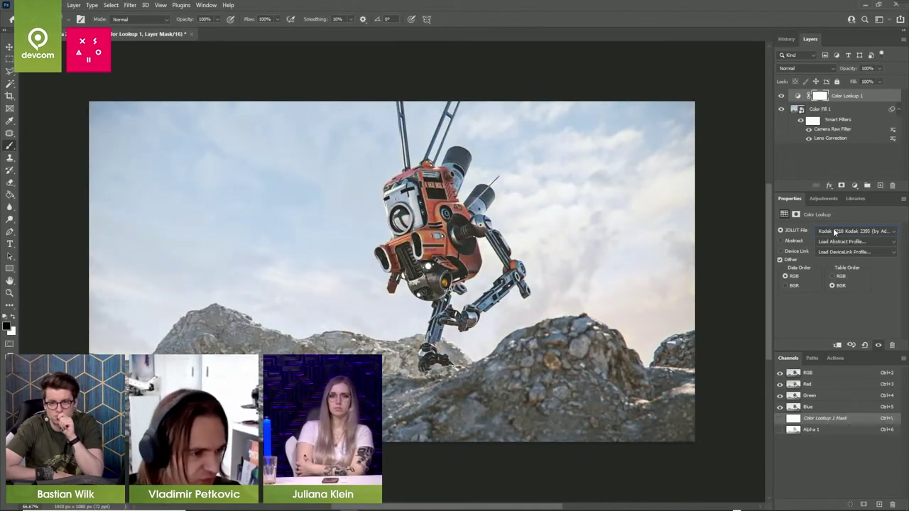
- Switch the Color Lookup layer to the Kodak 5205 Fuji 3510 LUT, compare it hidden and shown, and reduce its opacity to 76%
{"action": "left_click", "coordinate": [835, 232]}
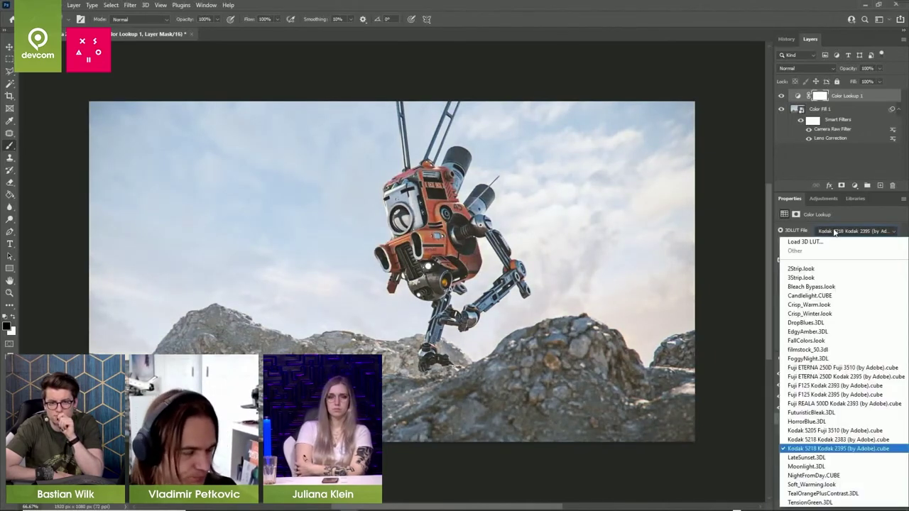
{"action": "left_click", "coordinate": [825, 431]}
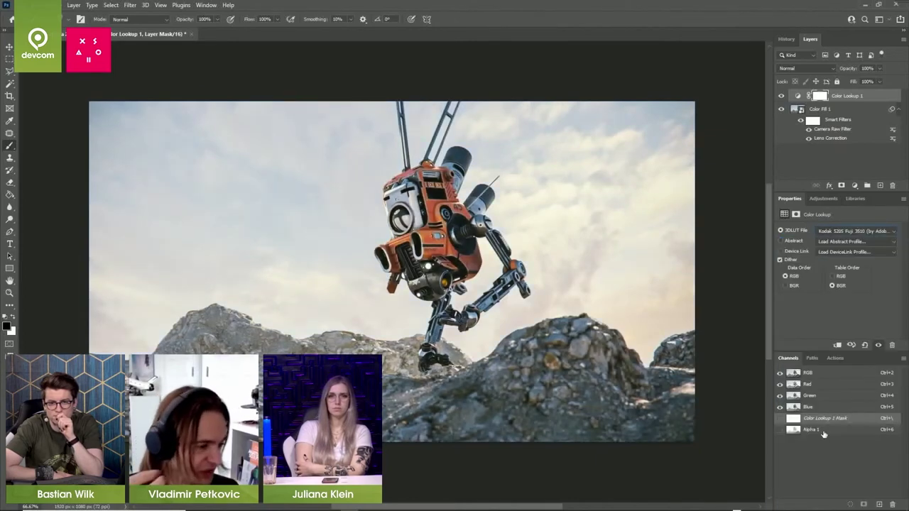
{"action": "left_click", "coordinate": [781, 96]}
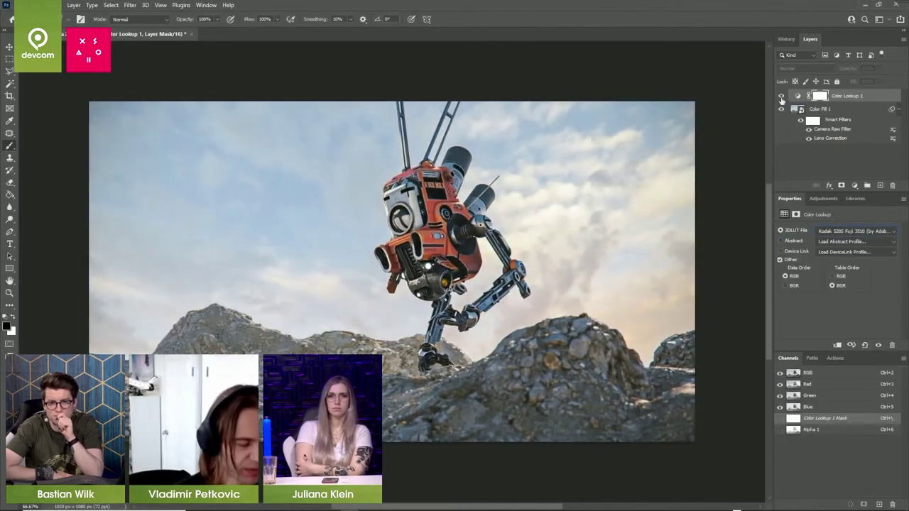
{"action": "left_click", "coordinate": [781, 97]}
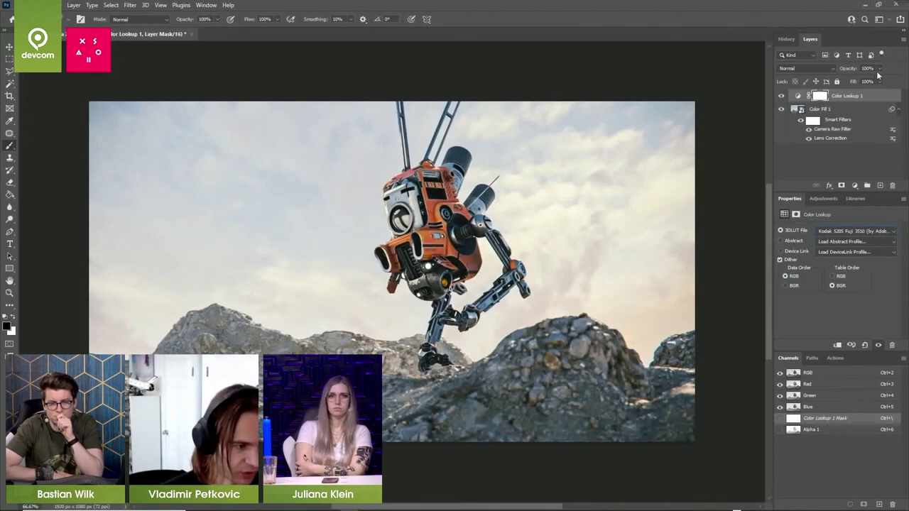
{"action": "left_click", "coordinate": [879, 69]}
{"action": "left_click_drag", "start_coordinate": [880, 83], "coordinate": [870, 82]}
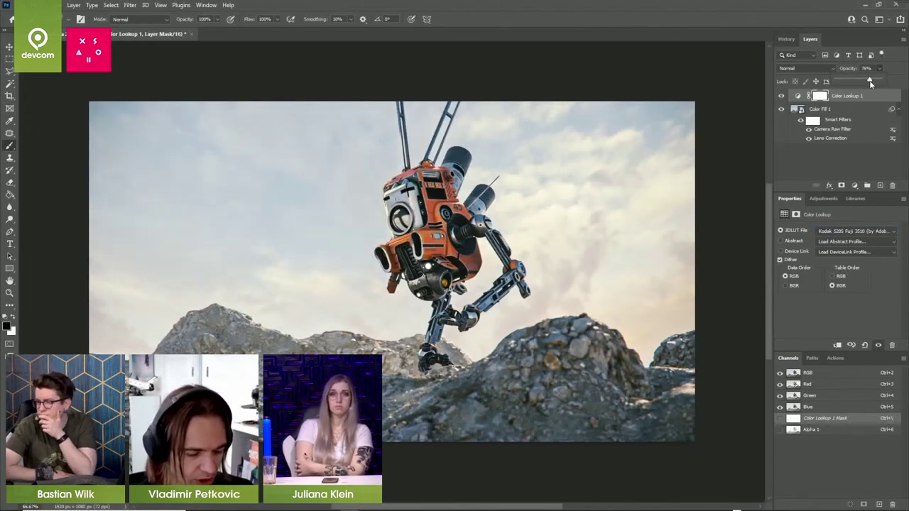
- Add a Curves adjustment layer above Color Lookup 1 with a slight S-curve that darkens the shadows and brightens the highlights
{"action": "left_click", "coordinate": [822, 109]}
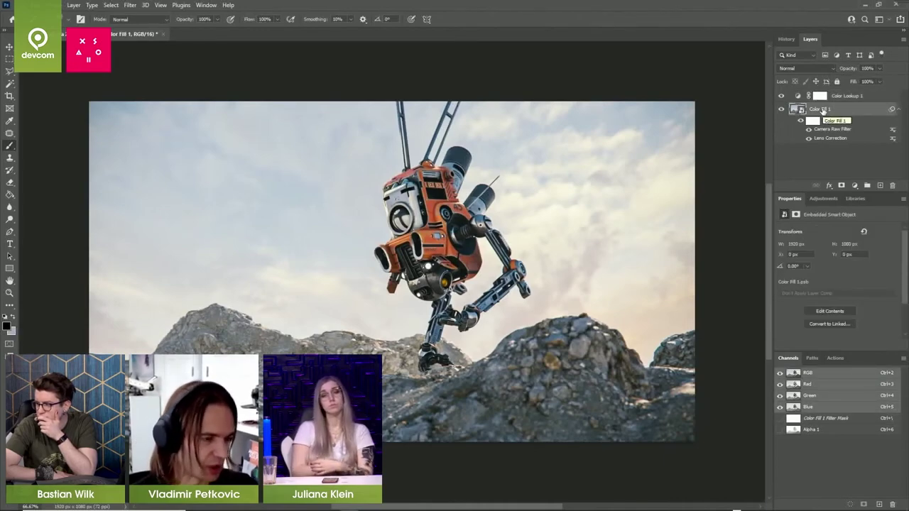
{"action": "left_click", "coordinate": [820, 96]}
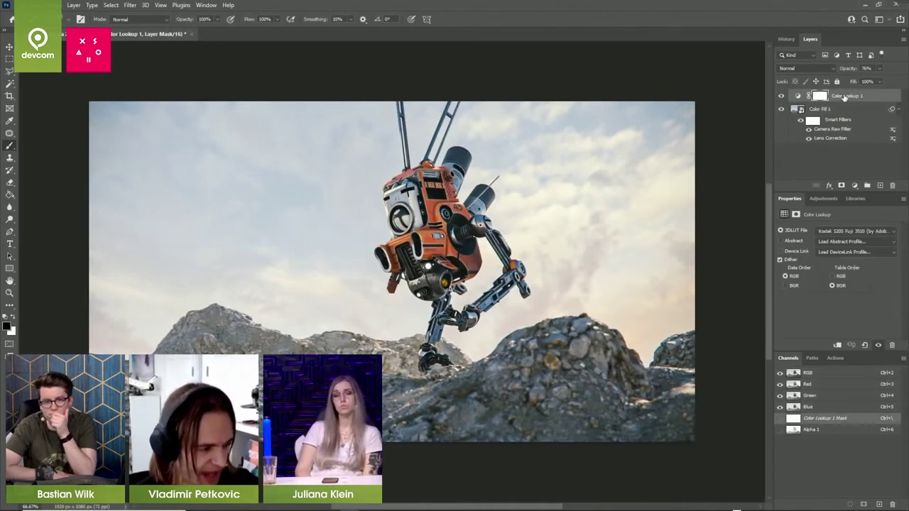
{"action": "left_click", "coordinate": [854, 185]}
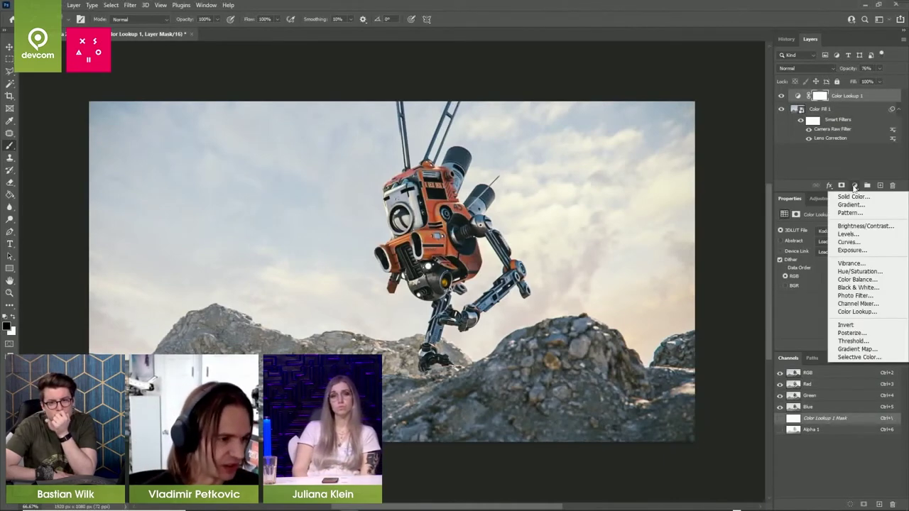
{"action": "left_click", "coordinate": [852, 242]}
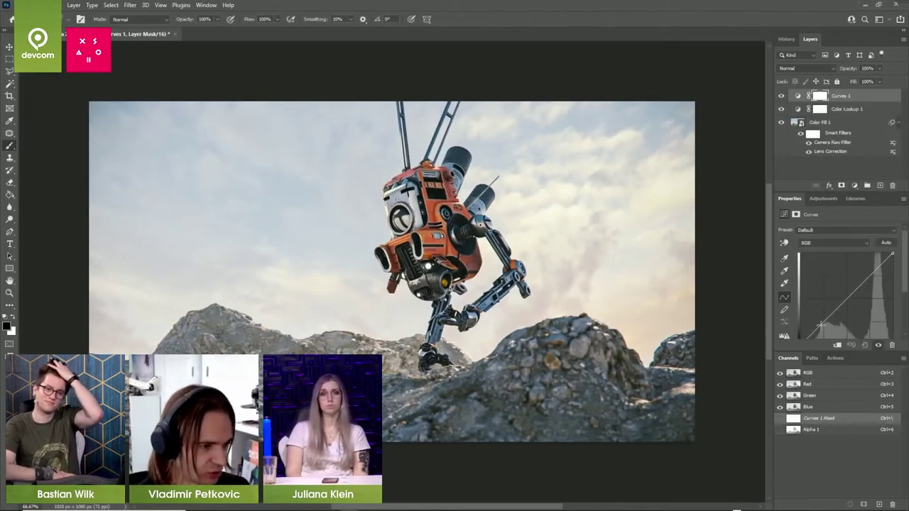
{"action": "left_click_drag", "start_coordinate": [821, 325], "coordinate": [821, 328]}
{"action": "left_click_drag", "start_coordinate": [865, 281], "coordinate": [864, 278]}
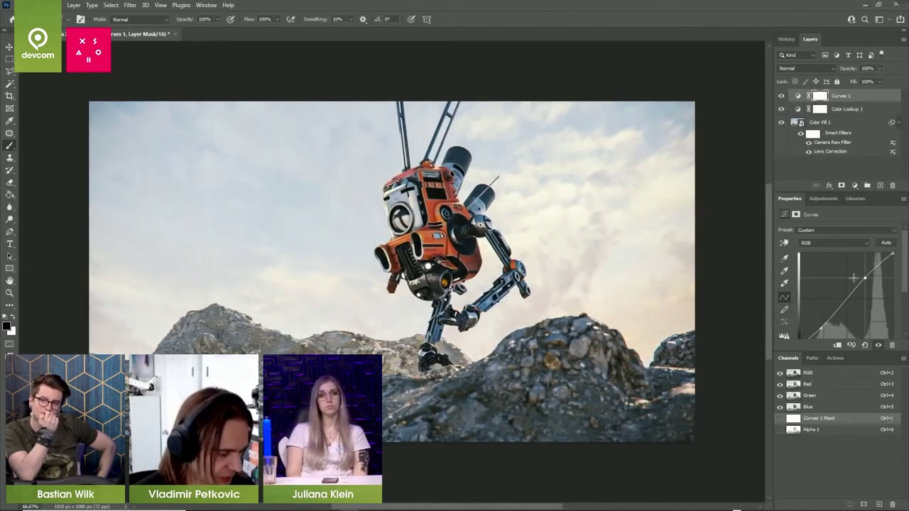
- Duplicate the Color Fill 1 smart object within the same document as Color Fill 1 copy
{"action": "left_click", "coordinate": [818, 124]}
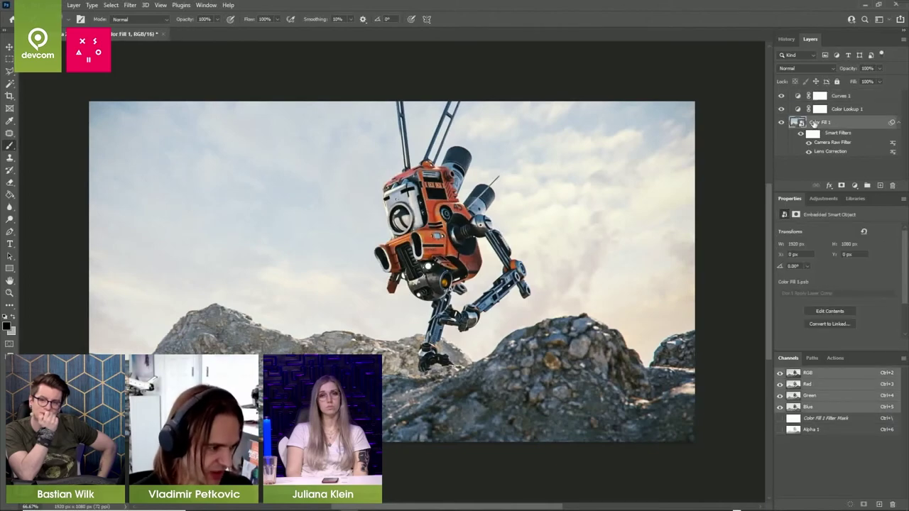
{"action": "right_click", "coordinate": [814, 126]}
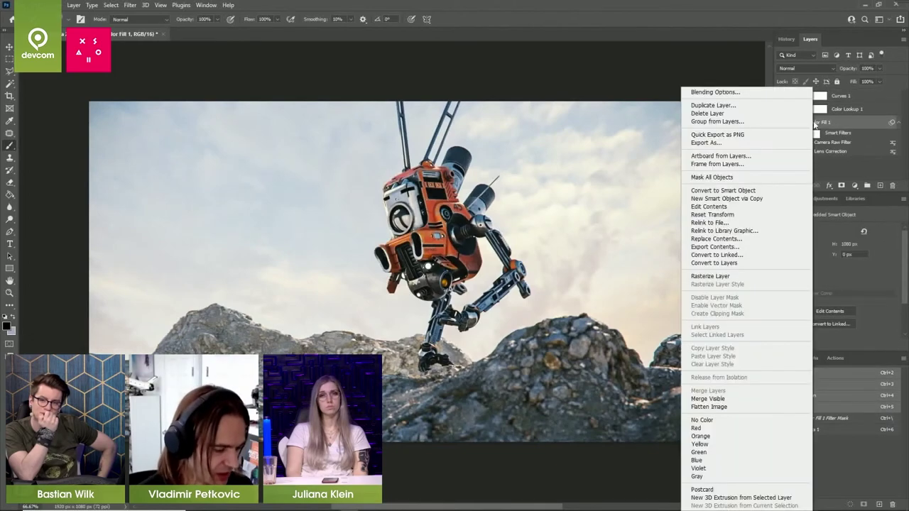
{"action": "left_click", "coordinate": [705, 106]}
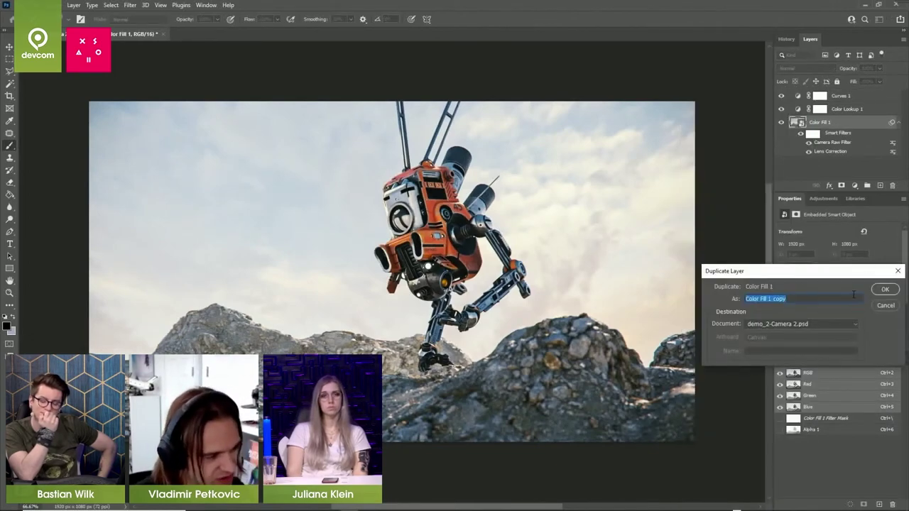
{"action": "left_click", "coordinate": [885, 290]}
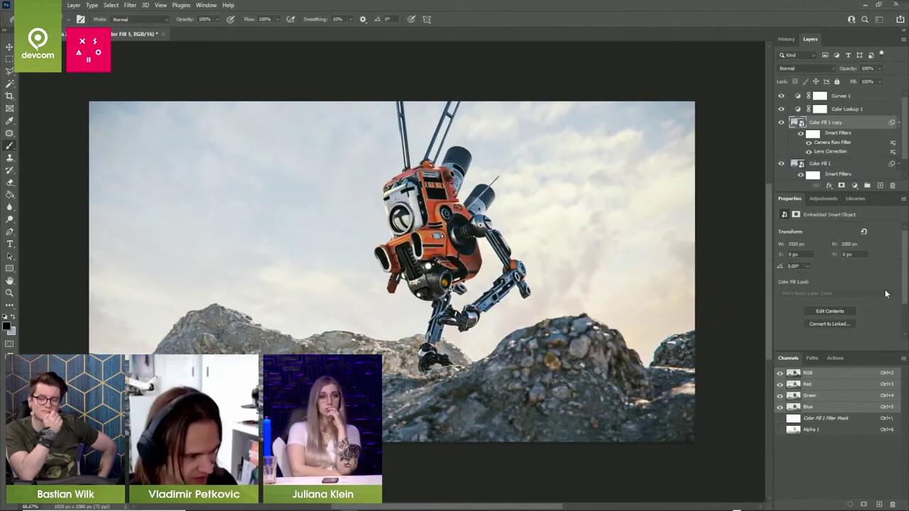
- Apply a Gaussian Blur with a radius of 9.0 pixels to the duplicated smart object
{"action": "left_click", "coordinate": [130, 6]}
{"action": "mouse_move", "coordinate": [196, 127]}
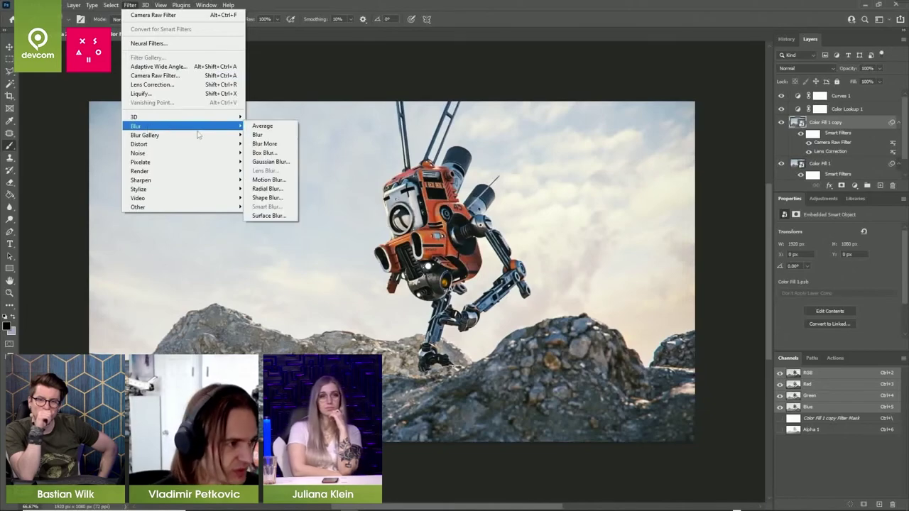
{"action": "left_click", "coordinate": [270, 162]}
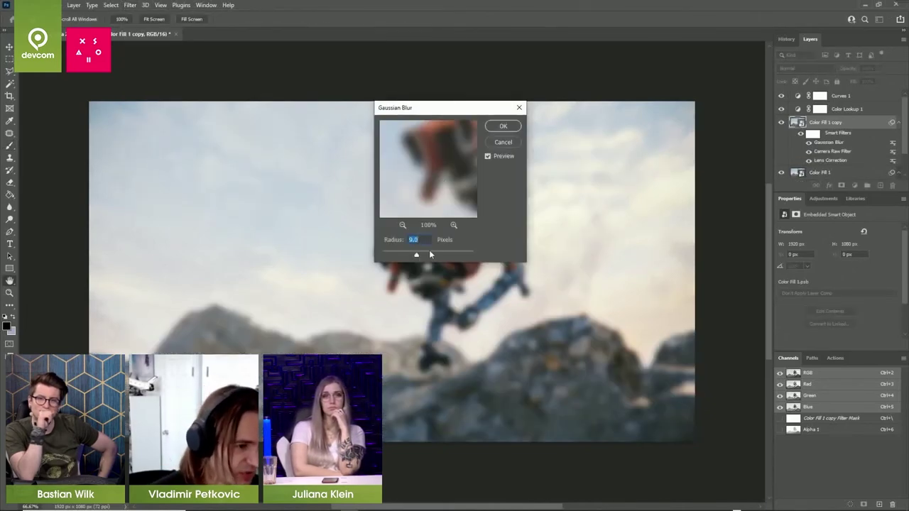
{"action": "left_click", "coordinate": [503, 127]}
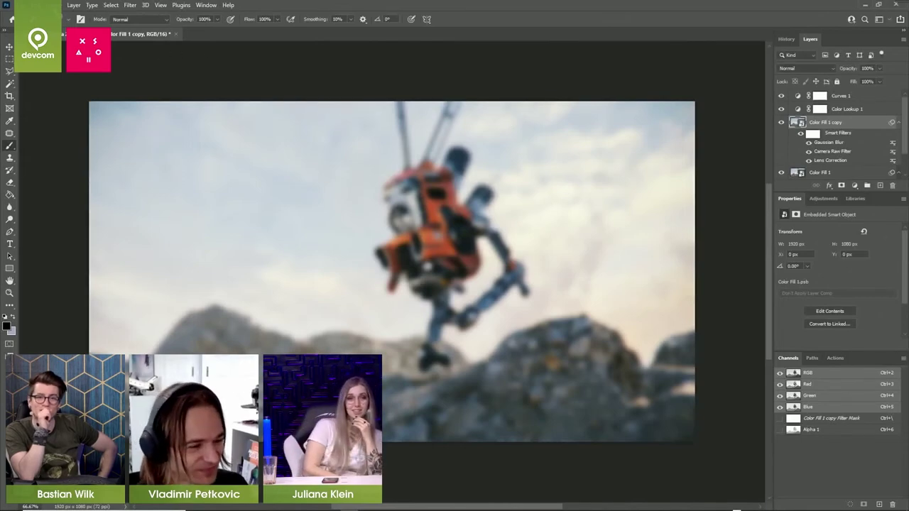
- Apply a strong S-shaped Curves adjustment to the blurred copy, lowering shadow input 84 to 31 and raising the highlights
{"action": "left_click", "coordinate": [54, 5]}
{"action": "mouse_move", "coordinate": [107, 29]}
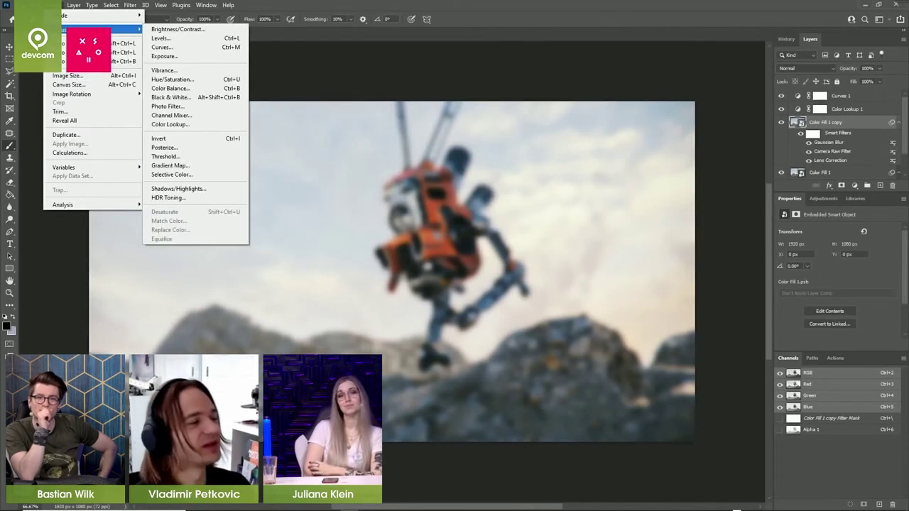
{"action": "left_click", "coordinate": [162, 47]}
{"action": "left_click_drag", "start_coordinate": [390, 99], "coordinate": [589, 102]}
{"action": "left_click_drag", "start_coordinate": [574, 226], "coordinate": [577, 244]}
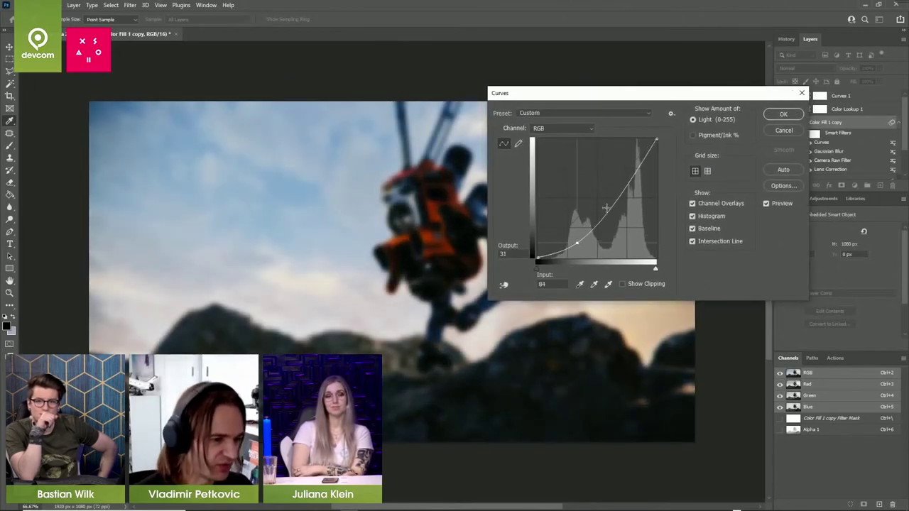
{"action": "mouse_move", "coordinate": [628, 174]}
{"action": "left_mouse_down"}
{"action": "mouse_move", "coordinate": [632, 156]}
{"action": "mouse_move", "coordinate": [621, 163]}
{"action": "left_mouse_up"}
{"action": "left_click", "coordinate": [781, 115]}
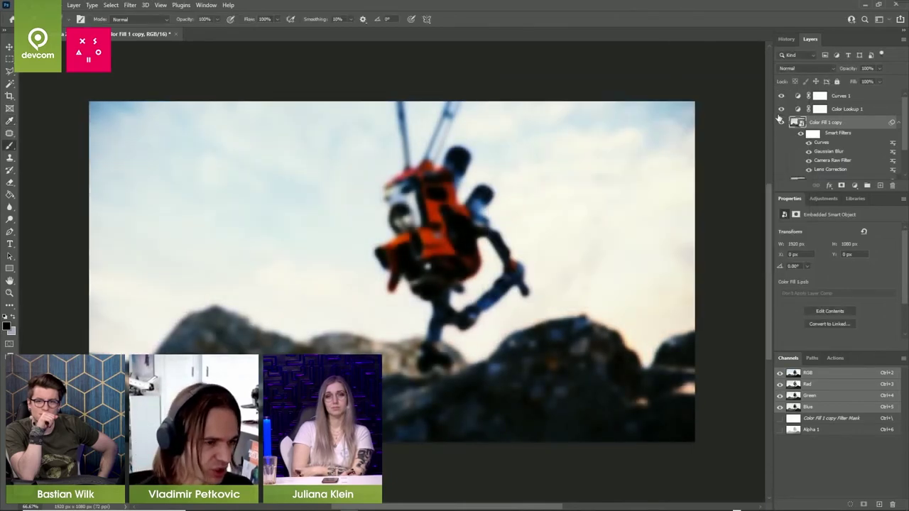
- Blend the Color Fill 1 copy layer as Linear Dodge (Add) at 14% opacity and compare the image with and without it
{"action": "left_click", "coordinate": [830, 69]}
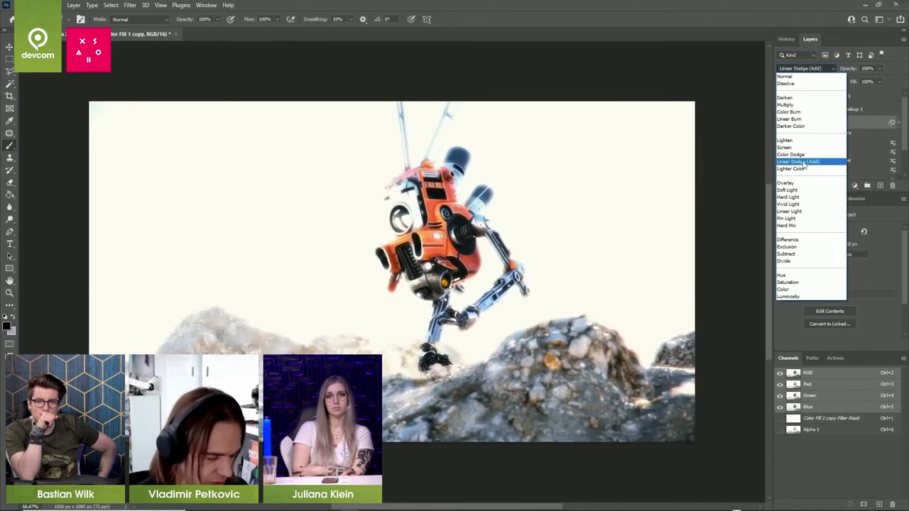
{"action": "left_click", "coordinate": [801, 162]}
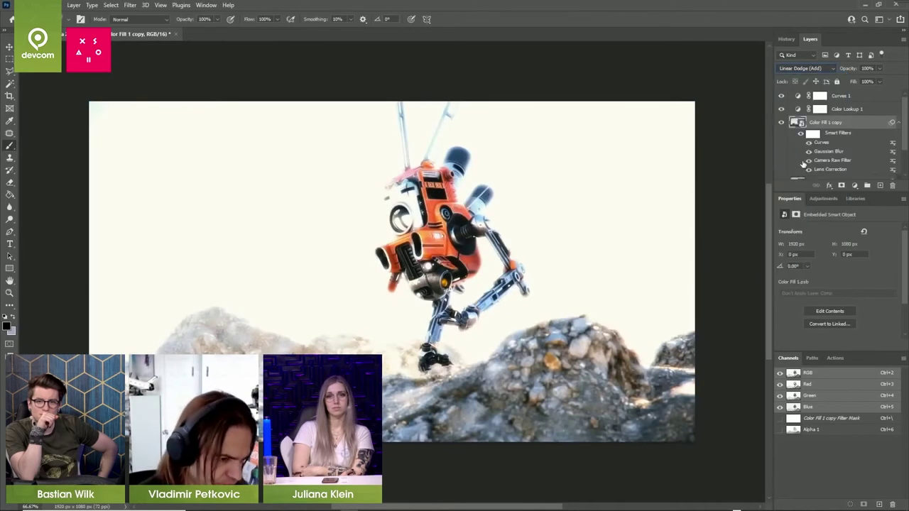
{"action": "left_click", "coordinate": [879, 72]}
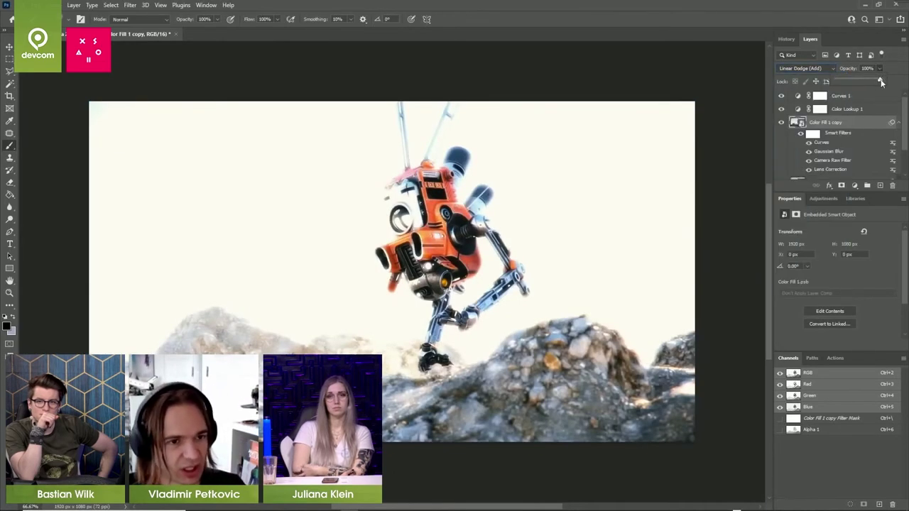
{"action": "left_click_drag", "start_coordinate": [880, 80], "coordinate": [843, 82]}
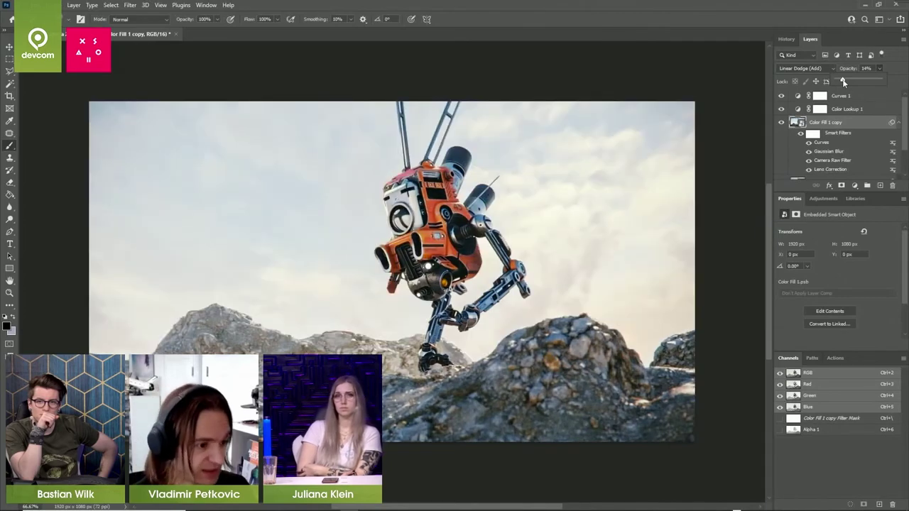
{"action": "left_click", "coordinate": [782, 124]}
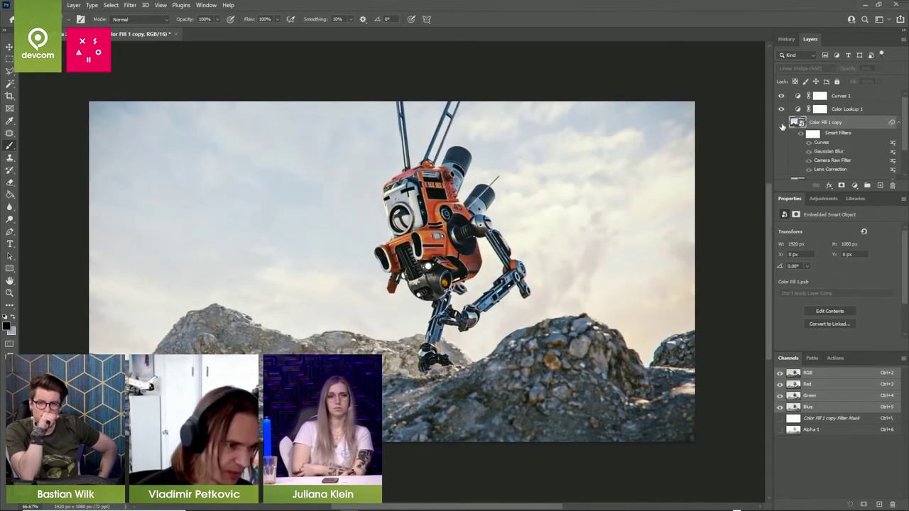
{"action": "left_click", "coordinate": [782, 123]}
{"action": "left_click", "coordinate": [782, 124]}
{"action": "left_click", "coordinate": [782, 124]}
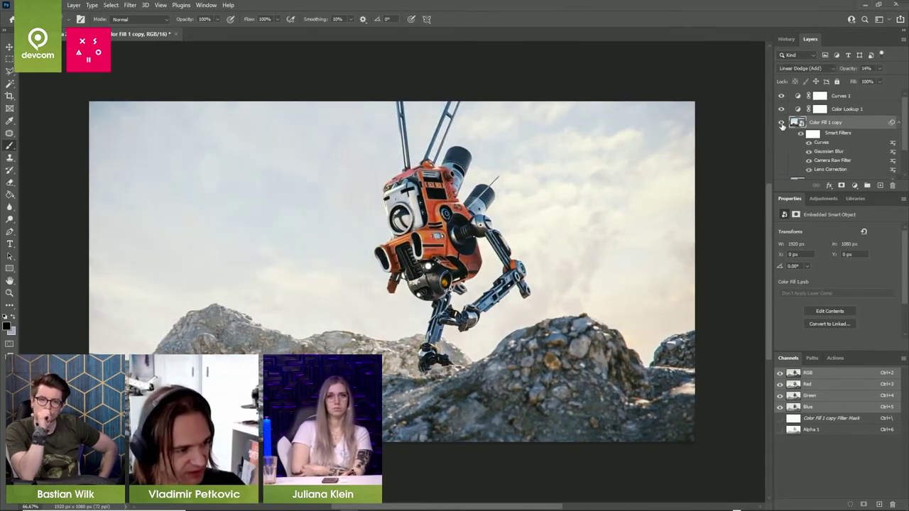
- Open the contents of the Color Fill 1 copy smart object and change its Color Fill 1 layer to warm yellow ffd987
{"action": "double_click", "coordinate": [794, 122]}
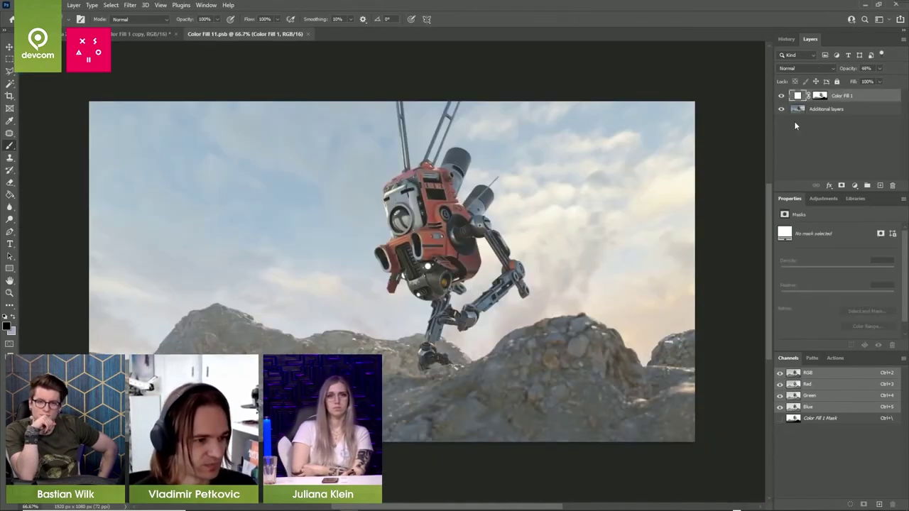
{"action": "left_click", "coordinate": [781, 96]}
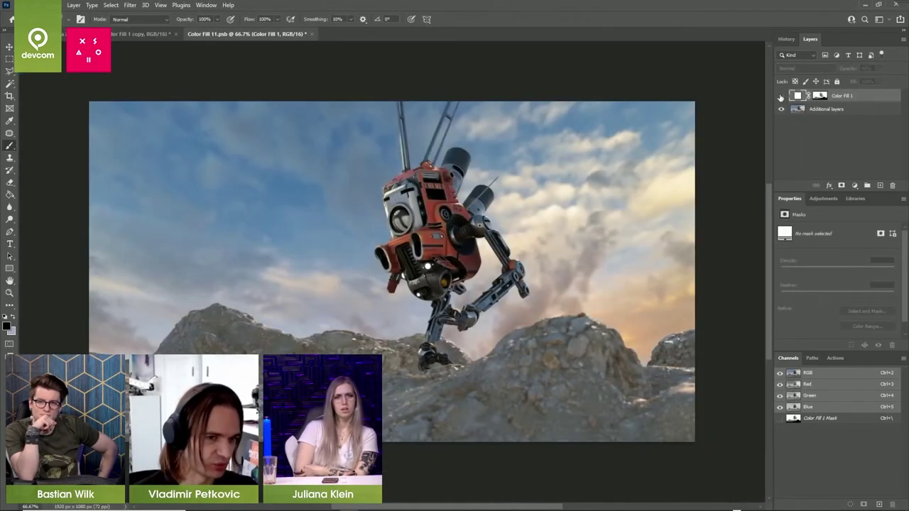
{"action": "left_click", "coordinate": [780, 96]}
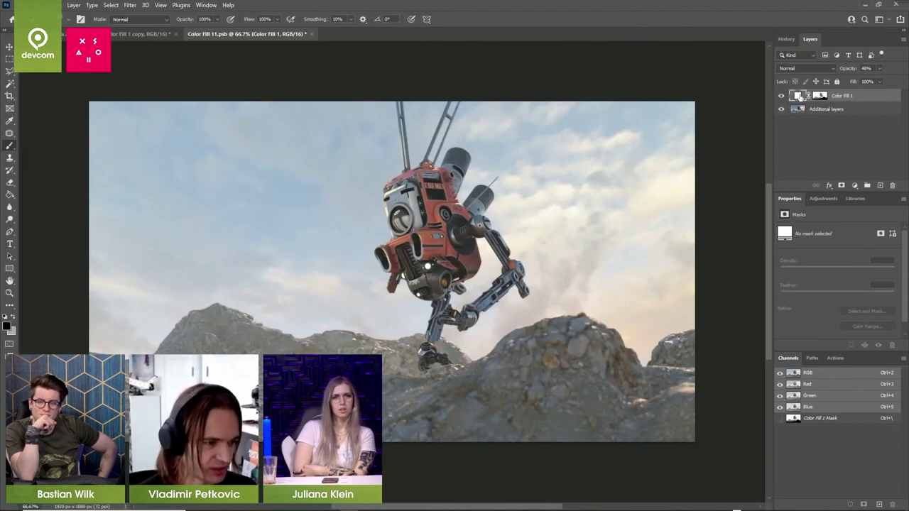
{"action": "key", "text": "i"}
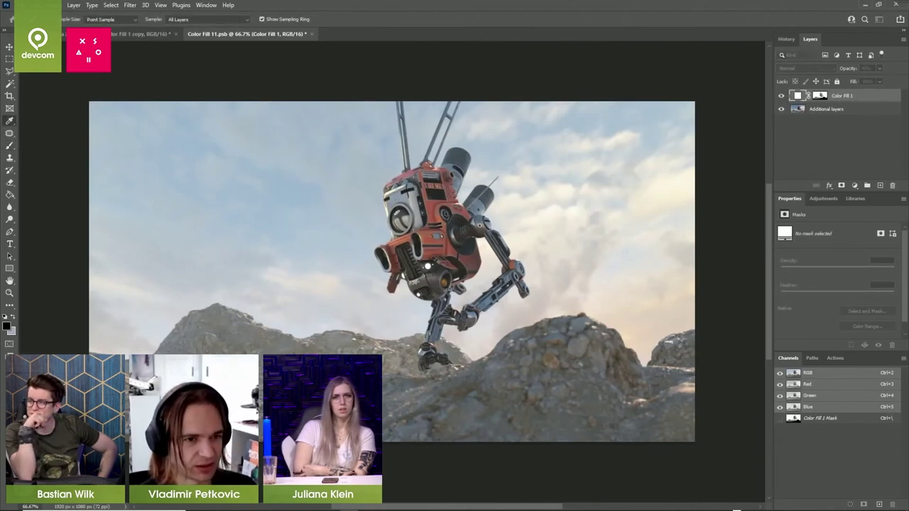
{"action": "left_click_drag", "start_coordinate": [908, 116], "coordinate": [729, 192]}
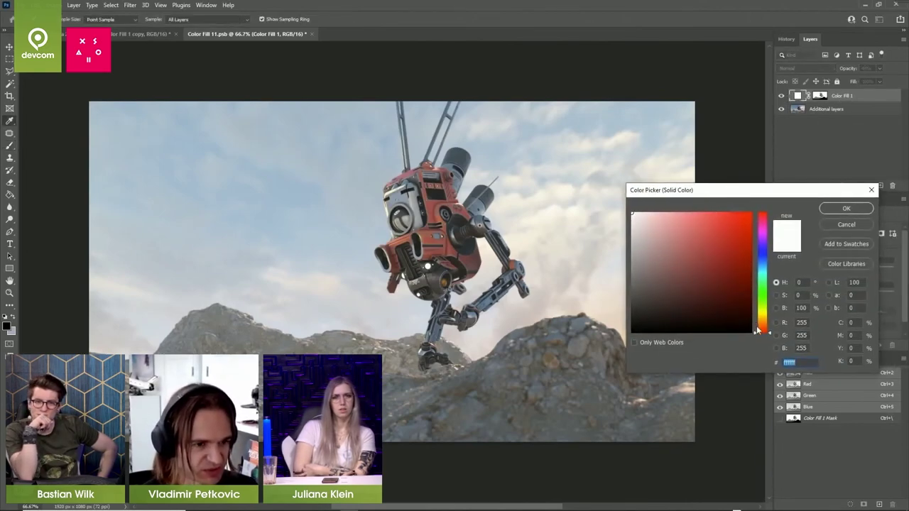
{"action": "left_click_drag", "start_coordinate": [757, 330], "coordinate": [762, 325]}
{"action": "left_click_drag", "start_coordinate": [664, 232], "coordinate": [677, 215]}
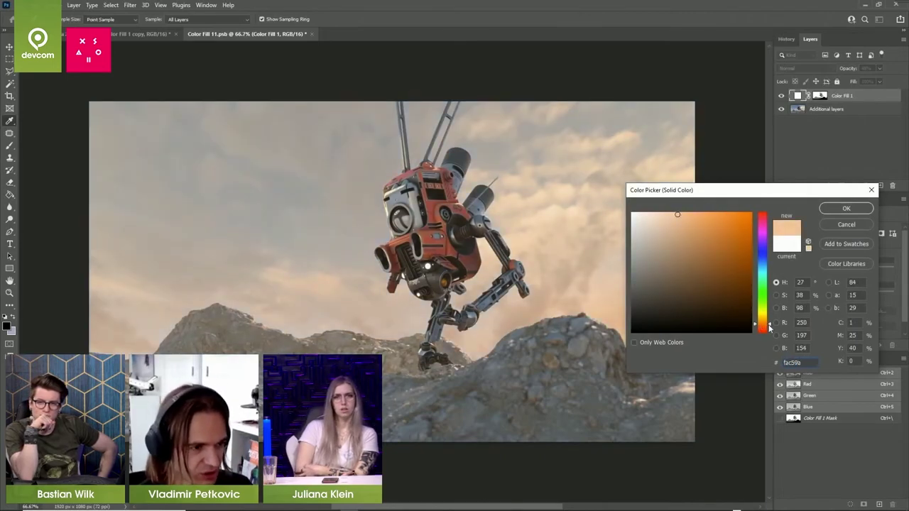
{"action": "left_click_drag", "start_coordinate": [764, 331], "coordinate": [764, 319]}
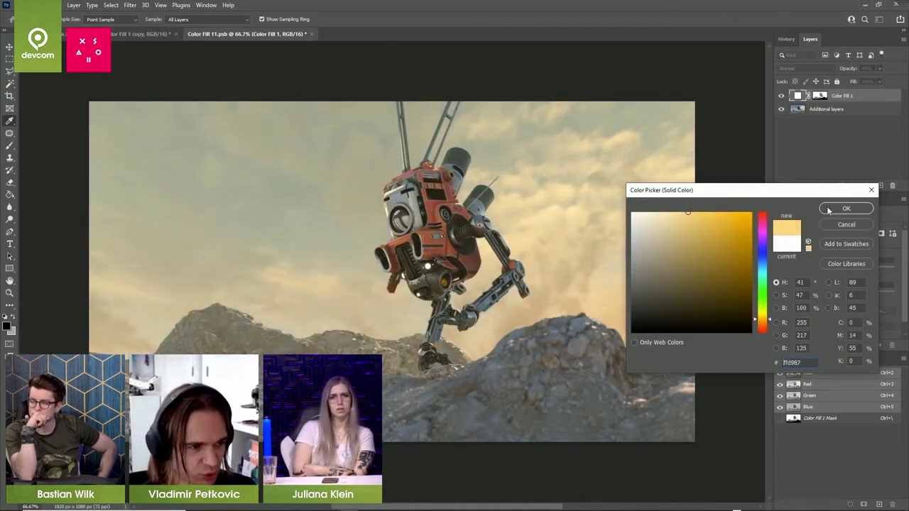
{"action": "left_click", "coordinate": [833, 210]}
- Lower the Color Fill 1 layer's opacity to 27%, save the smart object contents and return to the main composite
{"action": "left_click", "coordinate": [879, 69]}
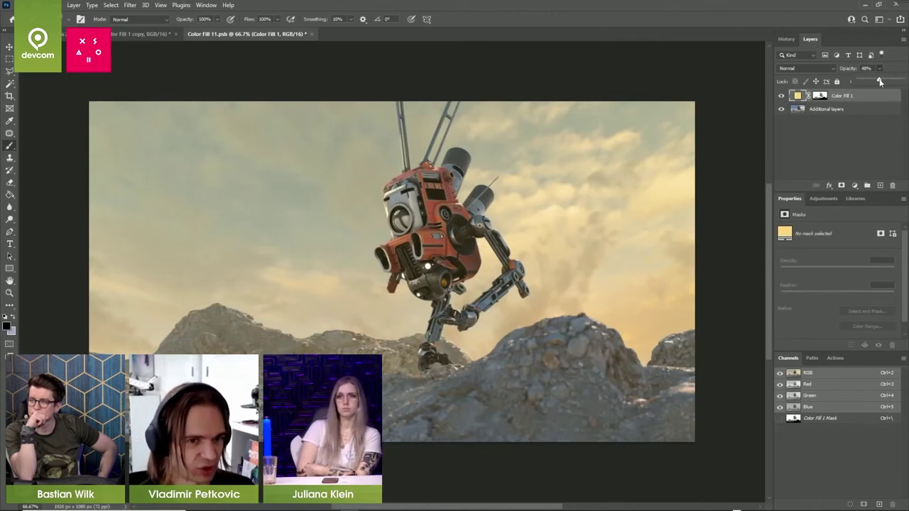
{"action": "left_click_drag", "start_coordinate": [879, 82], "coordinate": [871, 82]}
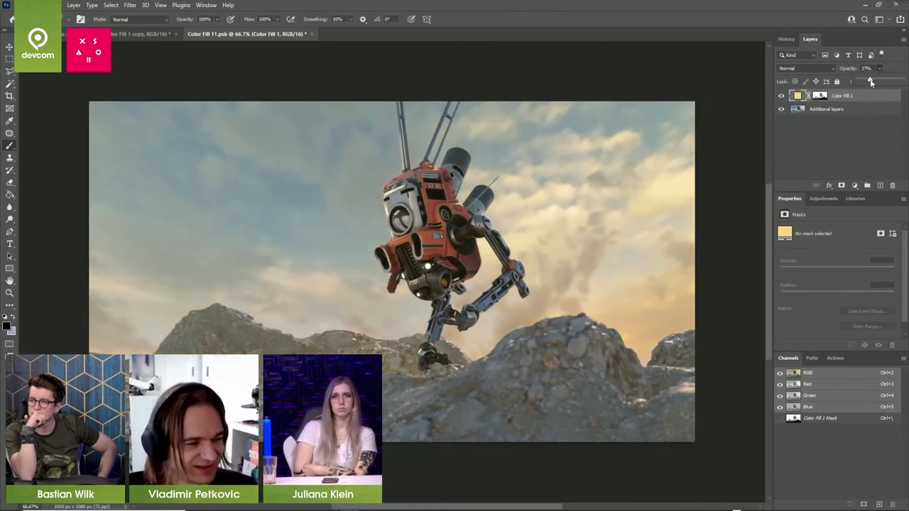
{"action": "left_click", "coordinate": [781, 95]}
{"action": "left_click", "coordinate": [782, 97]}
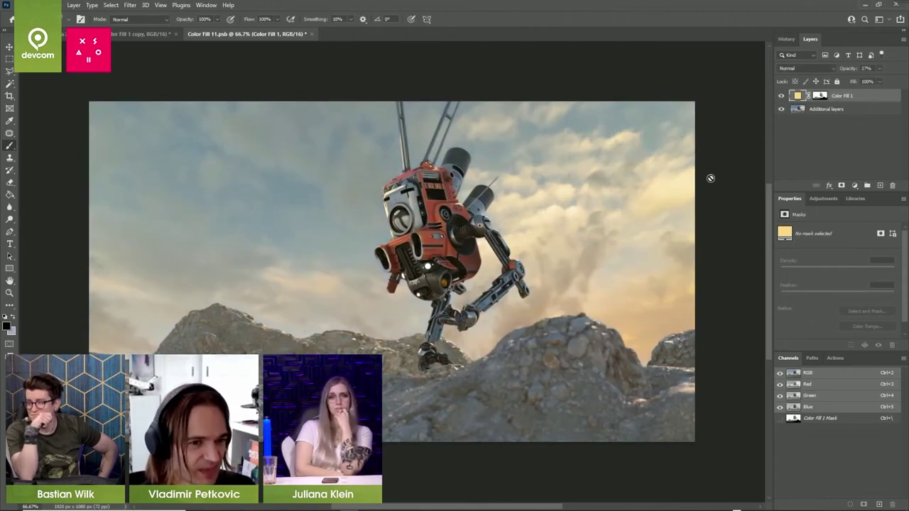
{"action": "key", "text": "ctrl+s"}
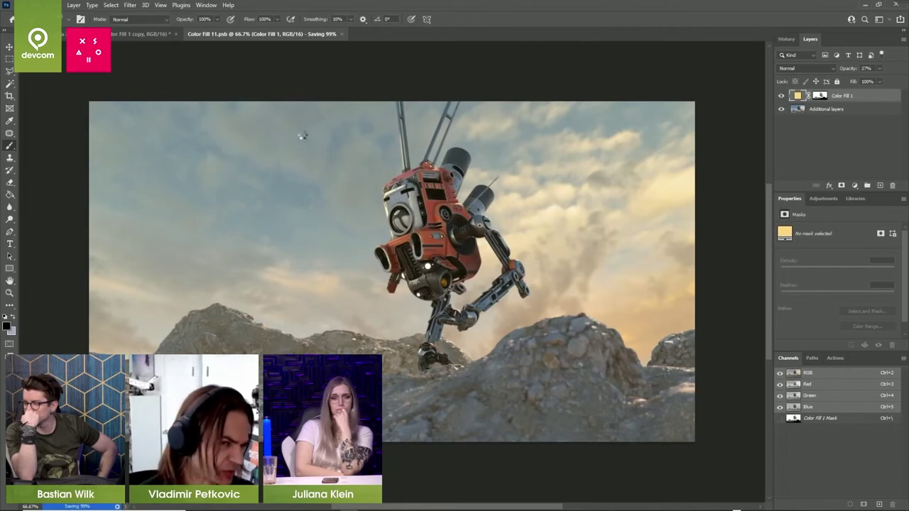
{"action": "left_click", "coordinate": [126, 35]}
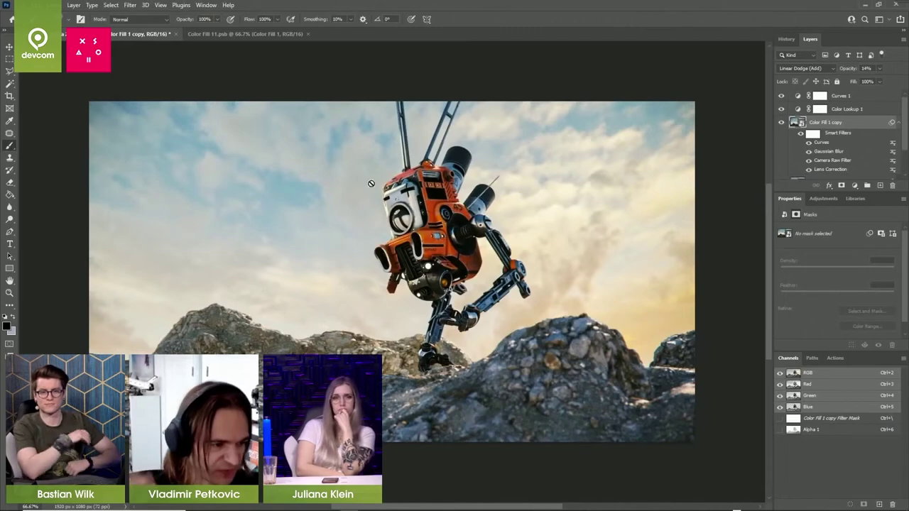
- Compare the early ungraded history state with the latest Update Smart Objects state of the composite
{"action": "left_click", "coordinate": [788, 38]}
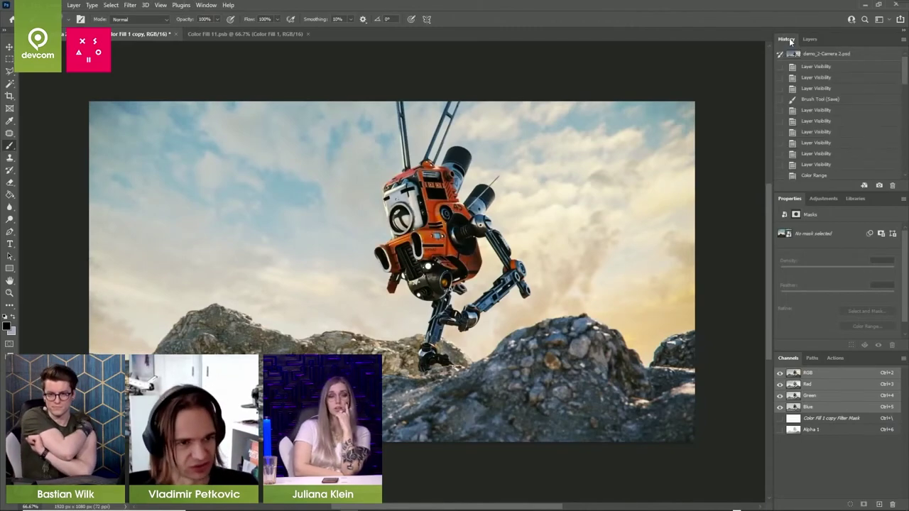
{"action": "left_click", "coordinate": [817, 110]}
{"action": "scroll", "coordinate": [818, 113], "scroll_direction": "down", "scroll_amount": 10}
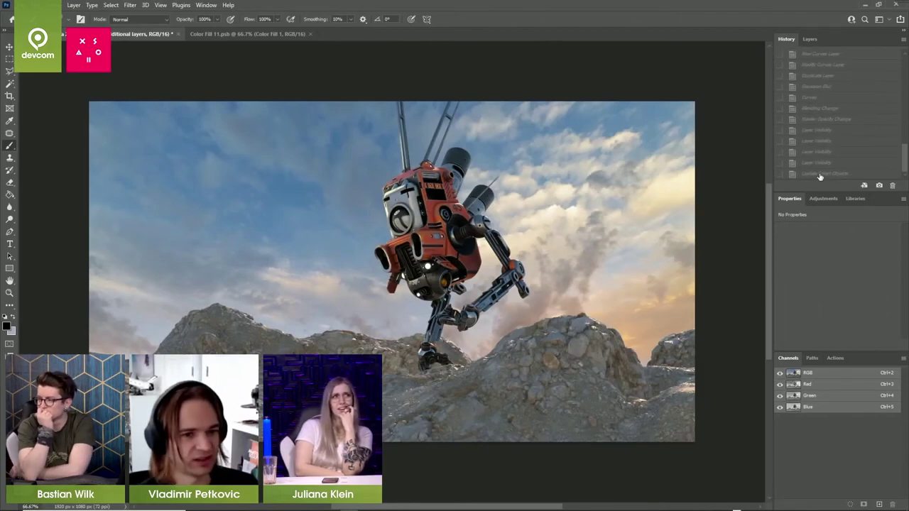
{"action": "left_click", "coordinate": [820, 173]}
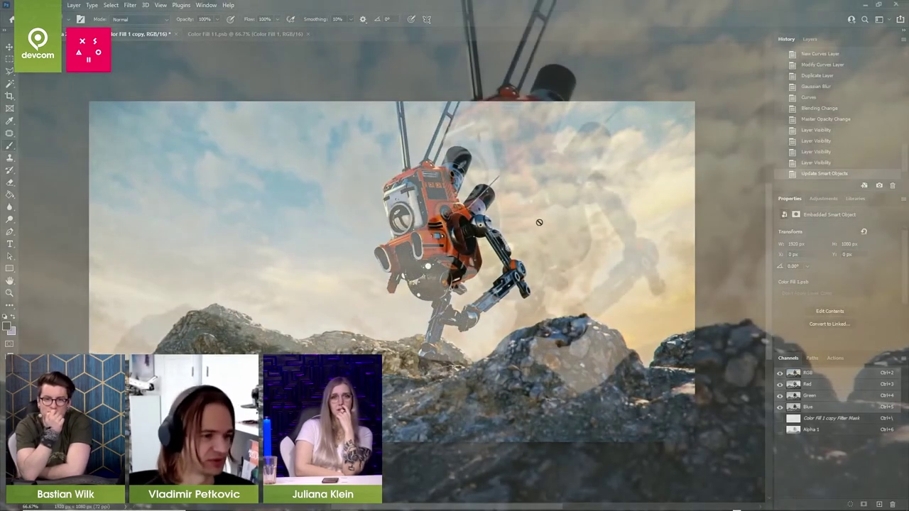